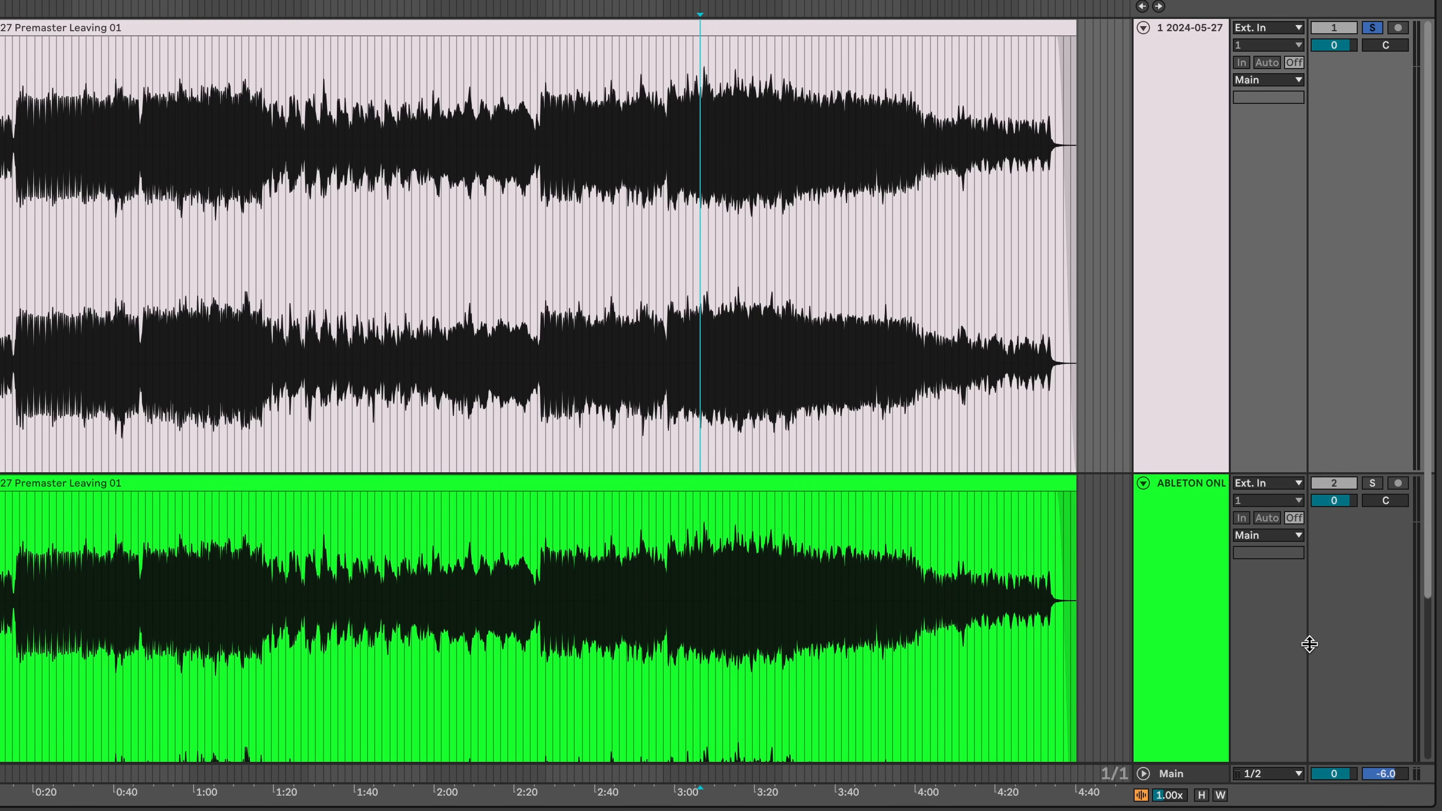
- Play the song from around 3:09 and move the solo to the green 'ABLETON ONLY' stock-tools track
click(751, 170)
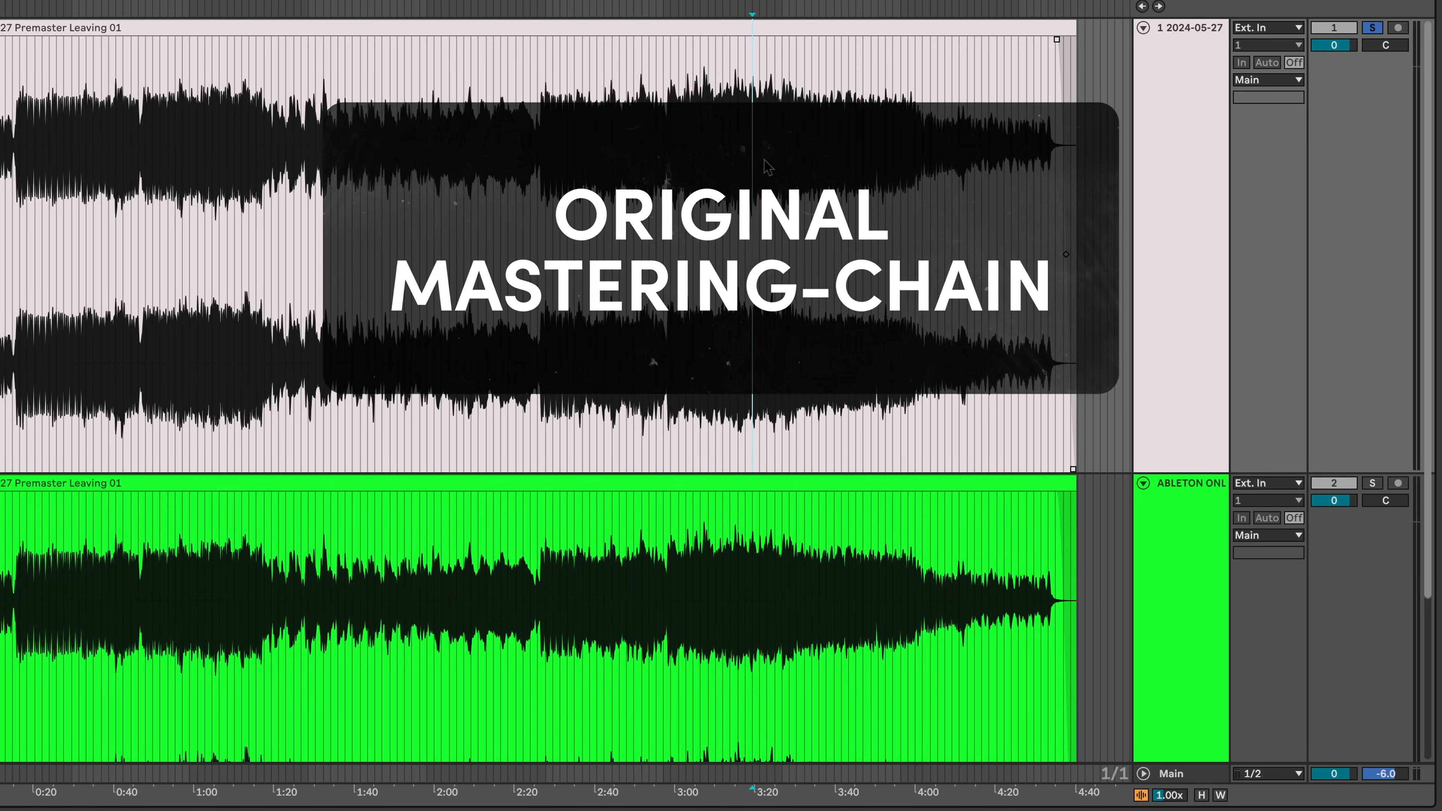
click(812, 503)
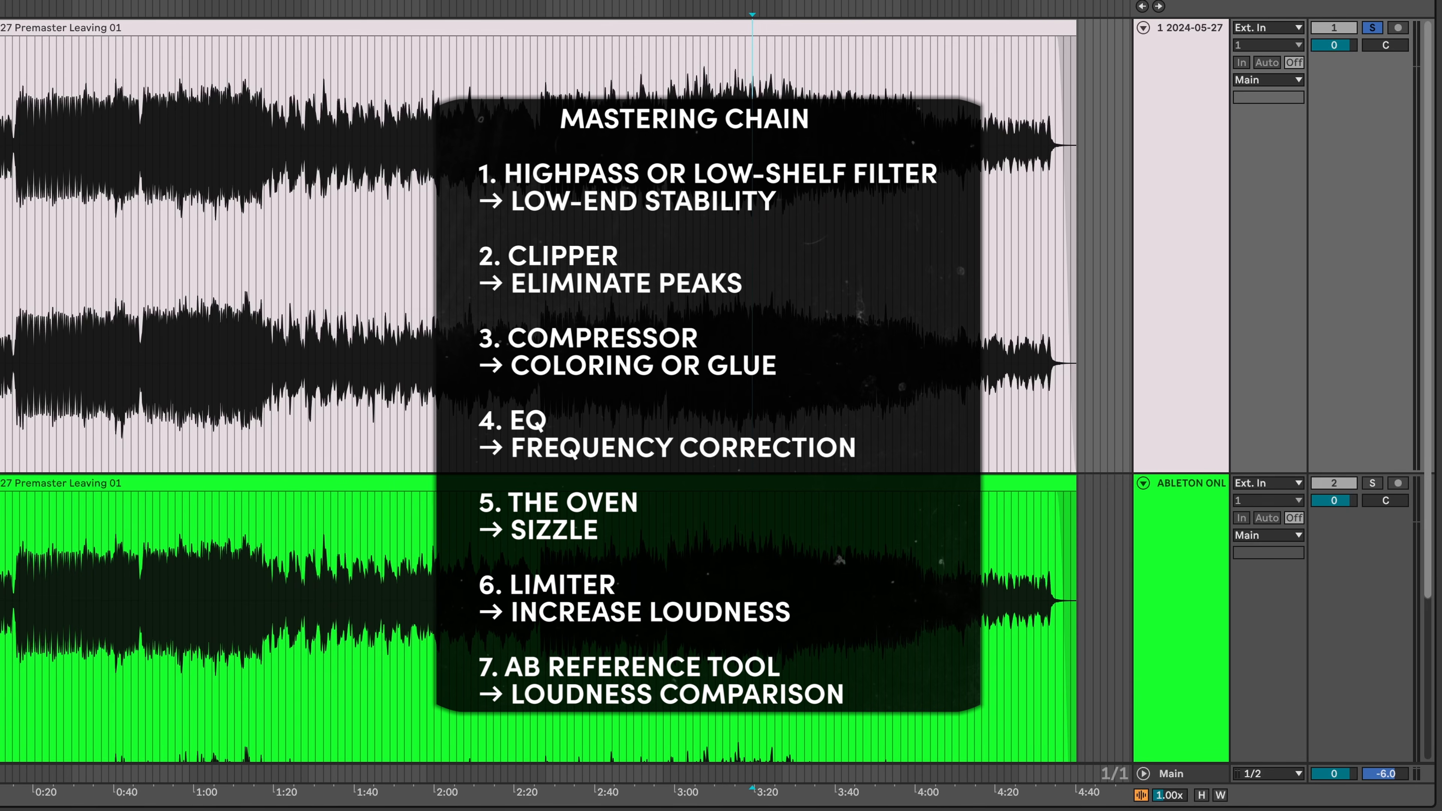
click(723, 165)
key(space)
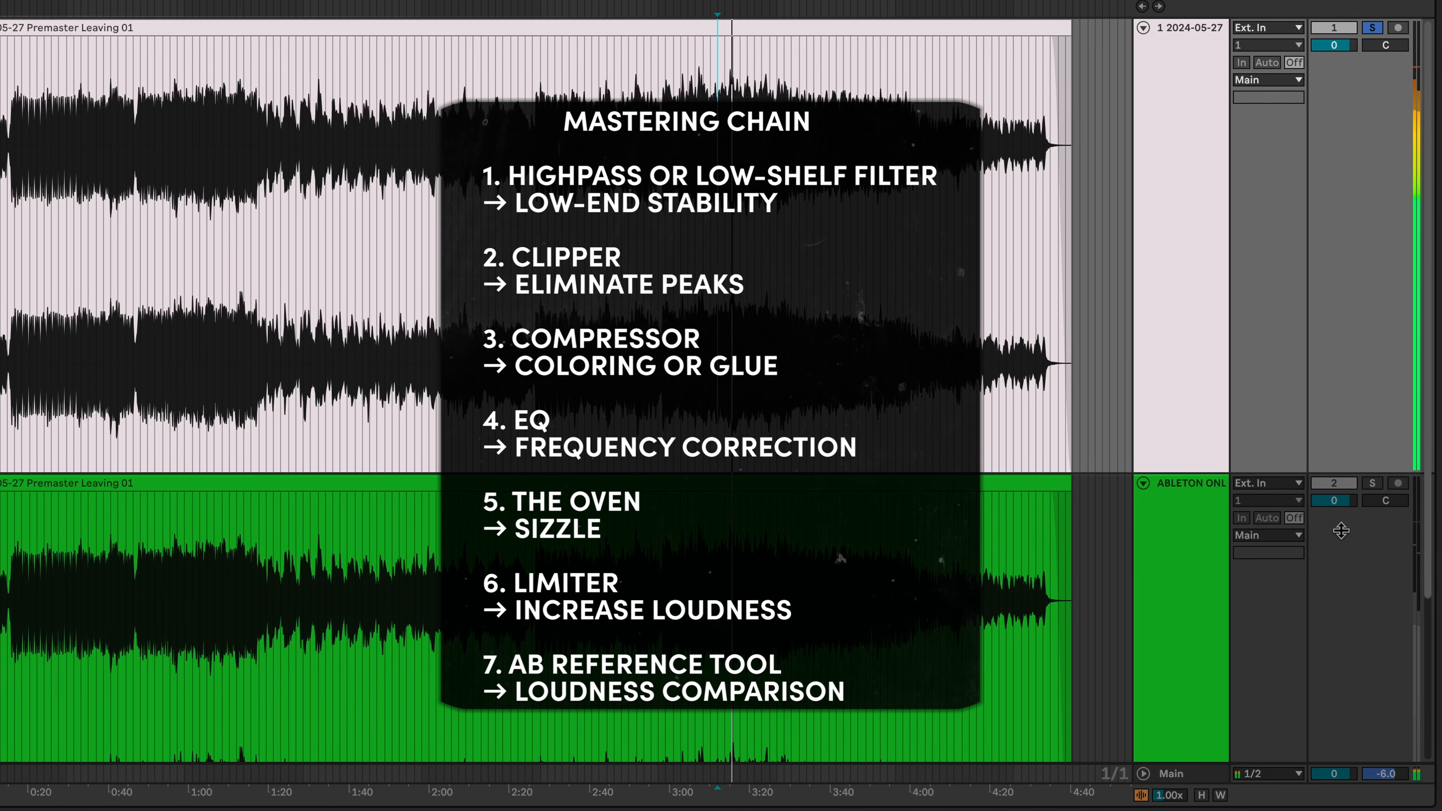
click(1372, 484)
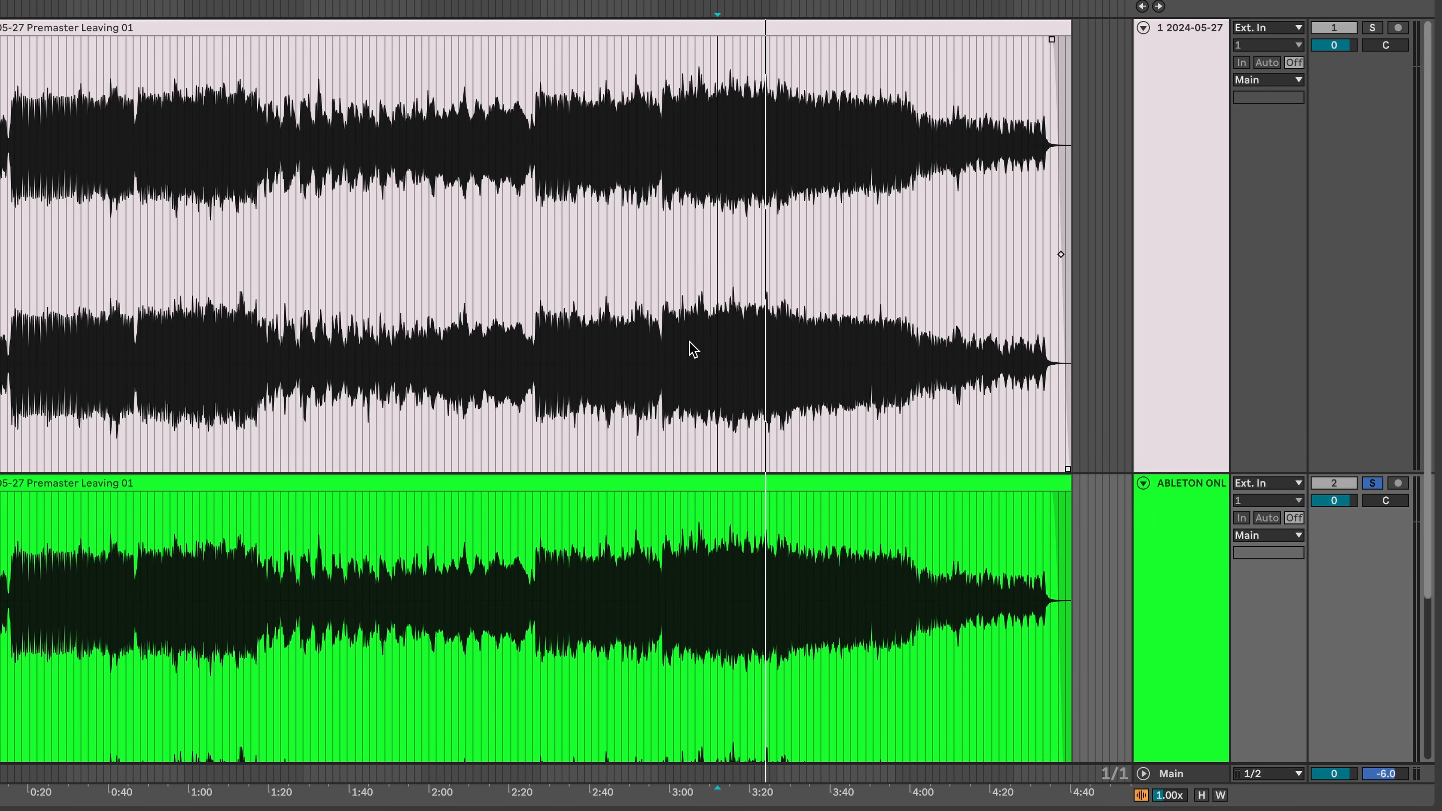
- Search the library for 'limit', load Limiter onto the green track, and restart playback
scroll(932, 493, down, 5)
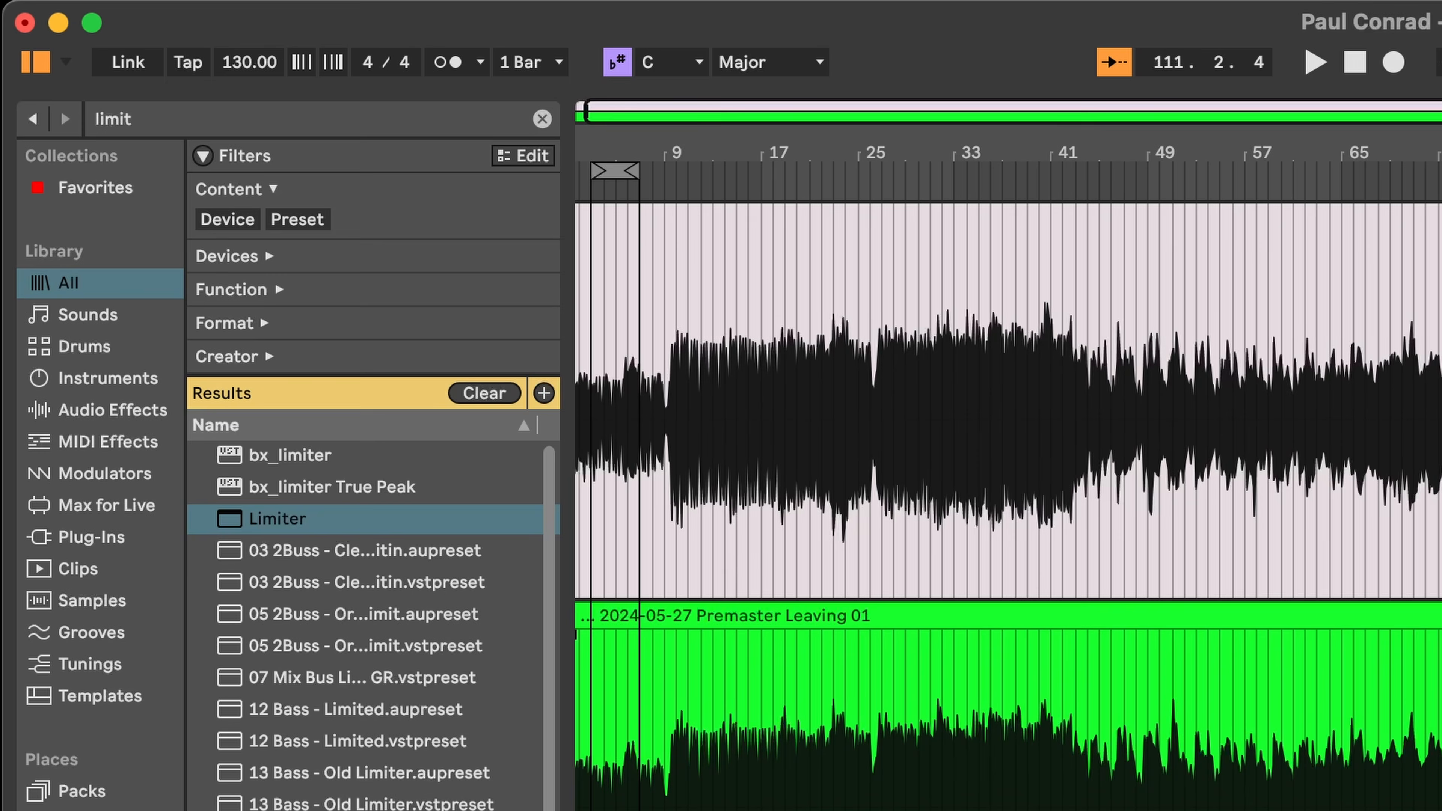
key(super+f)
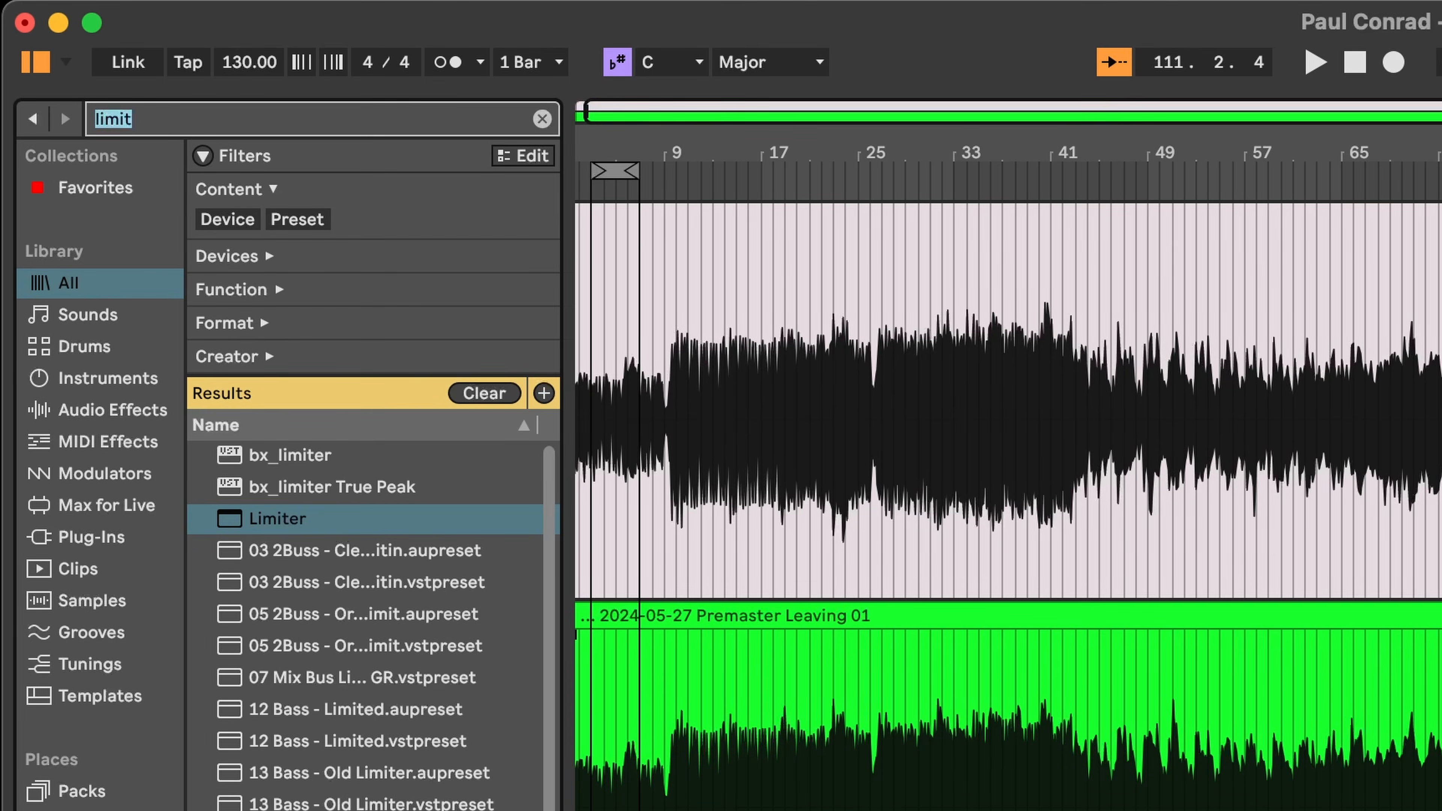
key(Down)
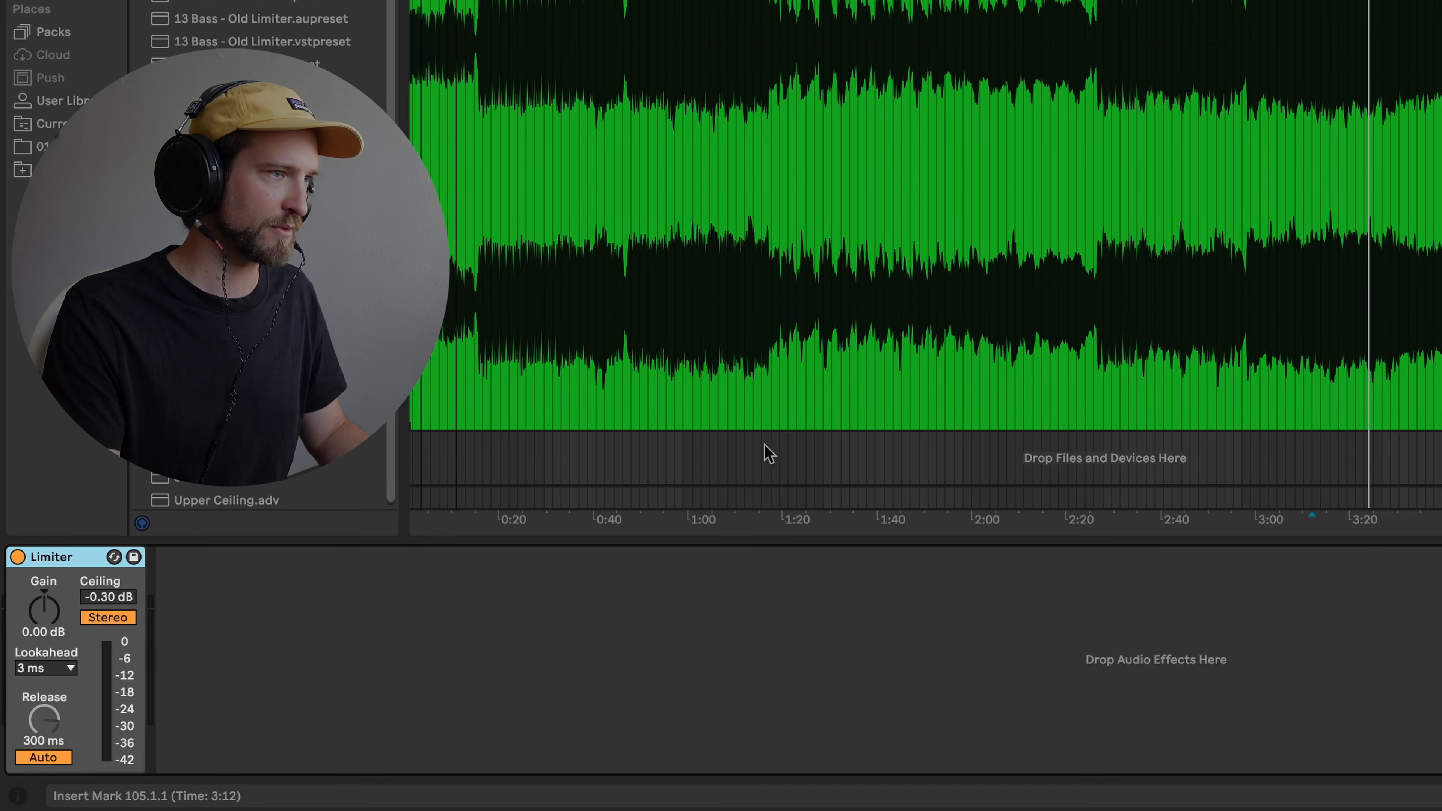
key(space)
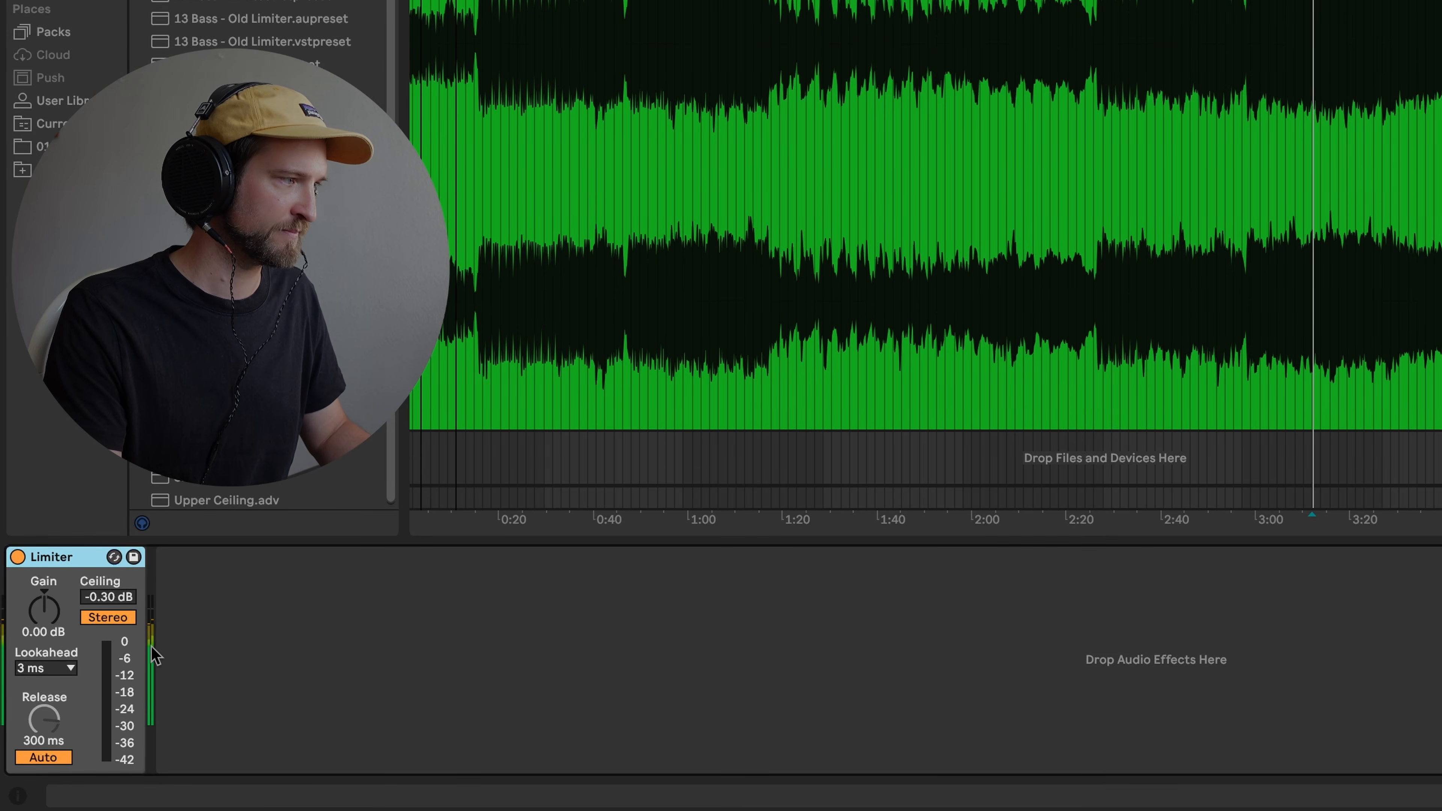
- Set the Limiter ceiling to -0.1 dB, turn Auto release off, and raise its gain
click(109, 597)
text(-0.1)
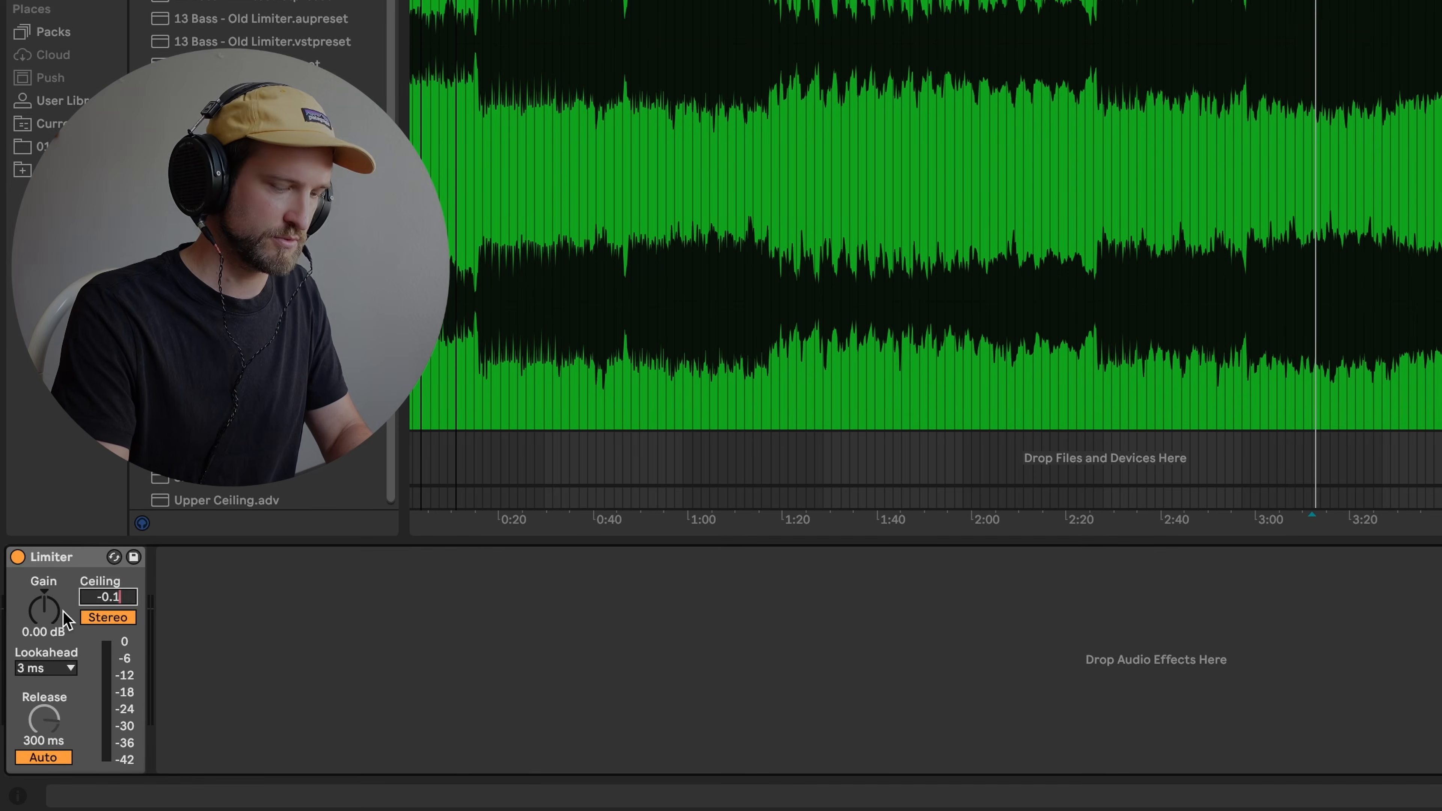
key(Return)
click(50, 758)
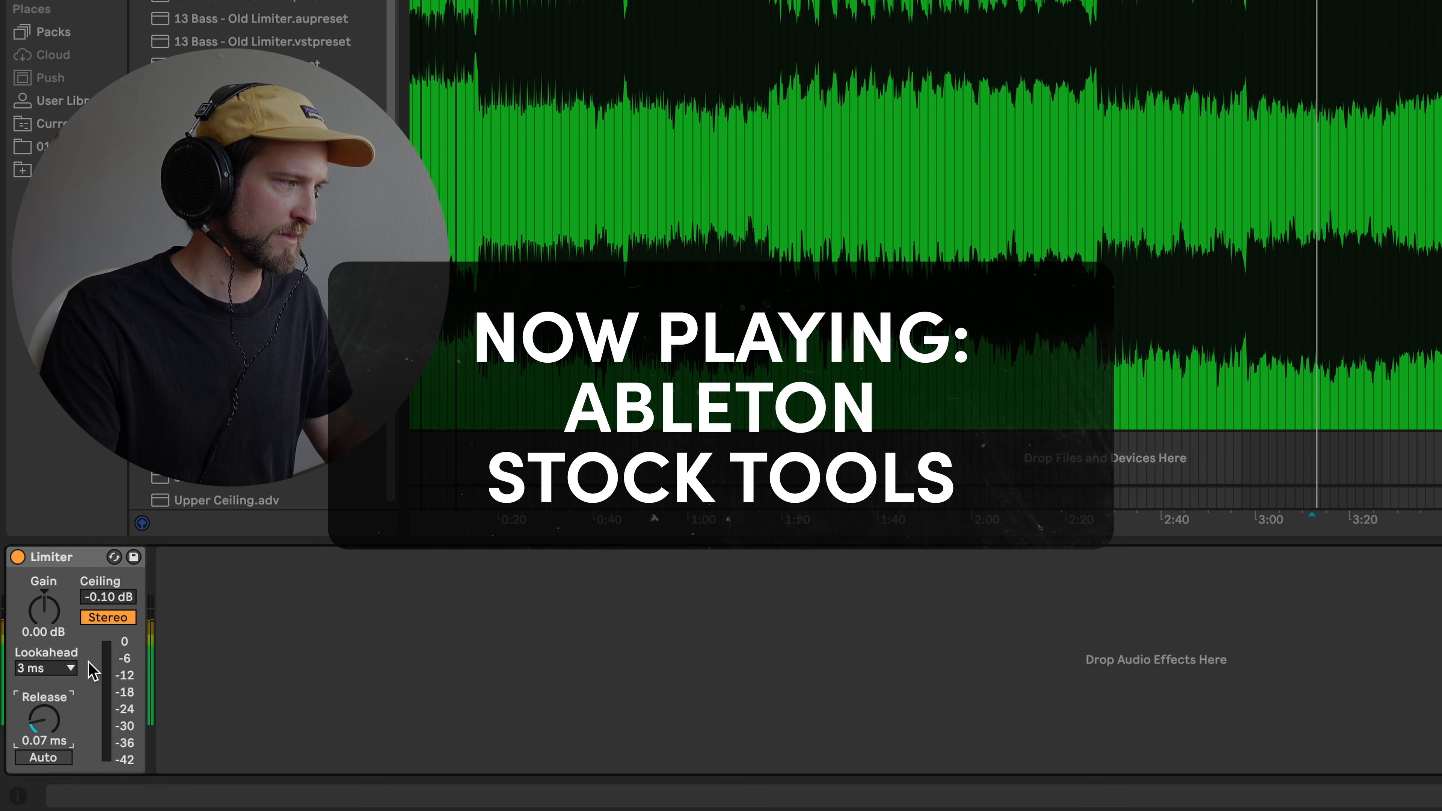
drag(44, 610, 44, 566)
- Compare solos against the original and settle the Limiter gain at 6.86 dB
scroll(1167, 339, up, 5)
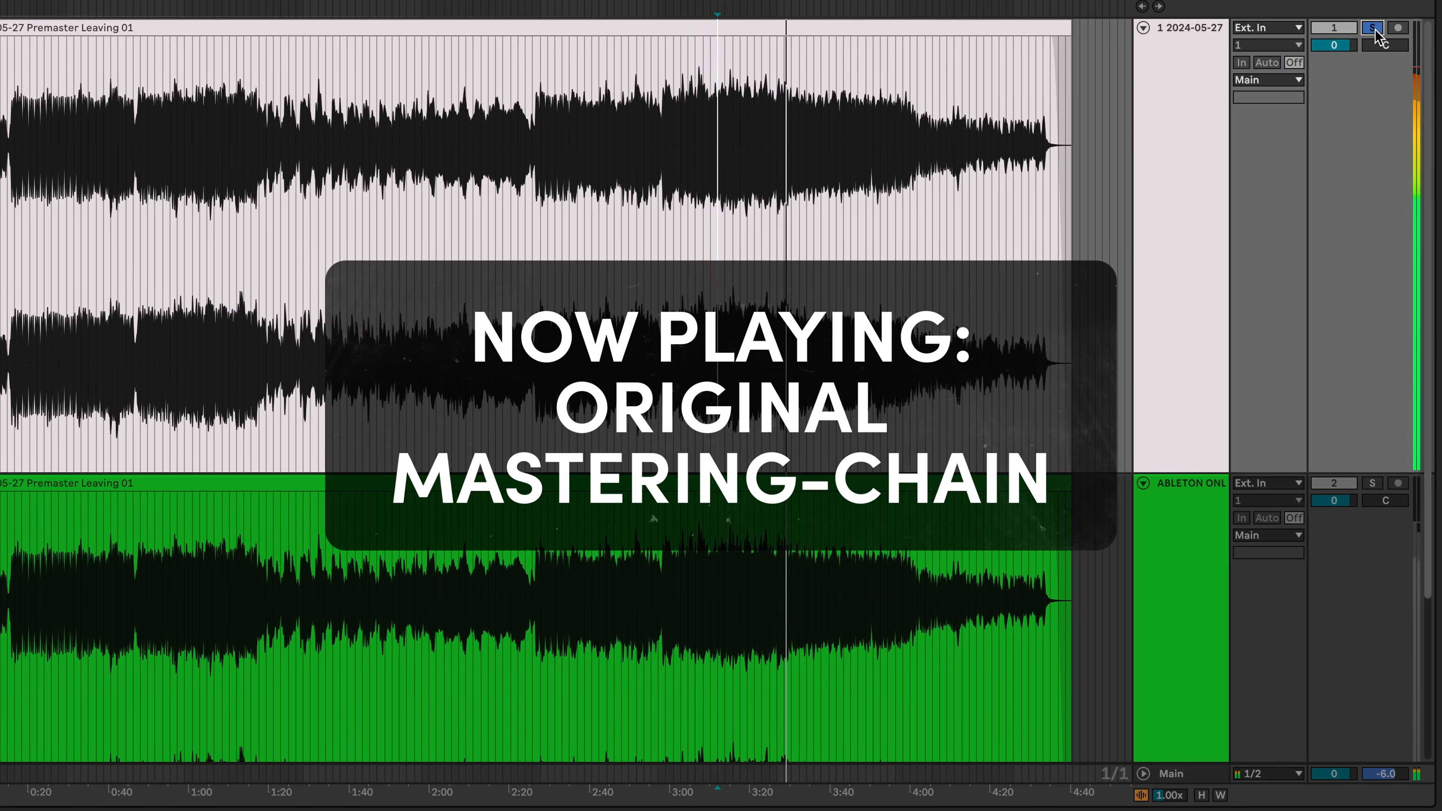
click(1371, 484)
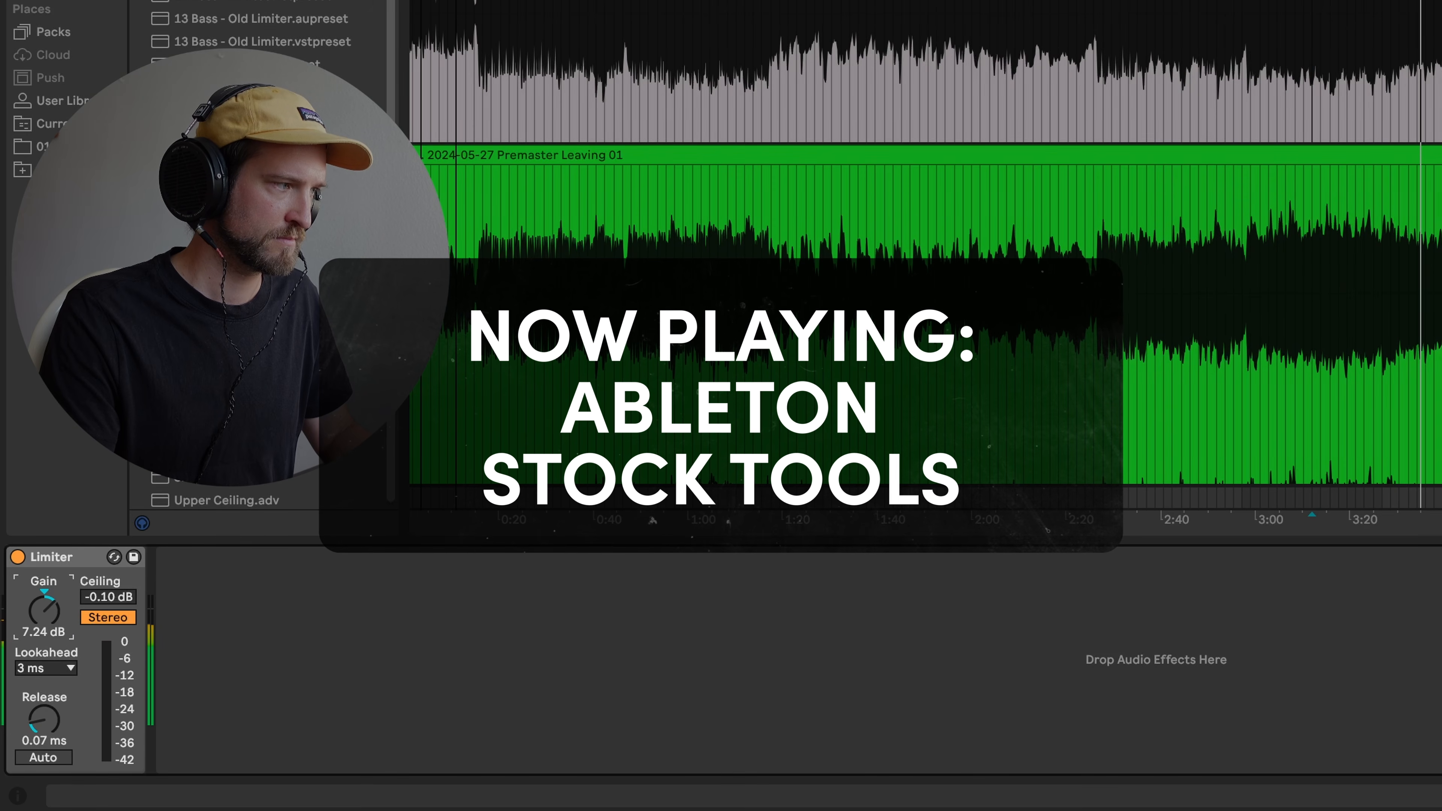
drag(43, 611, 43, 612)
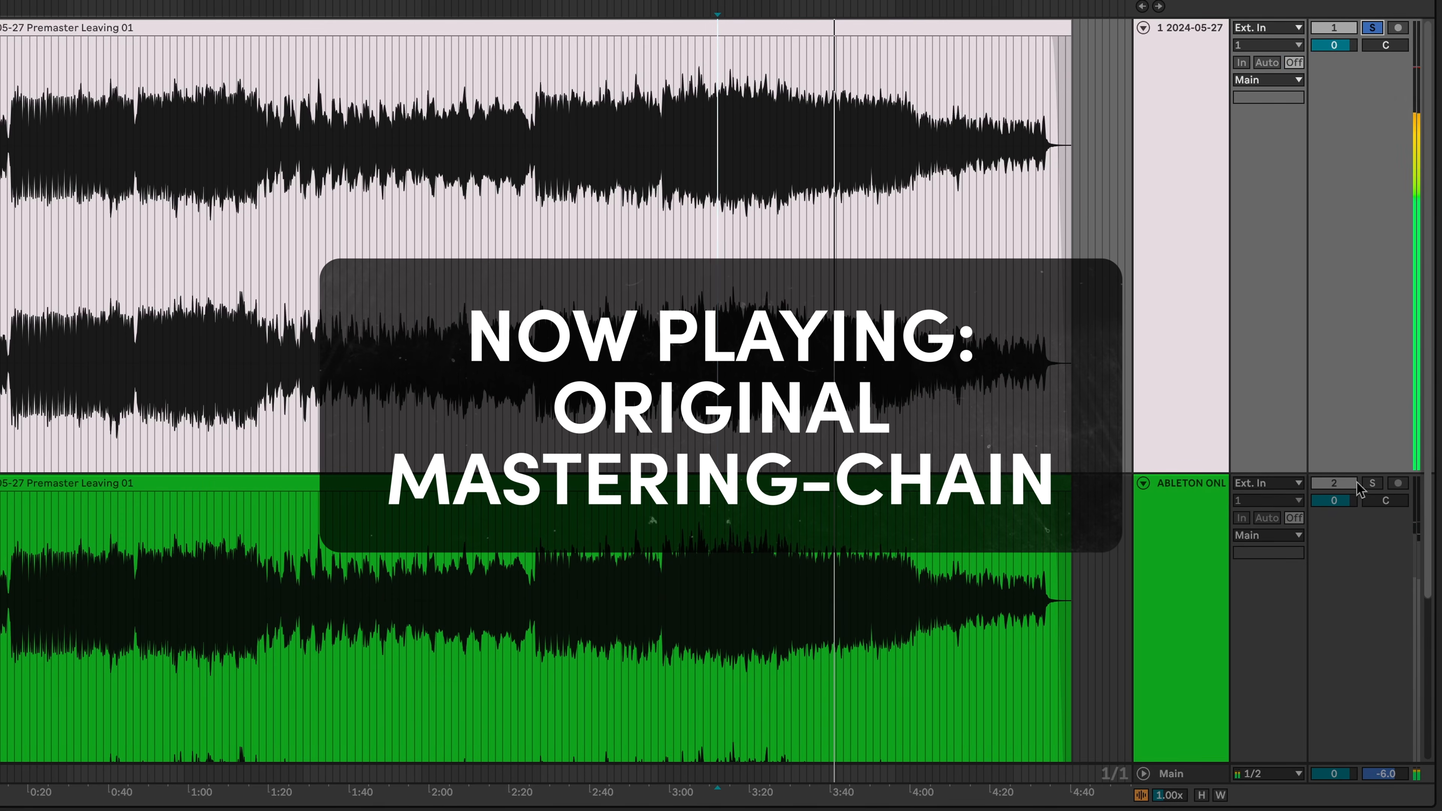
click(1373, 483)
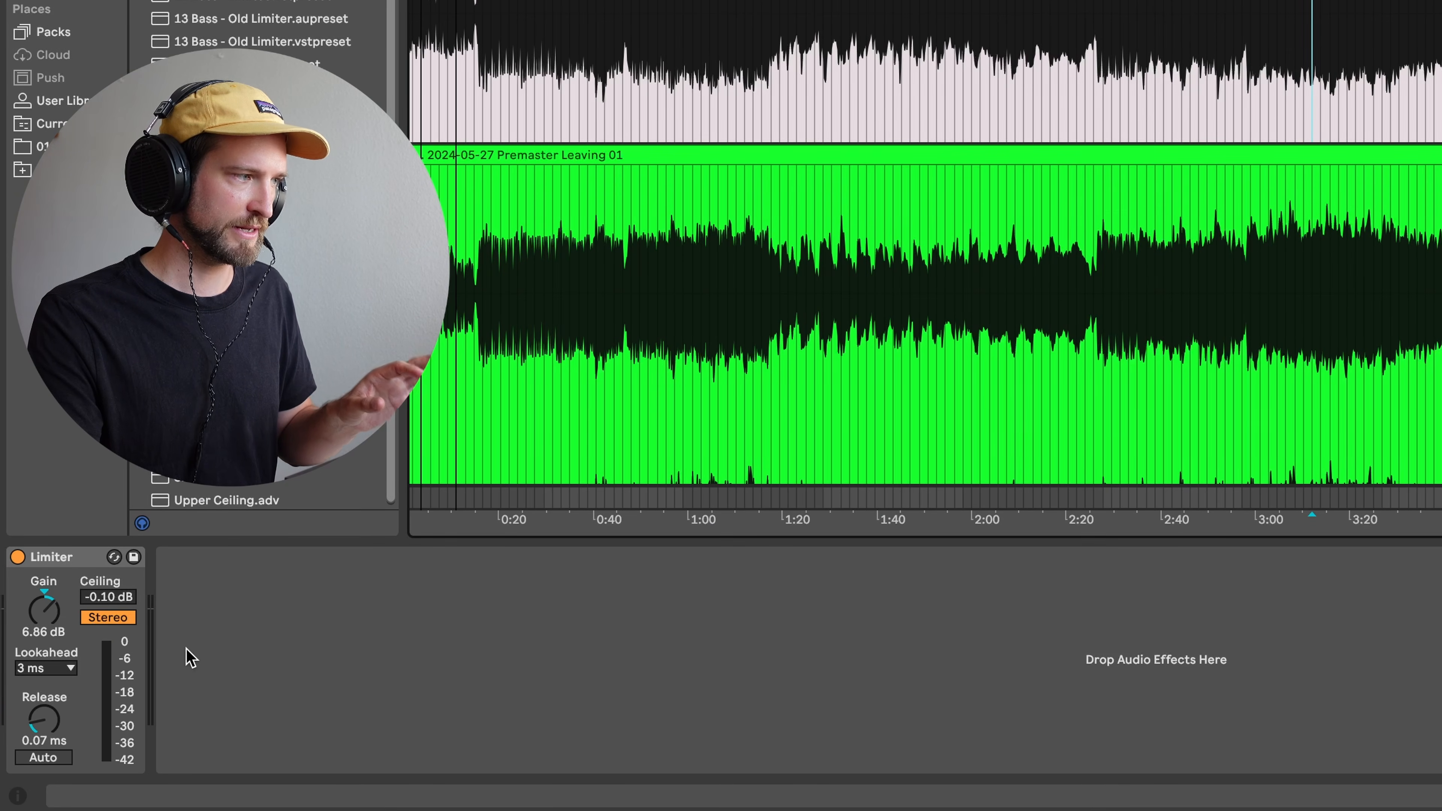
click(325, 656)
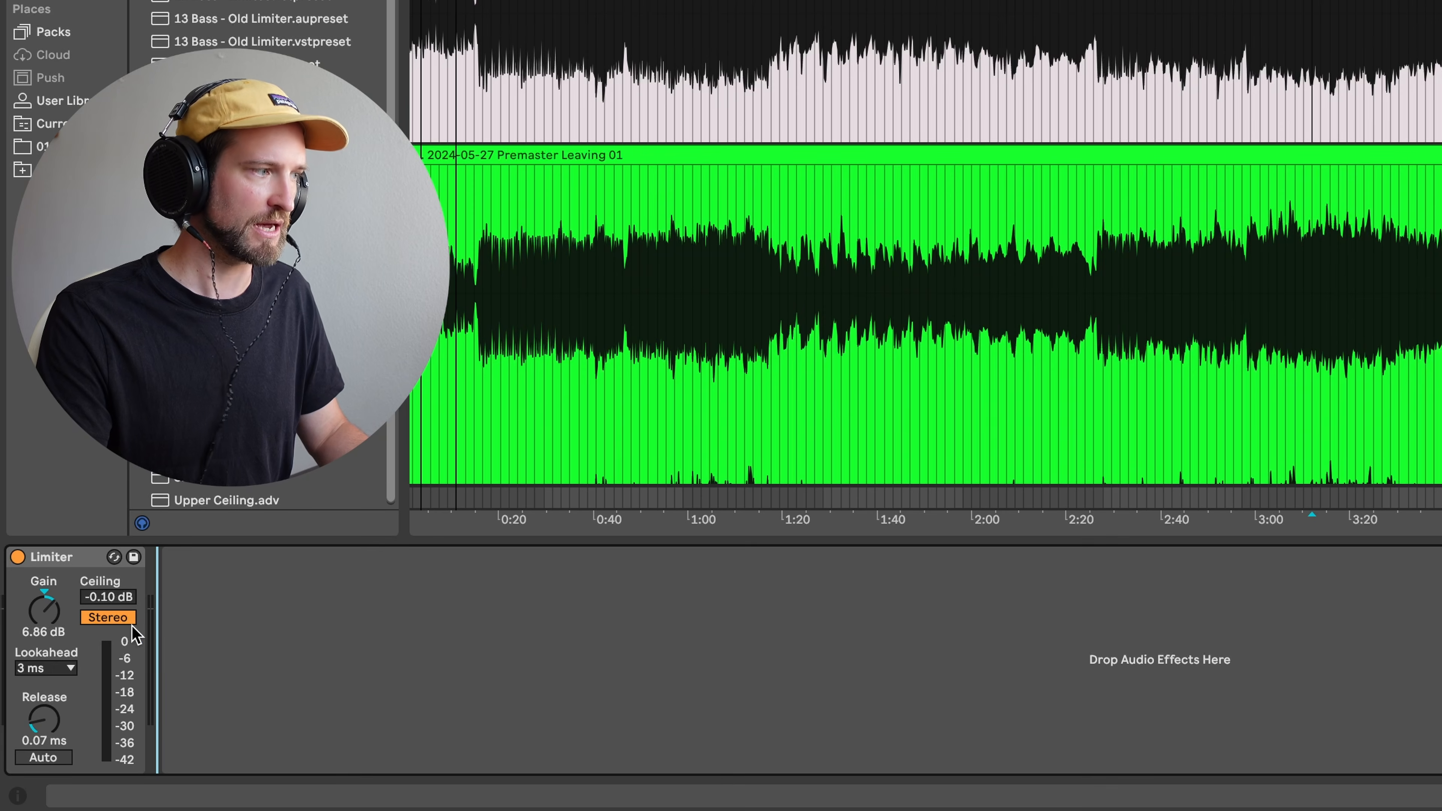
click(1330, 68)
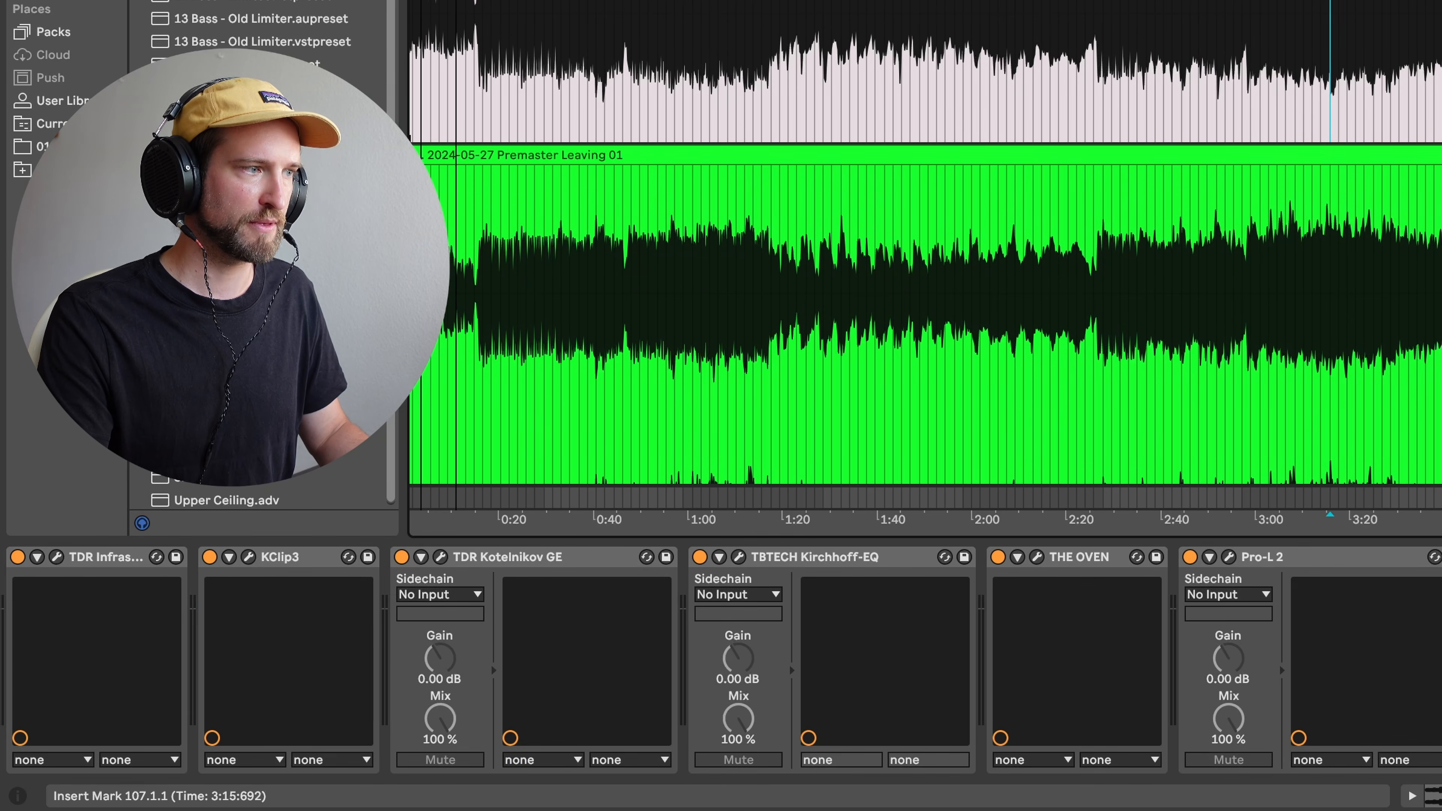
click(1312, 216)
scroll(1311, 216, down, 5)
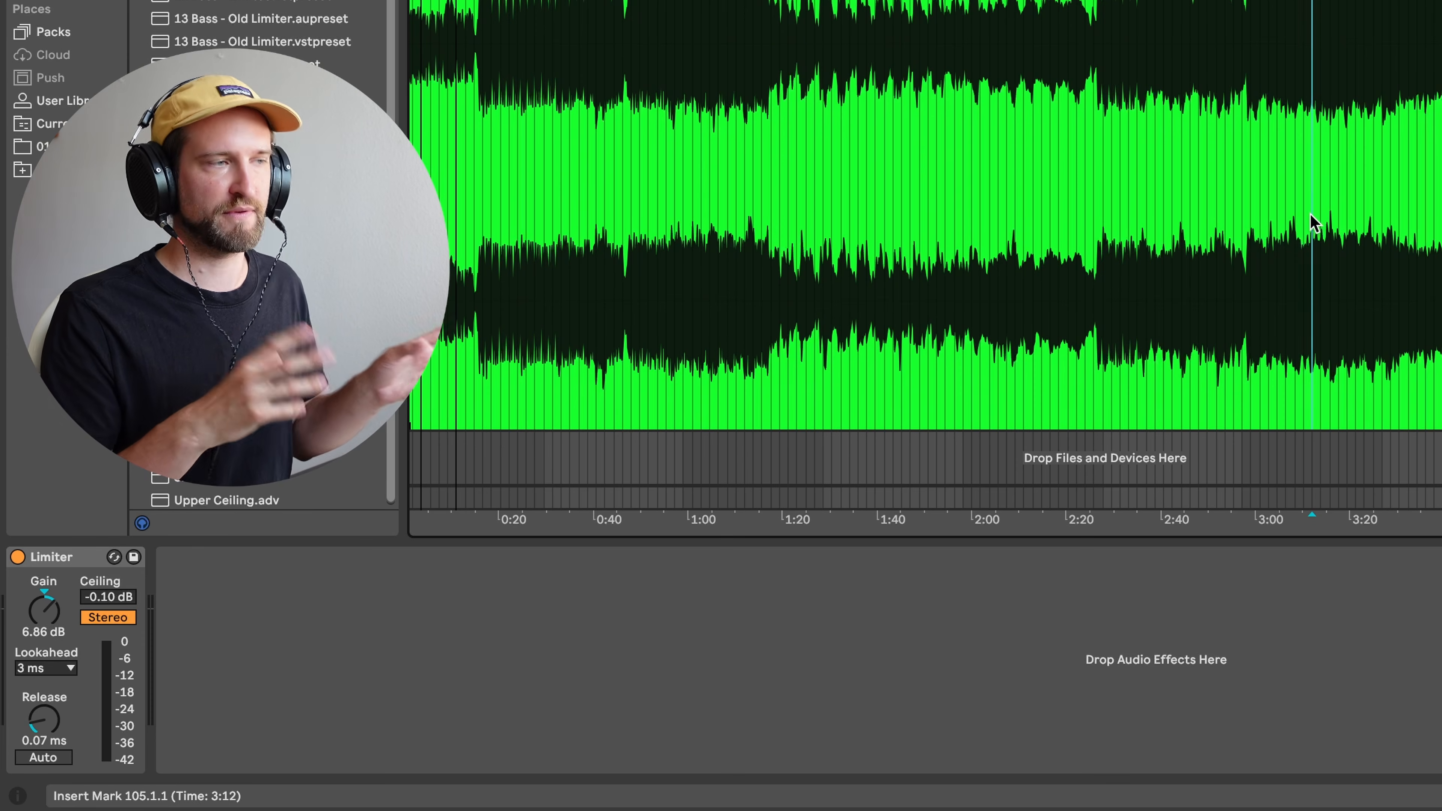
scroll(1311, 220, up, 5)
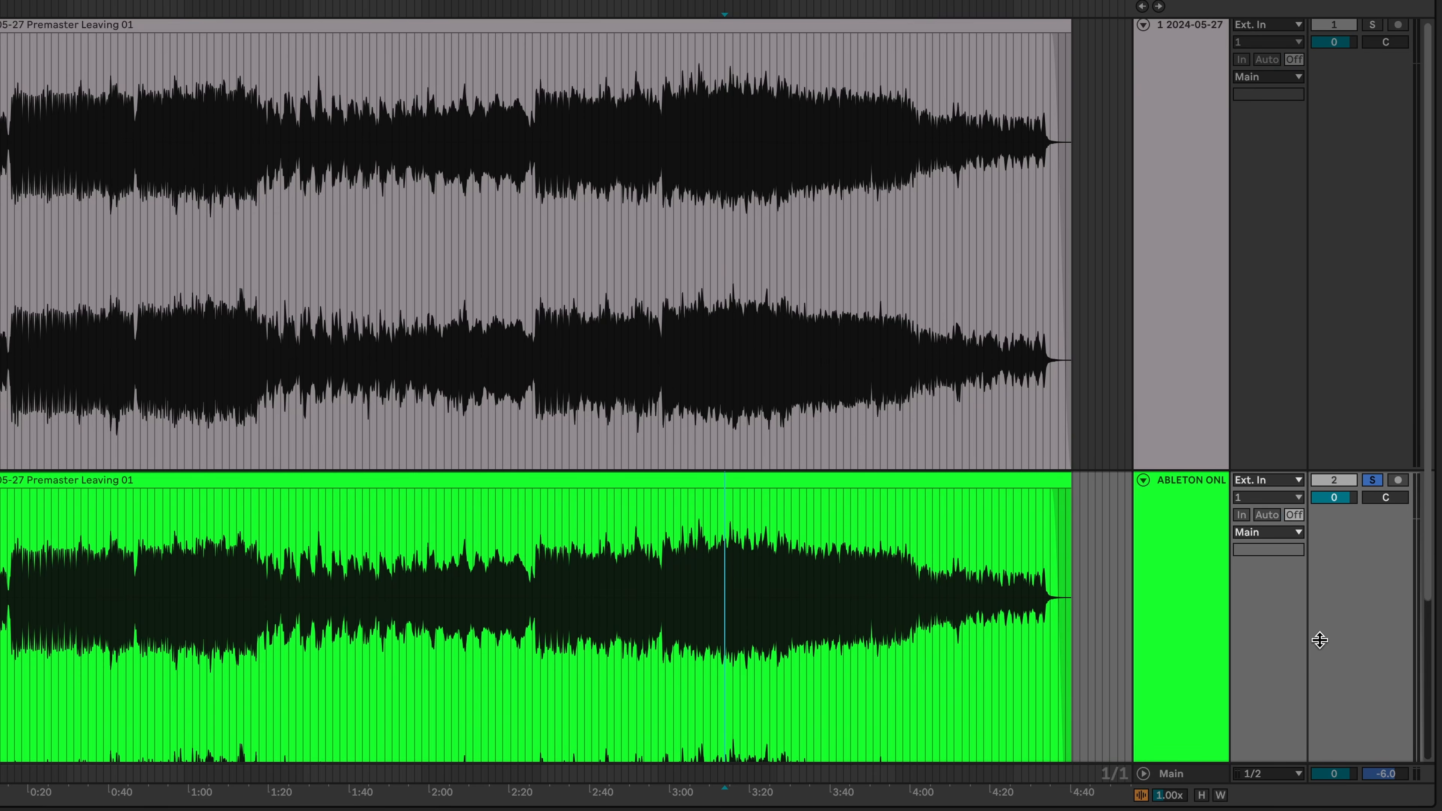
key(space)
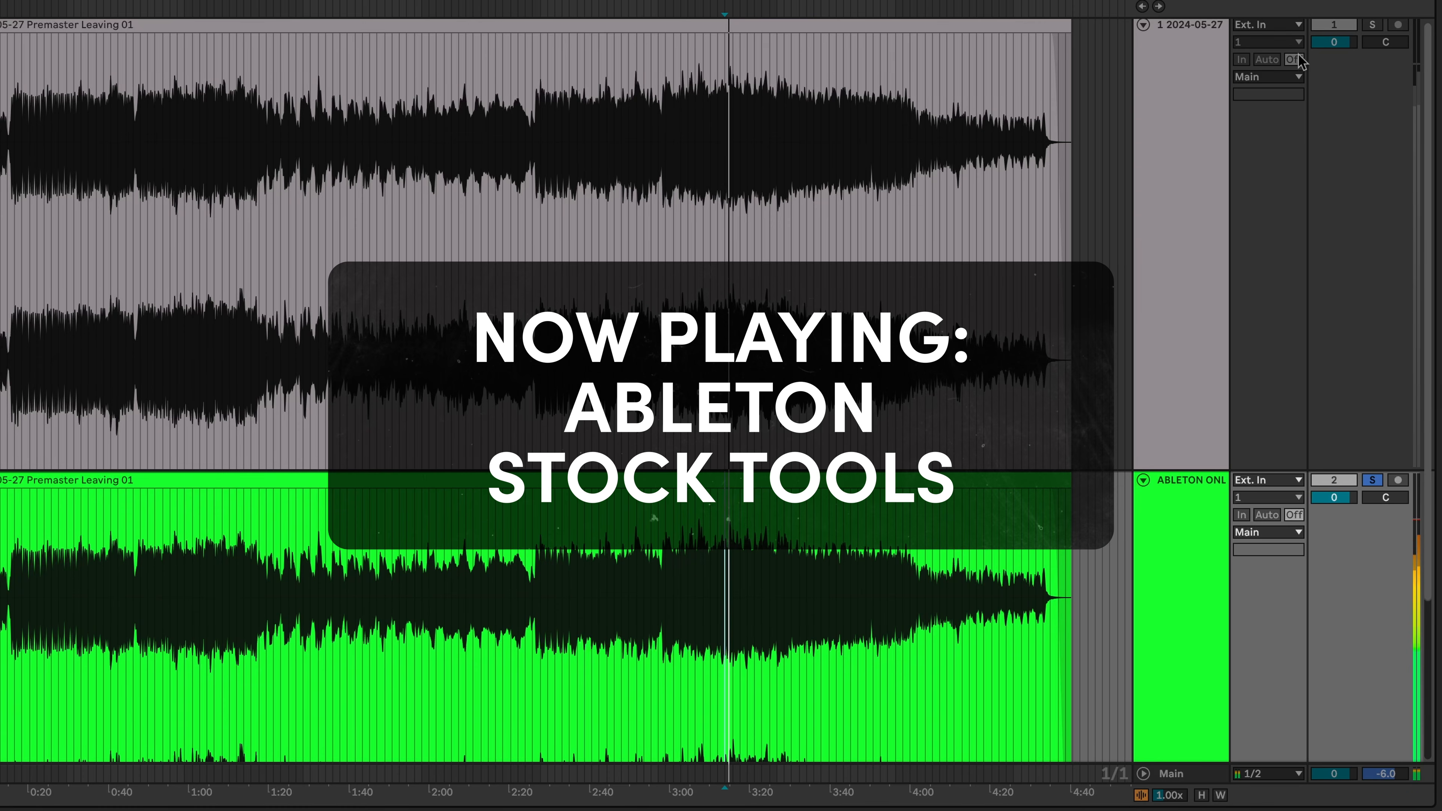
click(1380, 29)
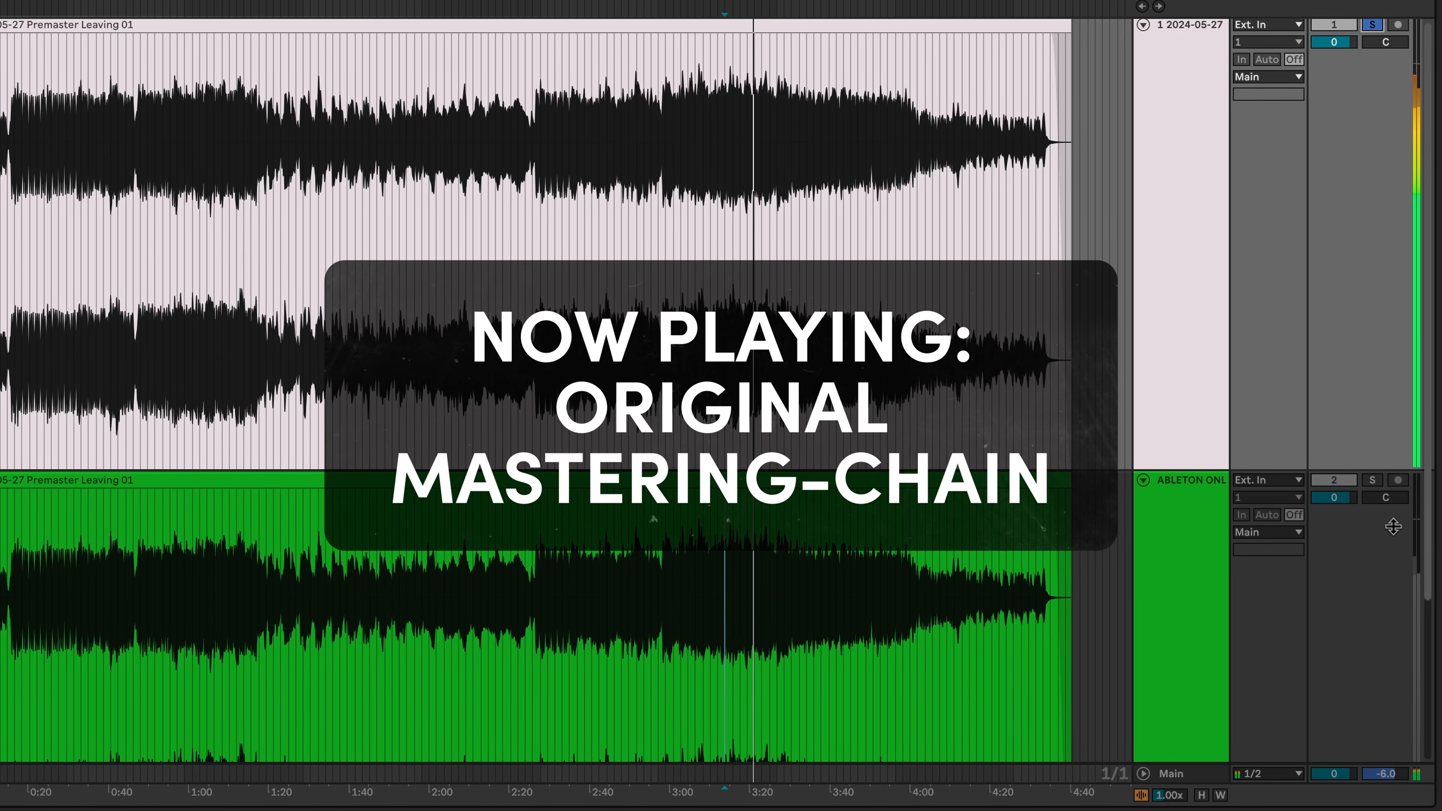
click(1373, 480)
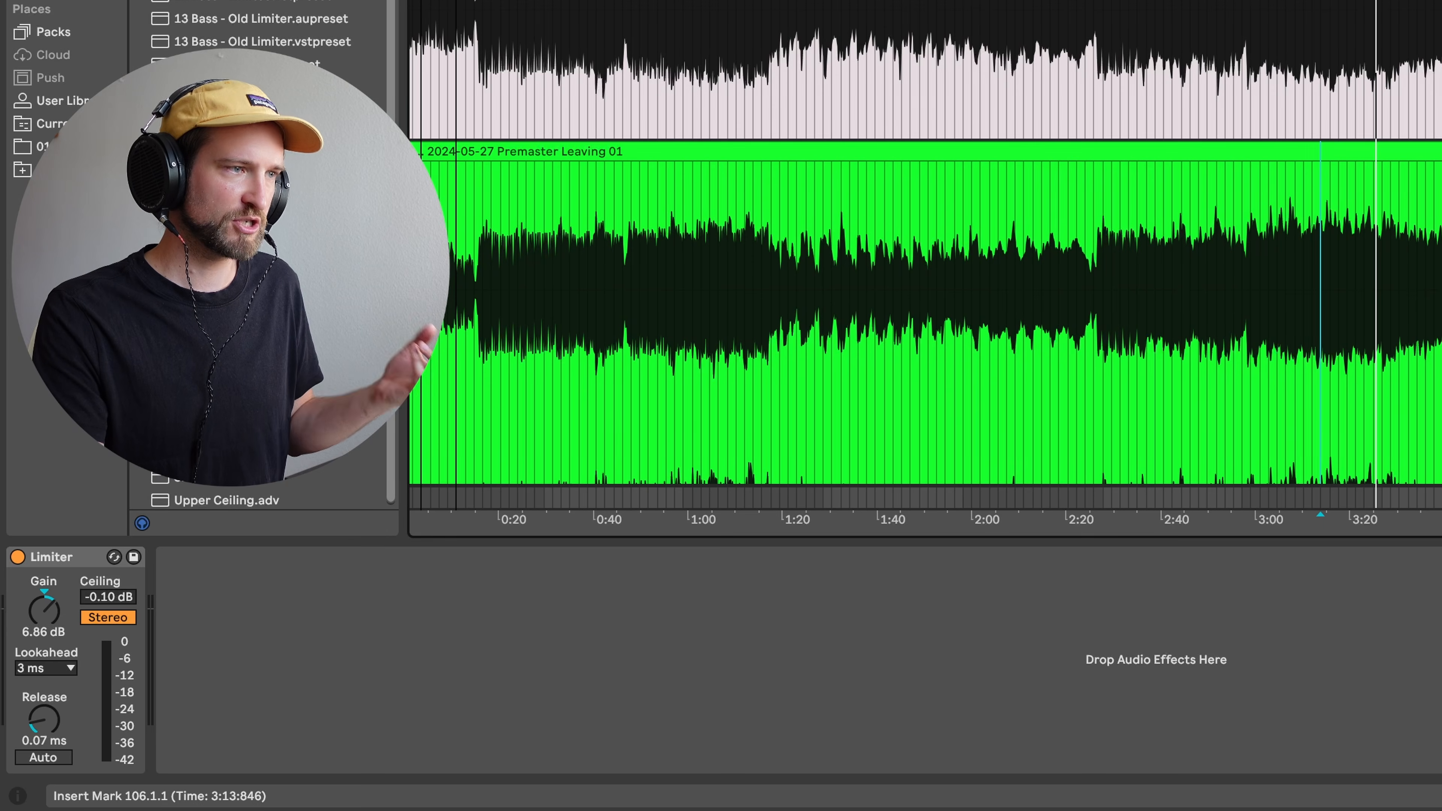
scroll(925, 242, down, 5)
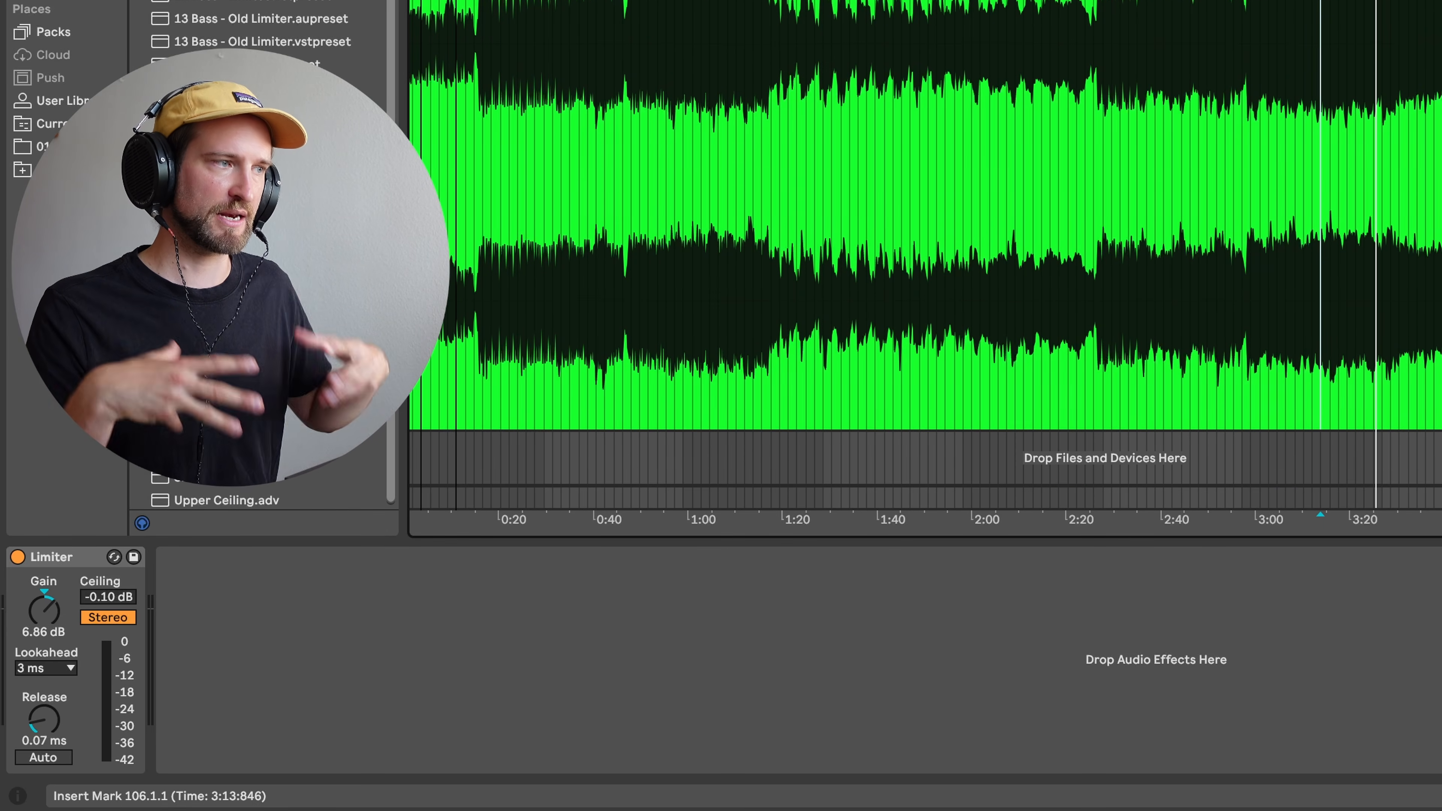
click(1062, 635)
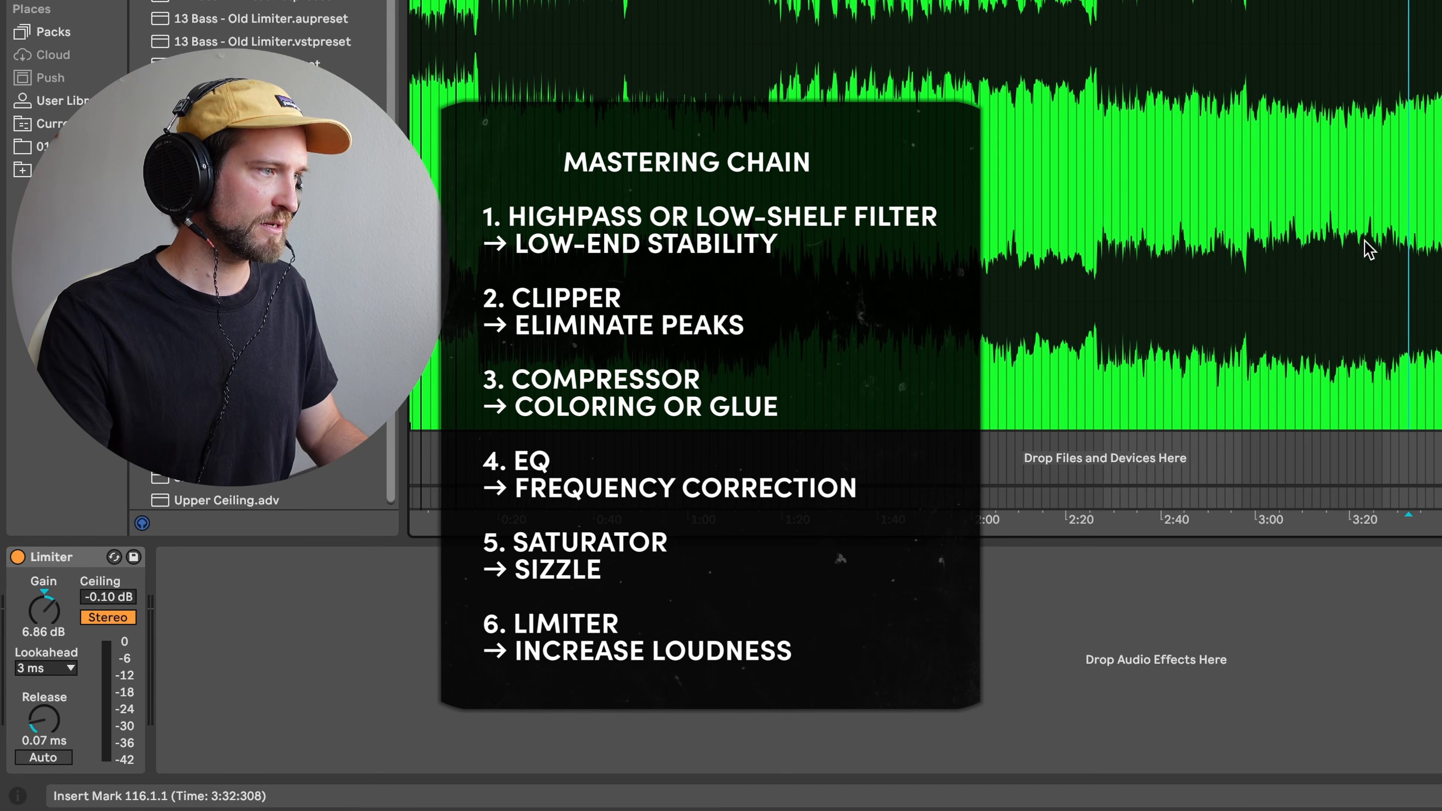
click(1354, 185)
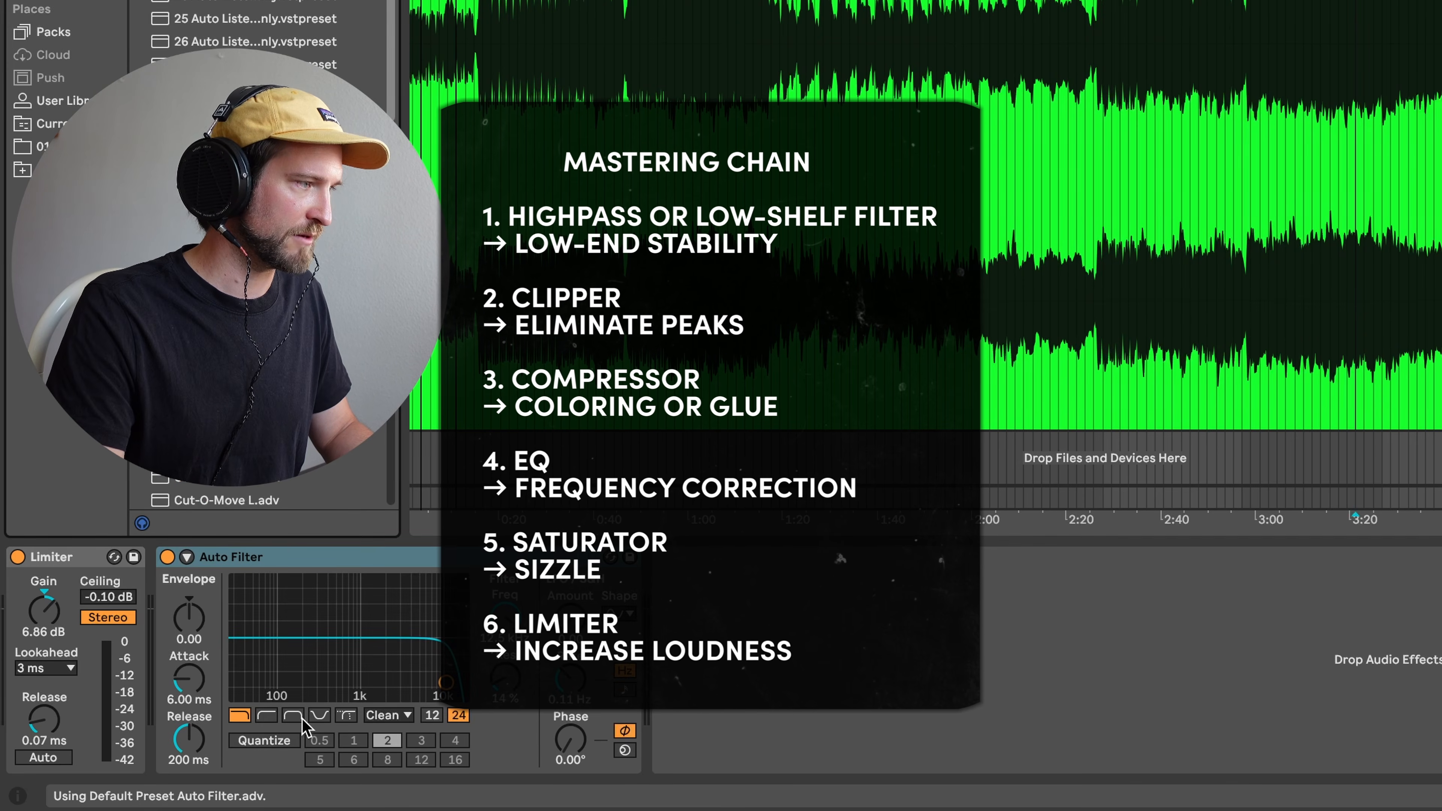
- Insert a high-pass Auto Filter before the Limiter with no resonance and cutoff lowered to 27.4 Hz
click(266, 716)
drag(343, 559, 51, 574)
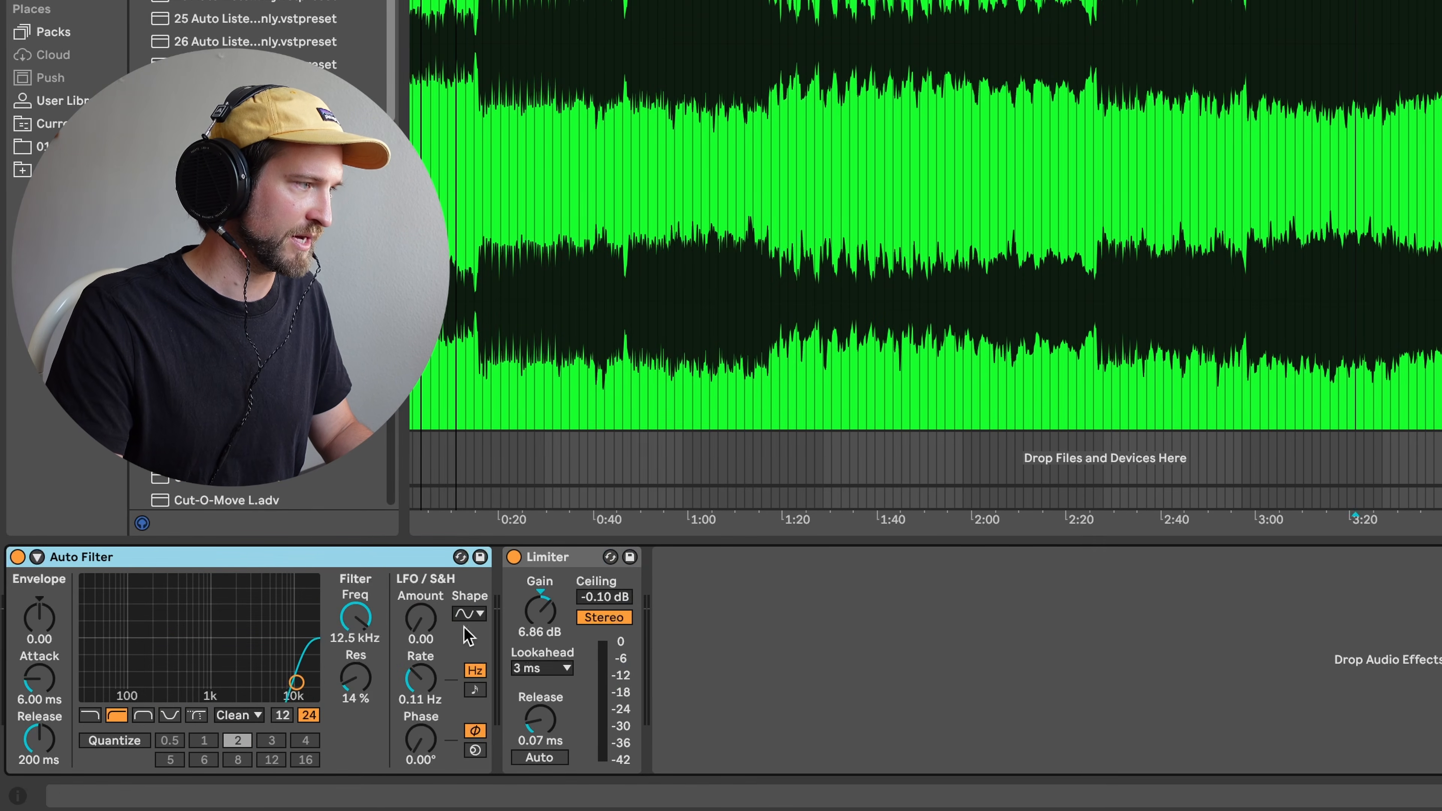
drag(270, 702, 136, 694)
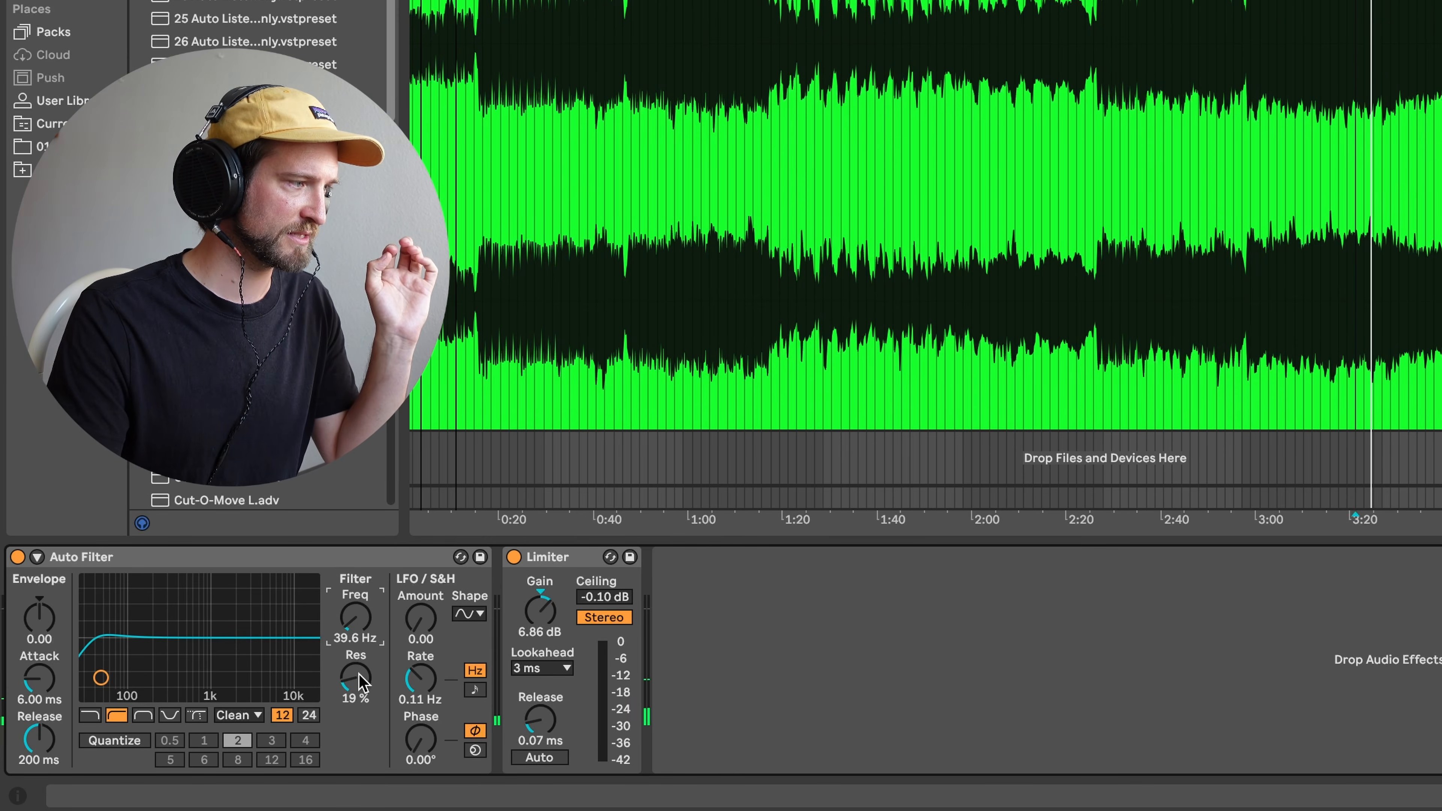
drag(358, 683, 358, 722)
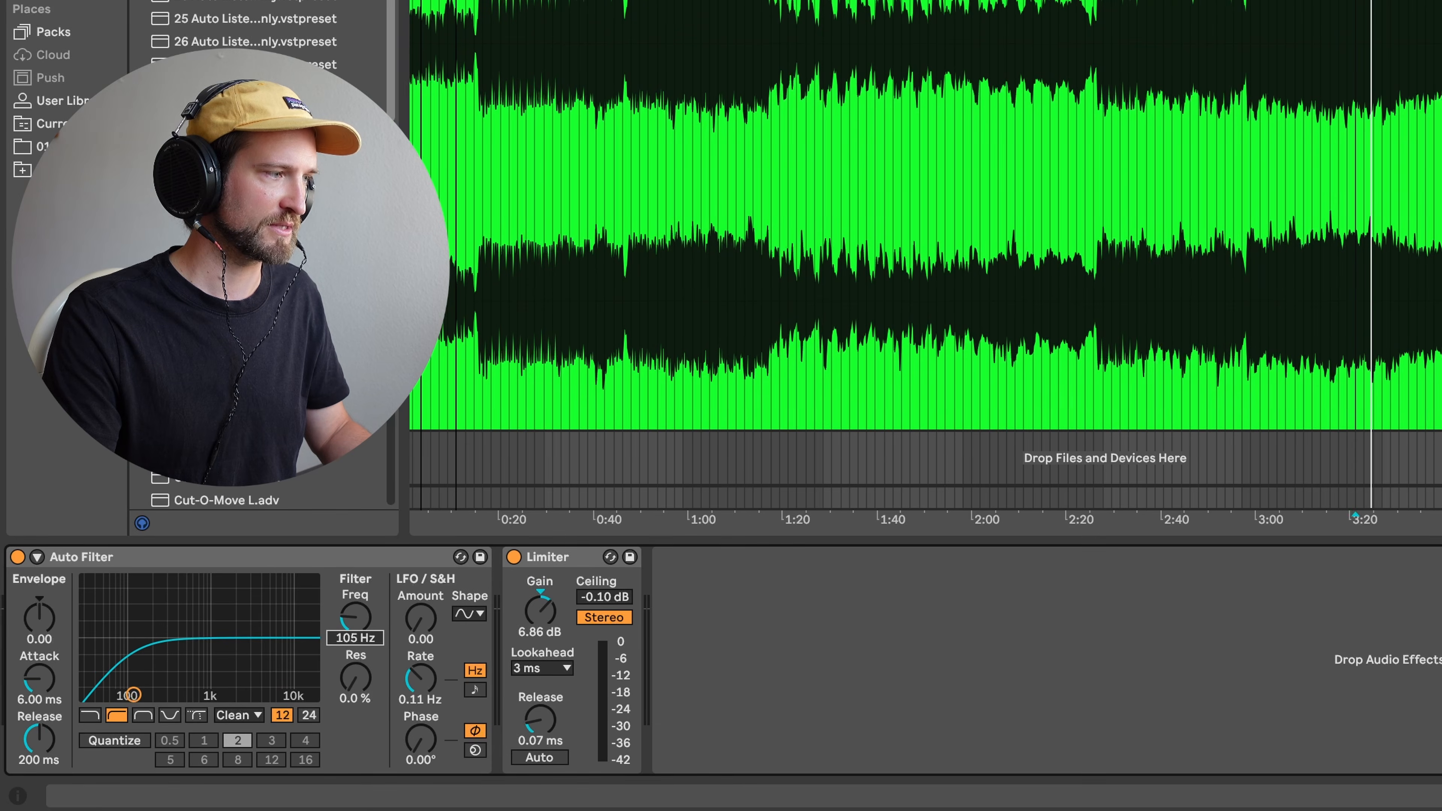
key(space)
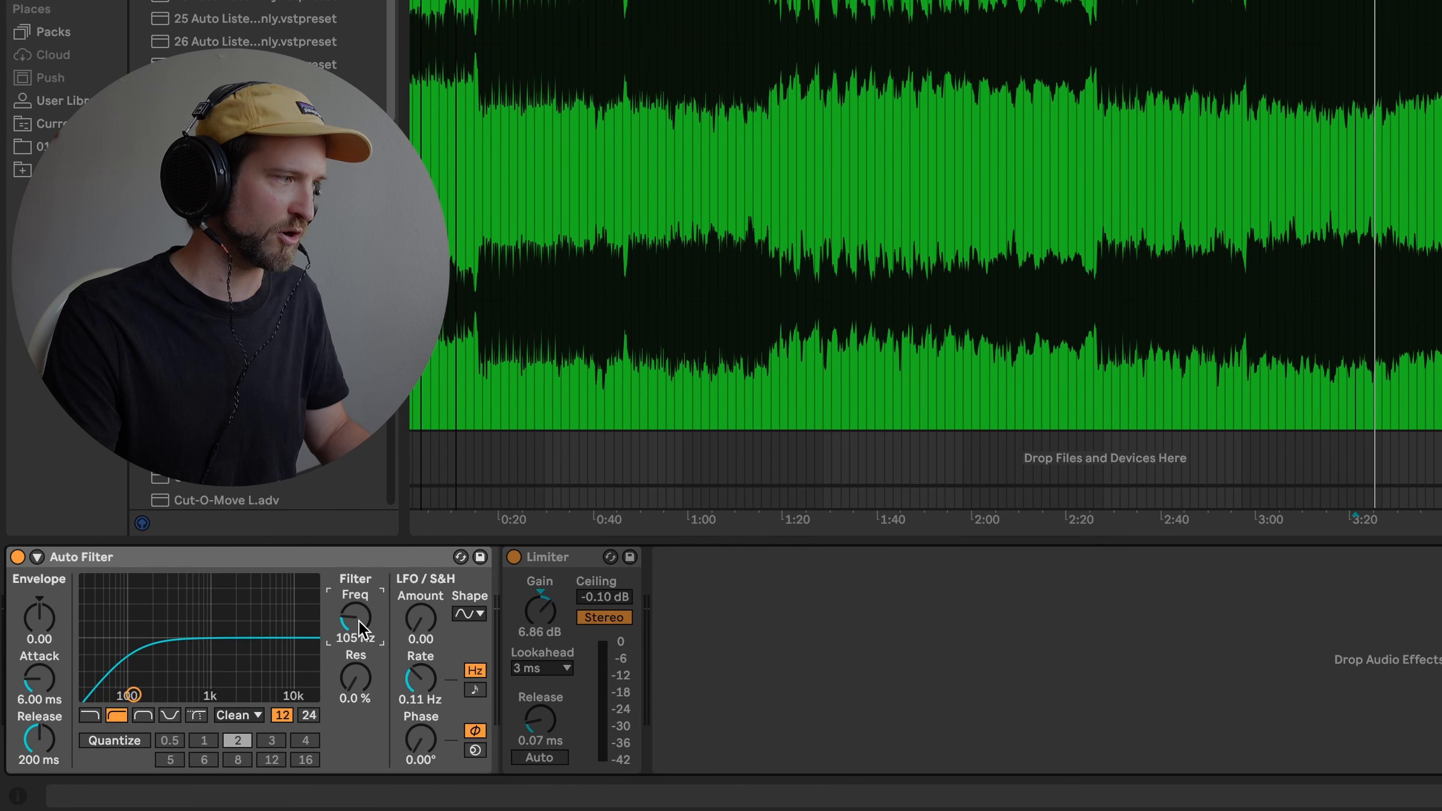
key(space)
drag(355, 617, 356, 659)
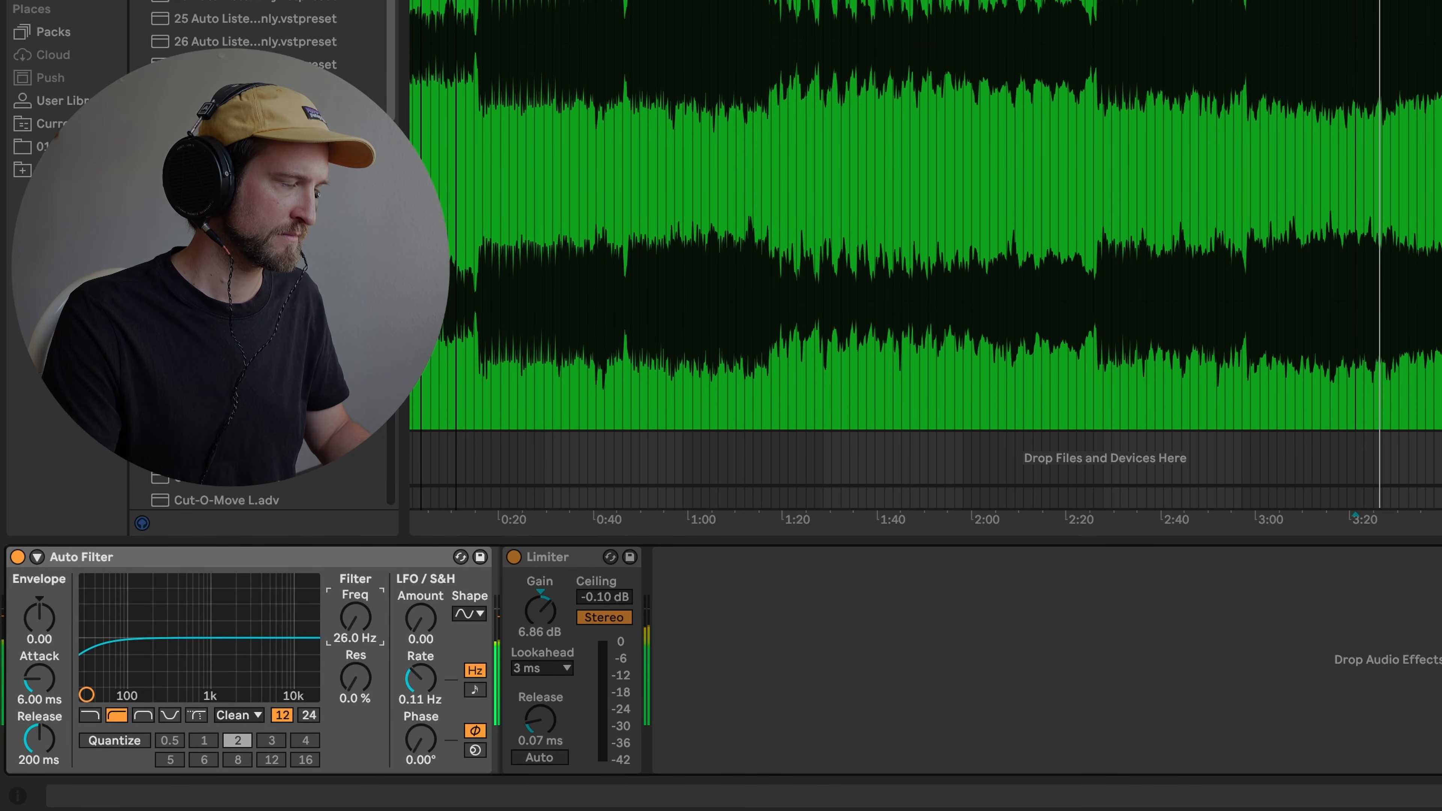
- A/B the track with the Auto Filter bypassed and active, leaving it on
click(18, 557)
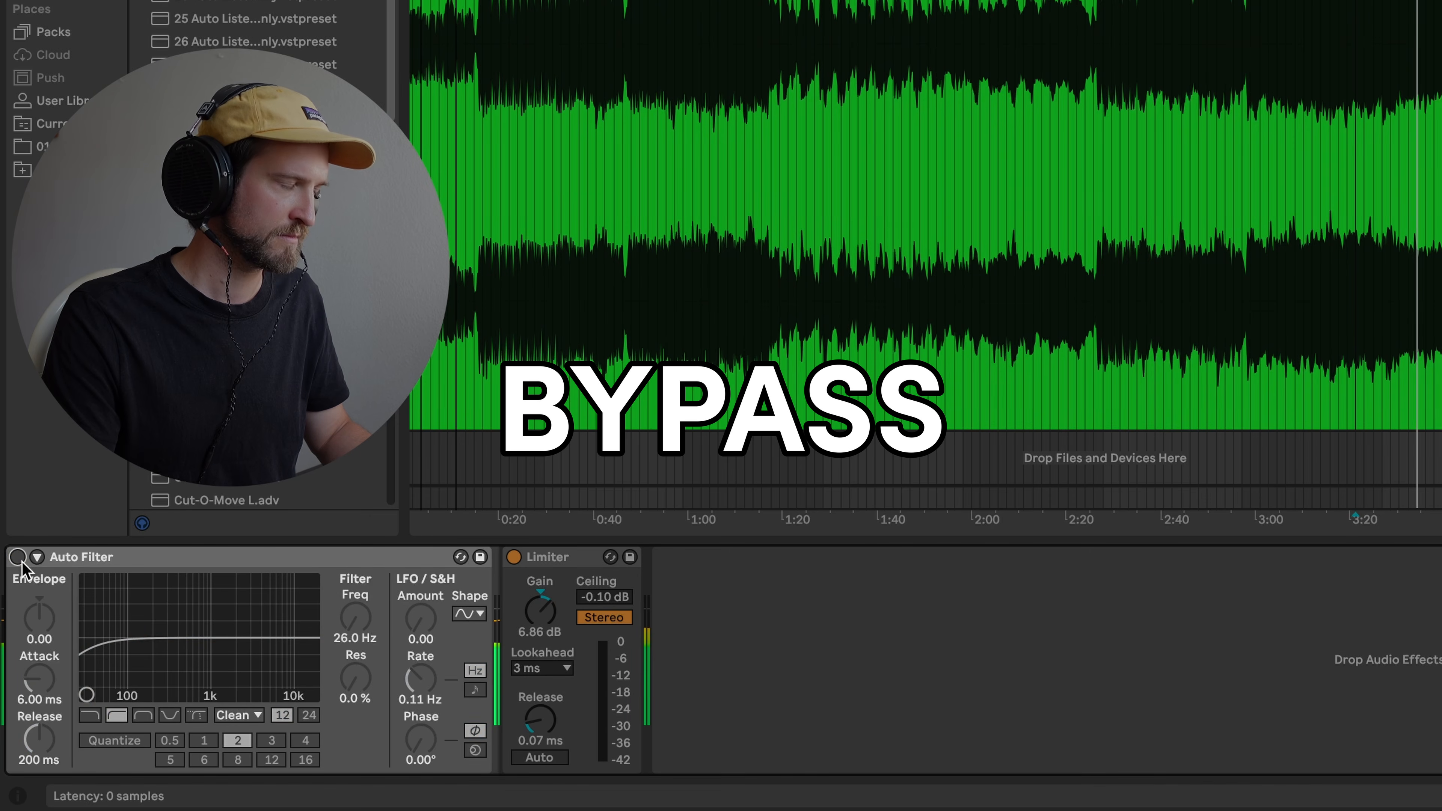
click(19, 559)
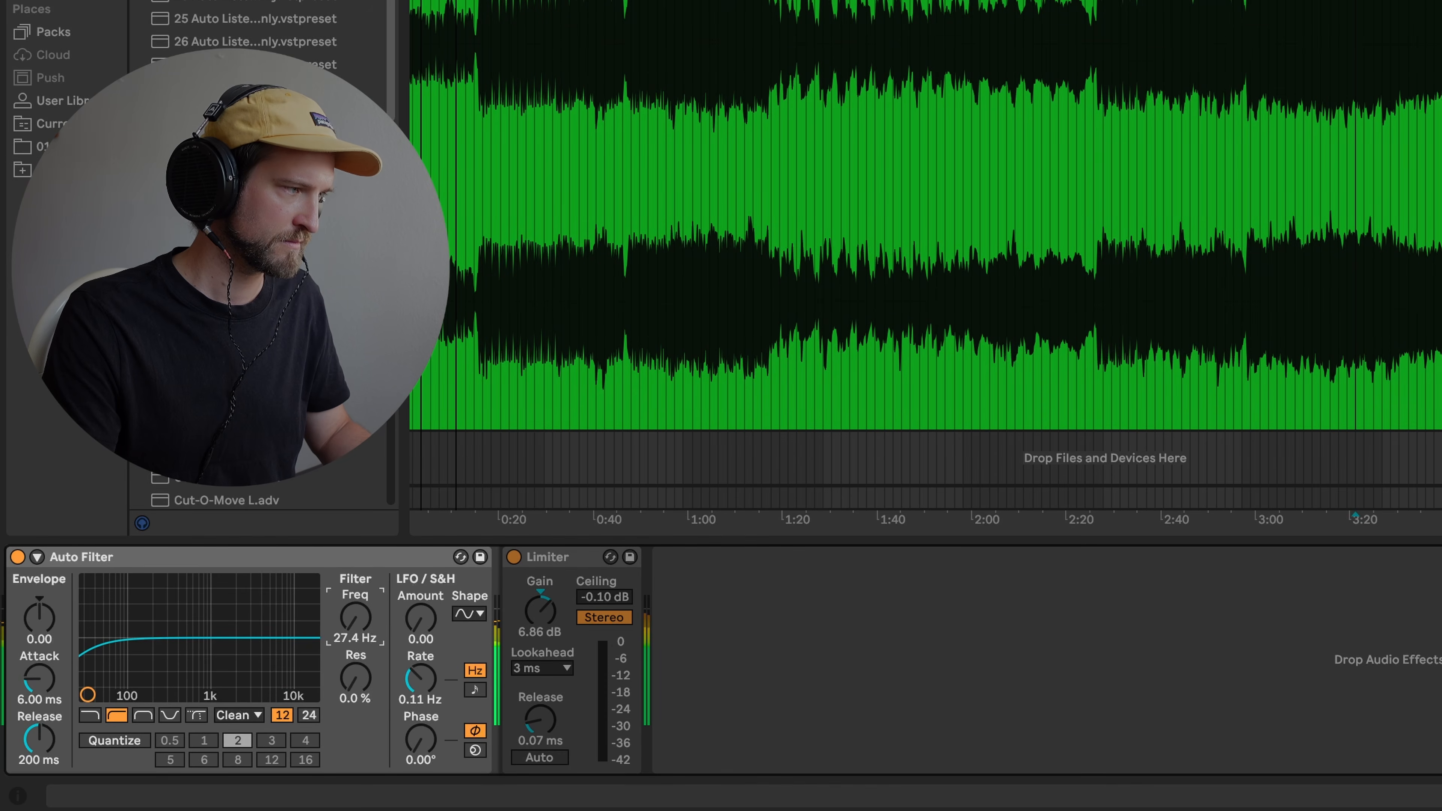
click(18, 556)
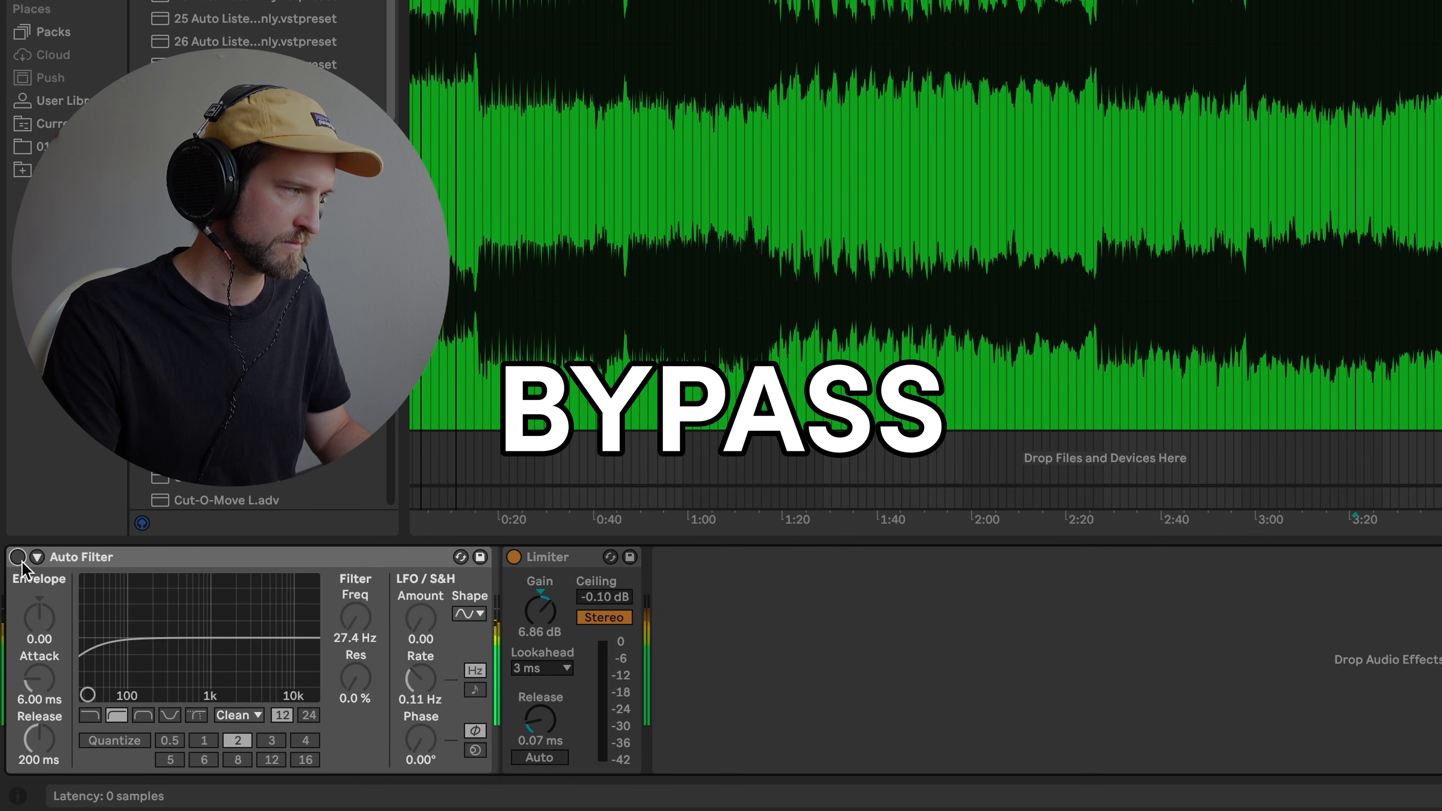
click(17, 556)
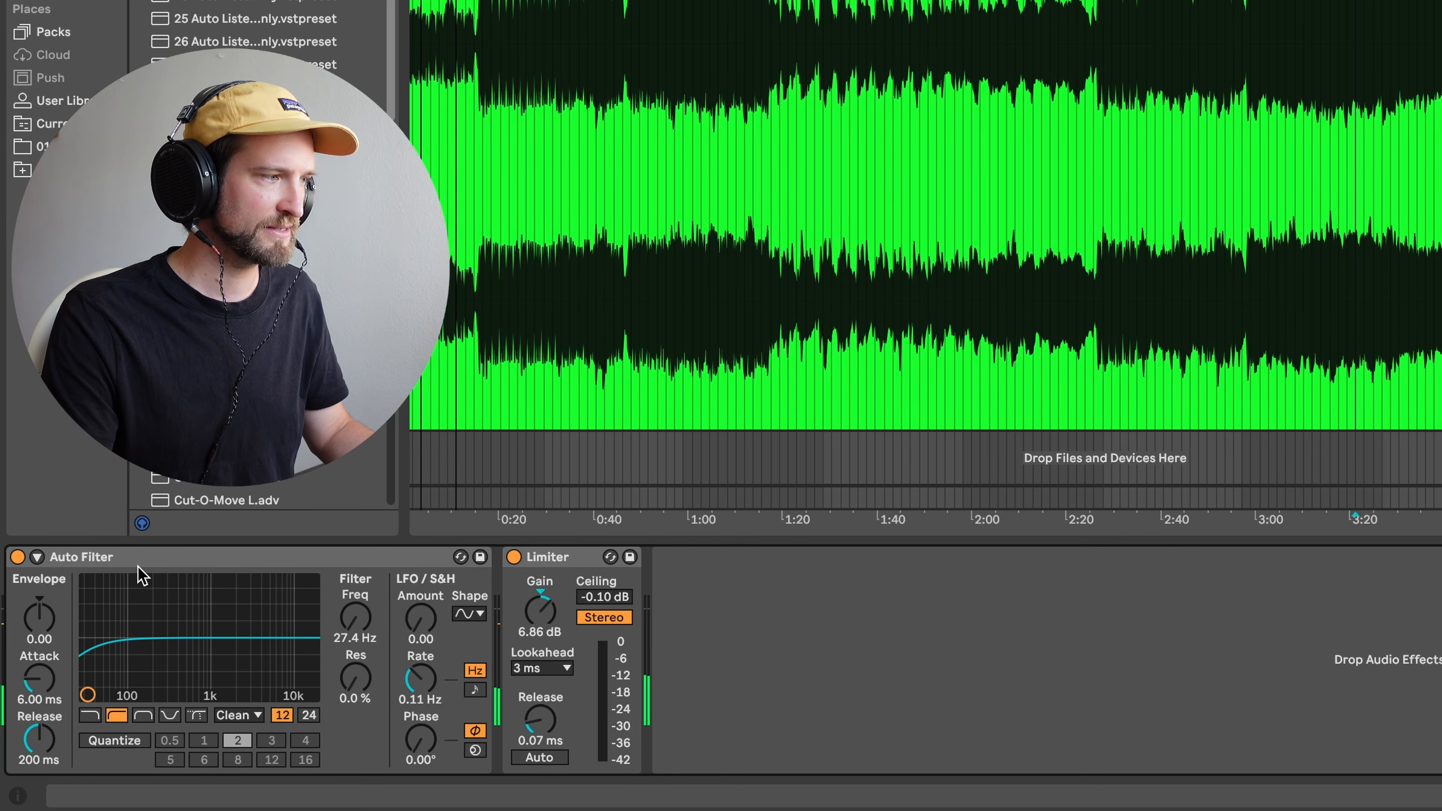
click(151, 559)
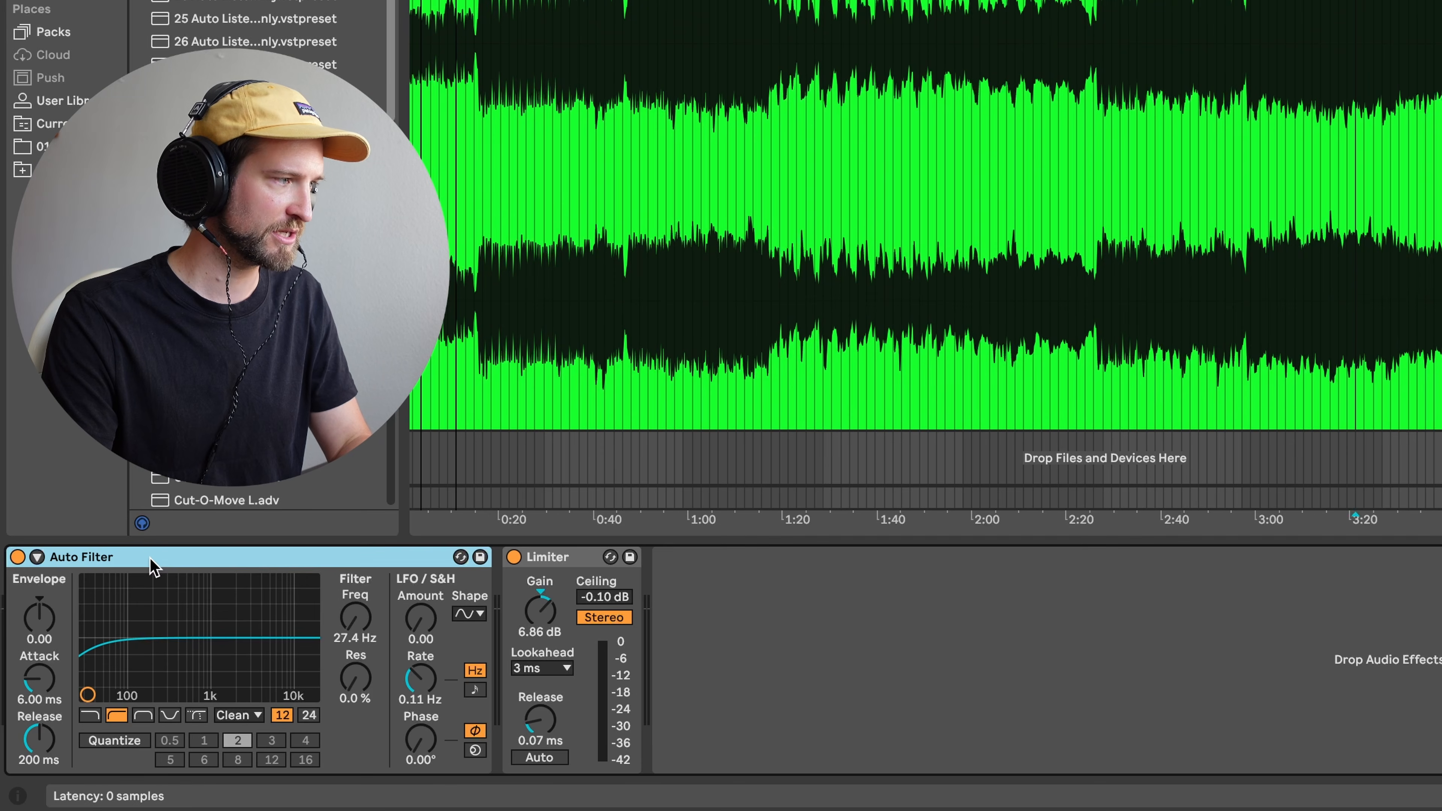
- Delete the Auto Filter and select the green track, moving playback to around 3:06
key(Delete)
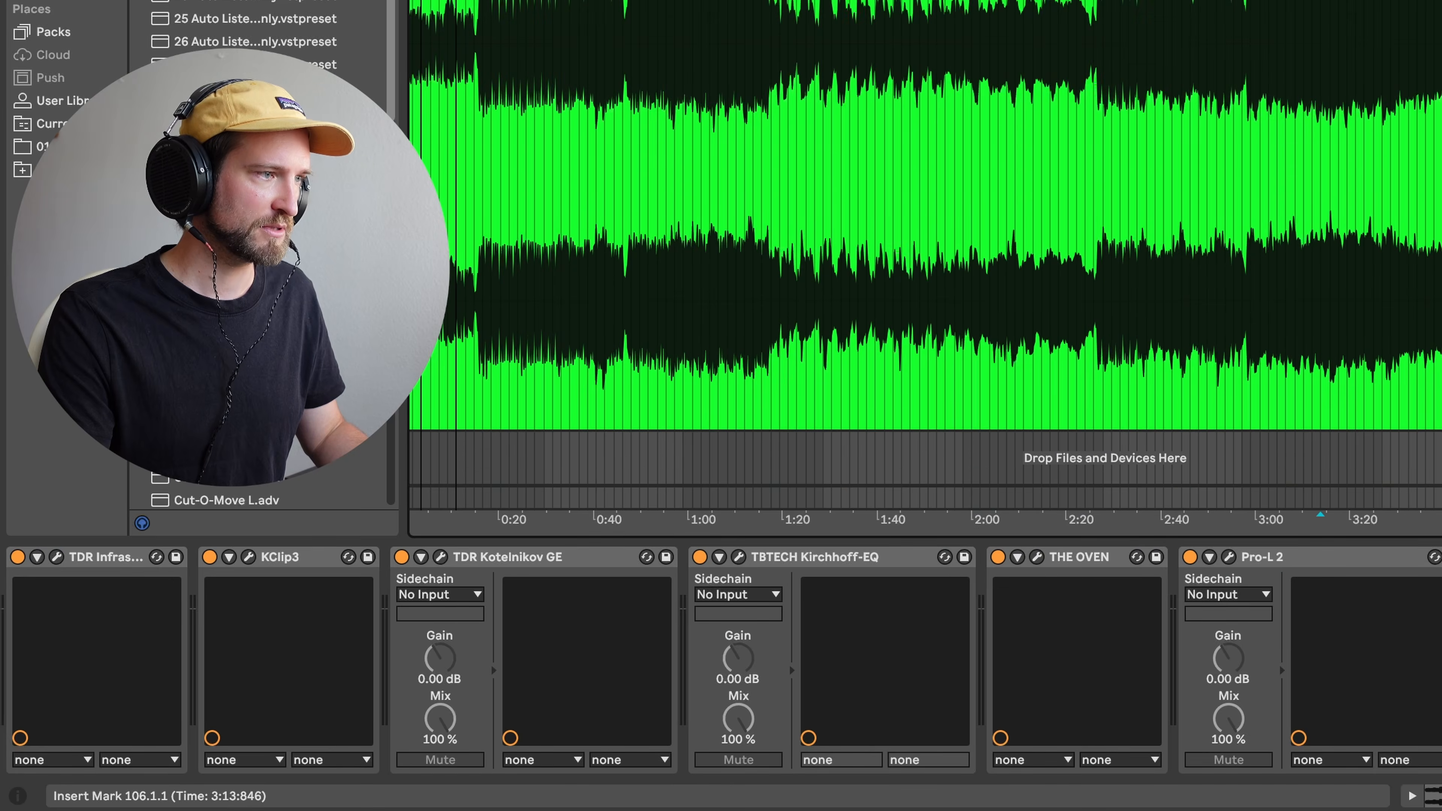
click(1059, 13)
click(1287, 5)
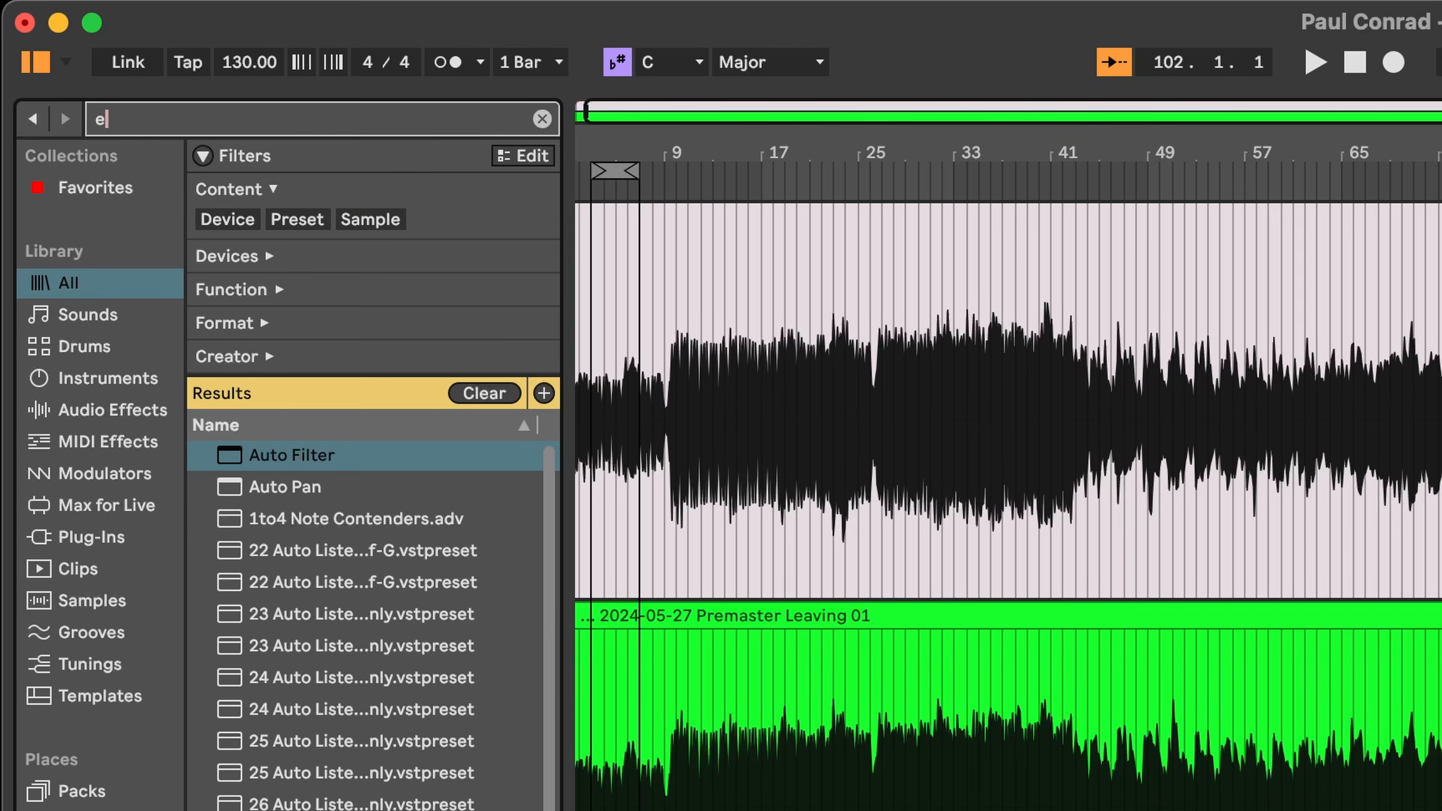
- Add EQ Eight before the Limiter with band 1 at 27.2 Hz, -4.59 dB, Q 0.39, Adapt. Q off
text(q)
double_click(271, 683)
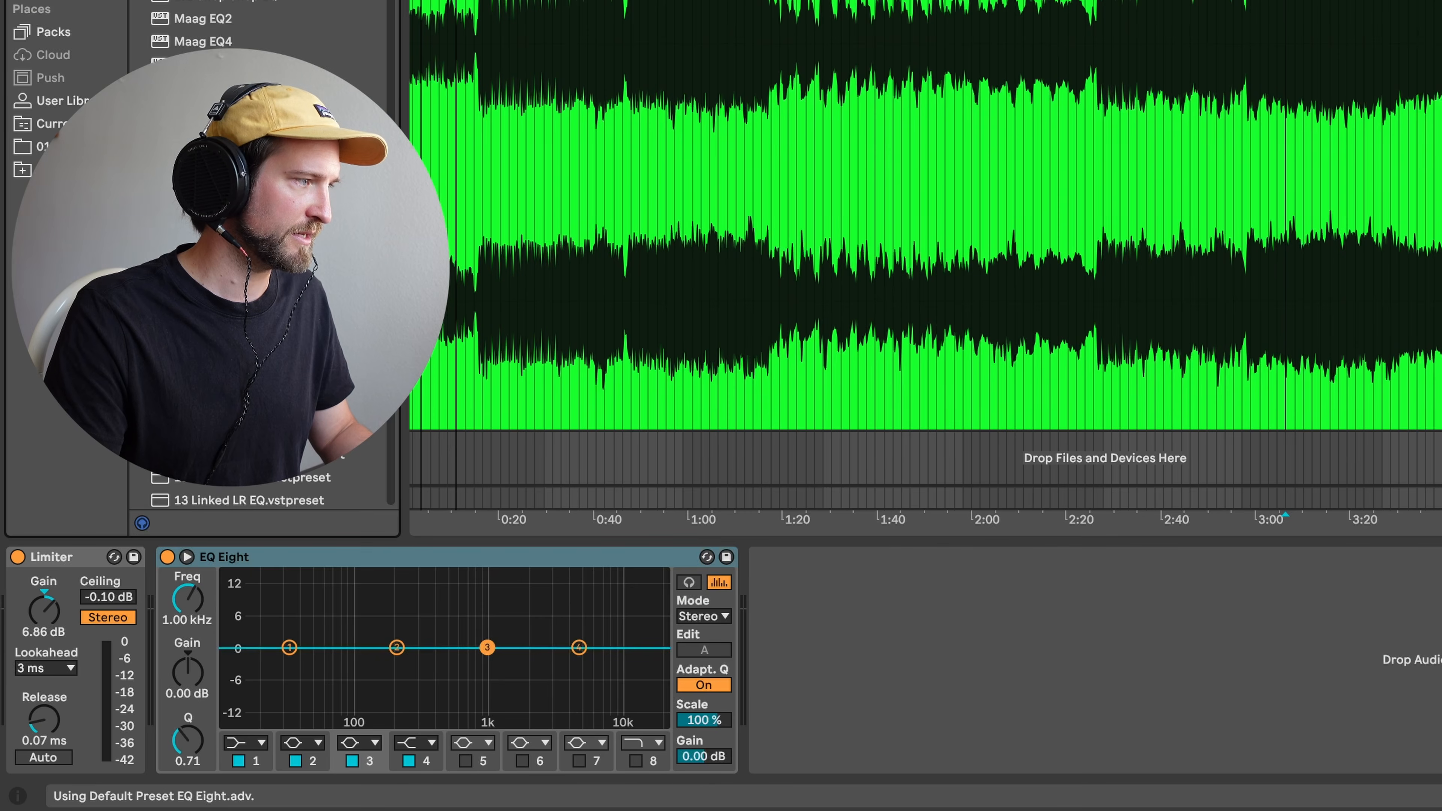
drag(238, 557, 119, 761)
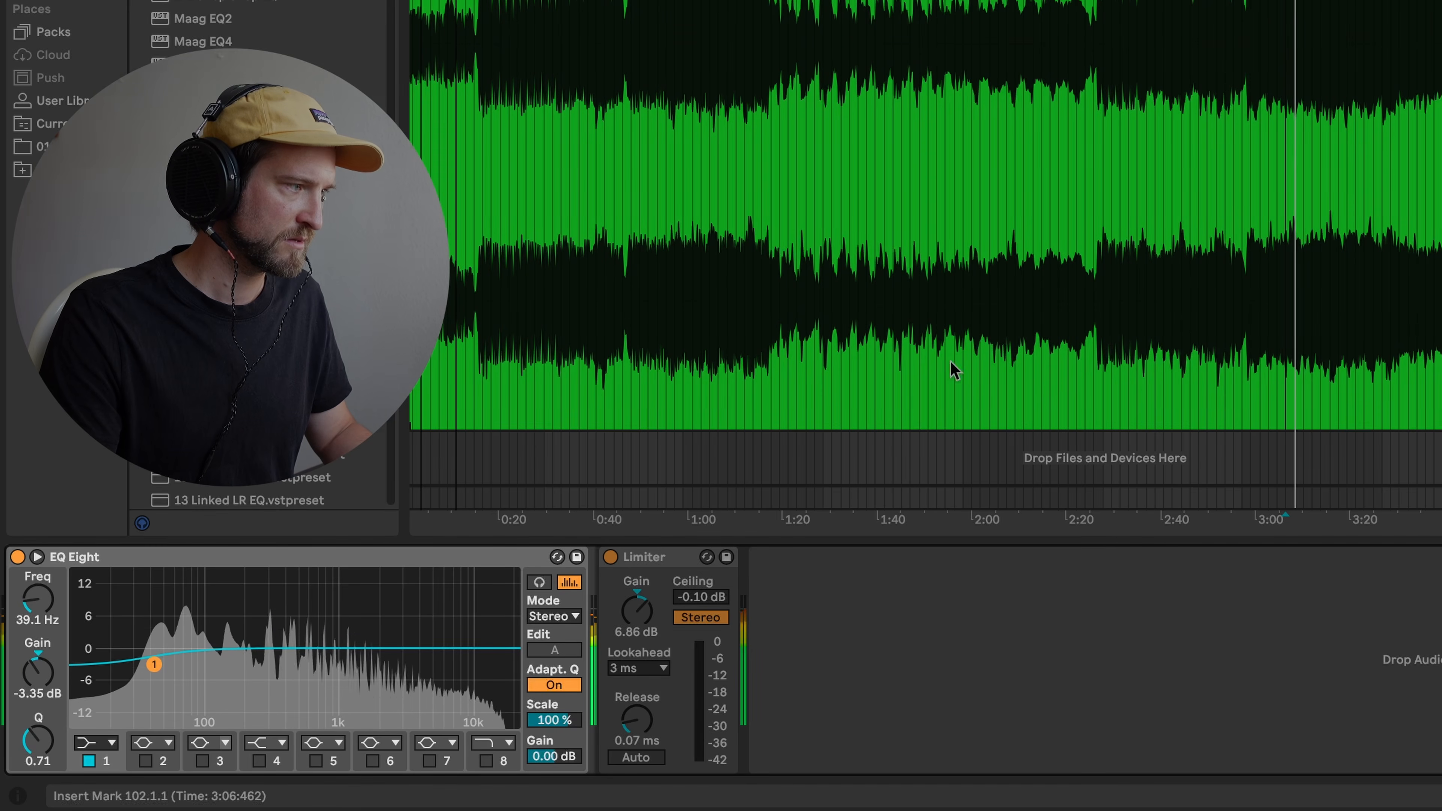
drag(154, 664, 126, 671)
drag(37, 741, 38, 763)
drag(127, 671, 134, 670)
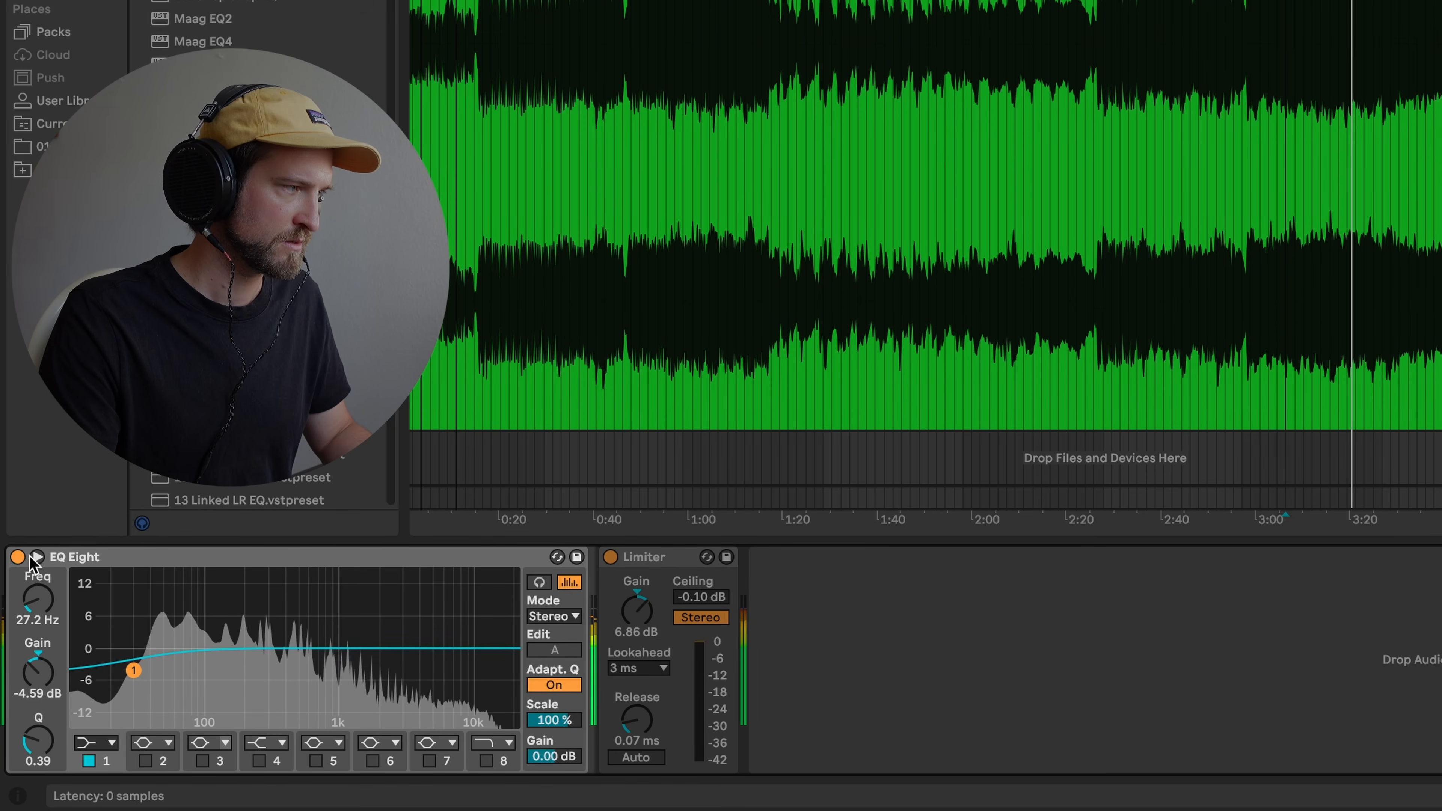
click(554, 685)
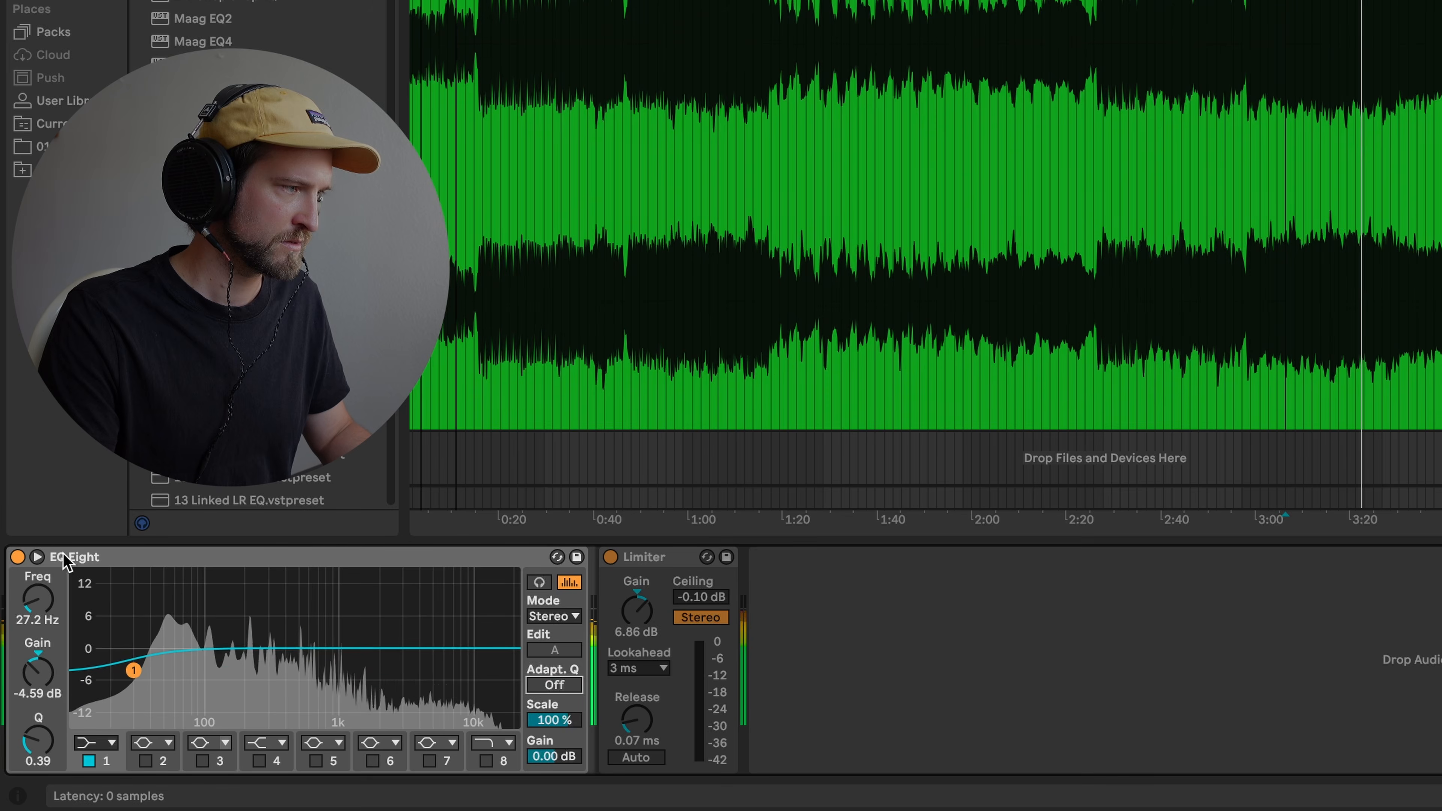
- A/B EQ Eight bypassed and active, then select the original plugin-chain track
click(18, 557)
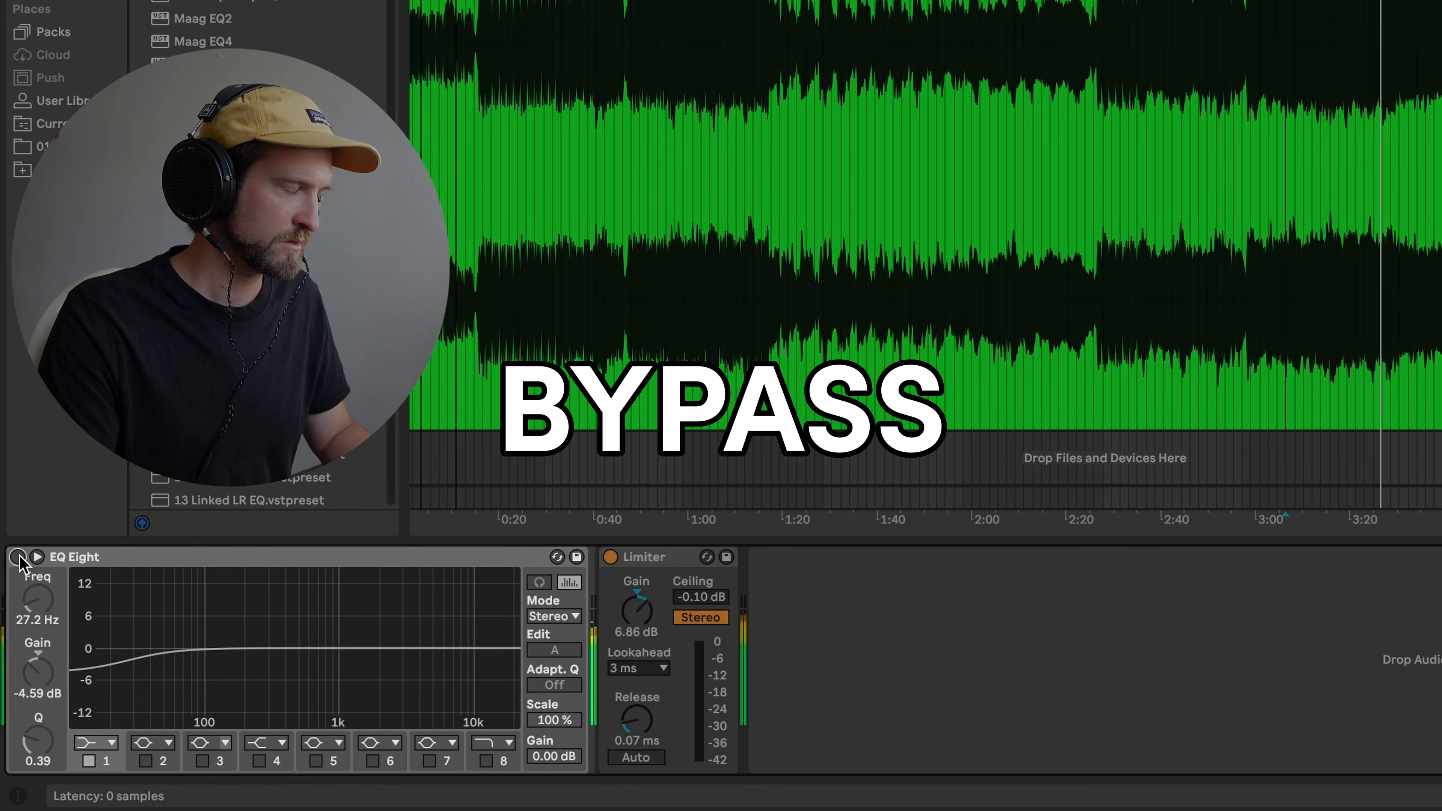
click(17, 558)
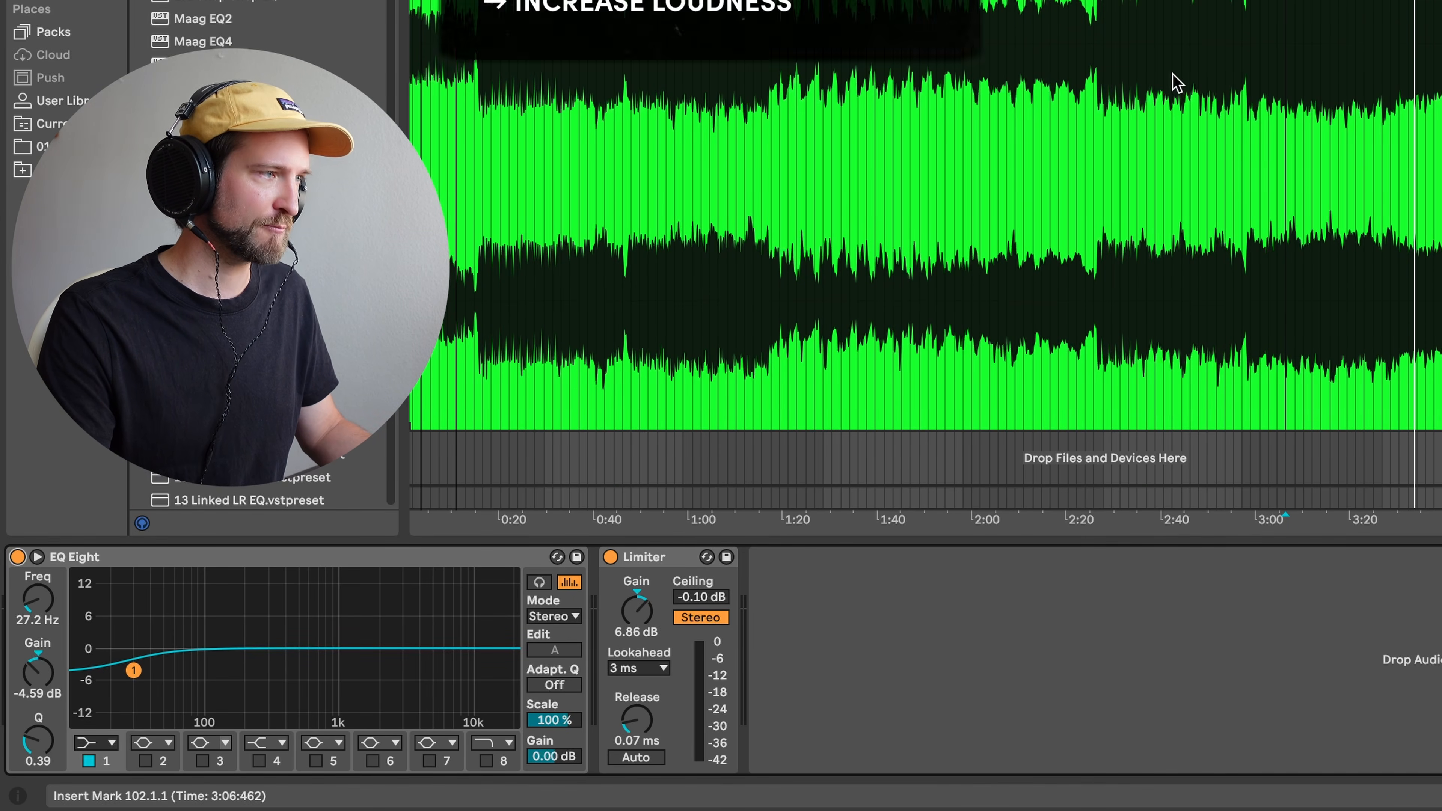
scroll(1200, 52, up, 5)
click(1436, 54)
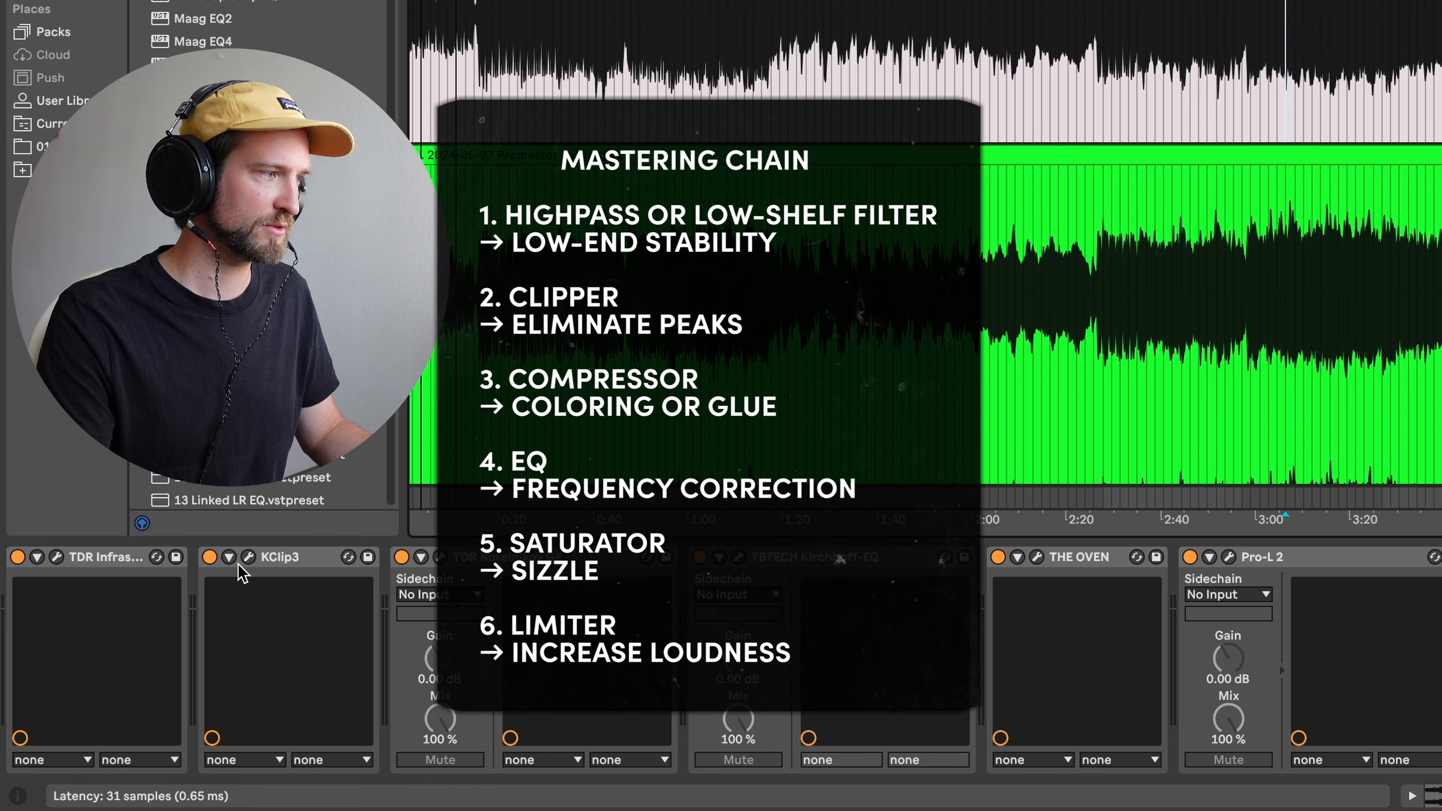
- Check the original's KClip3 settings, then load a Saturator between EQ Eight and the Limiter
click(248, 558)
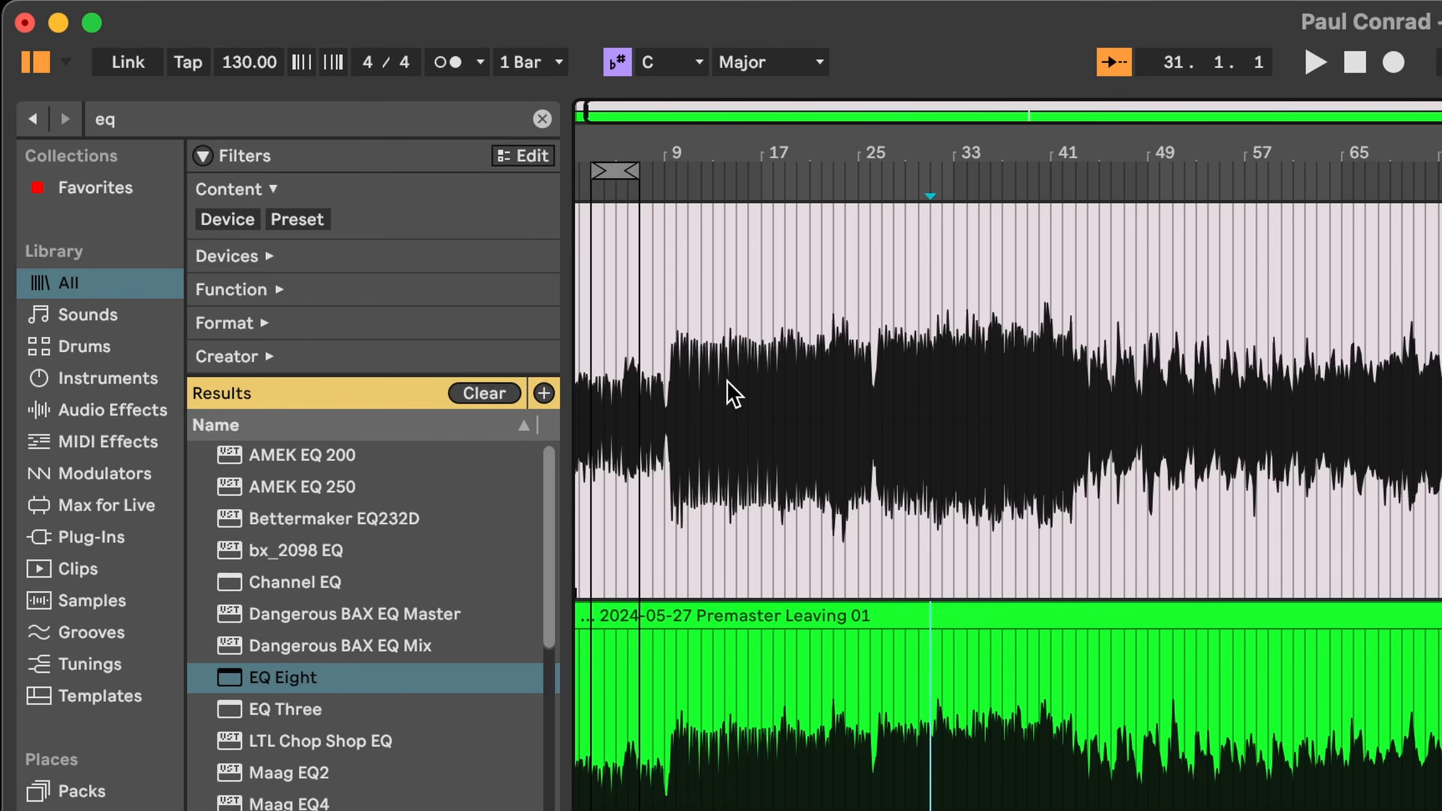
key(super+f)
text(sat)
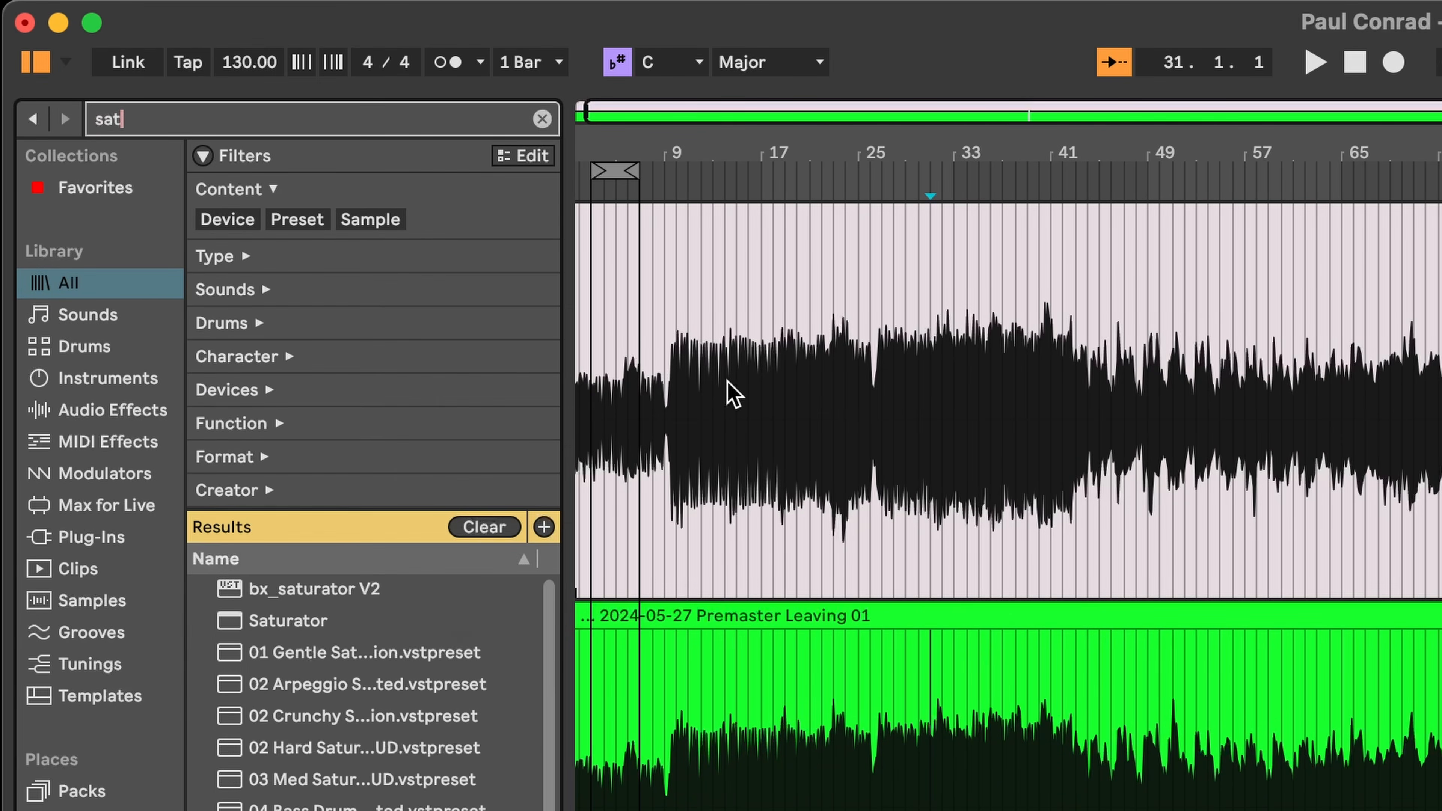
double_click(286, 620)
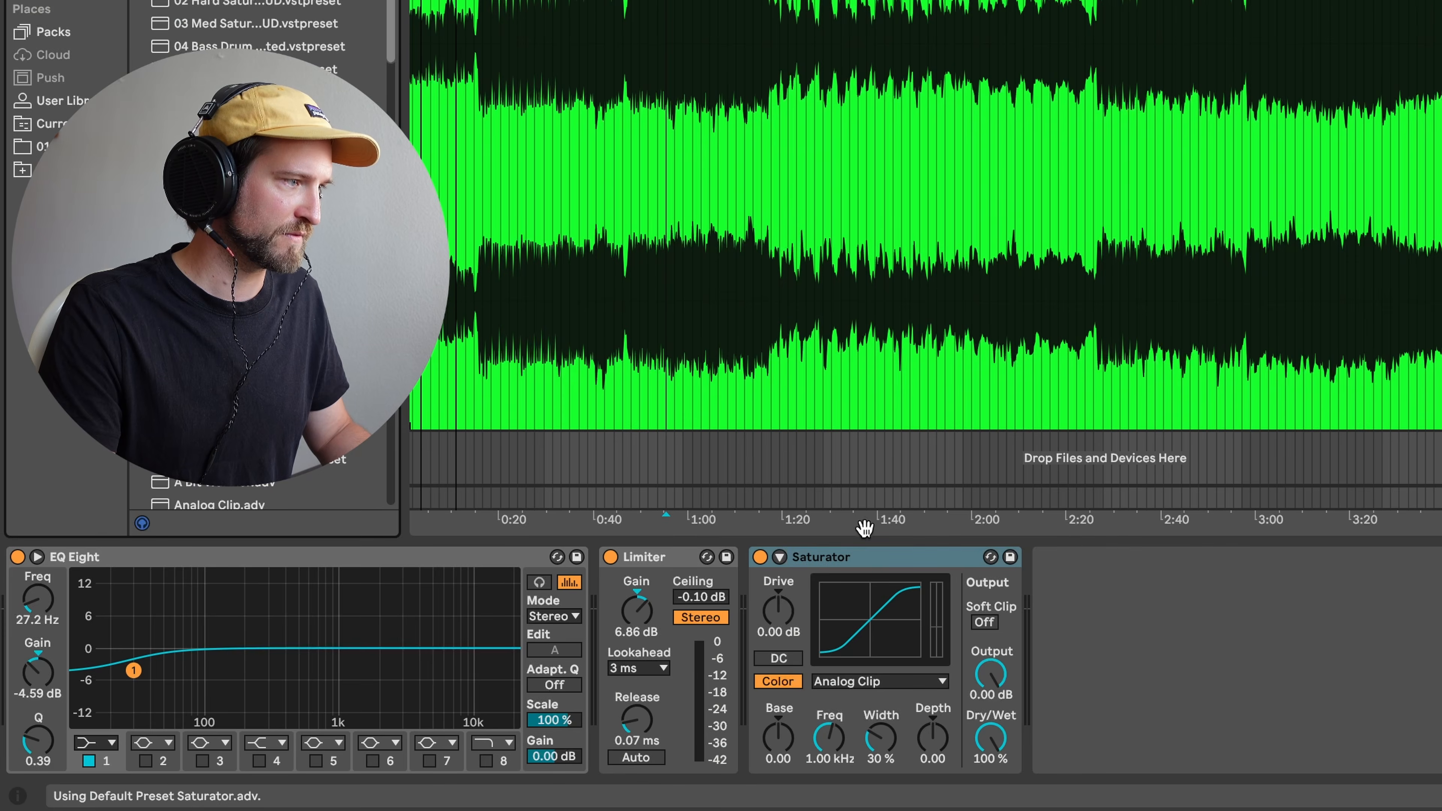
drag(877, 560, 628, 612)
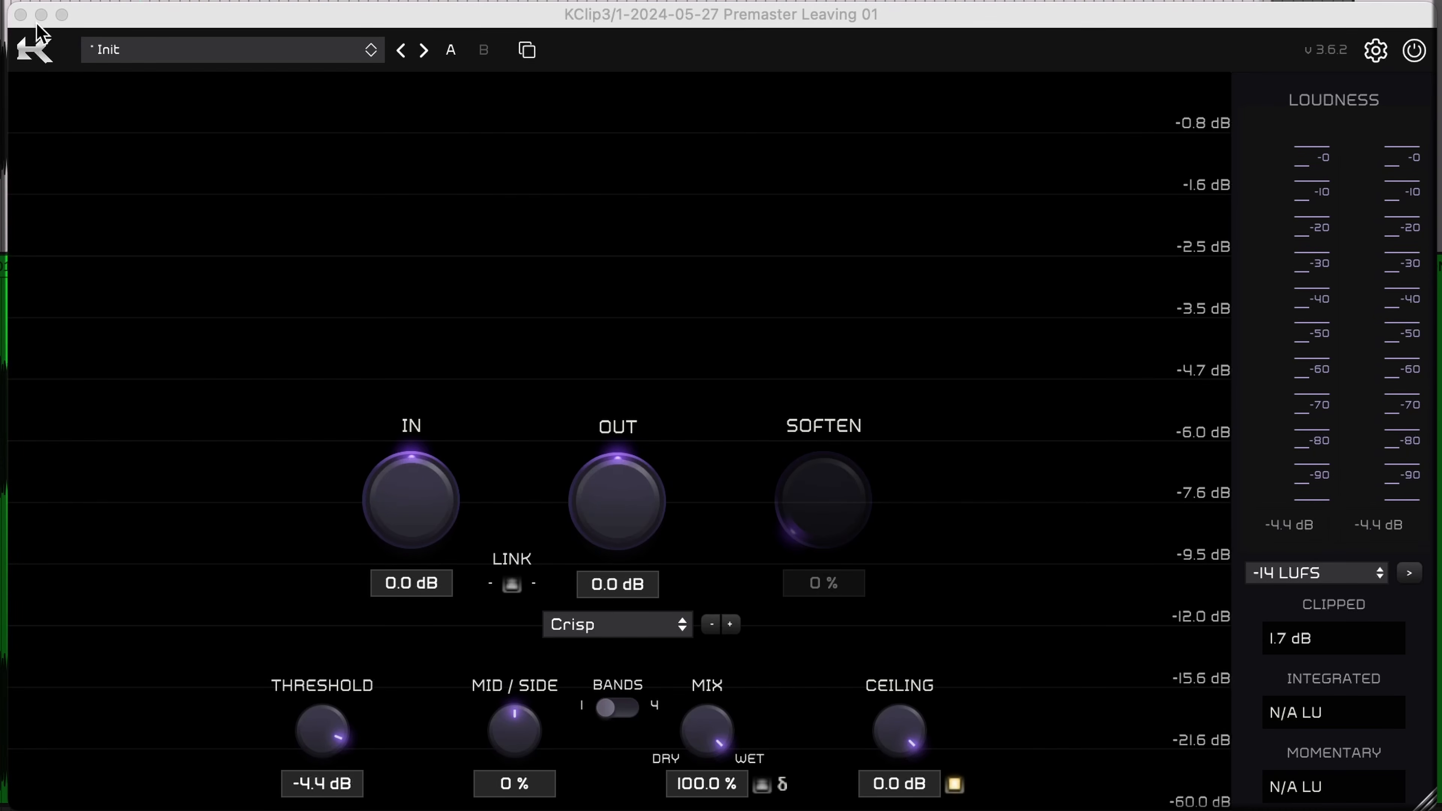
click(20, 16)
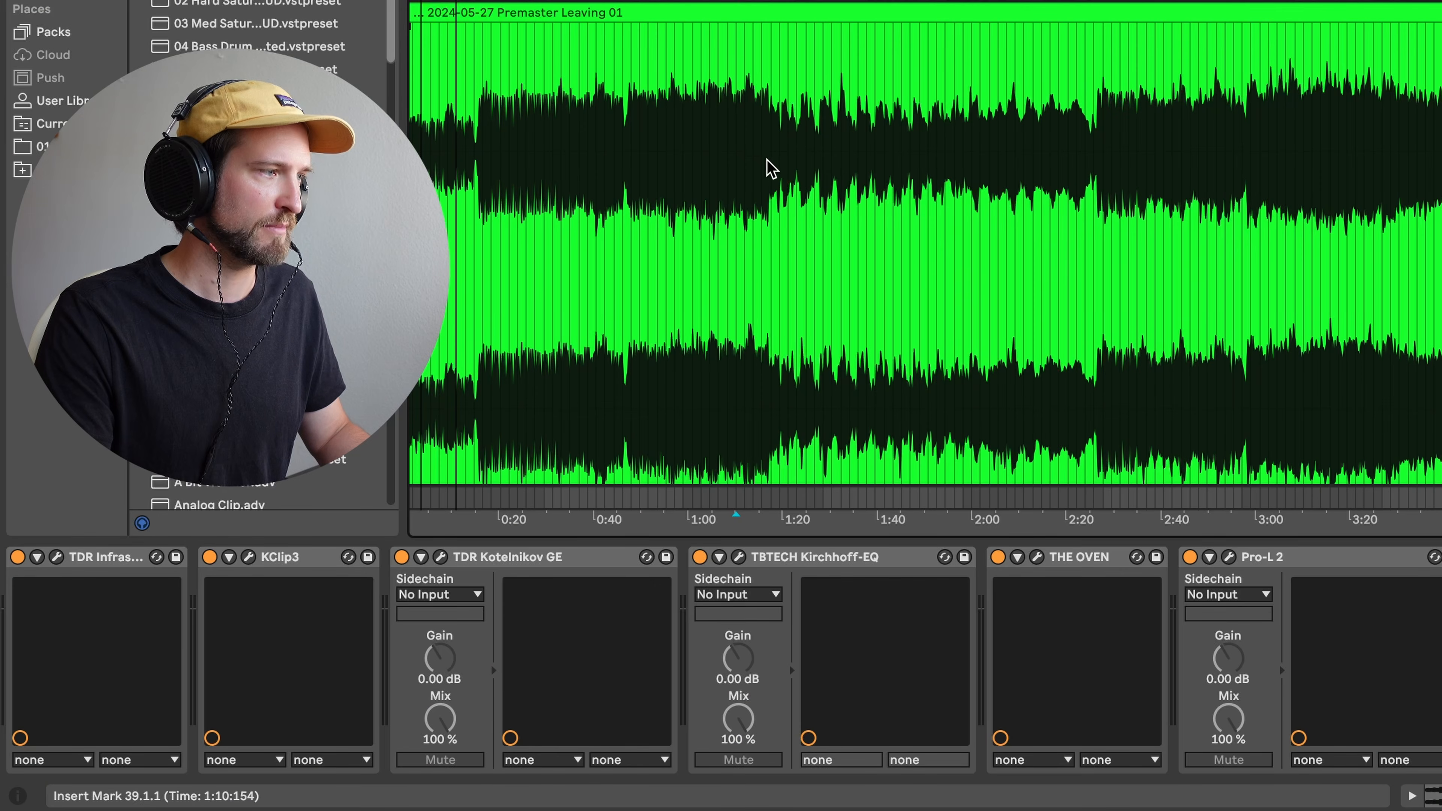
- Set the green track's Saturator curve to Digital Clip after briefly trying Hard Curve
click(744, 164)
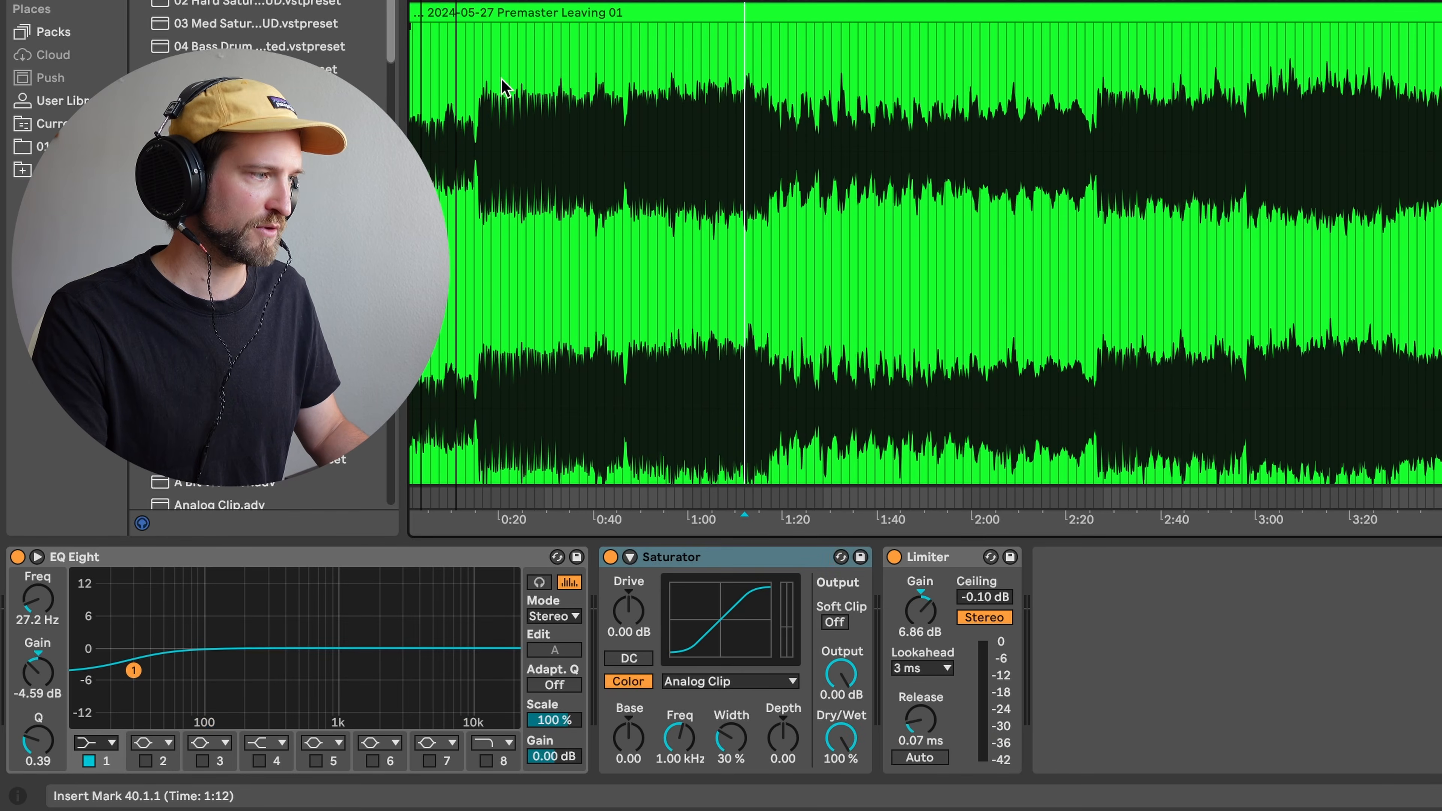
click(686, 682)
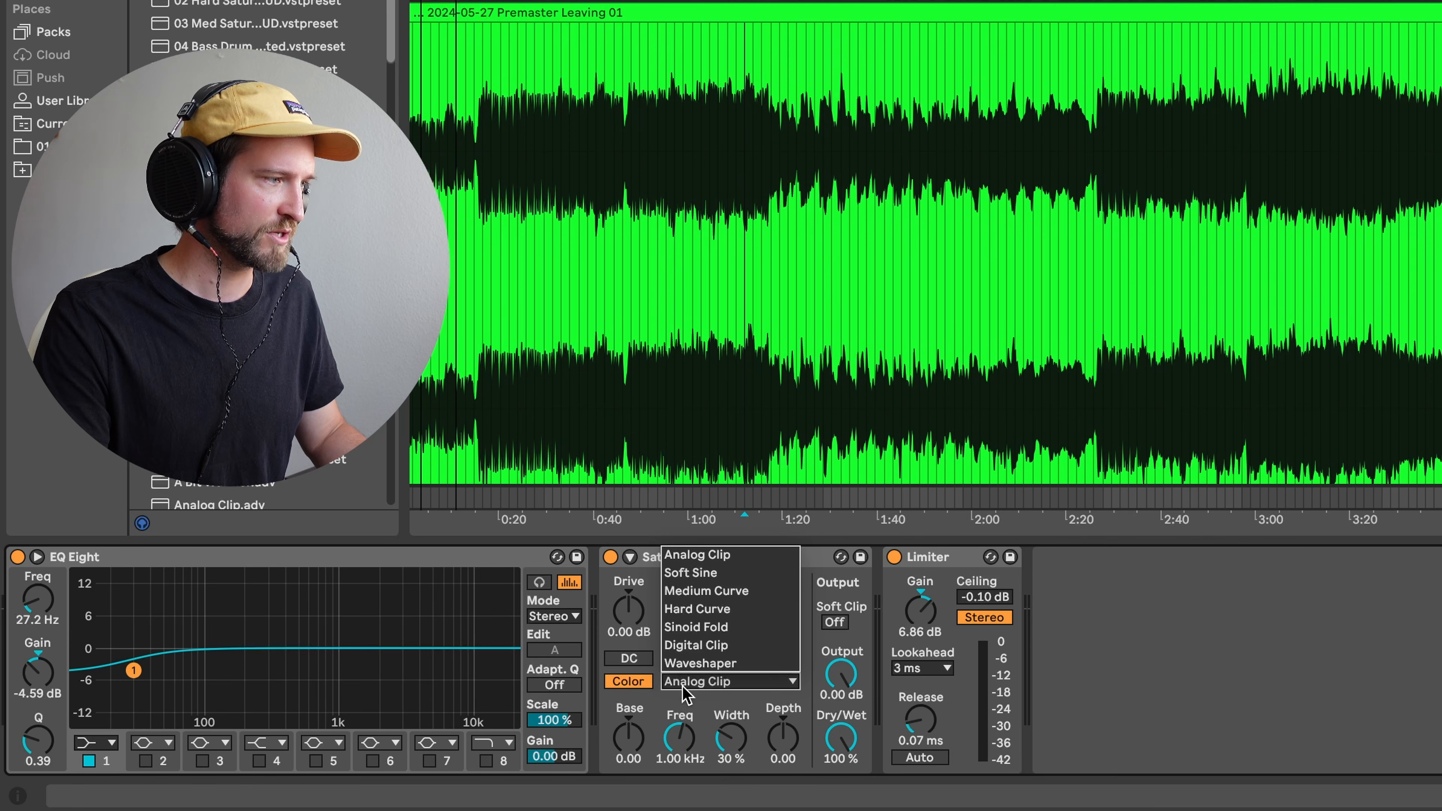
click(688, 651)
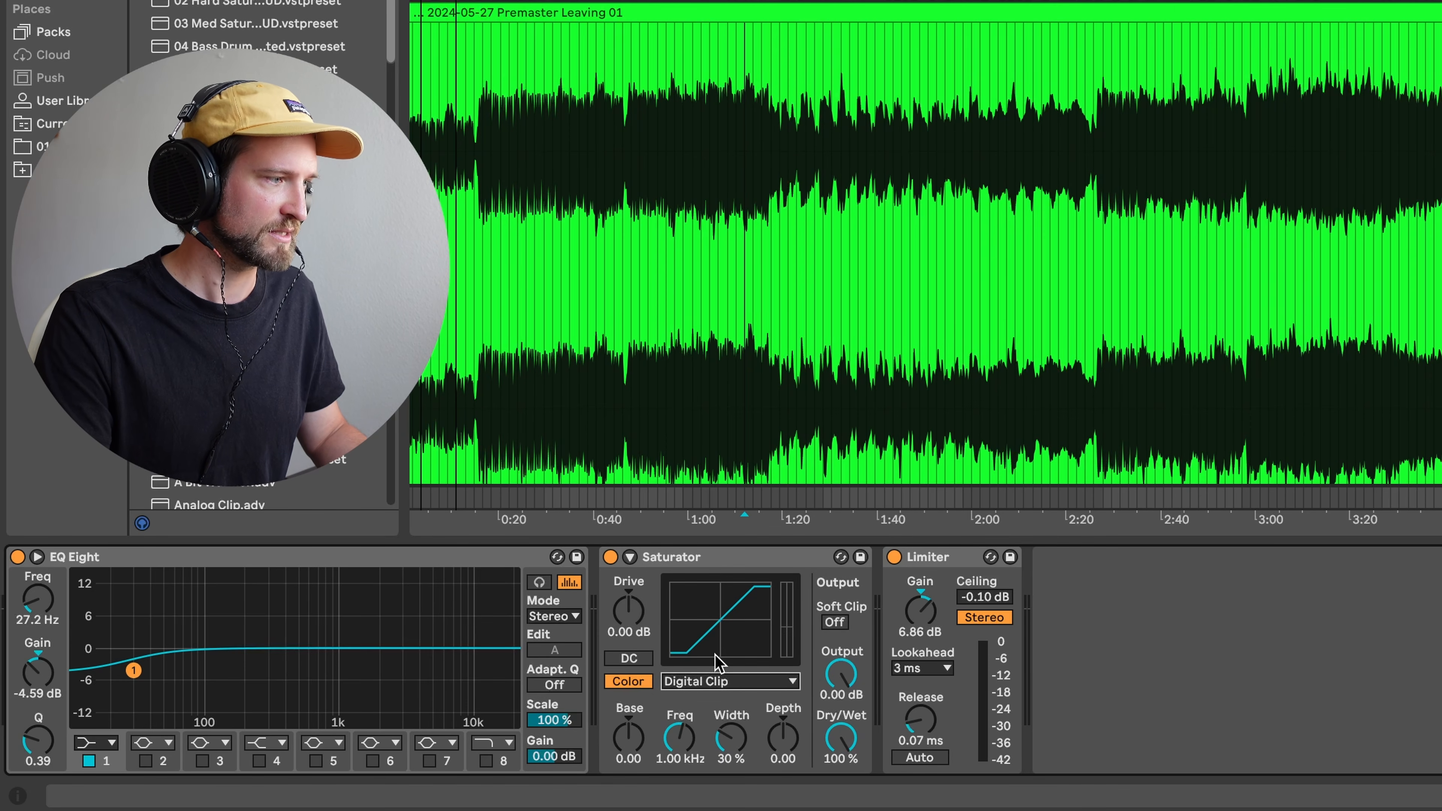
click(703, 684)
click(698, 605)
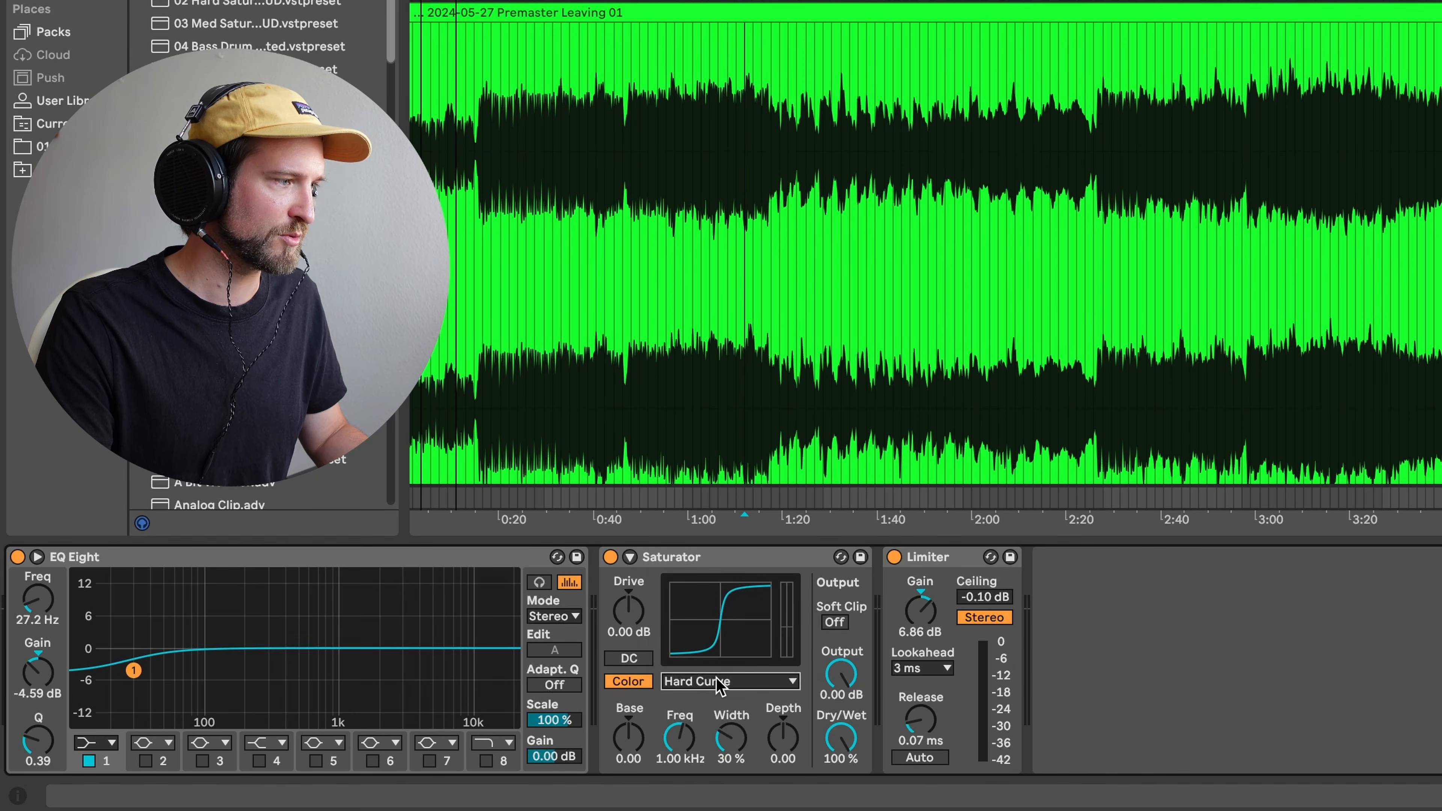
click(719, 686)
click(735, 656)
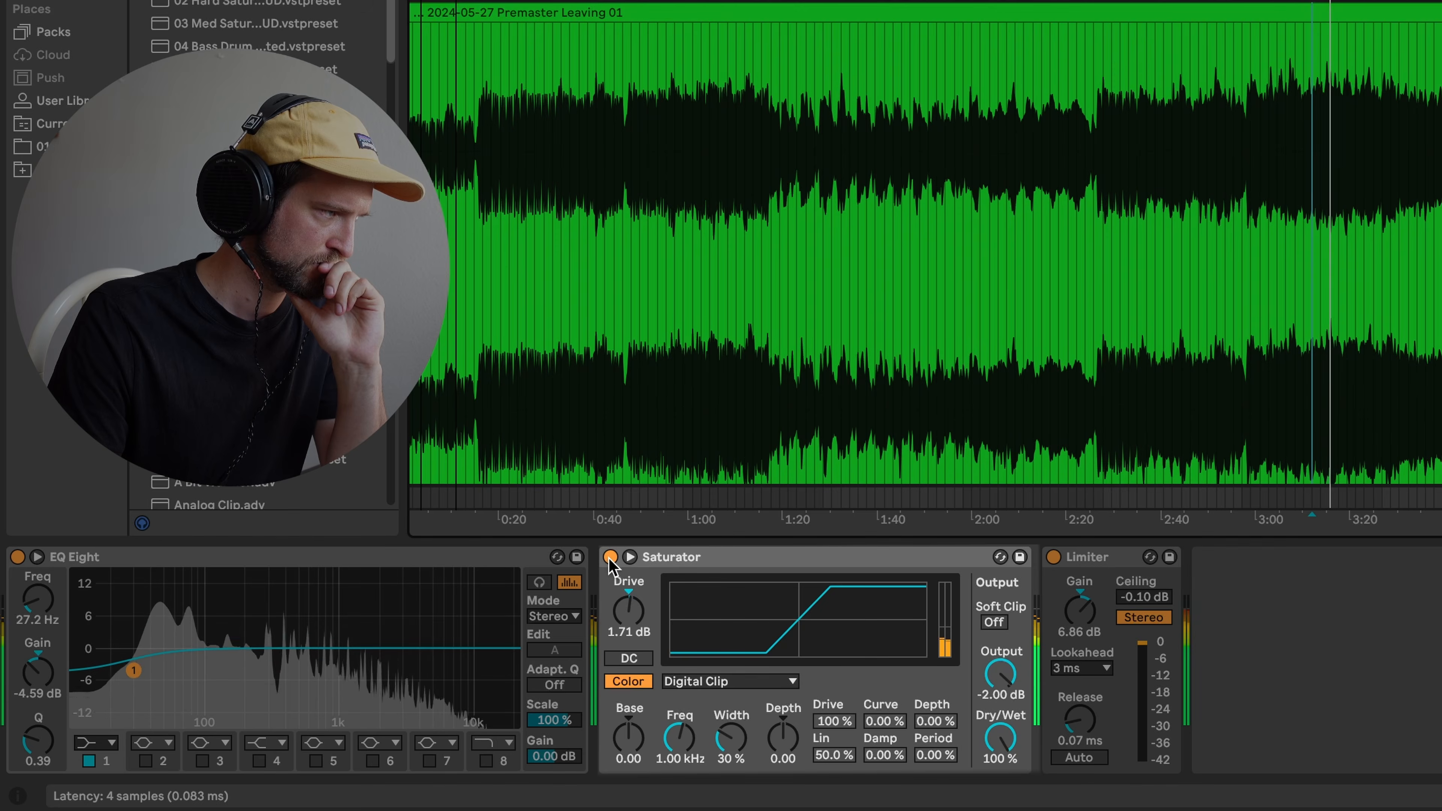
- Raise the Saturator's waveshaper Depth, comparing the track with it bypassed and active
click(610, 556)
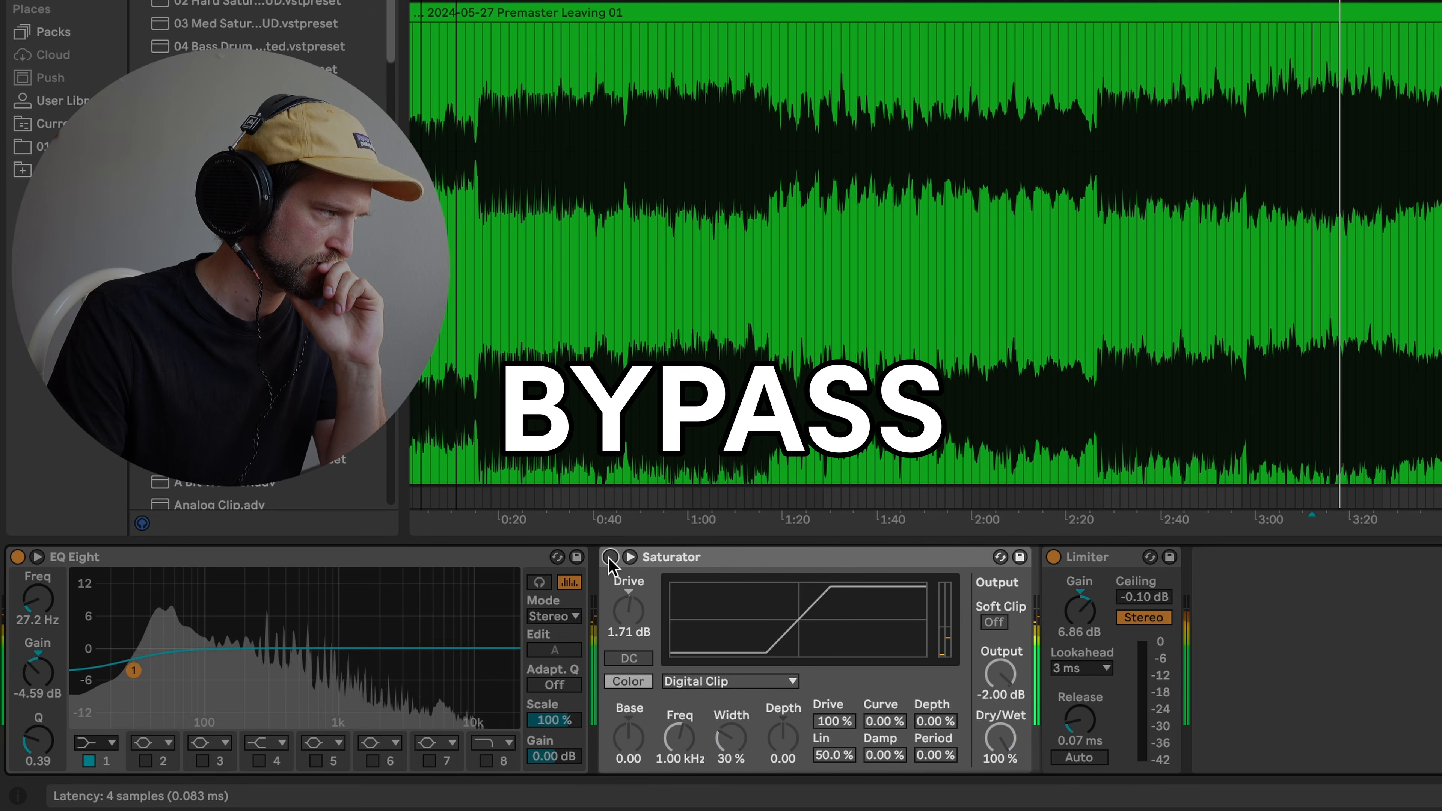
click(610, 557)
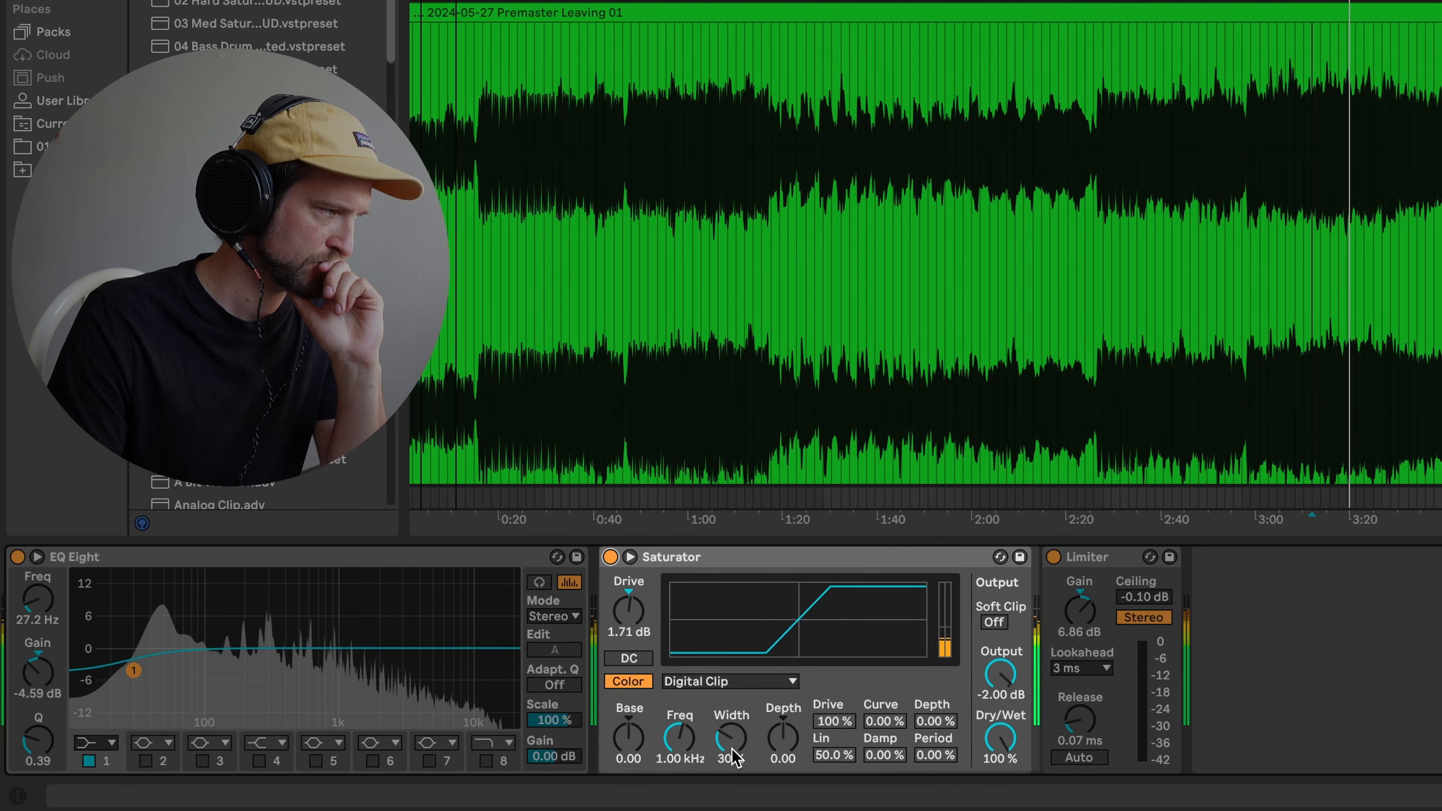
mouse_move(778, 750)
mouse_down()
mouse_move(777, 729)
mouse_move(777, 745)
mouse_up()
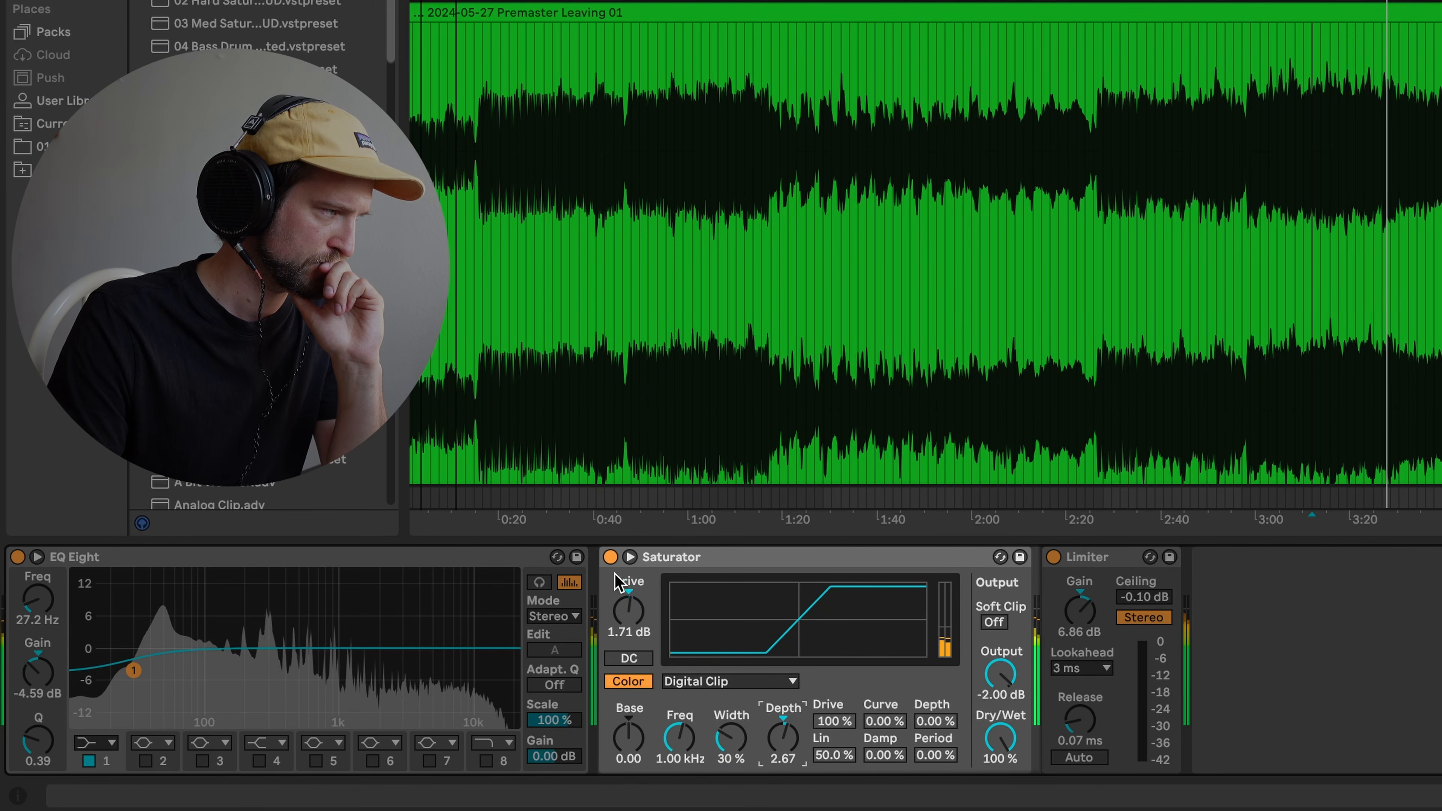
click(610, 557)
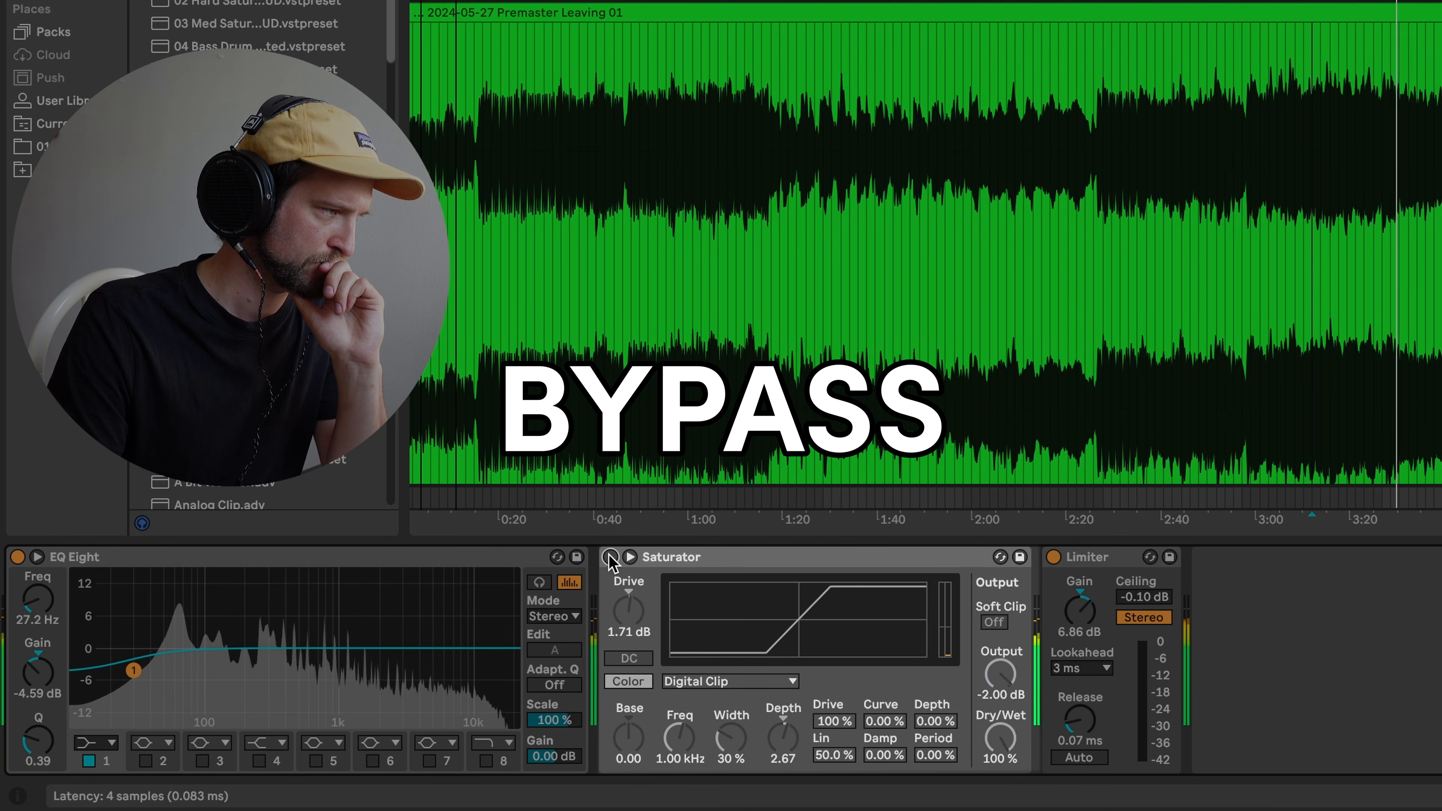
click(611, 556)
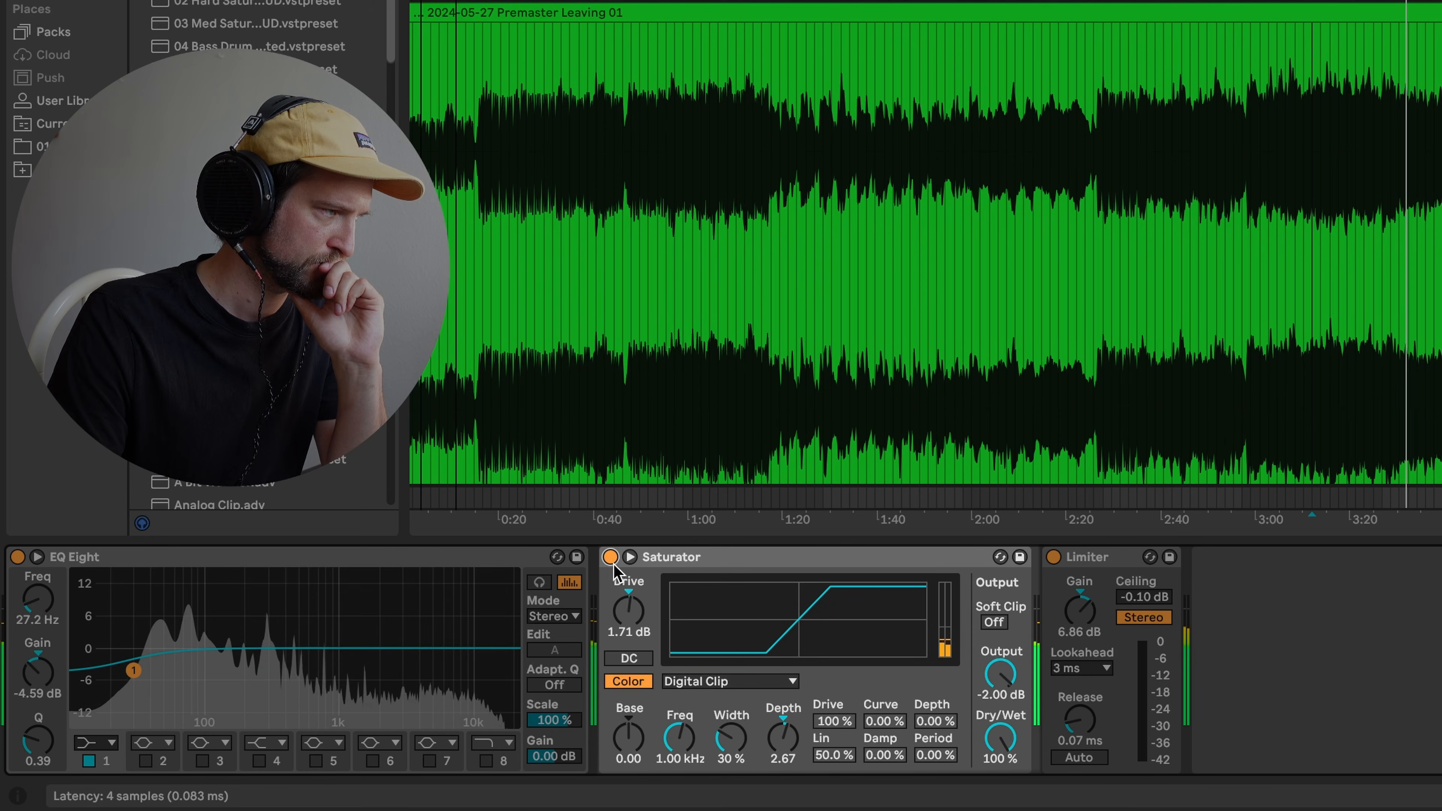
- Lower the Saturator output to -2.29 dB and A/B it again, leaving it active
mouse_move(1000, 675)
mouse_down()
mouse_move(1001, 699)
mouse_move(1006, 670)
mouse_up()
click(611, 557)
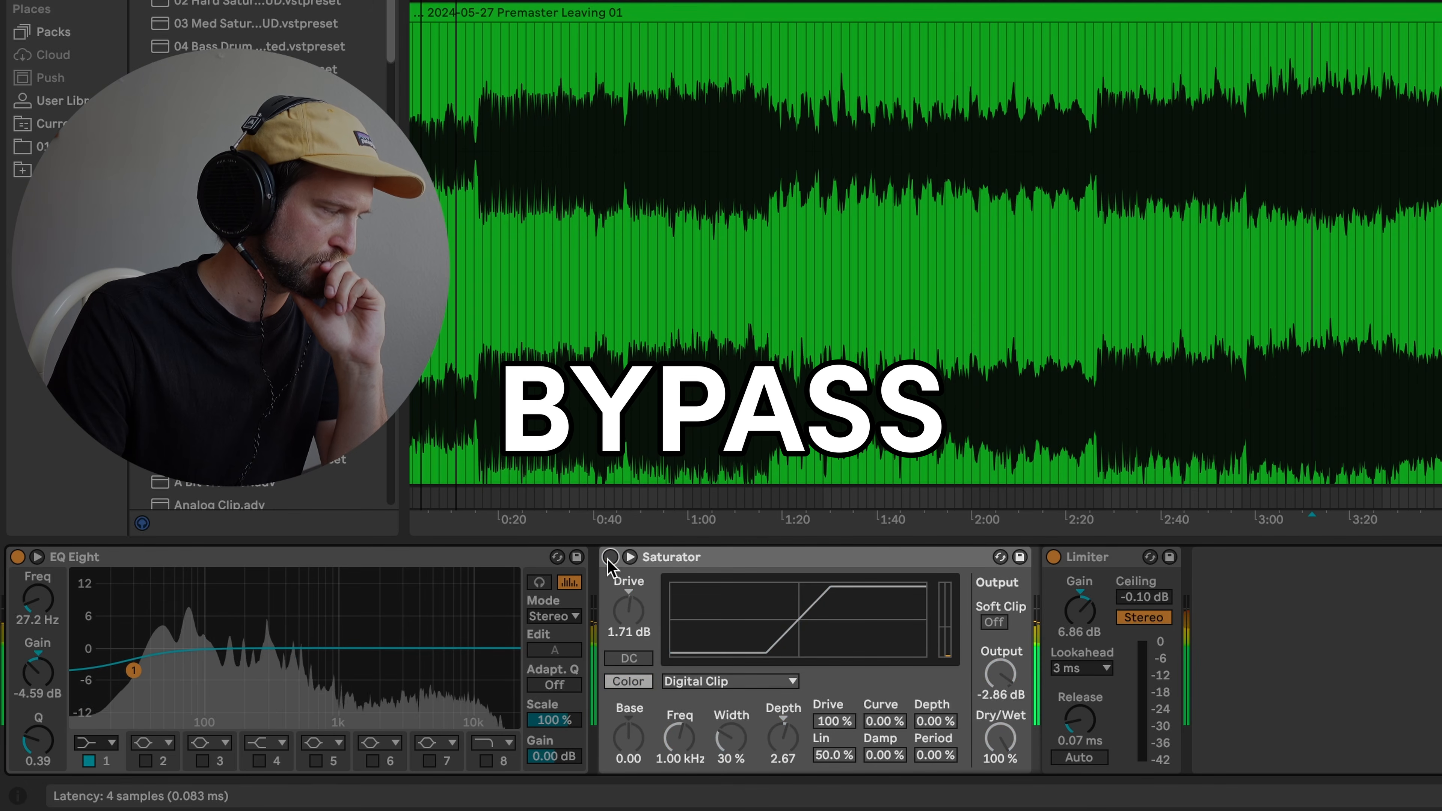
click(610, 557)
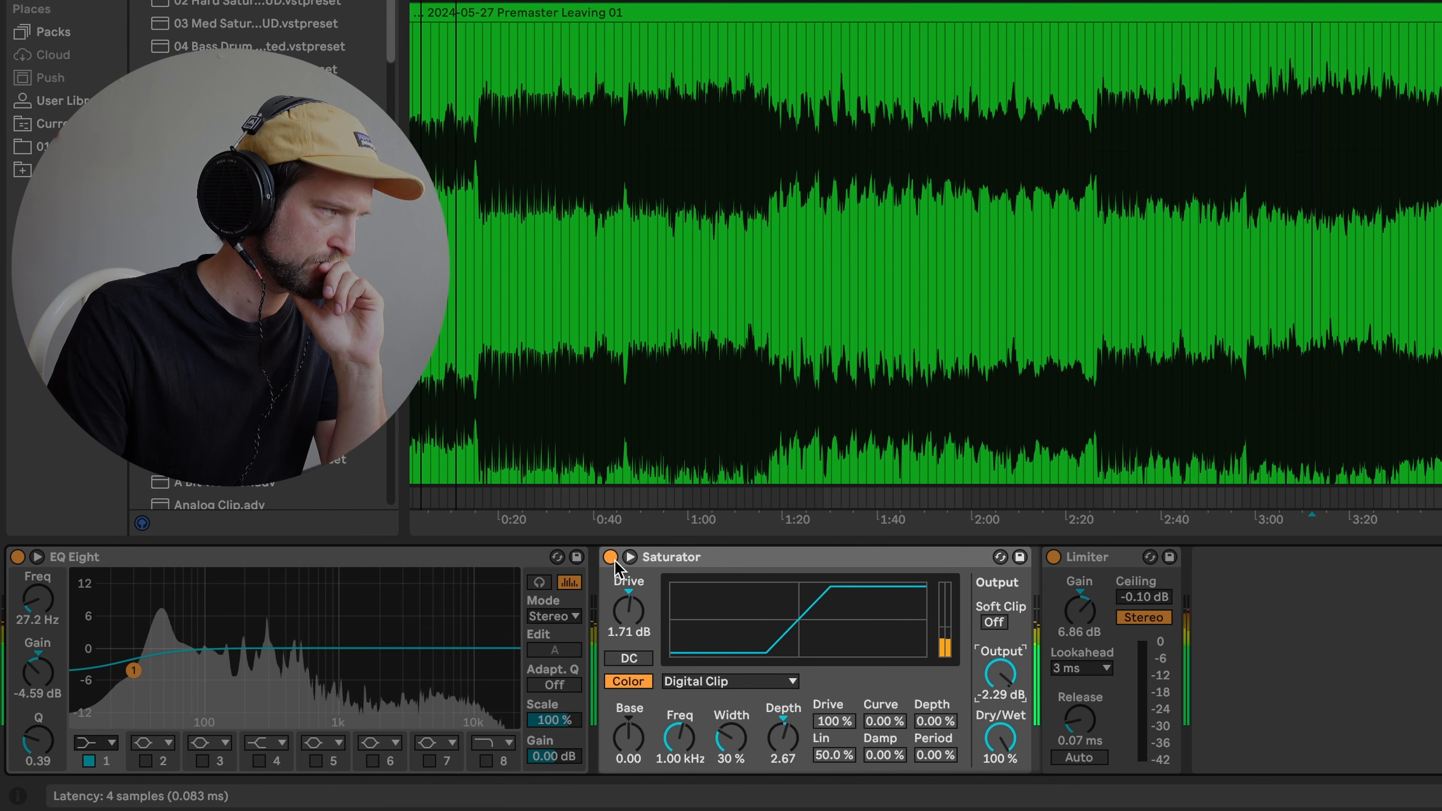
click(611, 557)
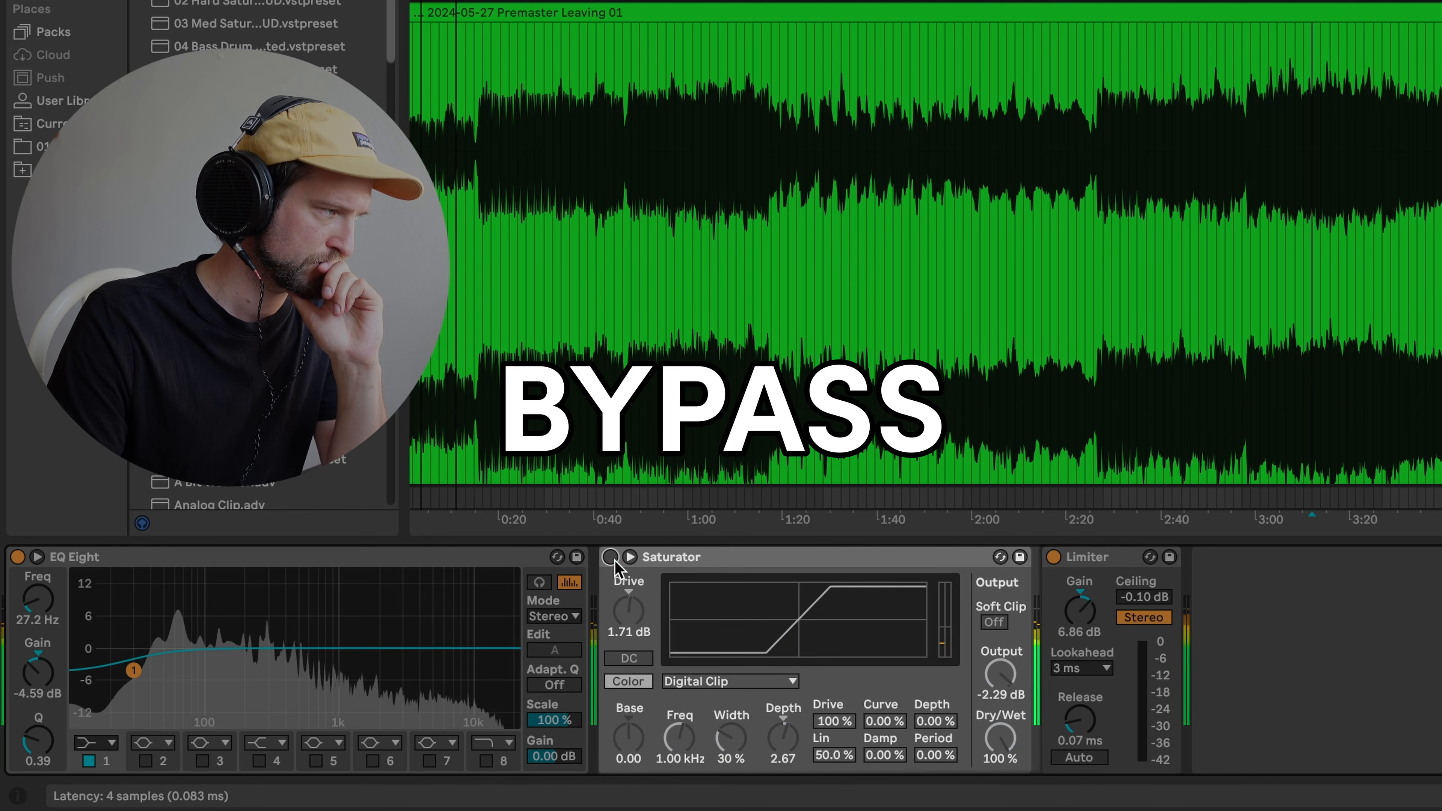
click(613, 559)
click(1273, 102)
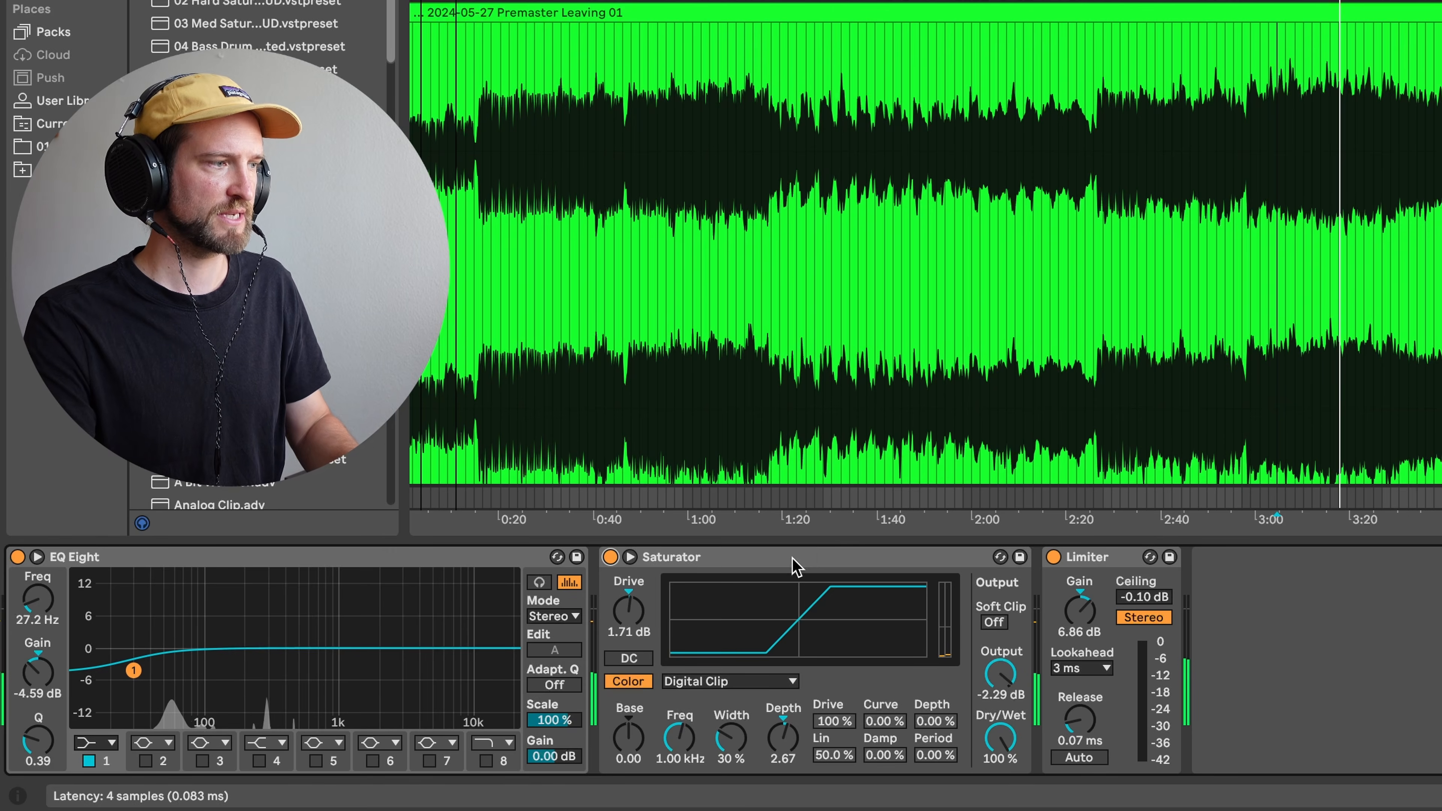
click(792, 562)
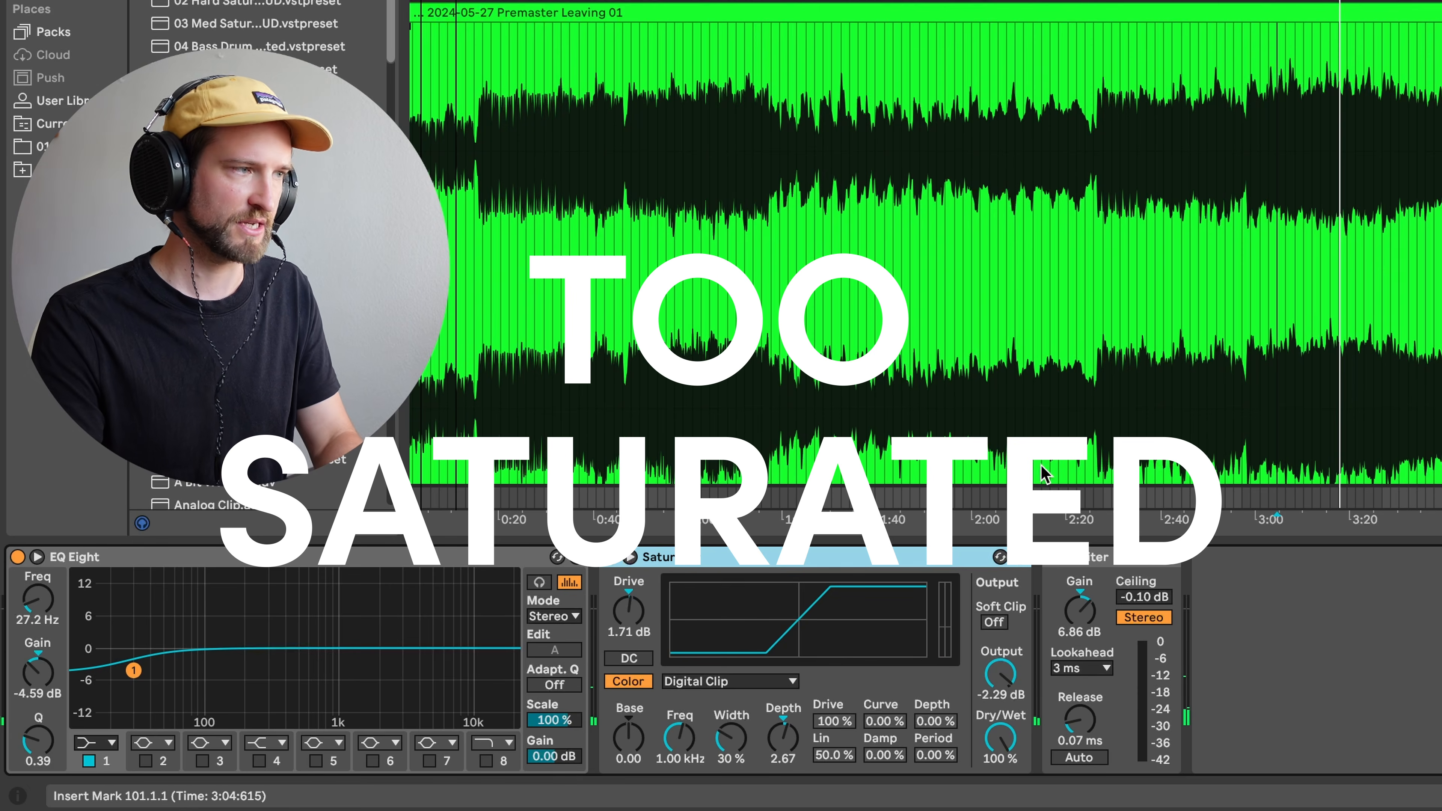
- Delete the Saturator so EQ Eight feeds the Limiter, and set playback start at 3:08
key(Delete)
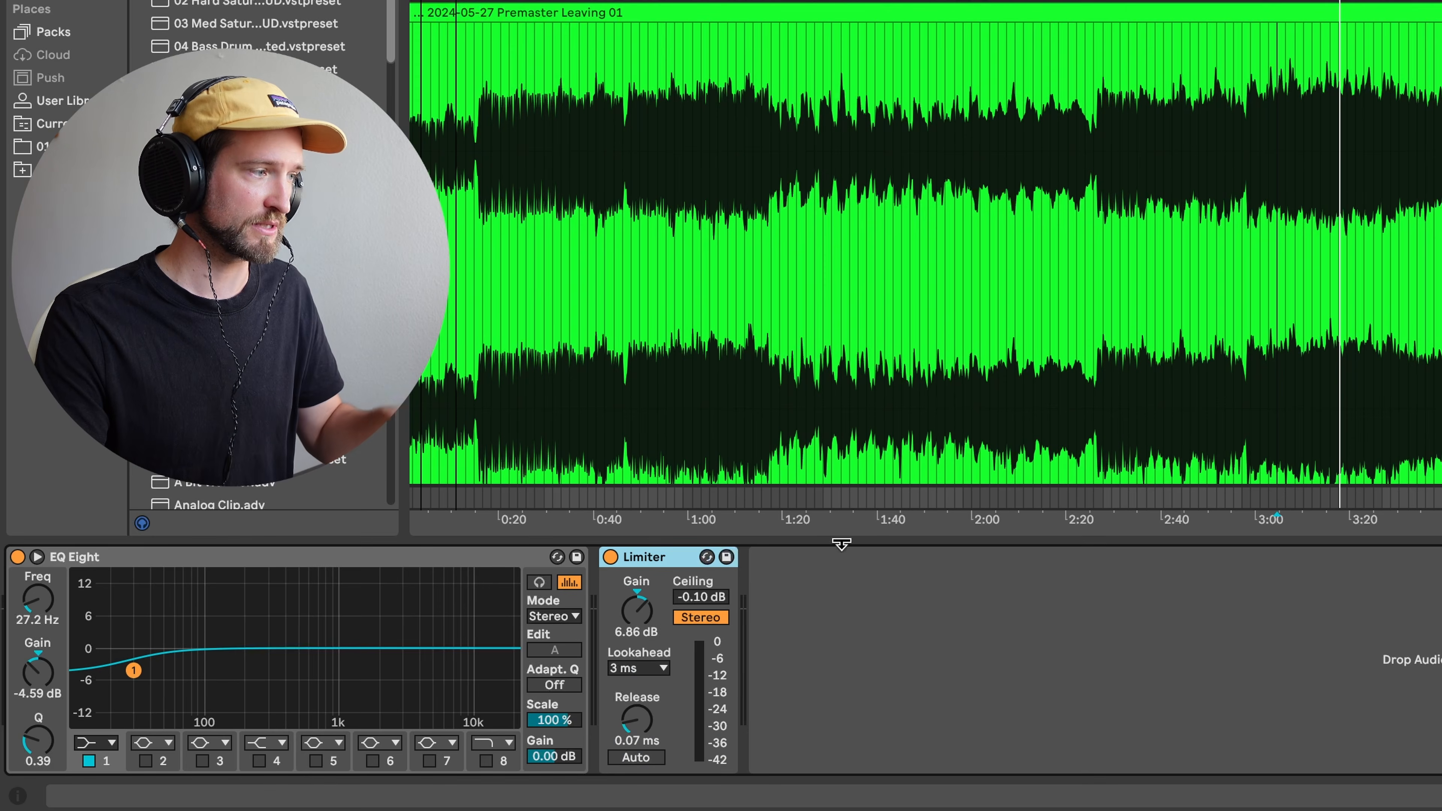
click(861, 599)
click(677, 558)
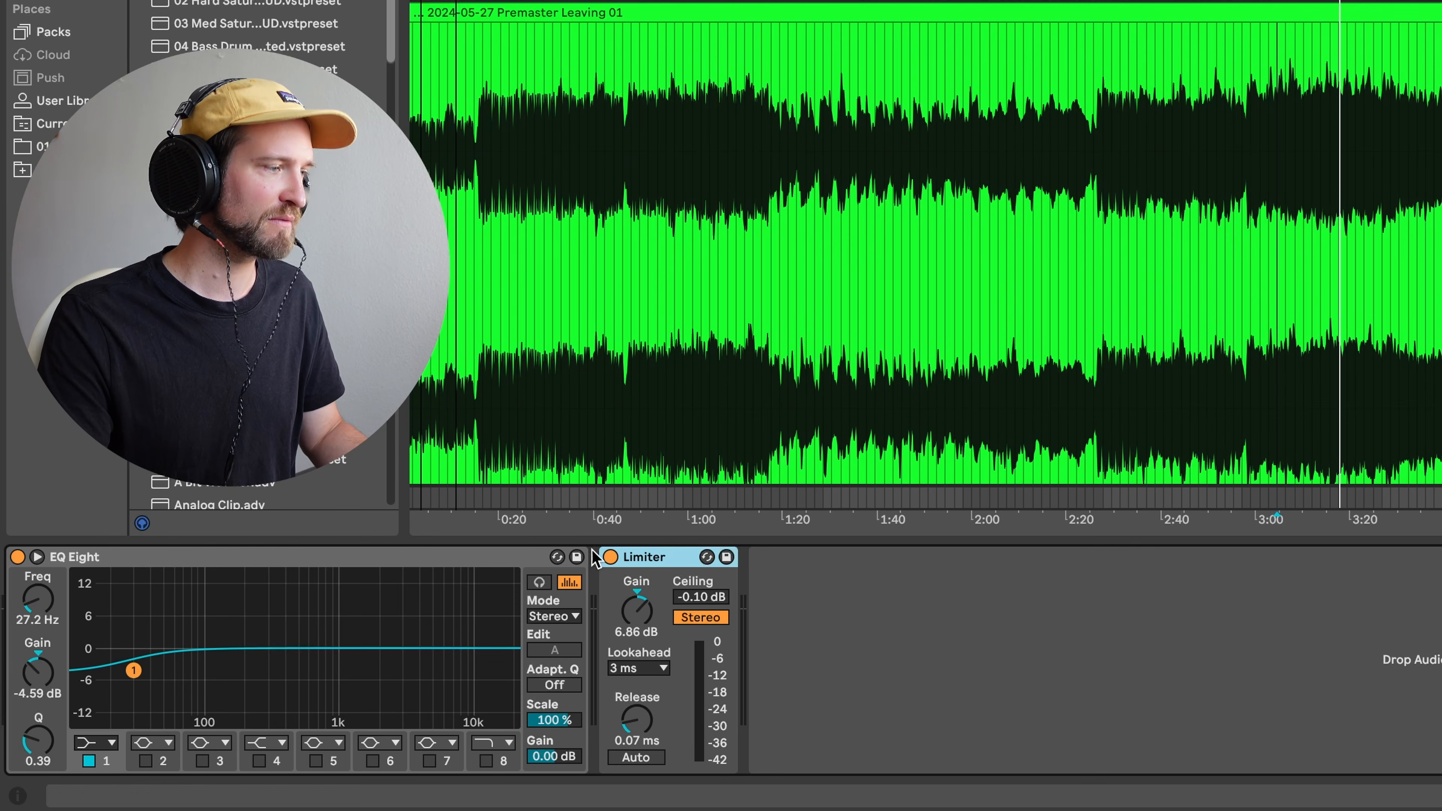
click(518, 557)
click(657, 554)
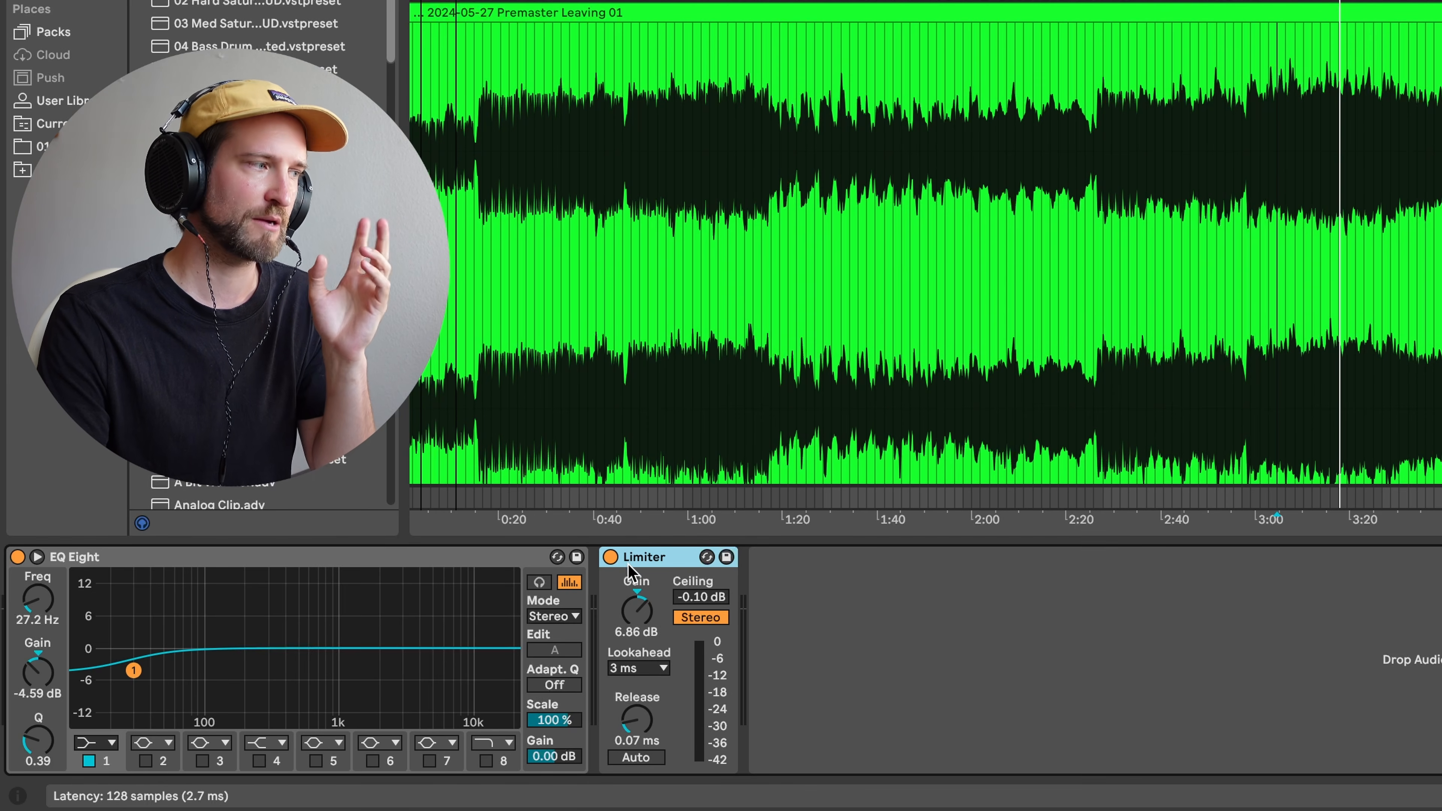
click(505, 560)
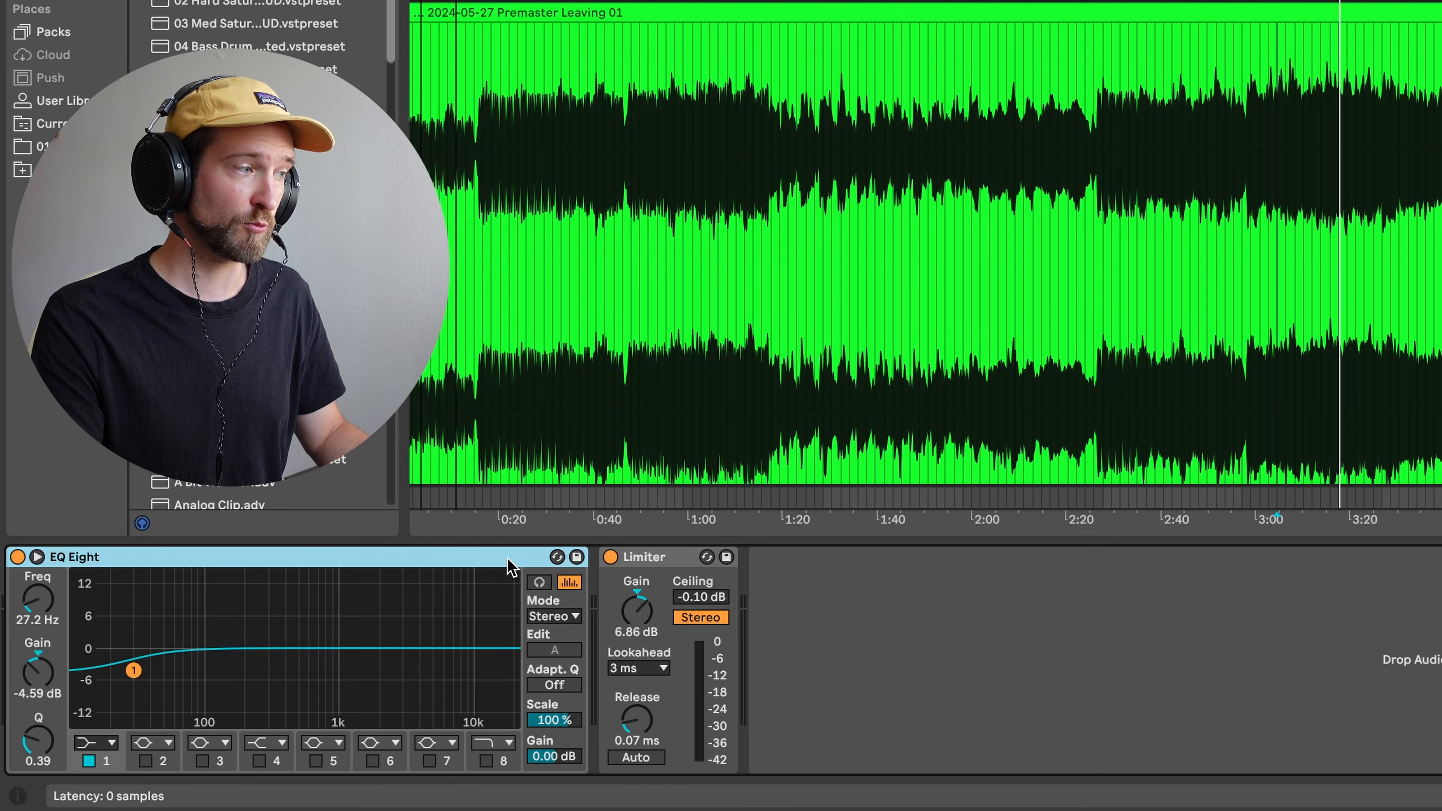
click(1295, 125)
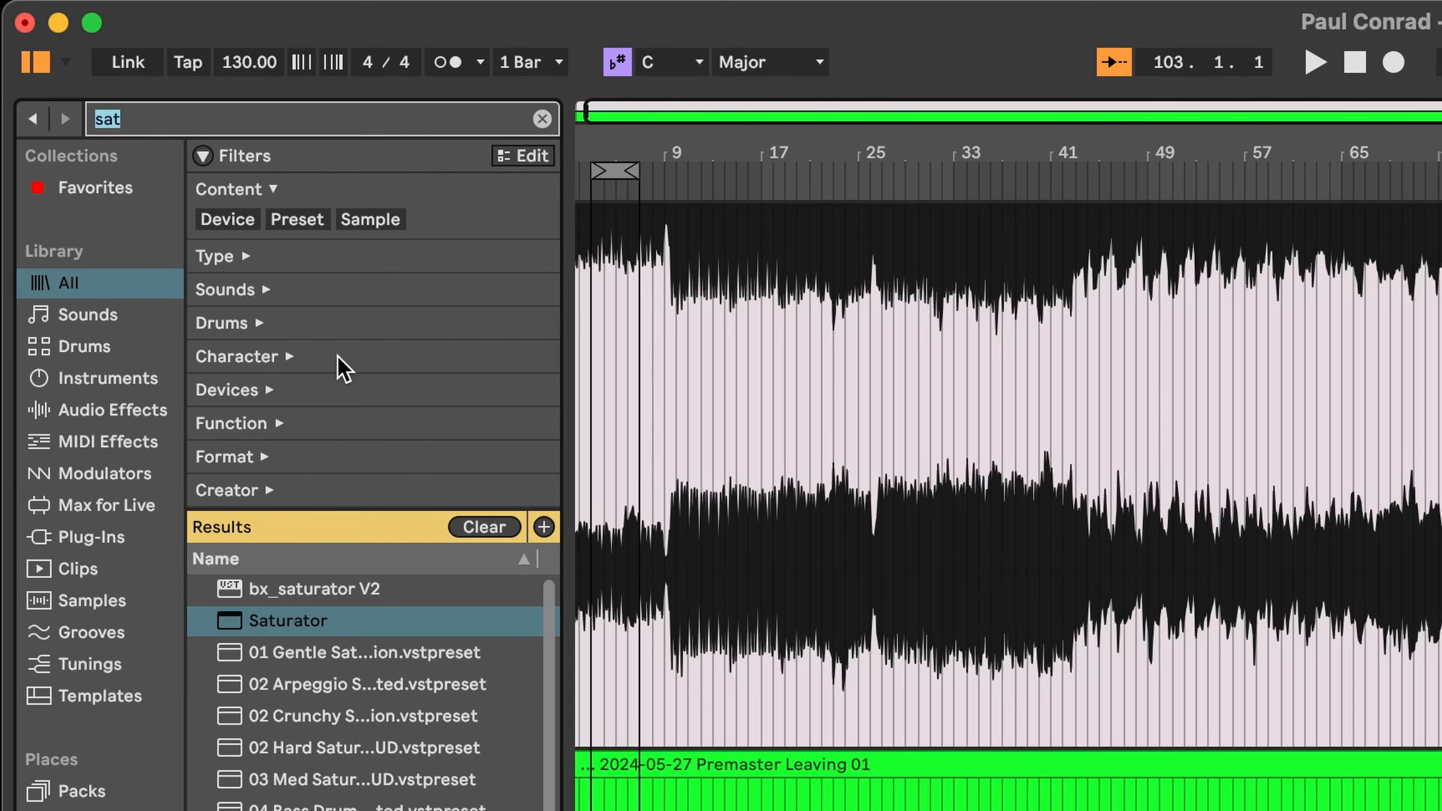
- Load Glue Compressor after EQ Eight and, playing from near 2:58, lower Threshold to -4.44 dB
text(glue)
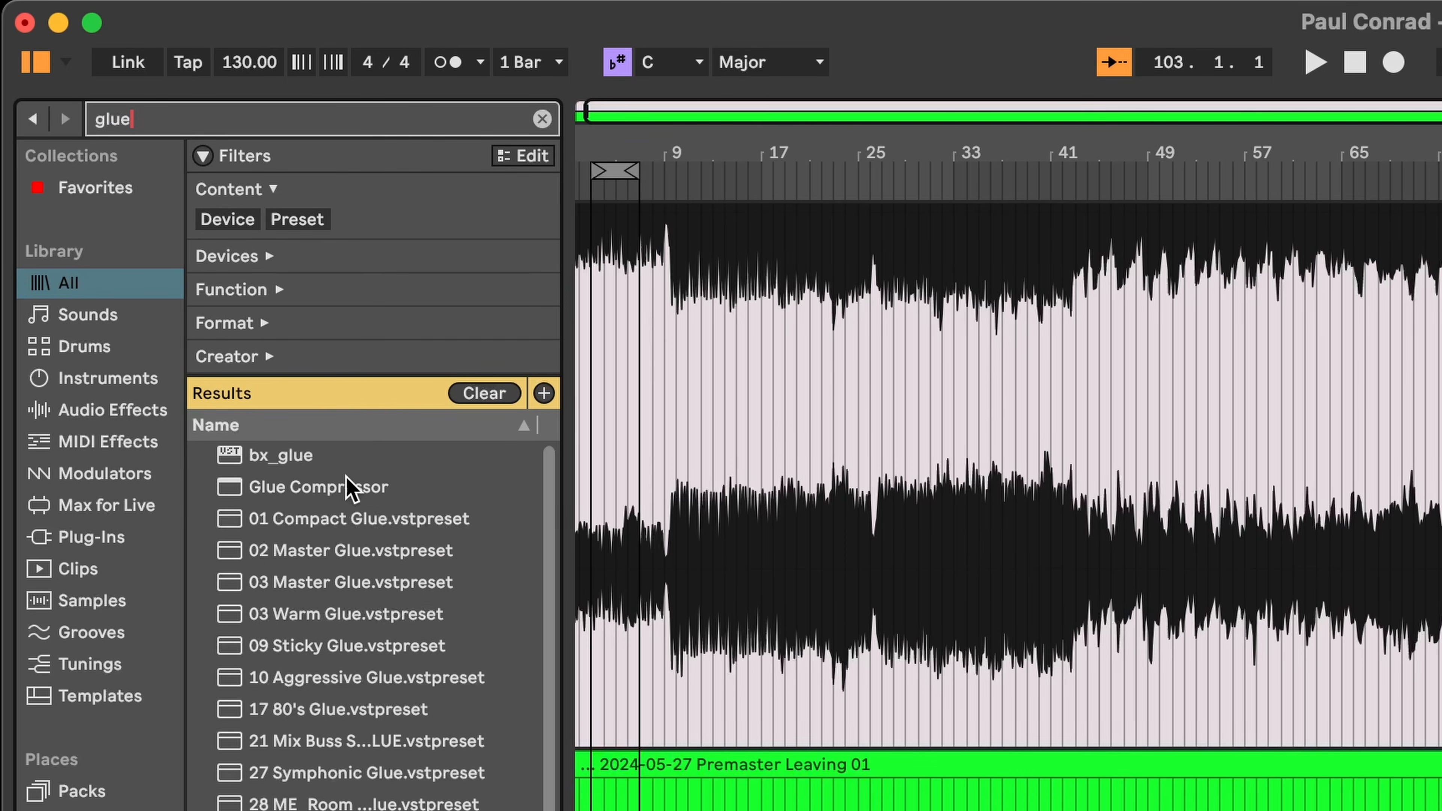
click(343, 490)
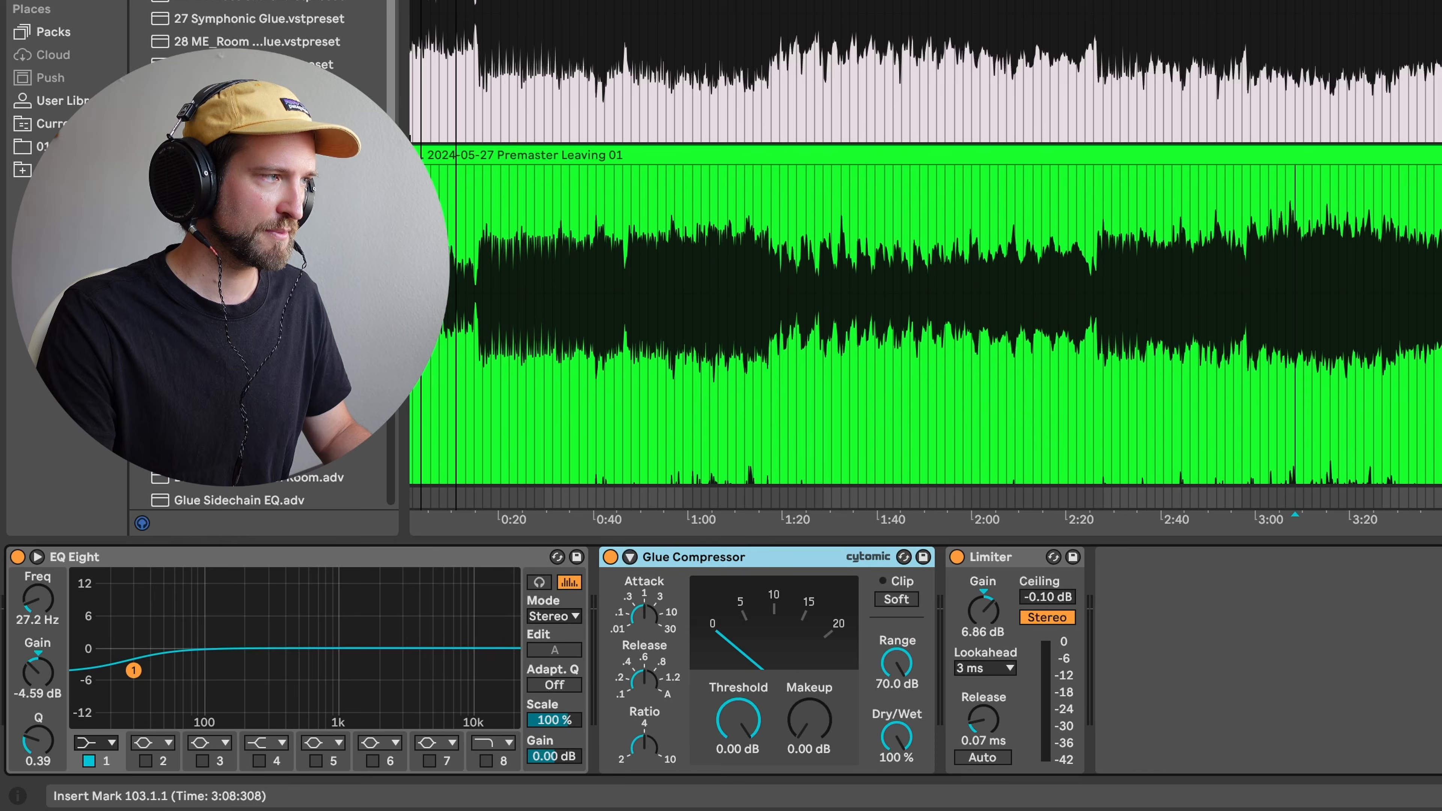
scroll(1146, 10, down, 3)
click(1250, 28)
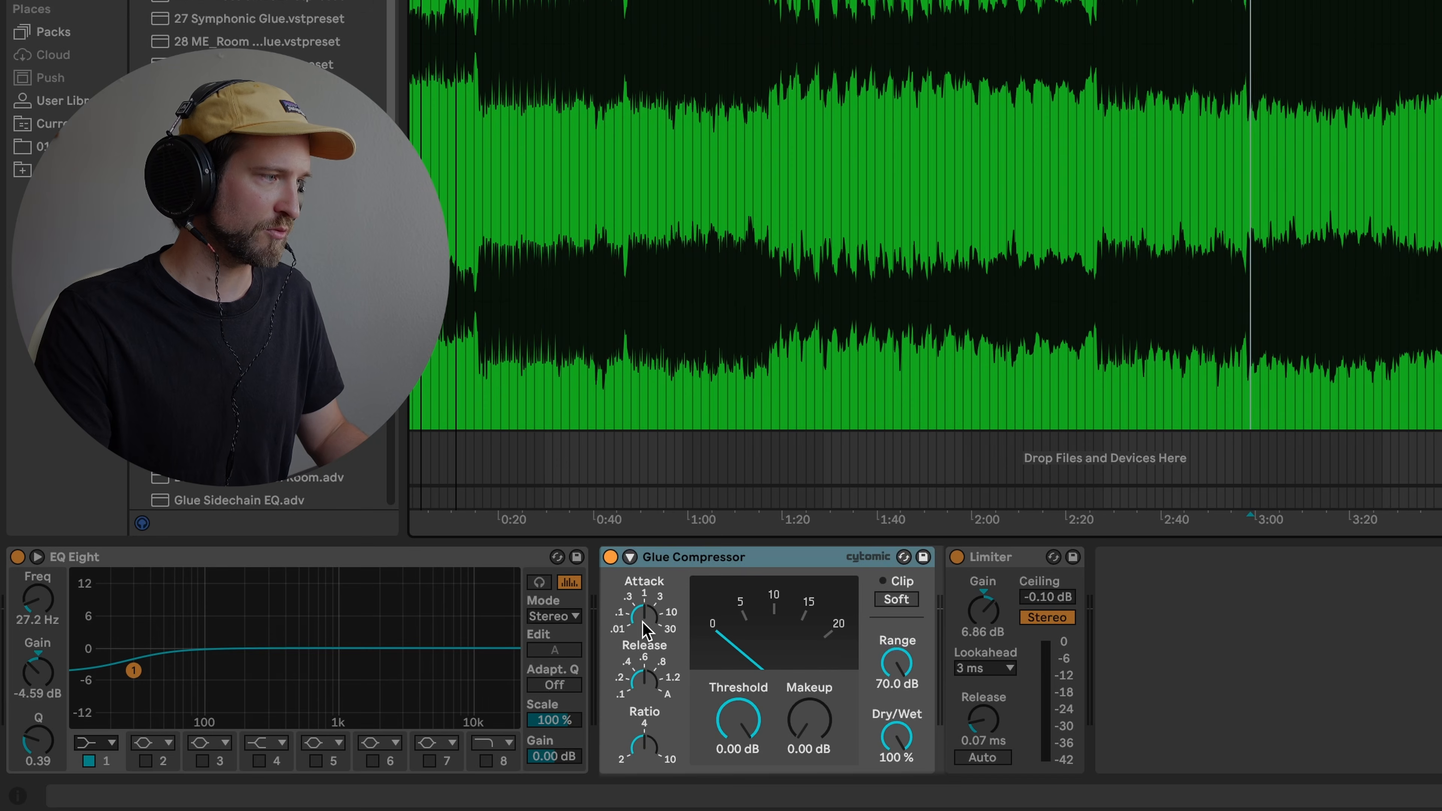
click(645, 616)
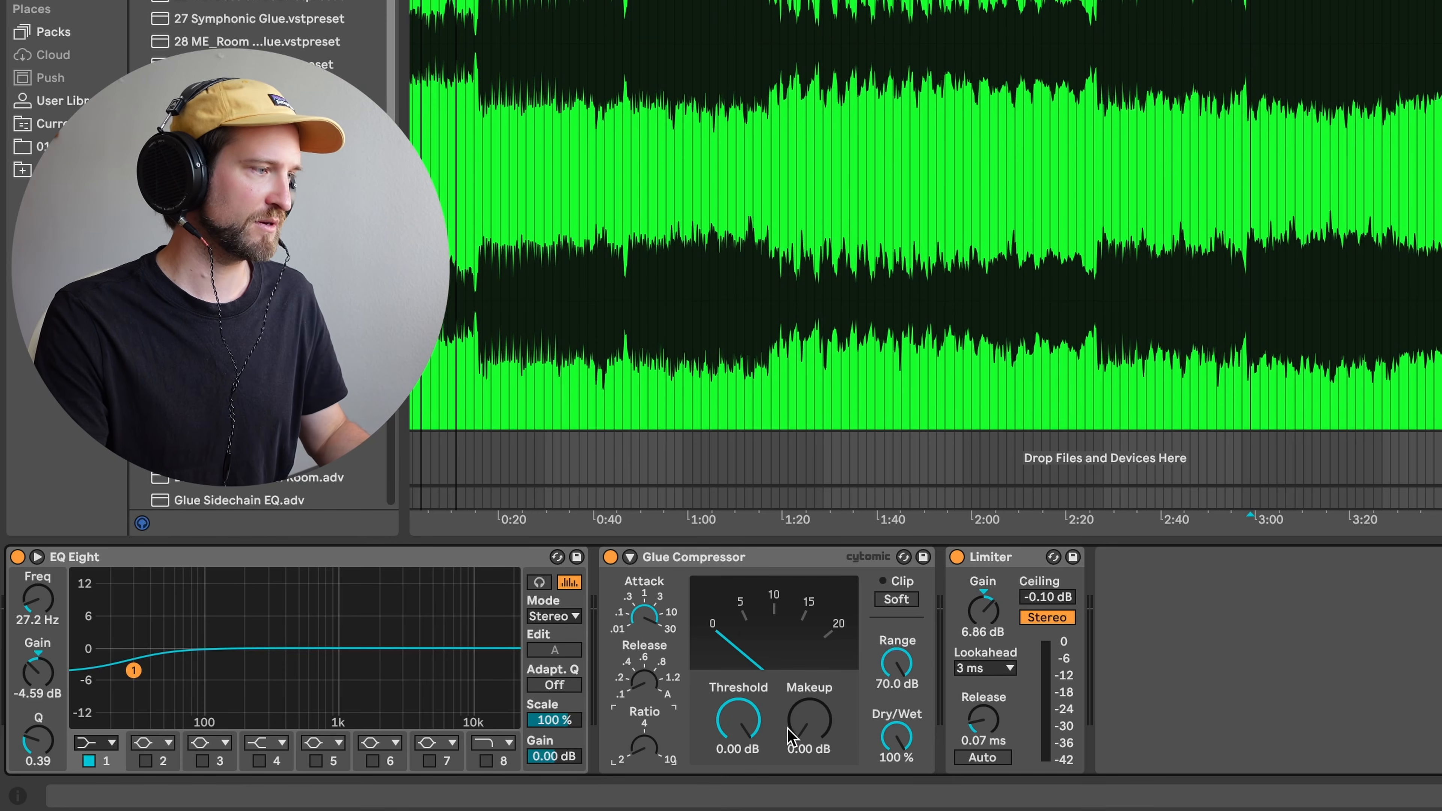
key(space)
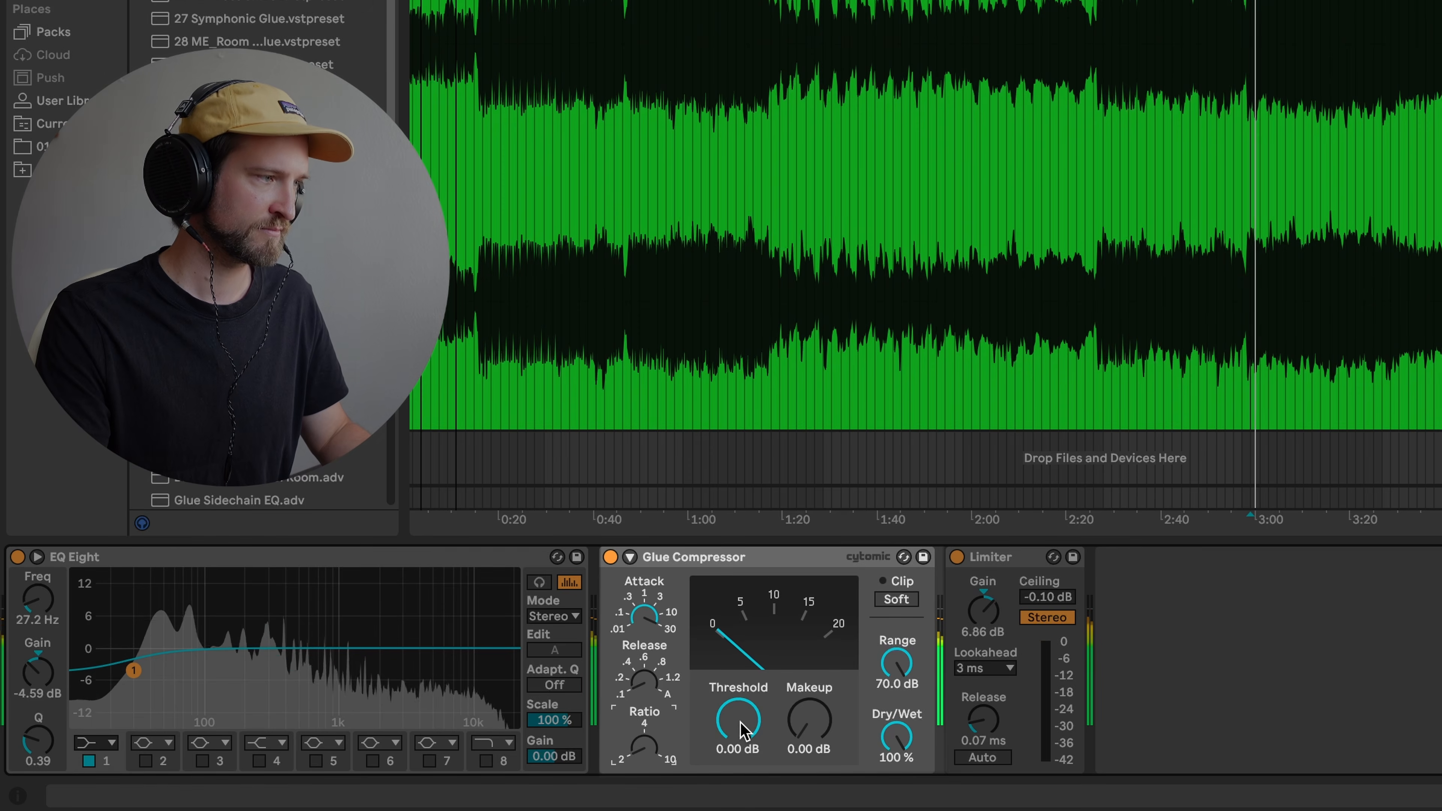
mouse_move(740, 724)
mouse_down()
mouse_move(740, 749)
mouse_move(753, 727)
mouse_up()
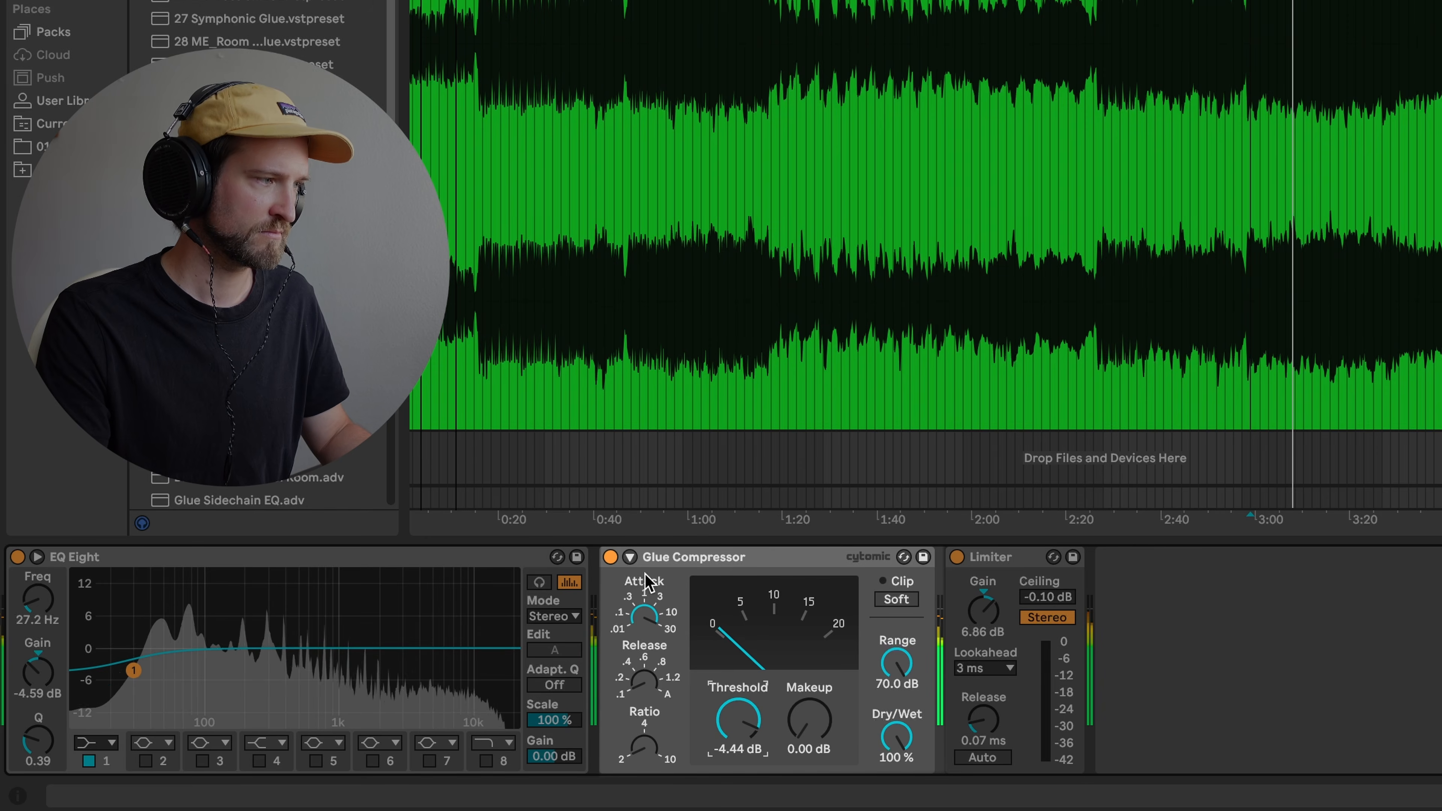
- A/B the Glue Compressor, then lower its Threshold to -5.62 dB with 0.48 dB Makeup
click(611, 556)
click(610, 557)
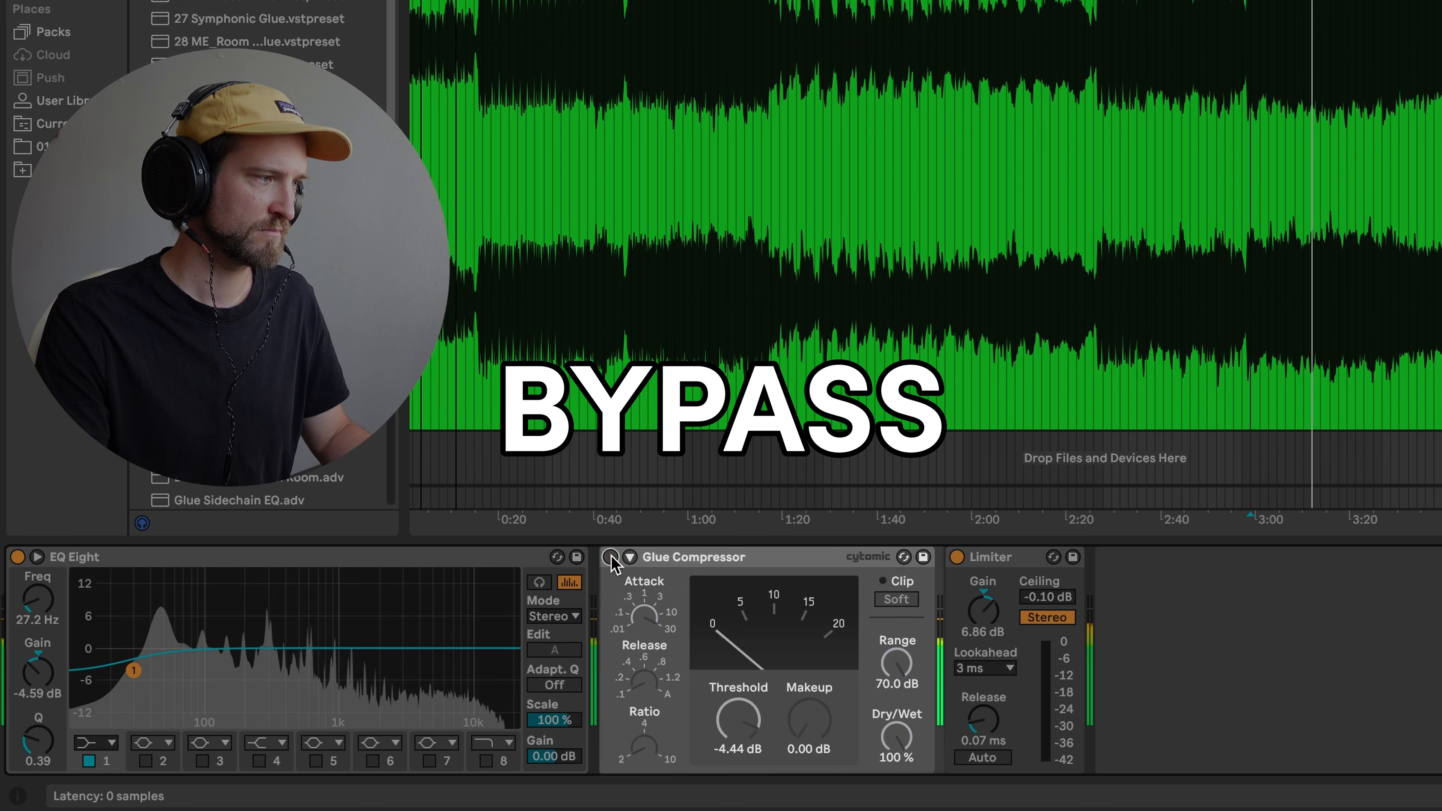
drag(738, 746, 767, 701)
click(811, 736)
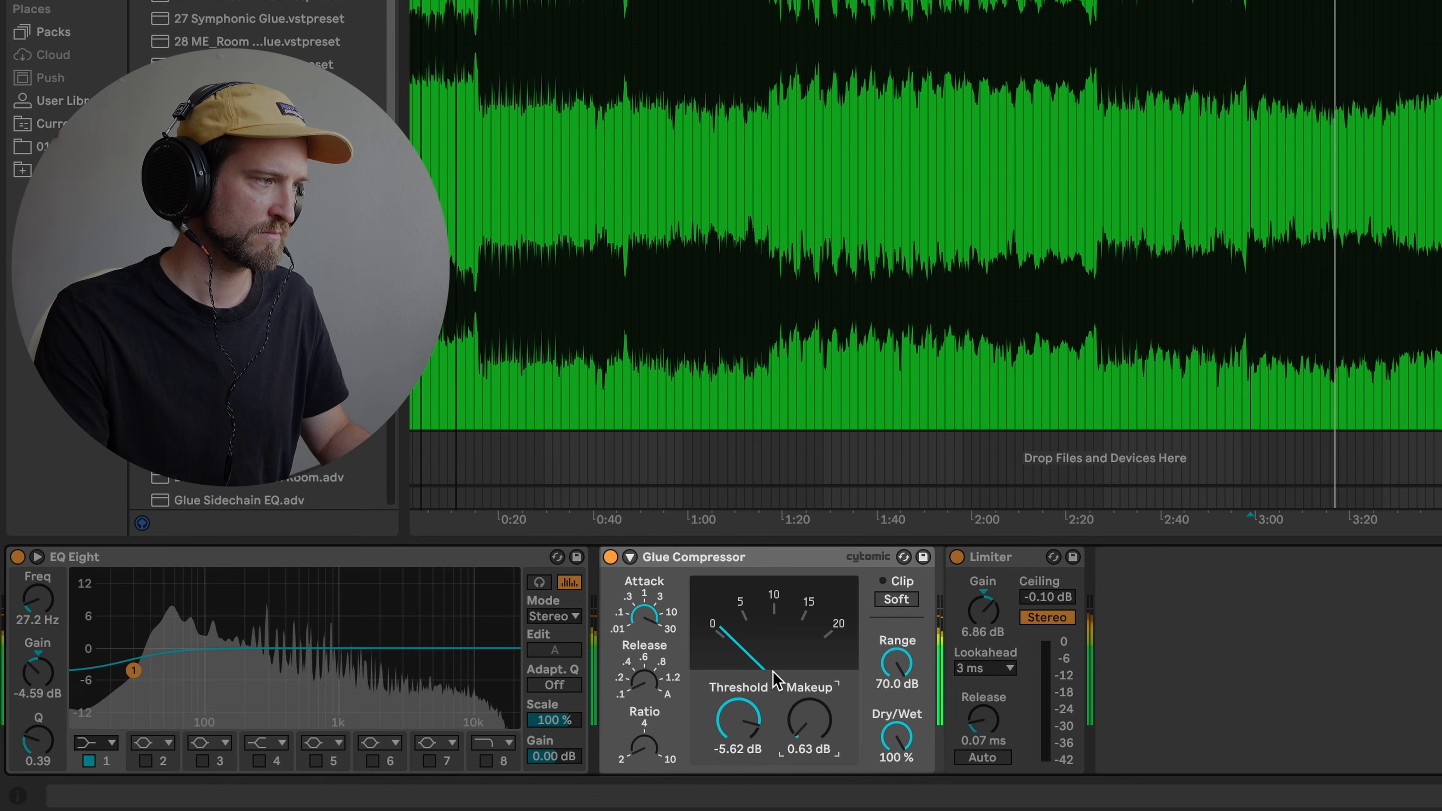
- Bypass-compare the Glue Compressor again and expand its sidechain section
click(611, 556)
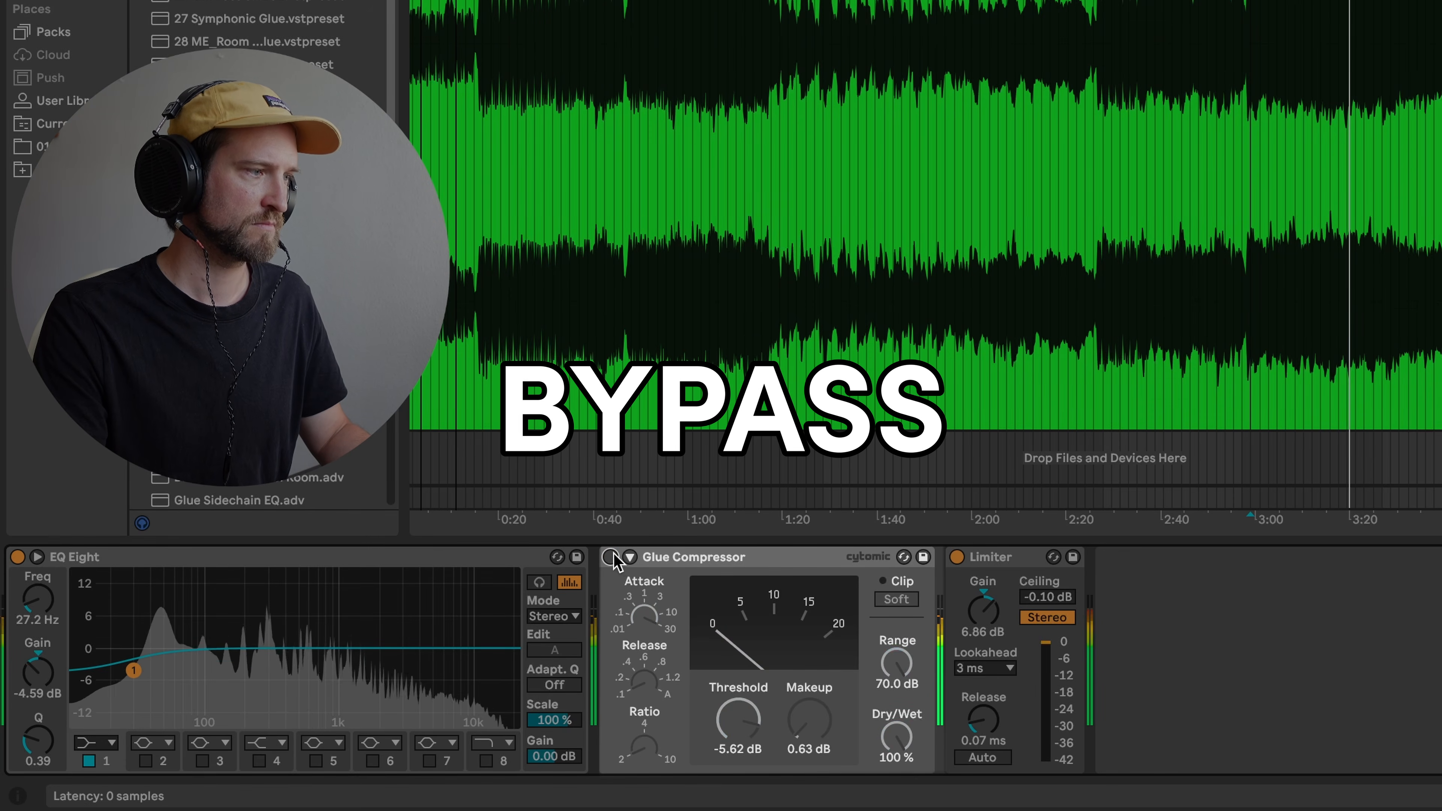
click(611, 557)
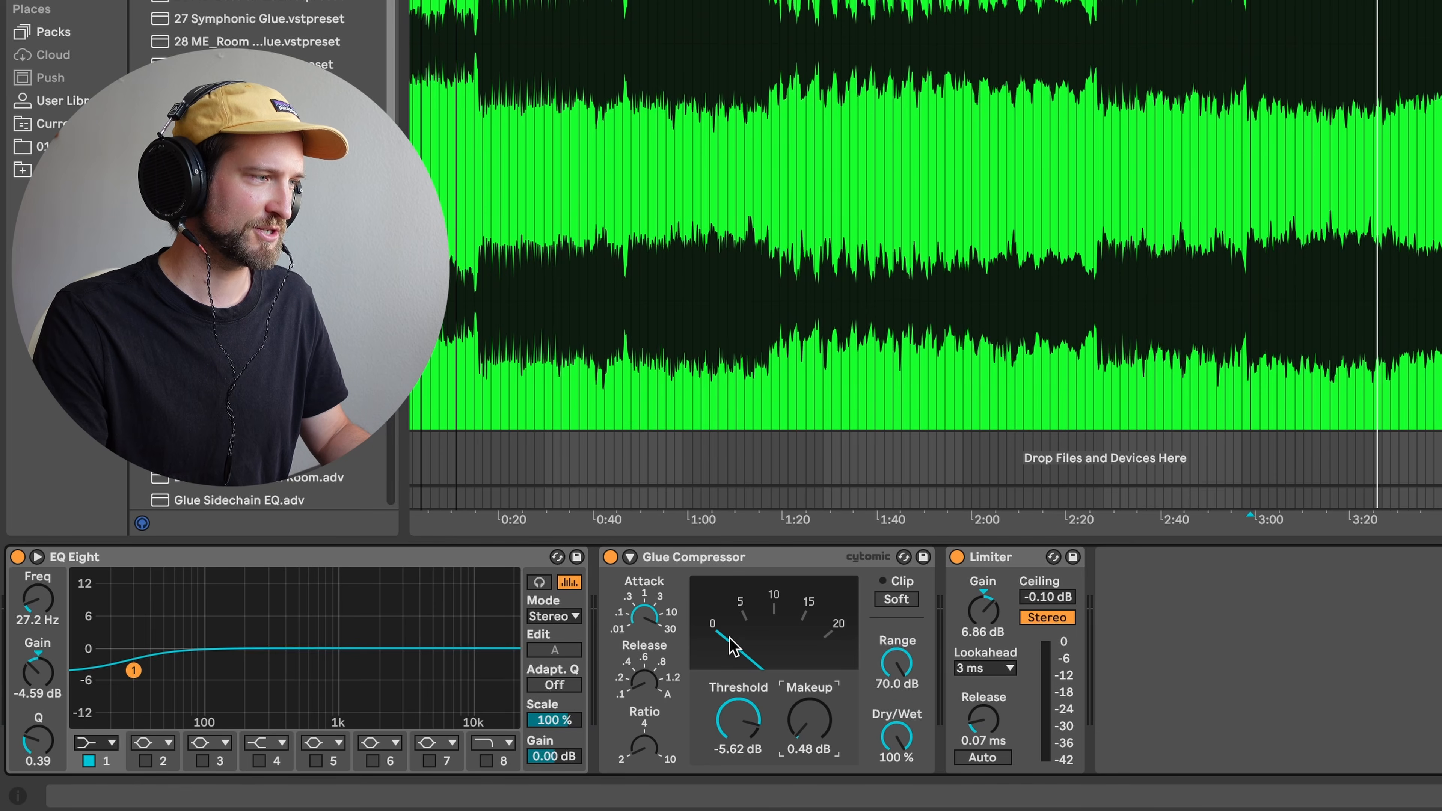
click(630, 557)
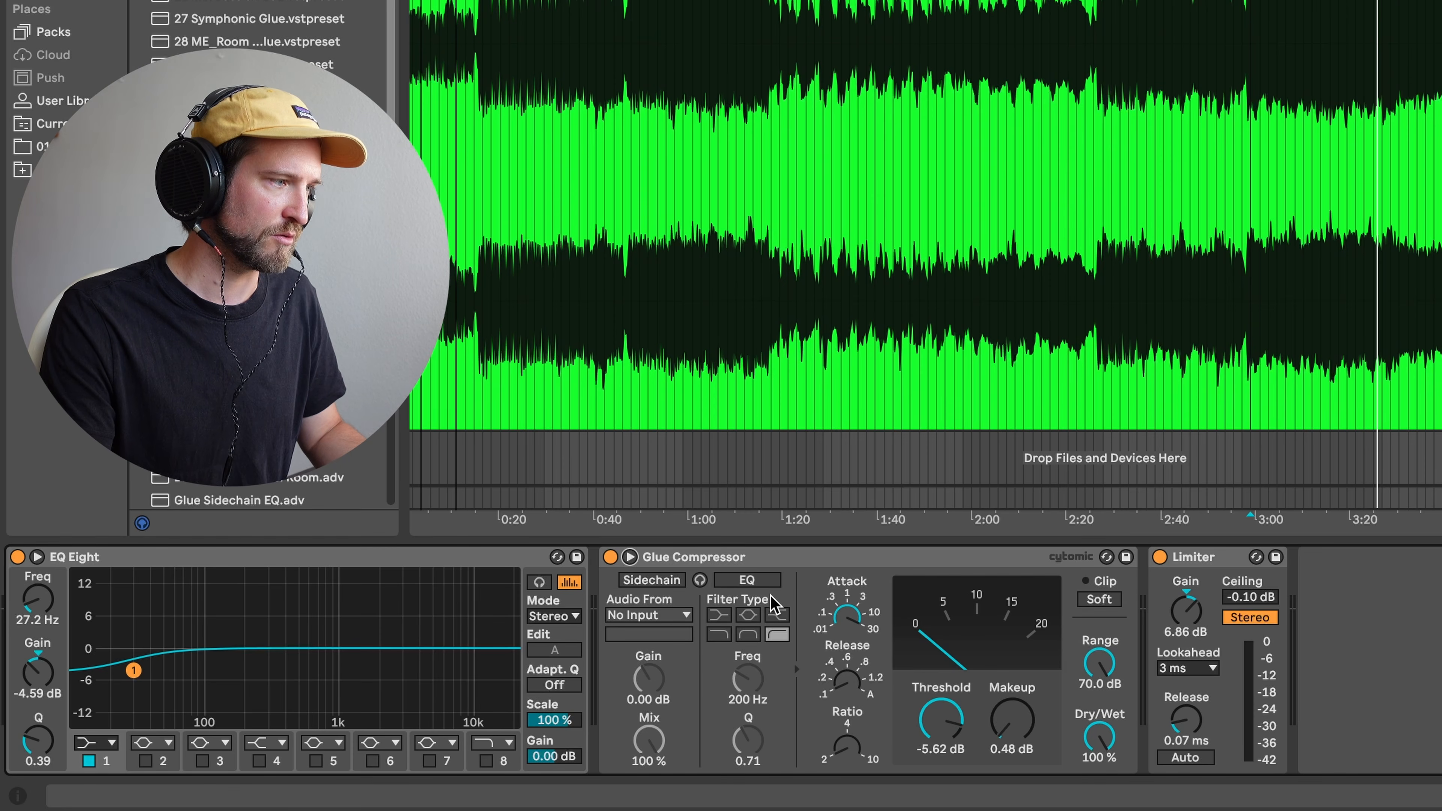
- Enable the 145 Hz sidechain EQ, set Threshold -9.84 dB and Makeup 0.63 dB, then A/B the compressor
click(761, 580)
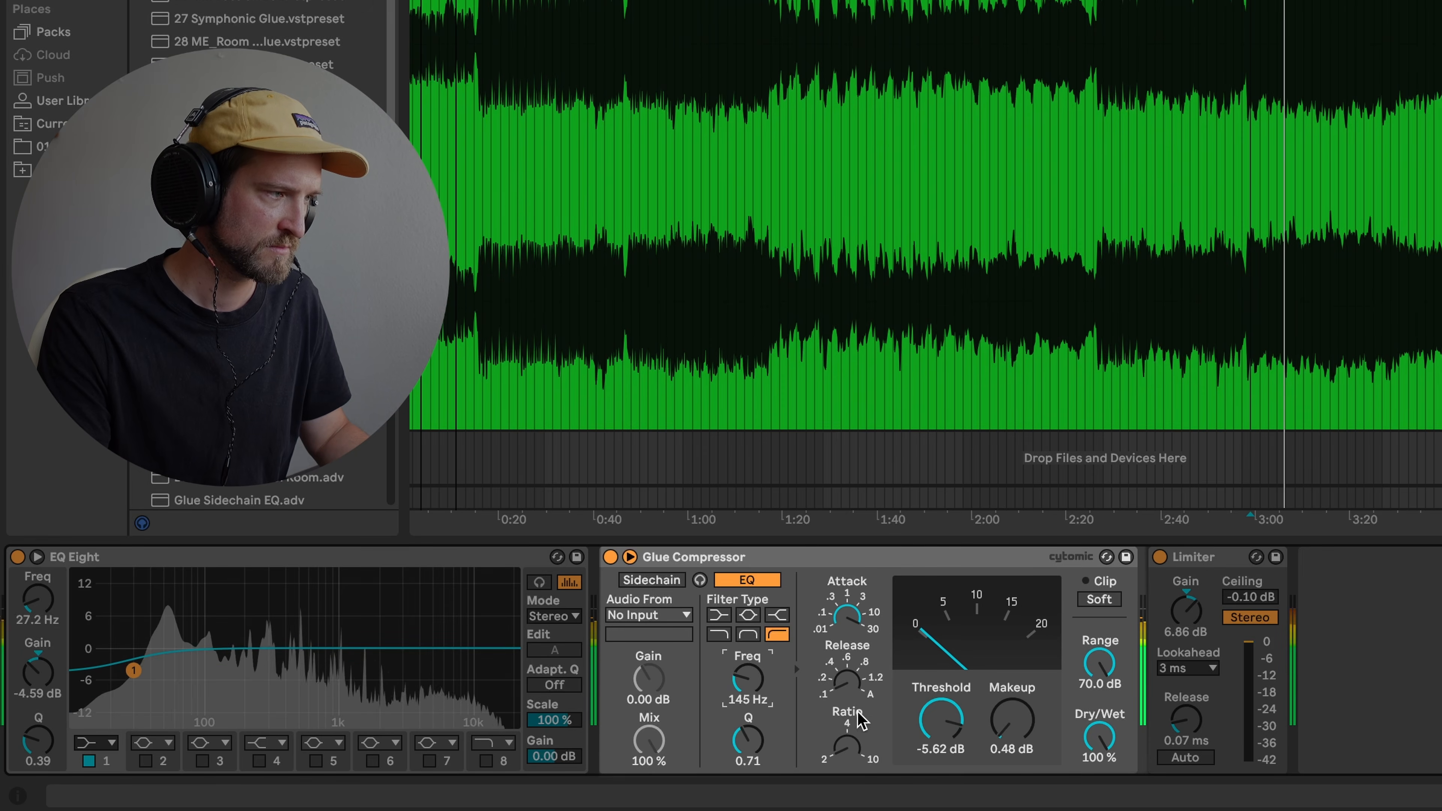
click(931, 730)
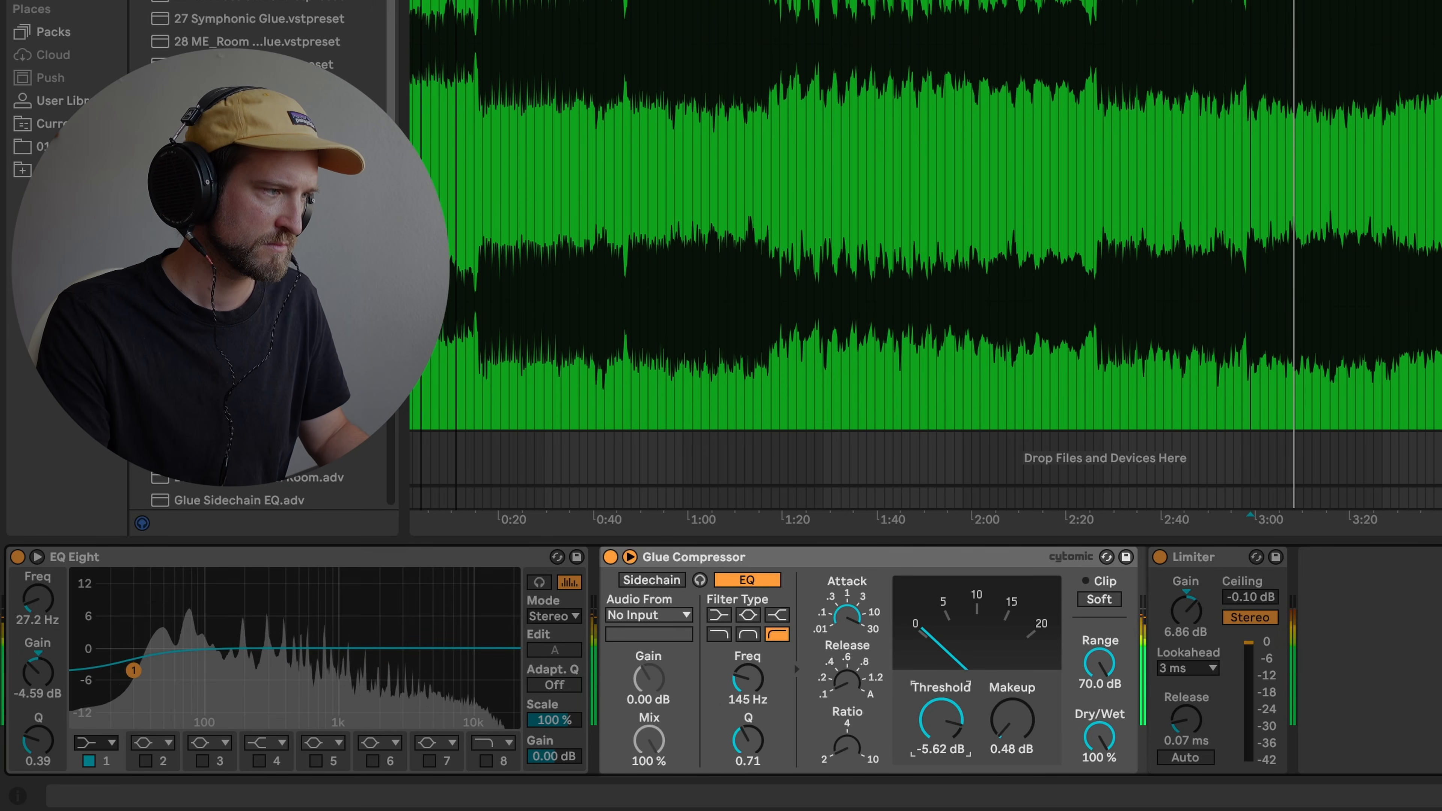
drag(940, 718, 1010, 717)
click(1011, 725)
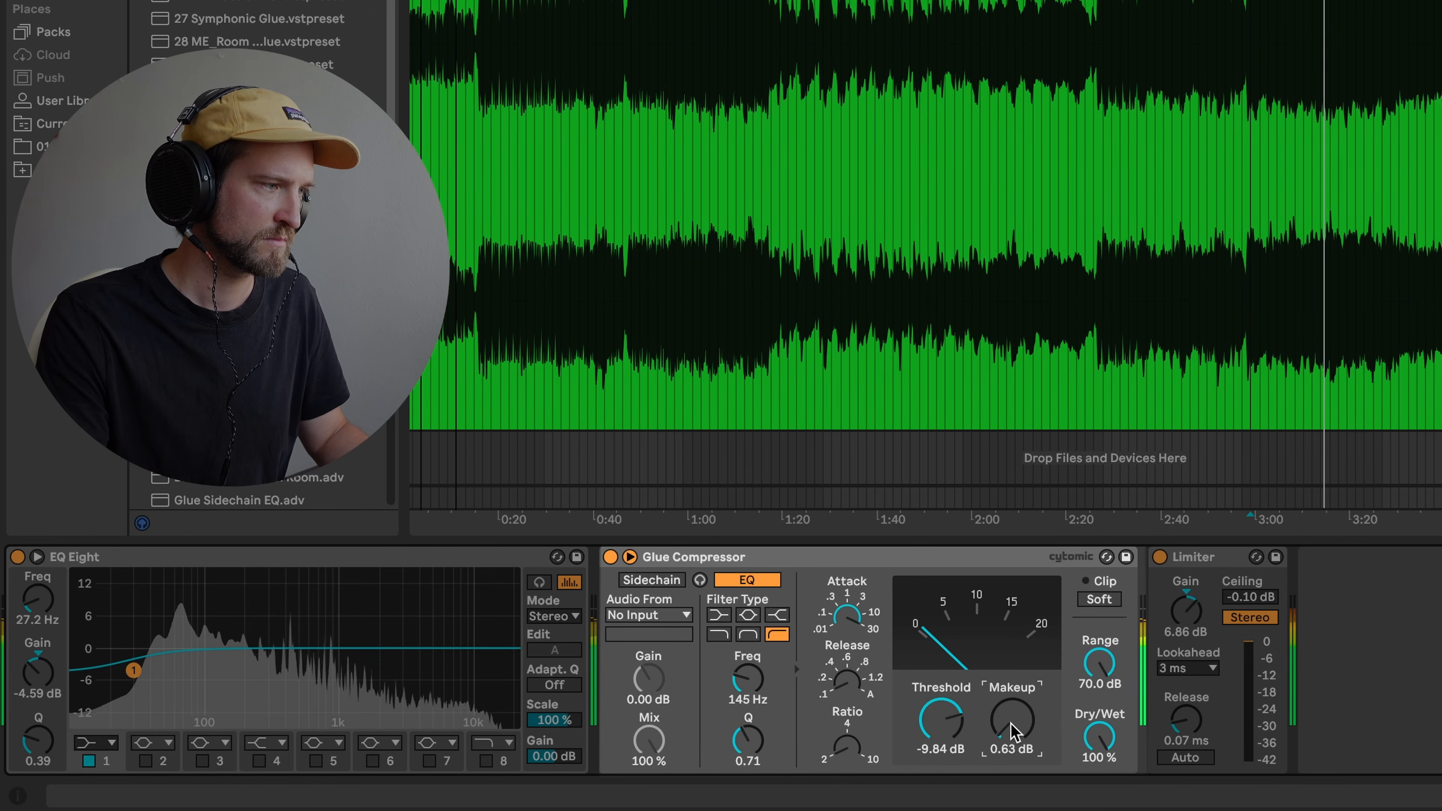
click(612, 558)
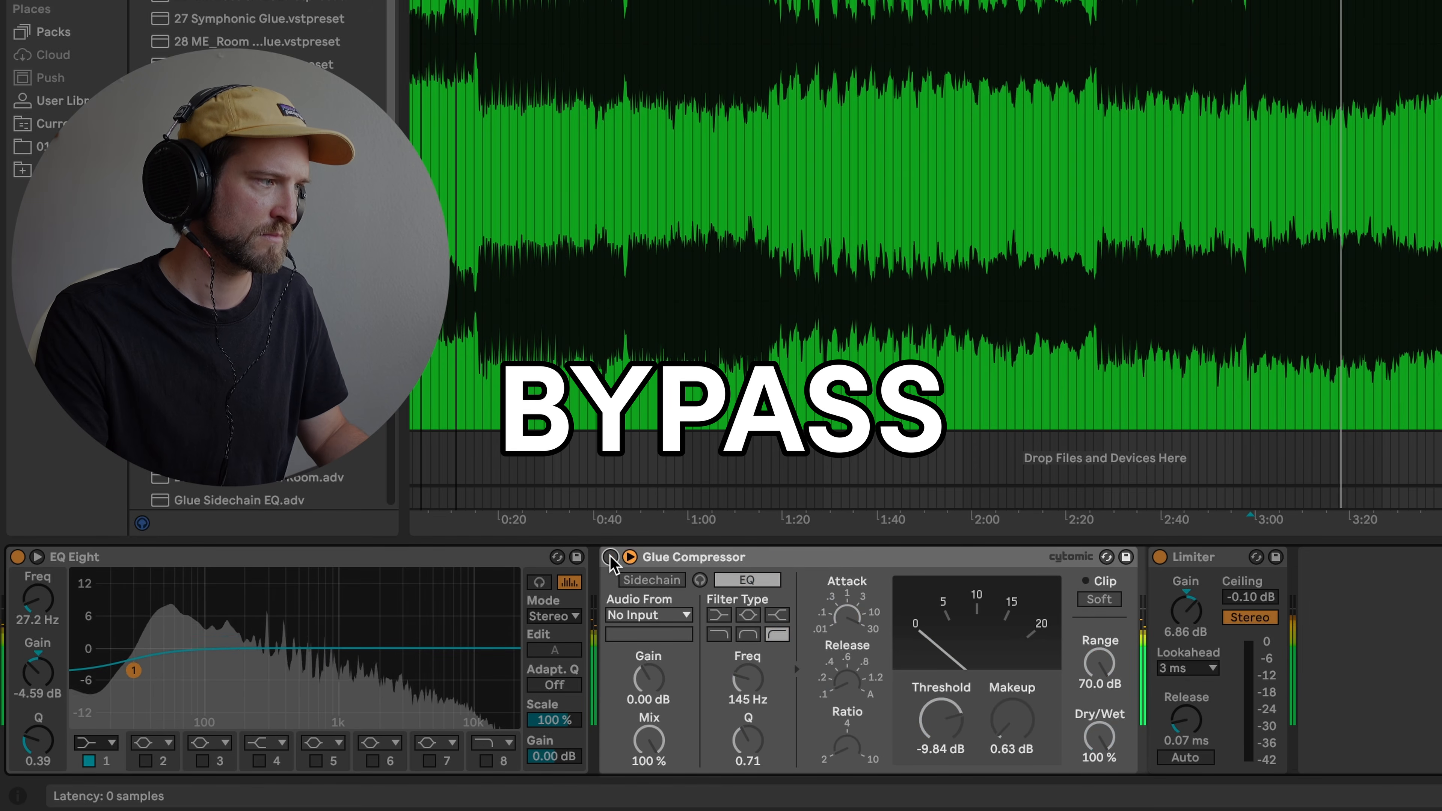
click(611, 557)
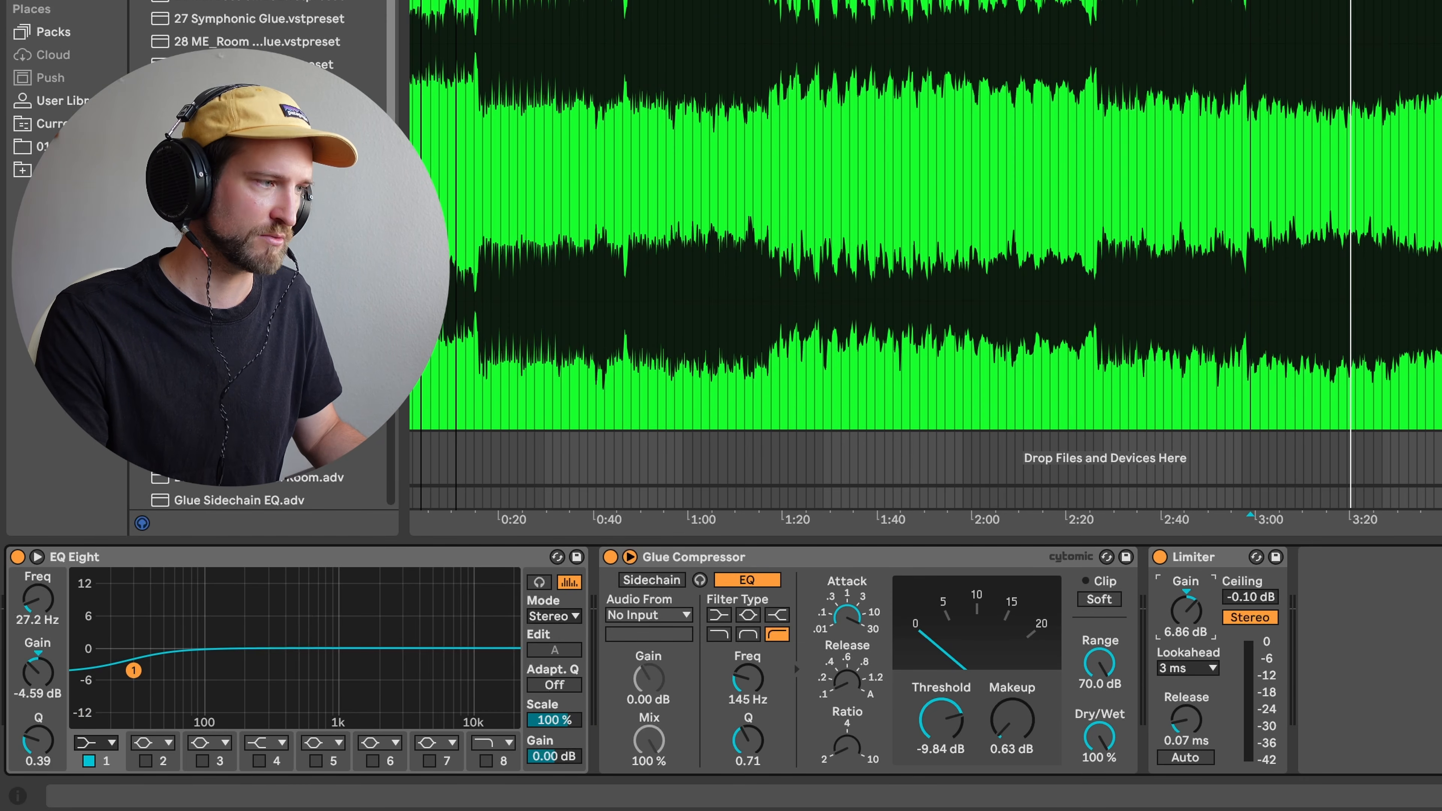
- Drop the Limiter gain to 6.10 dB, play from 3:00, then raise it back
drag(1186, 611, 1186, 615)
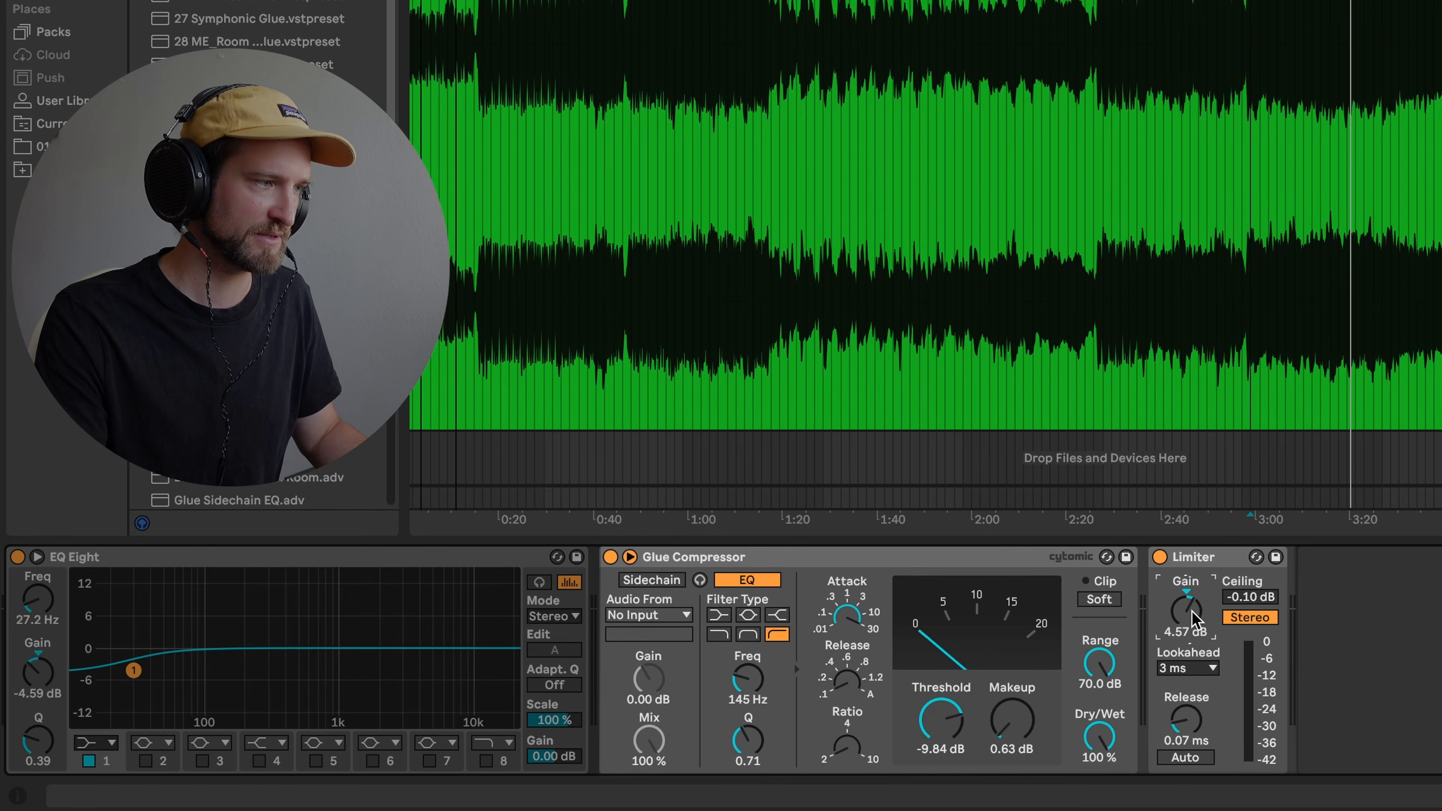
key(space)
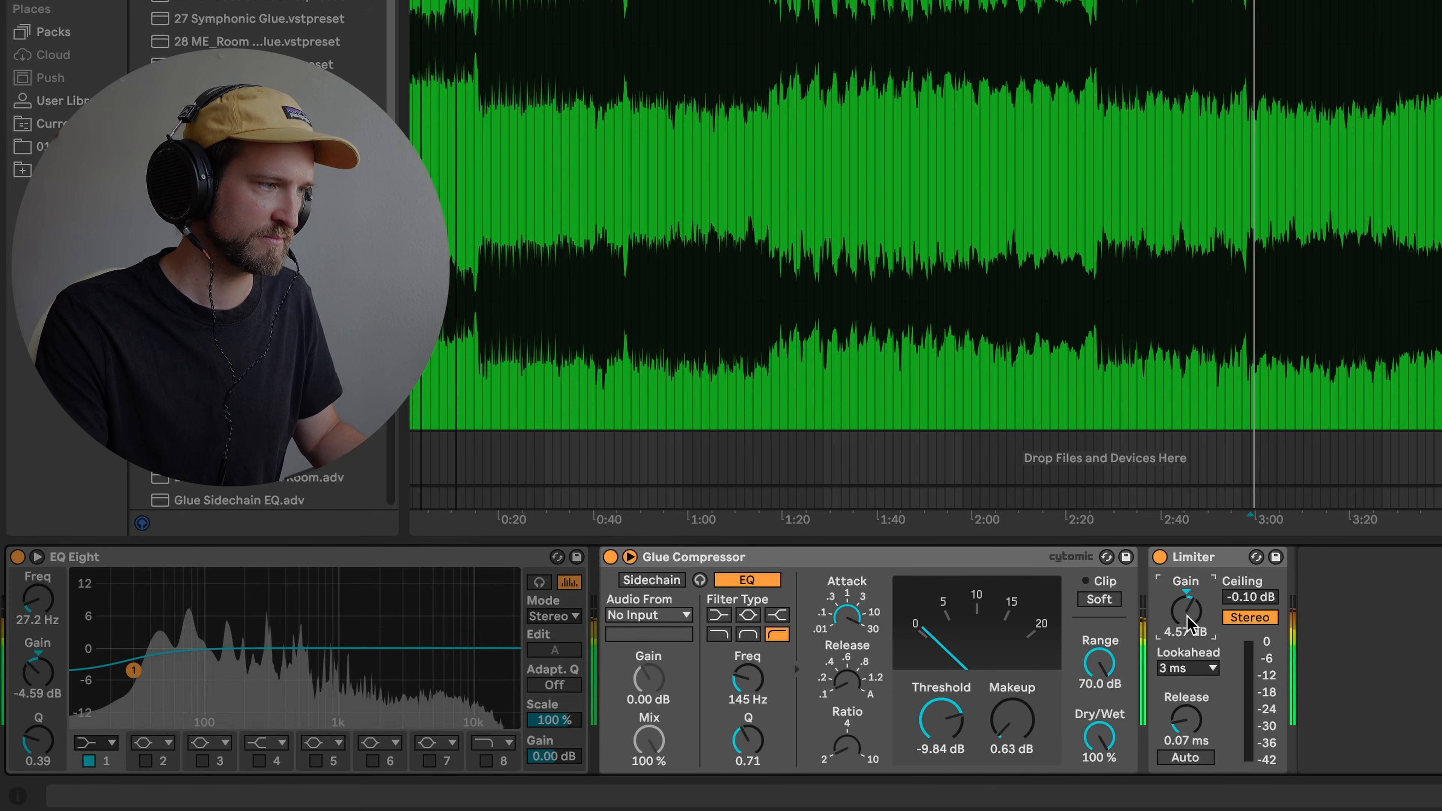
drag(1186, 614, 1186, 602)
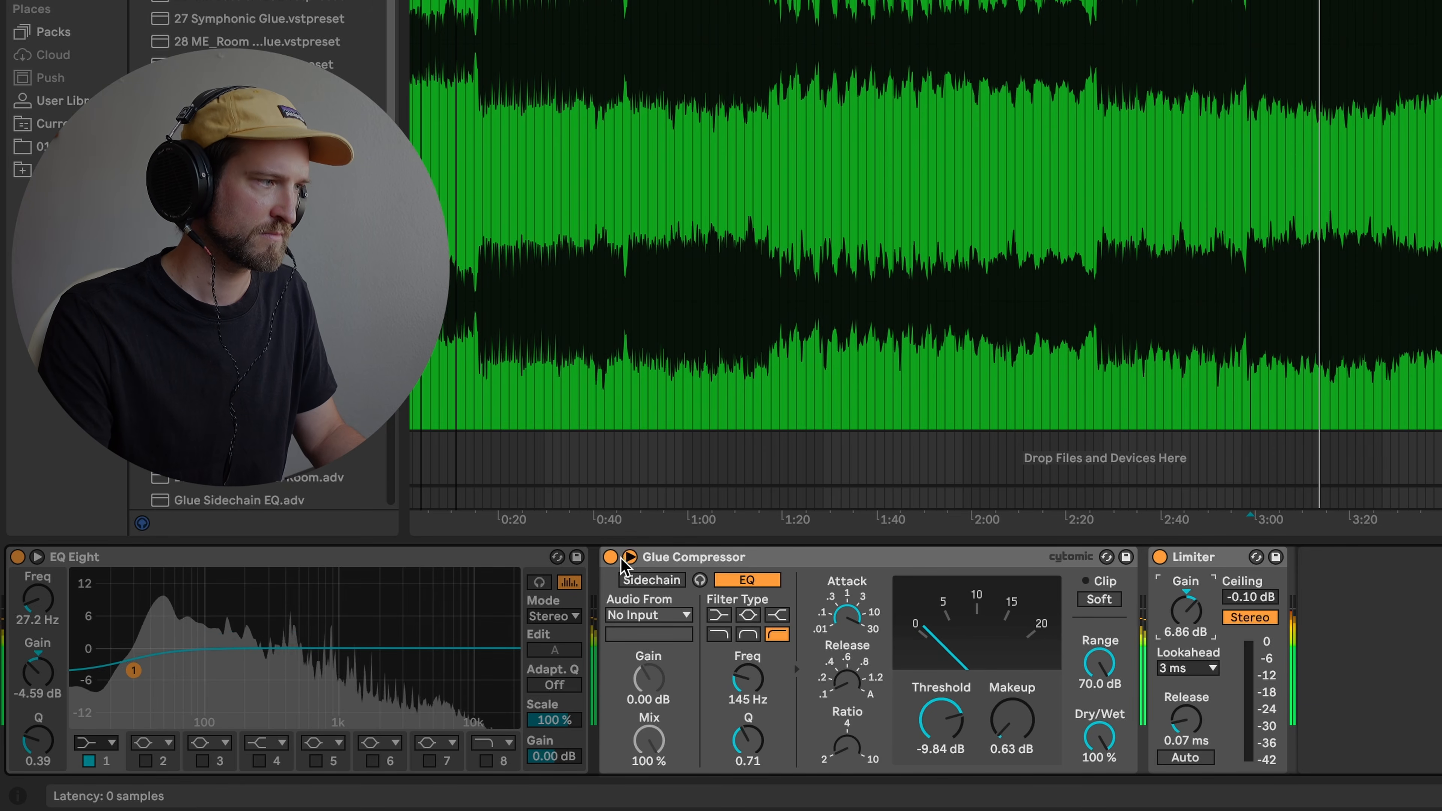
- A/B the Glue Compressor once more, then select it and focus the library search
click(609, 557)
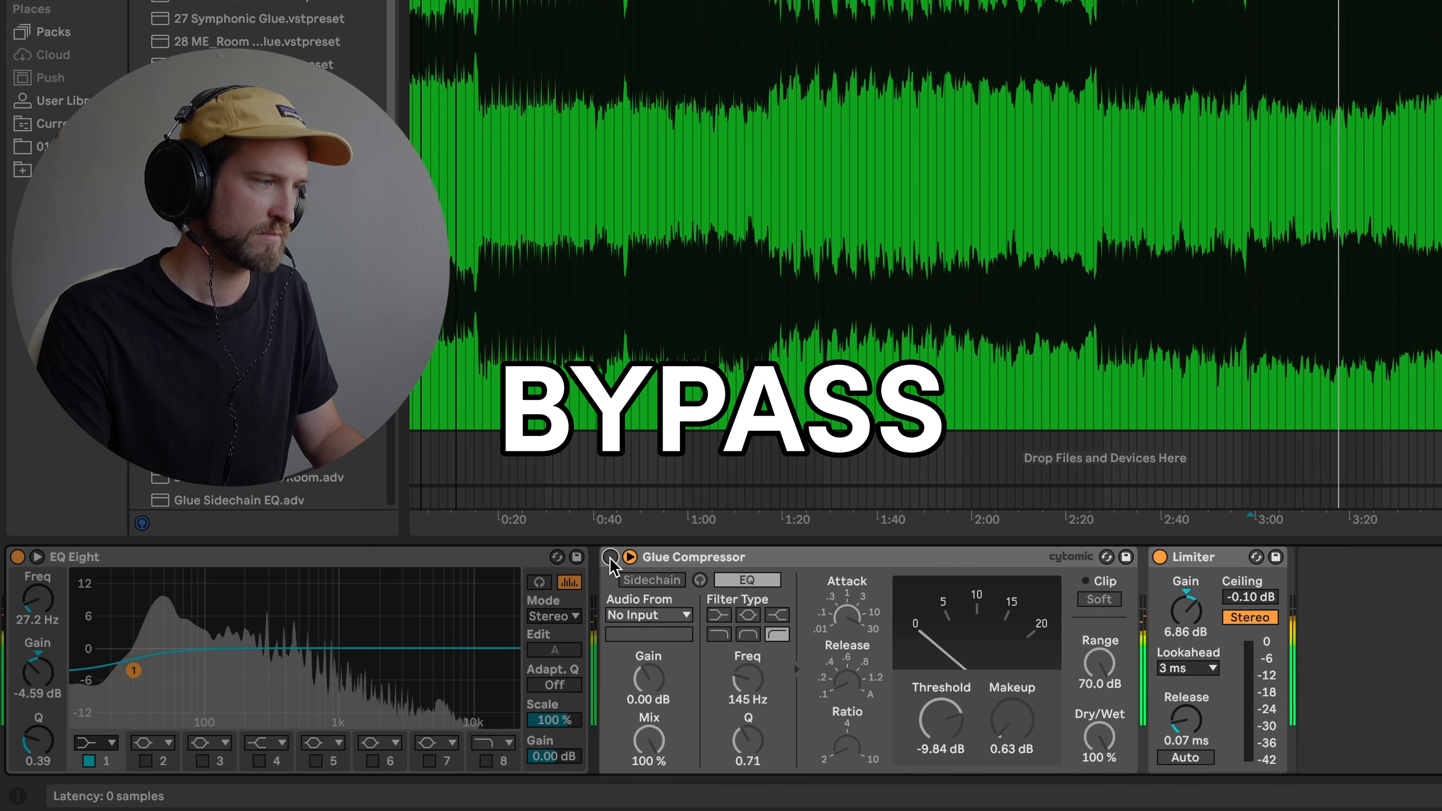
click(610, 557)
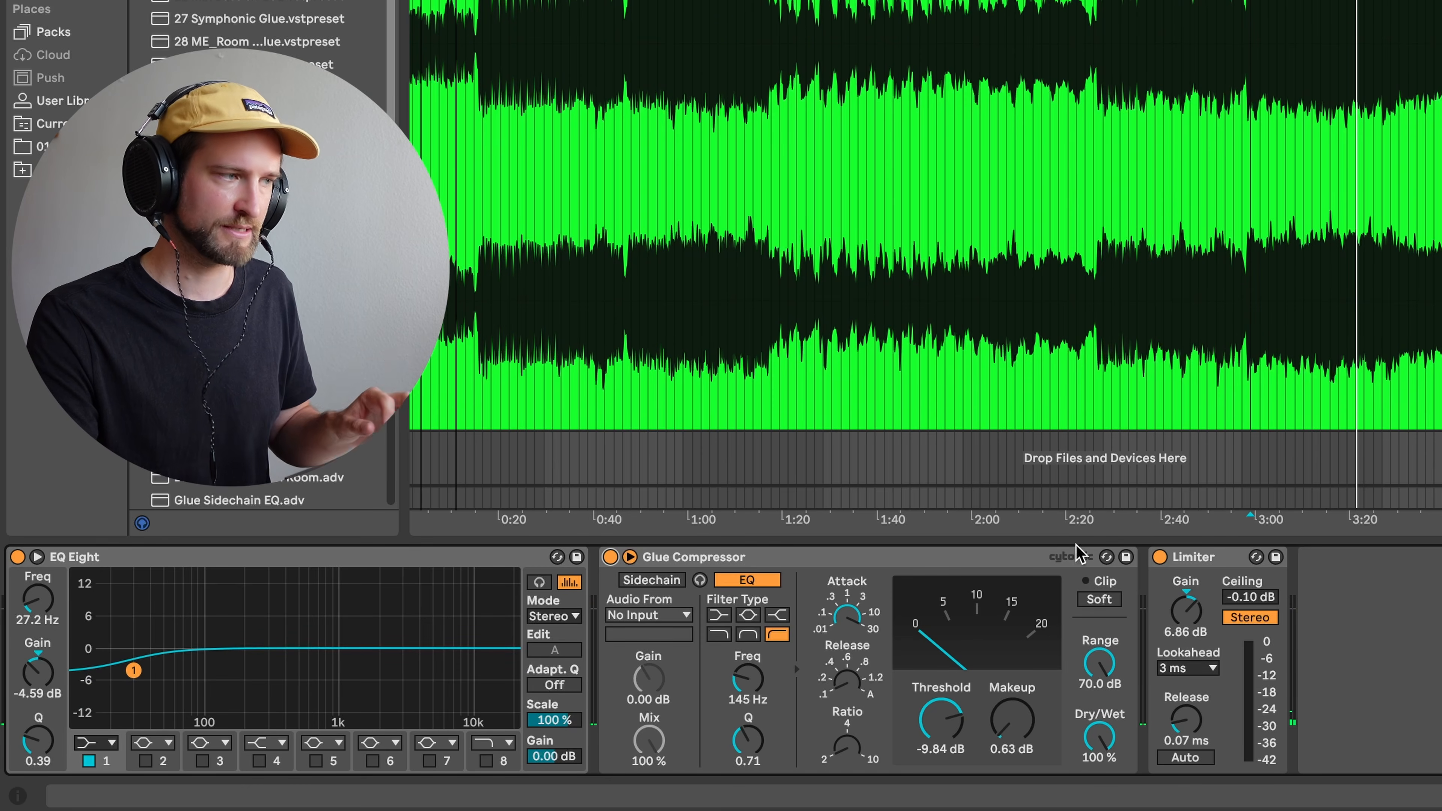
click(907, 562)
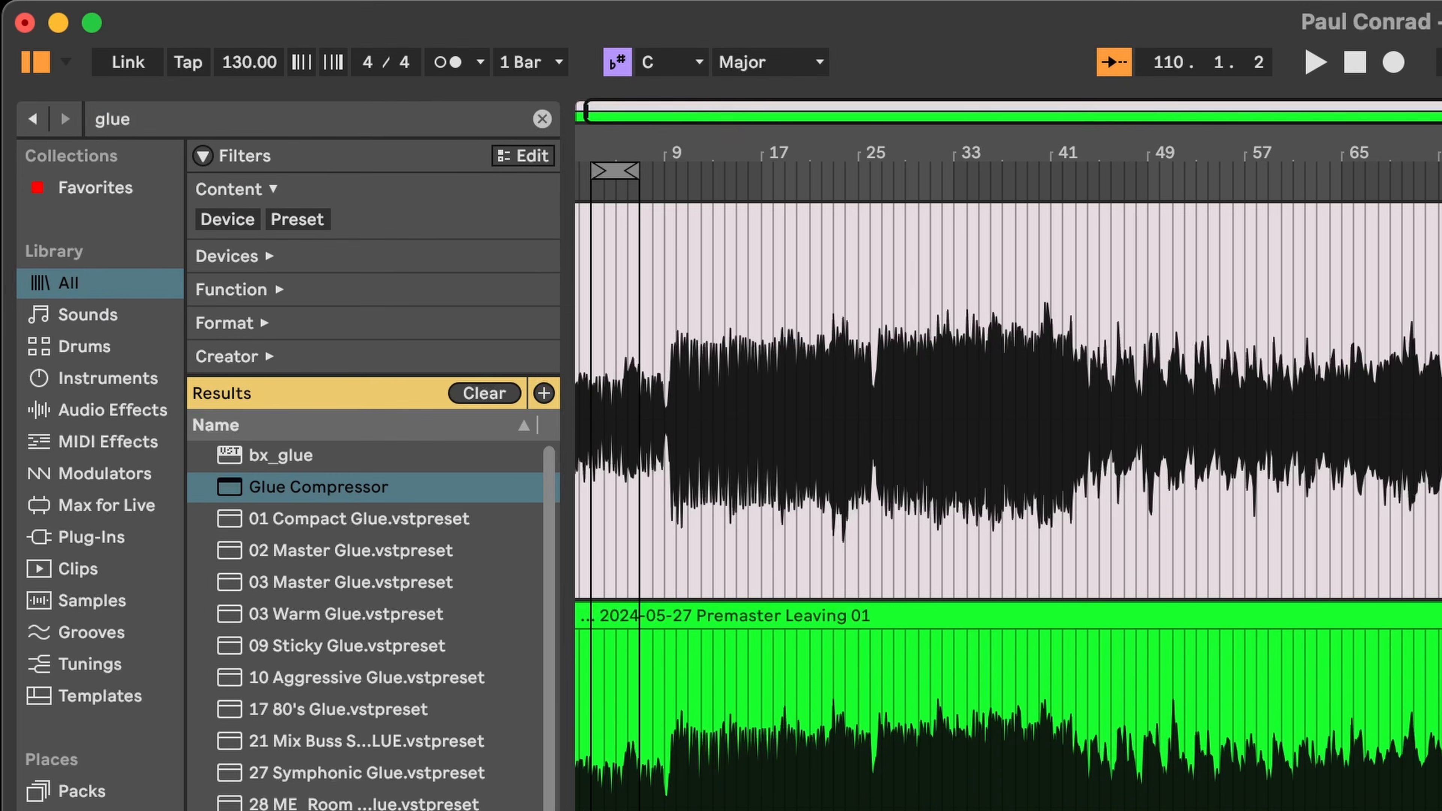
key(super+f)
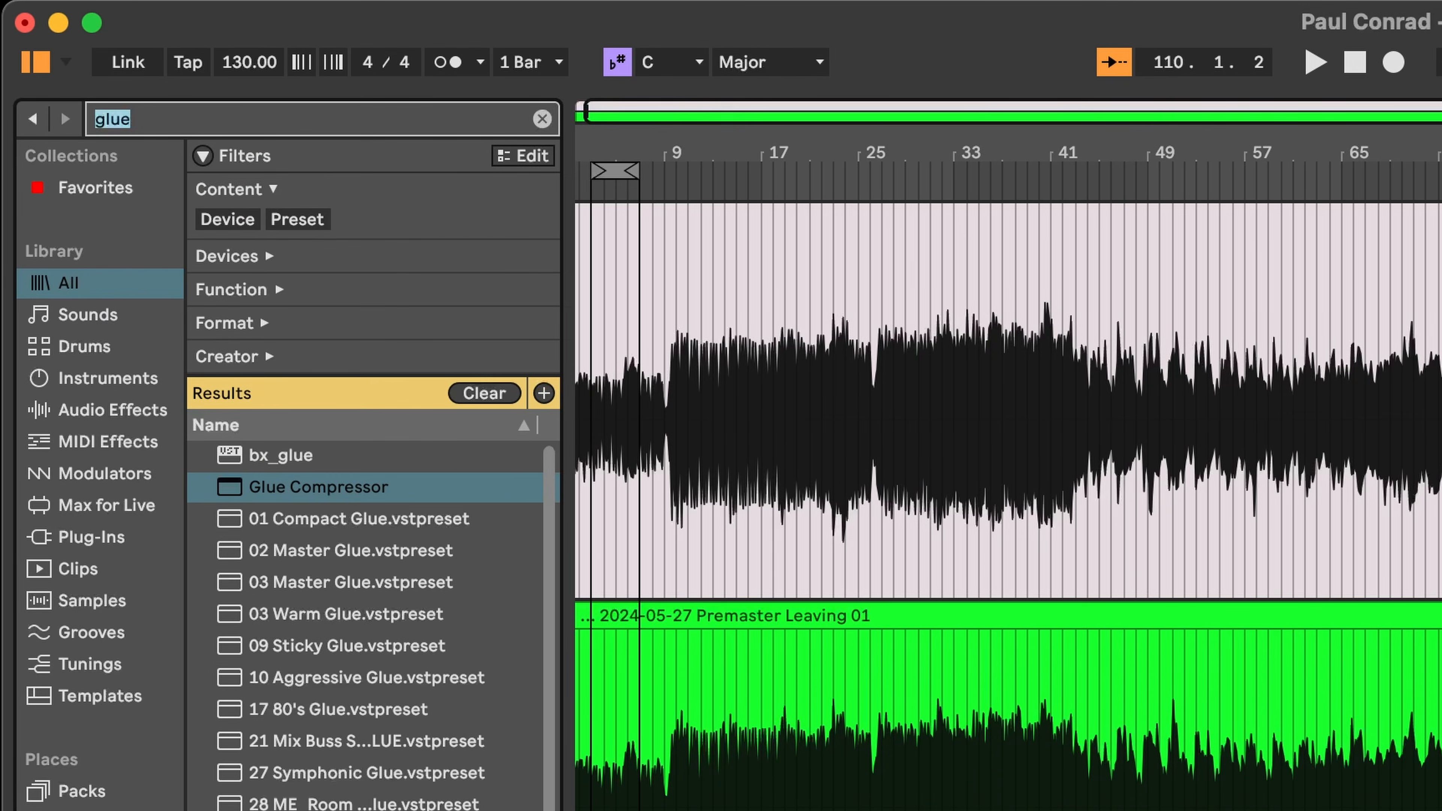
- Search 'equ', insert EQ Eight after the Glue Compressor, then select the original plugin-chain track
text(eq)
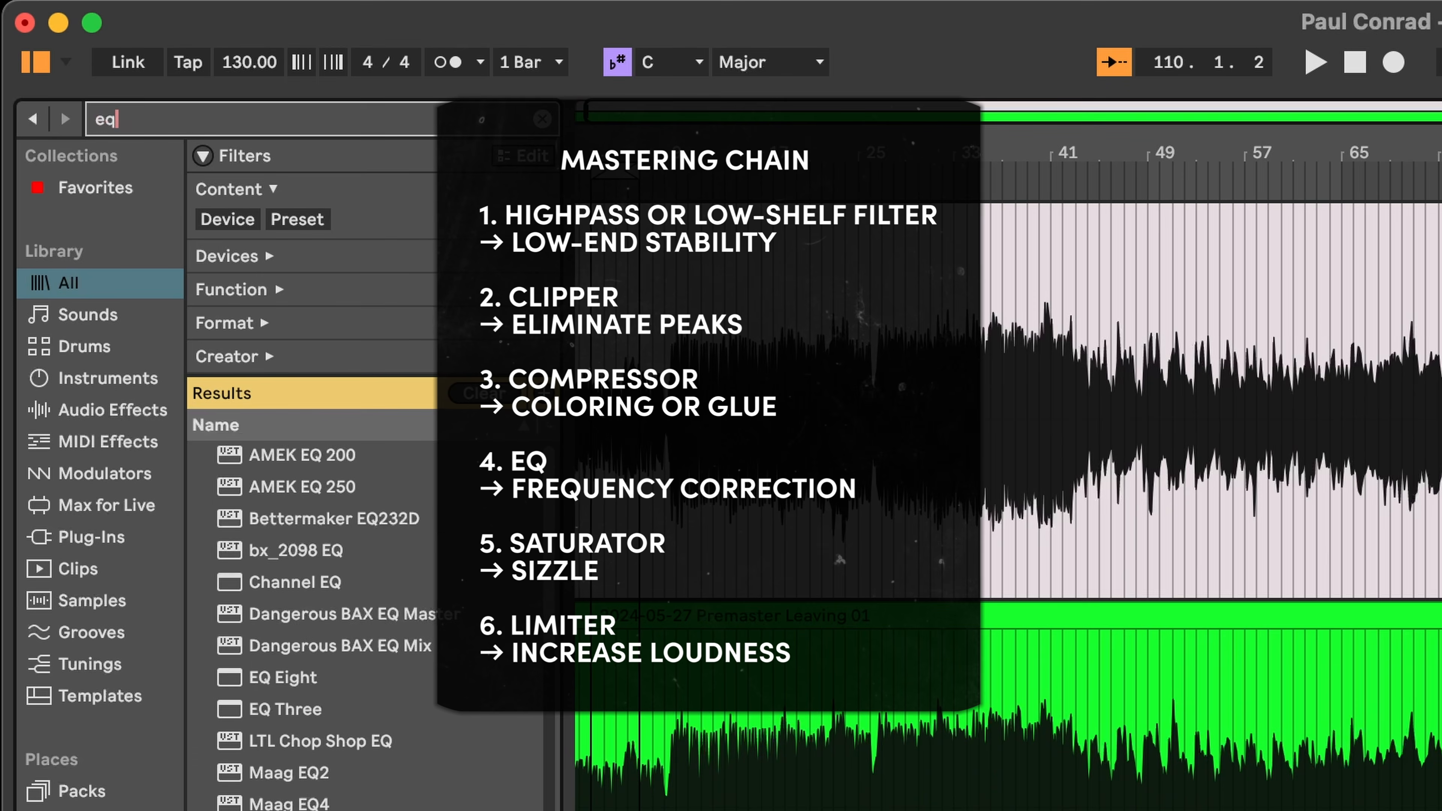
text(u)
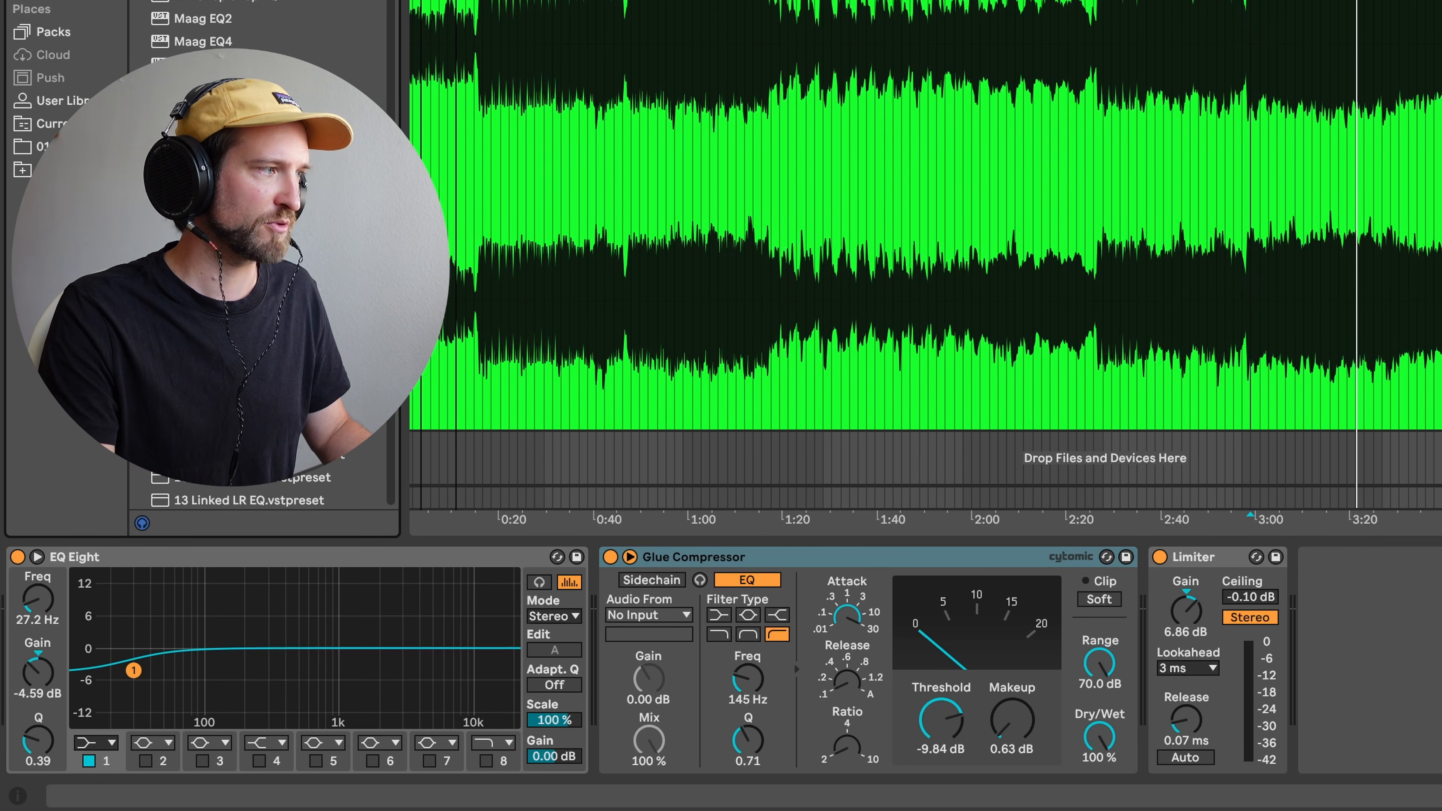
drag(1078, 534, 1138, 583)
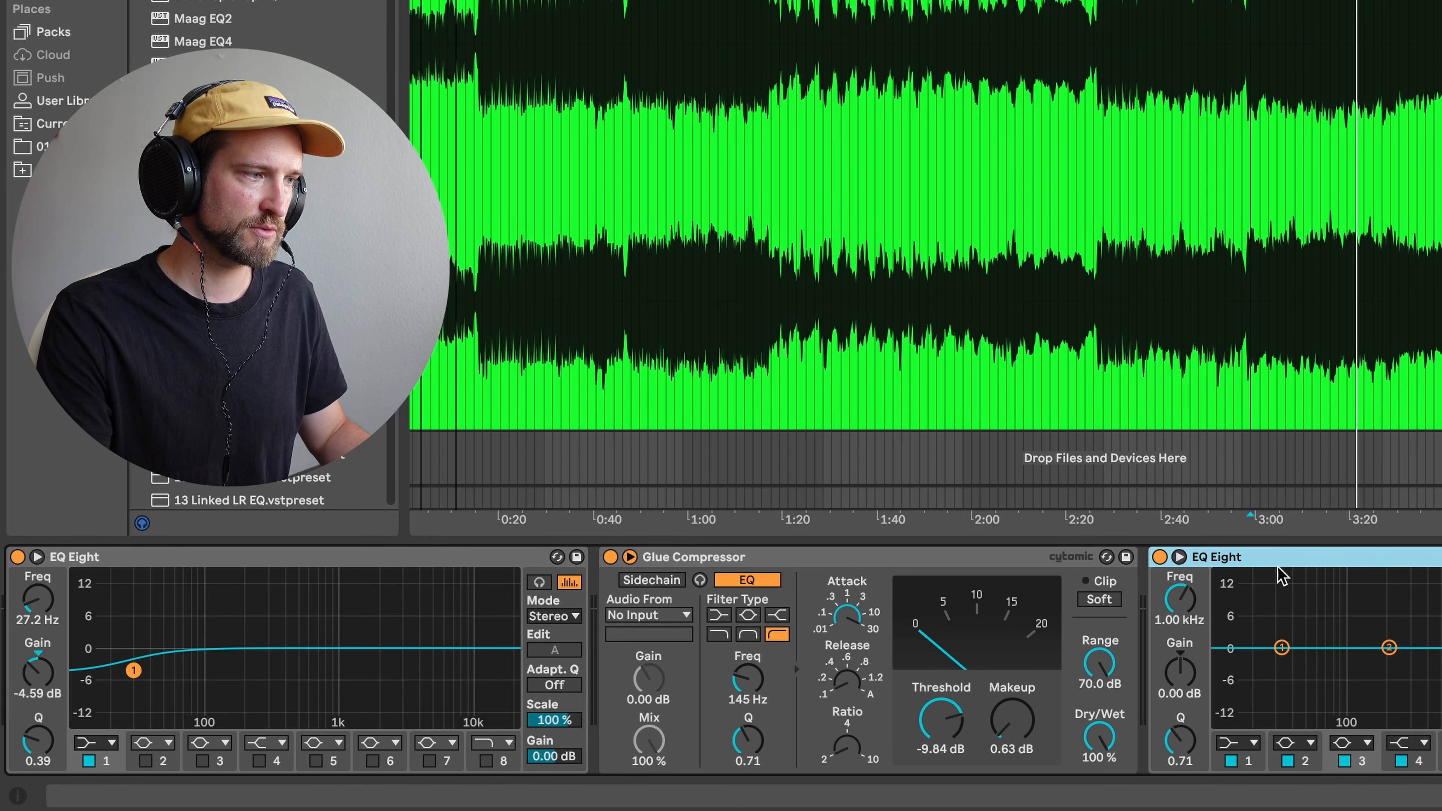
click(1267, 414)
scroll(1268, 420, up, 3)
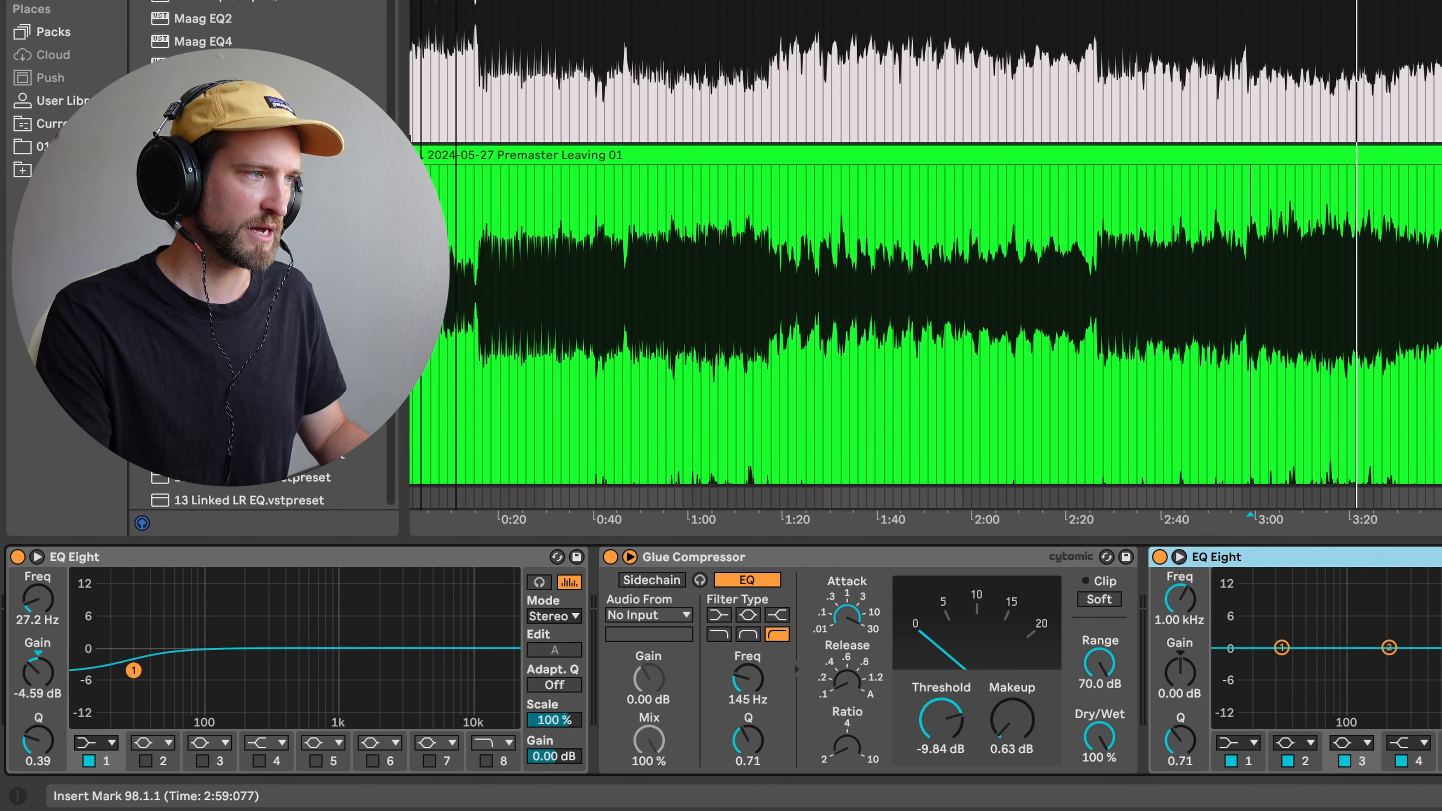
click(1339, 108)
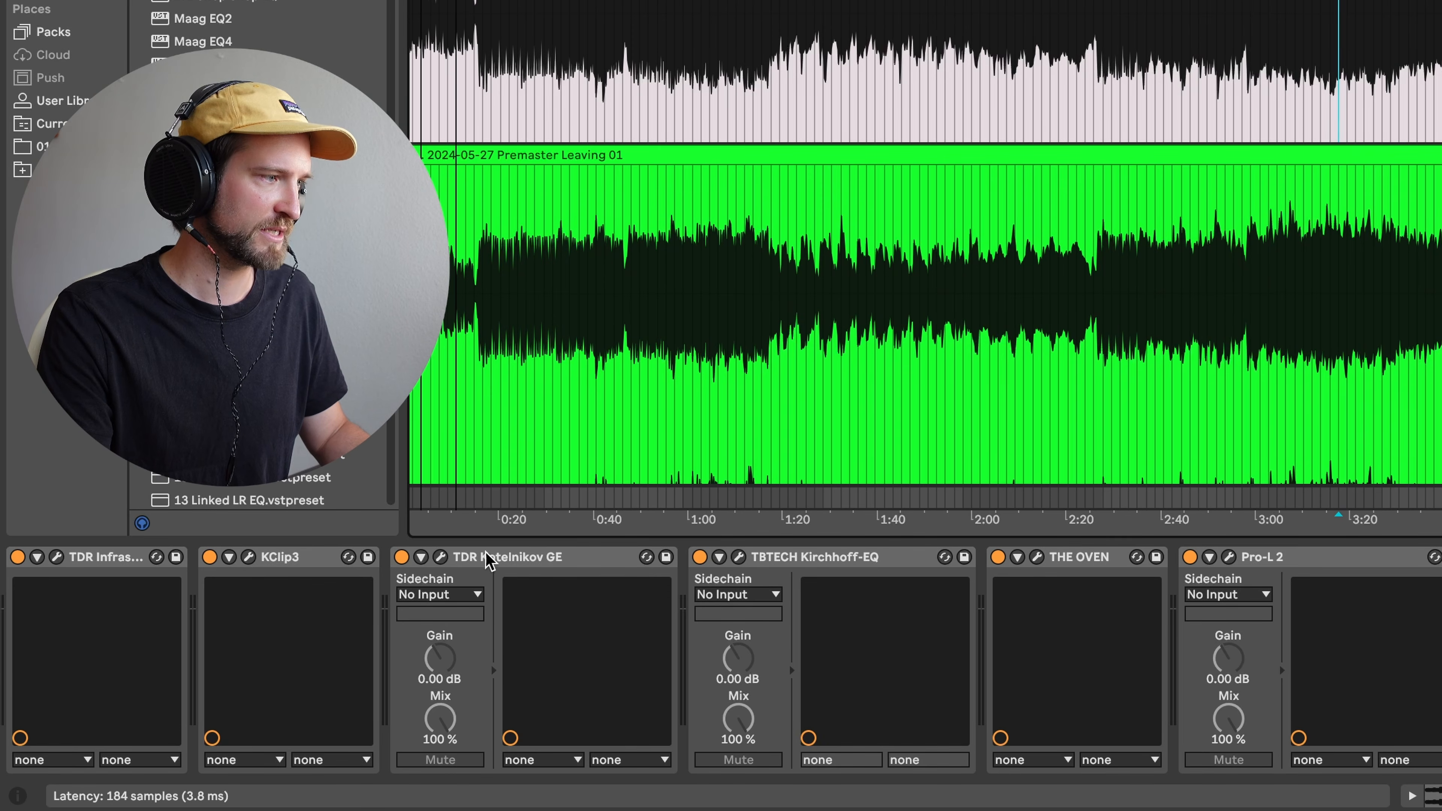
- View the original chain's Kirchhoff-EQ curve, then return to the green track's EQ Eight band 1
click(742, 559)
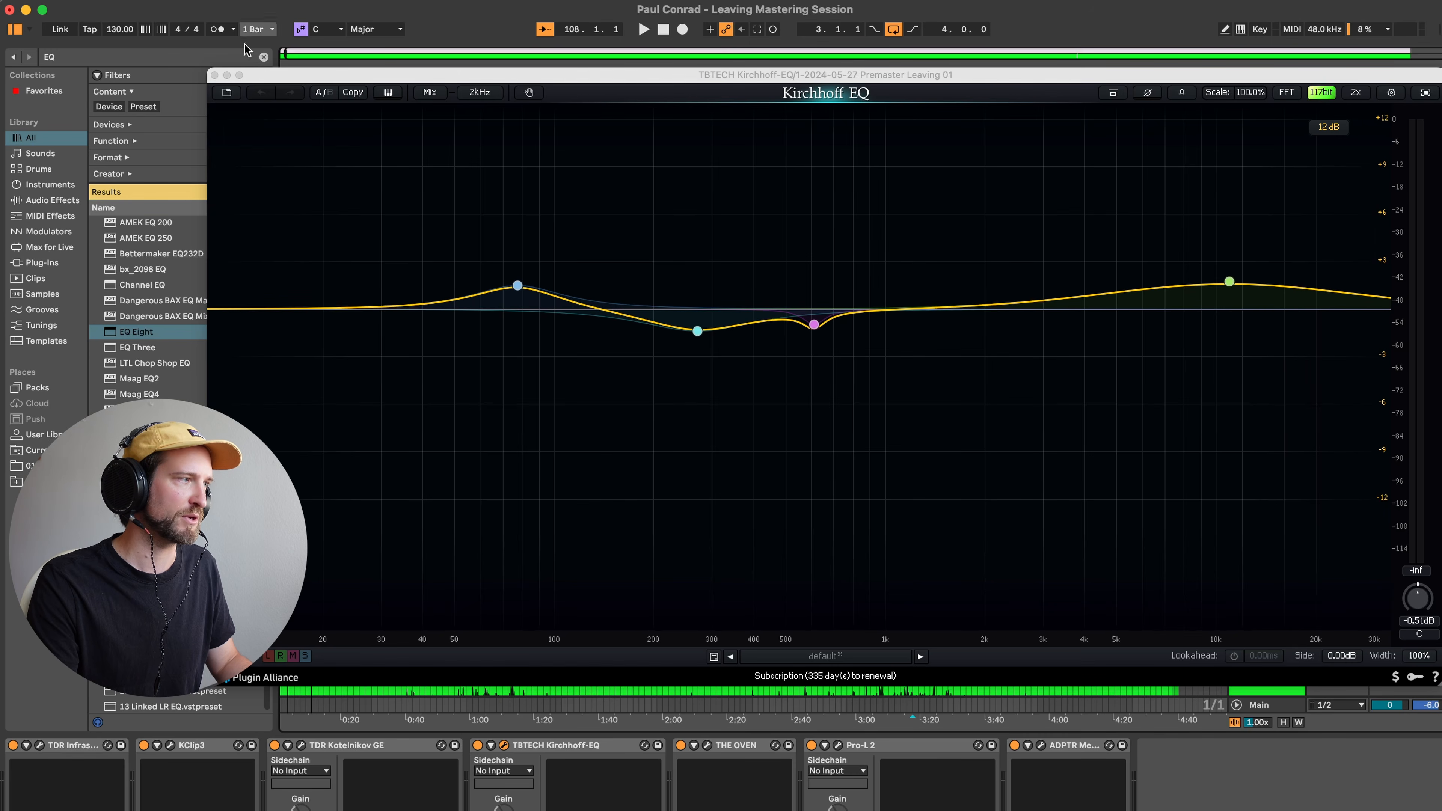
click(214, 76)
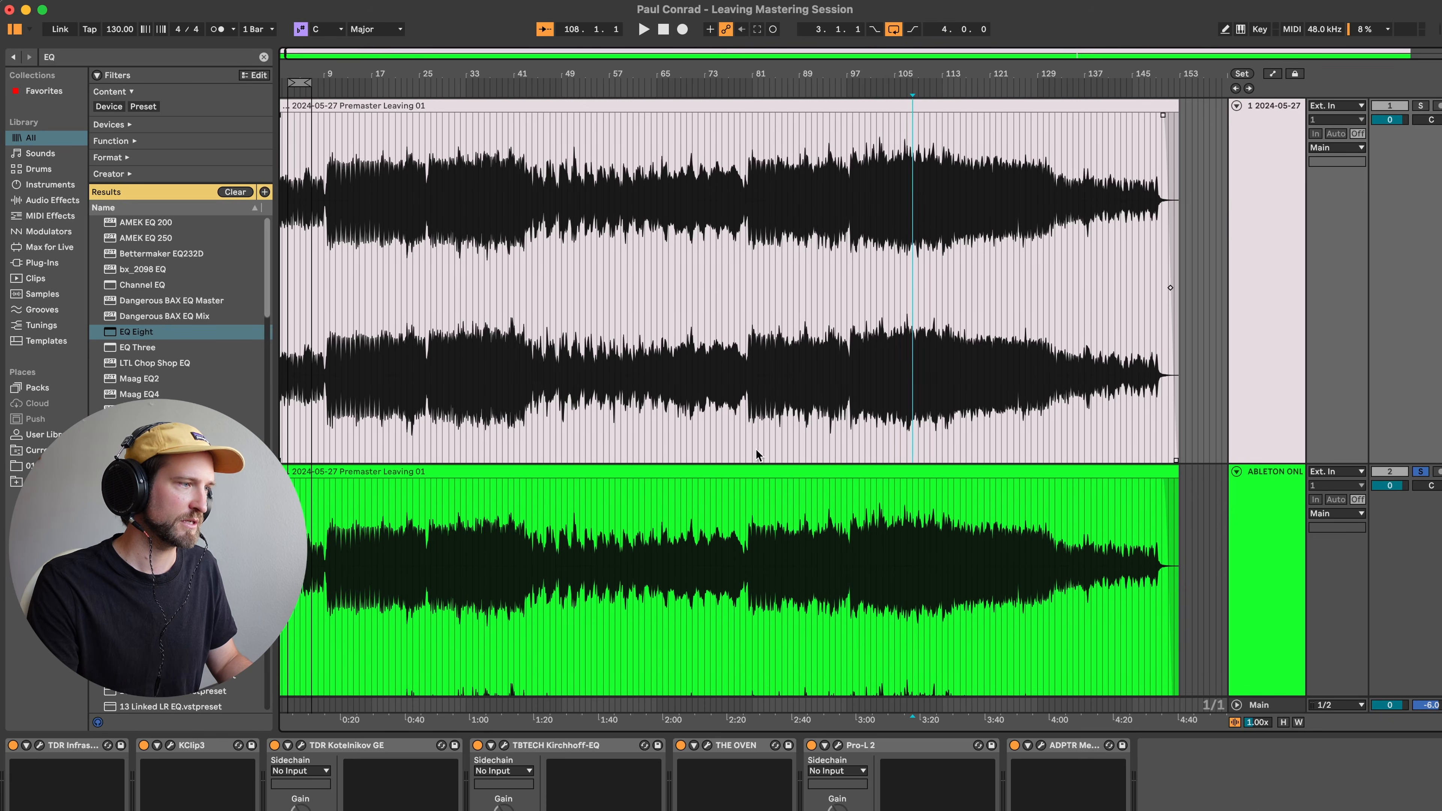
click(903, 546)
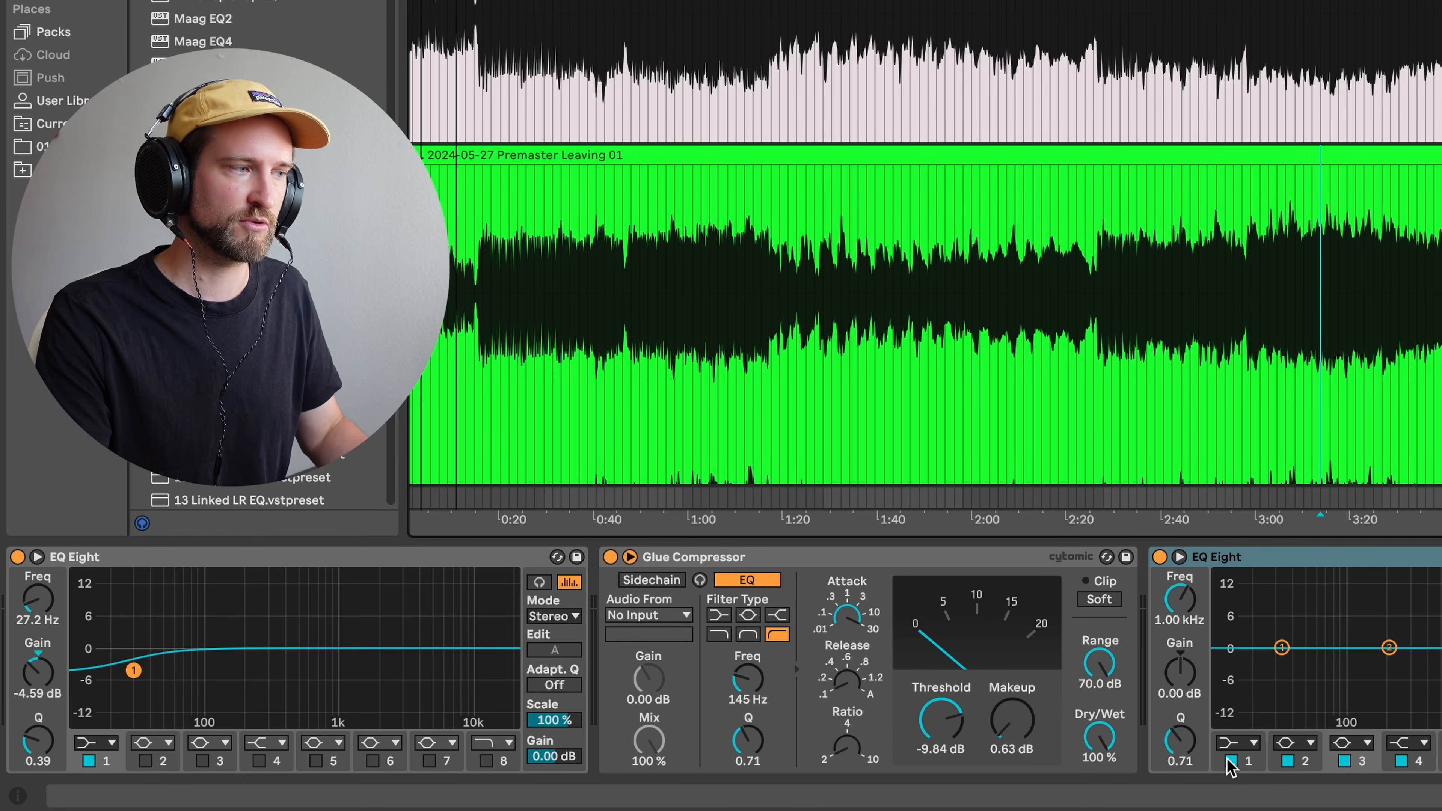
click(1231, 761)
- Re-enable band 1, turn Adaptive Q off, and set a gentle 1.12 dB boost at 80.8 Hz
click(1389, 647)
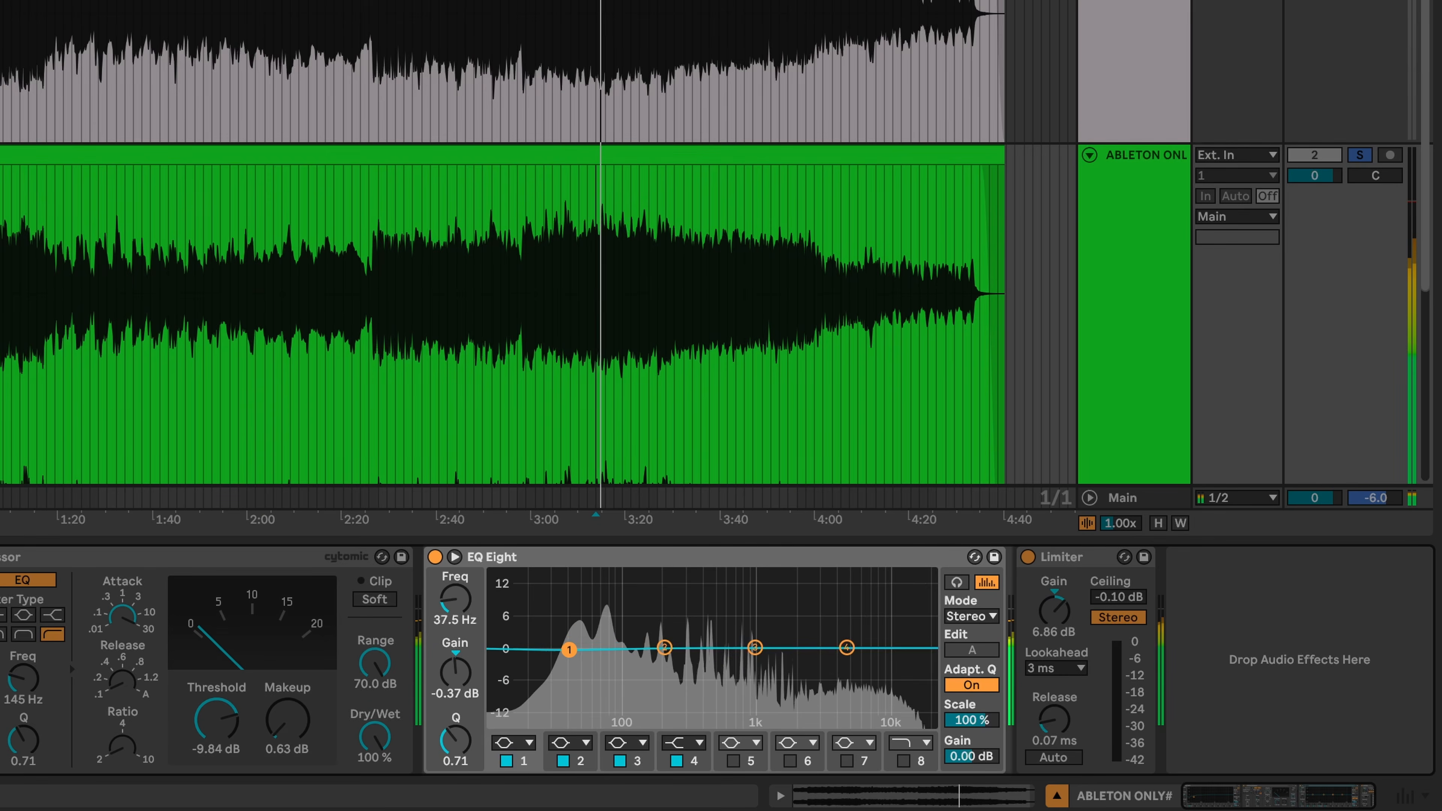
drag(581, 647, 608, 646)
click(973, 685)
click(961, 583)
click(960, 583)
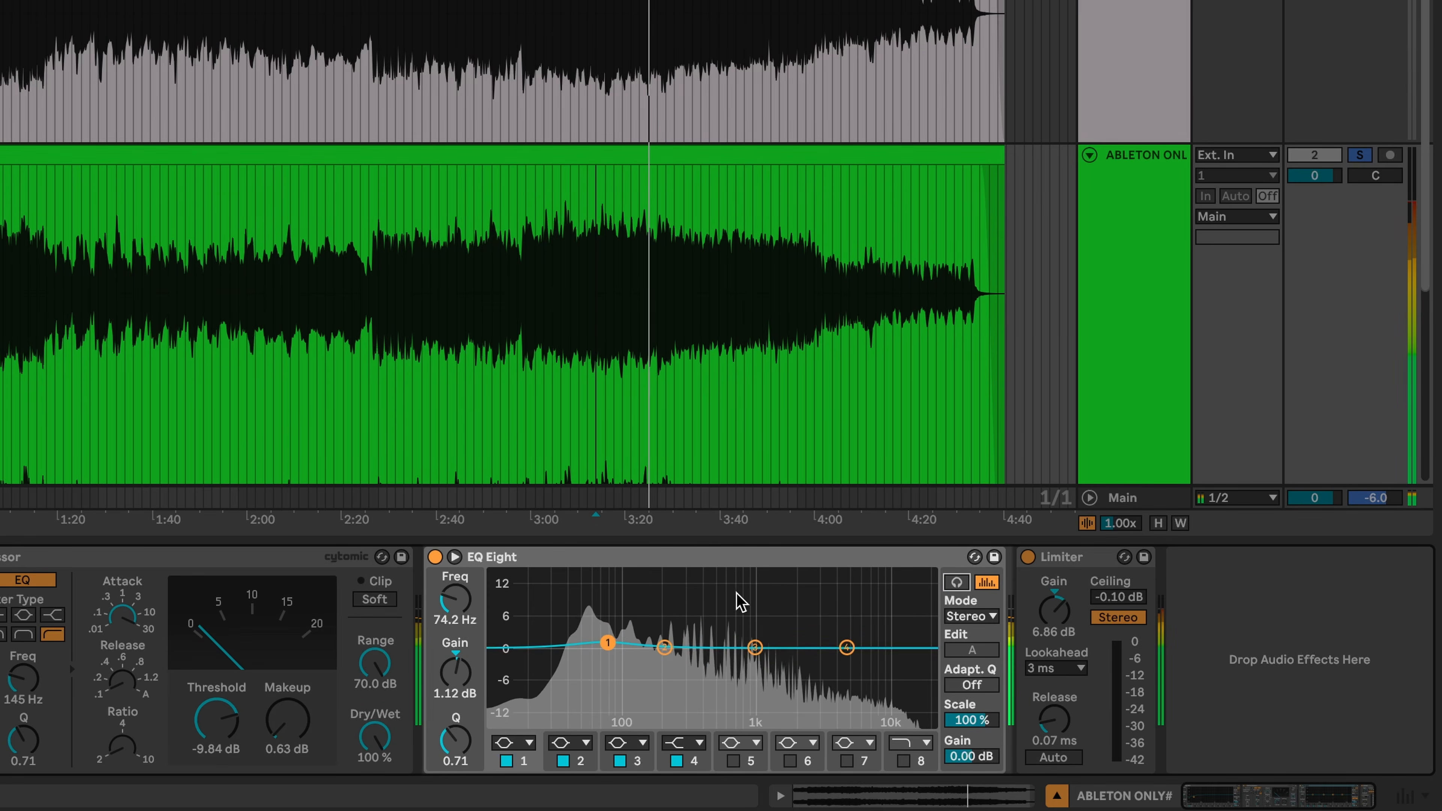
drag(607, 642, 612, 643)
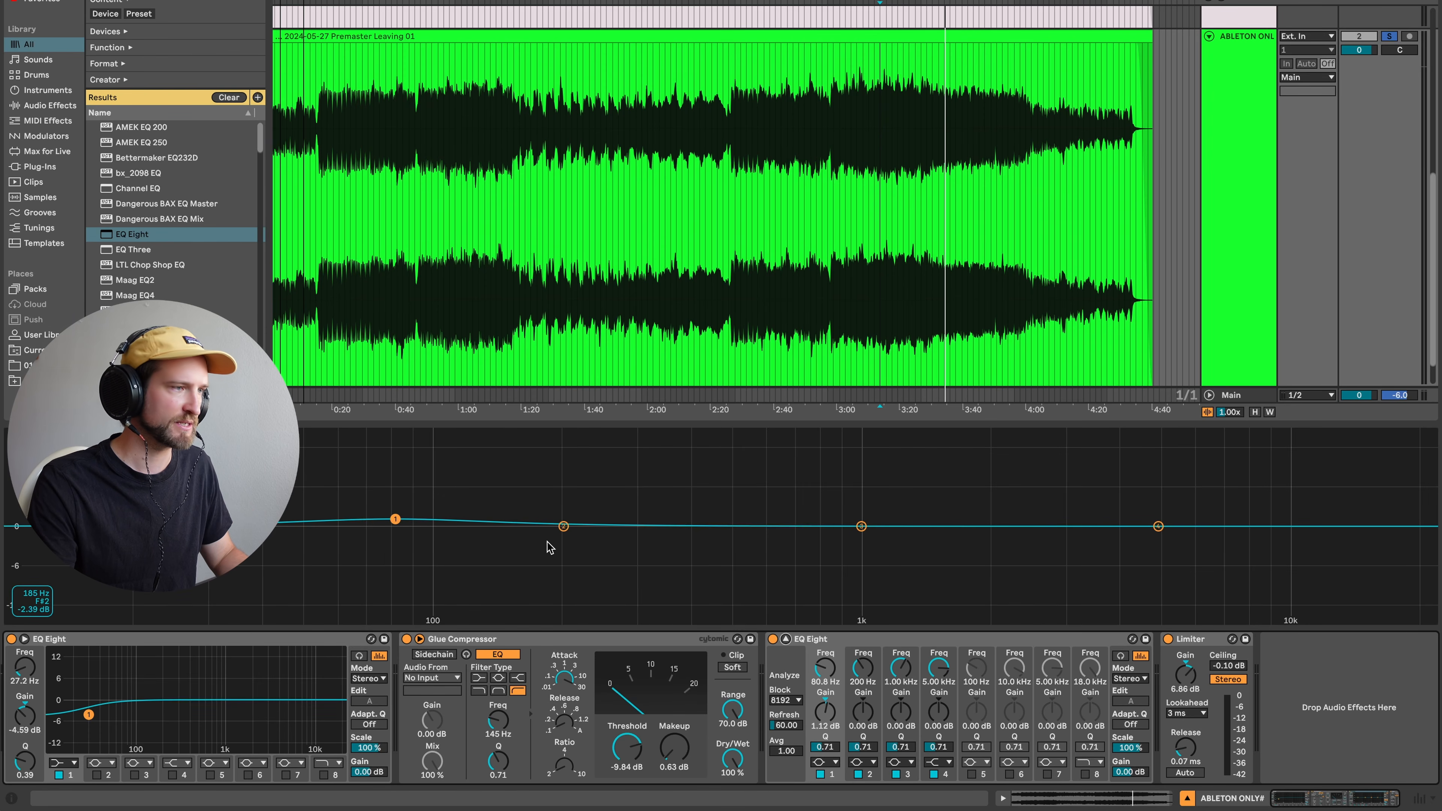
- Play the track and set band 1 to a narrower boost of about 3.8 dB at 89.2 Hz
key(space)
drag(396, 519, 406, 498)
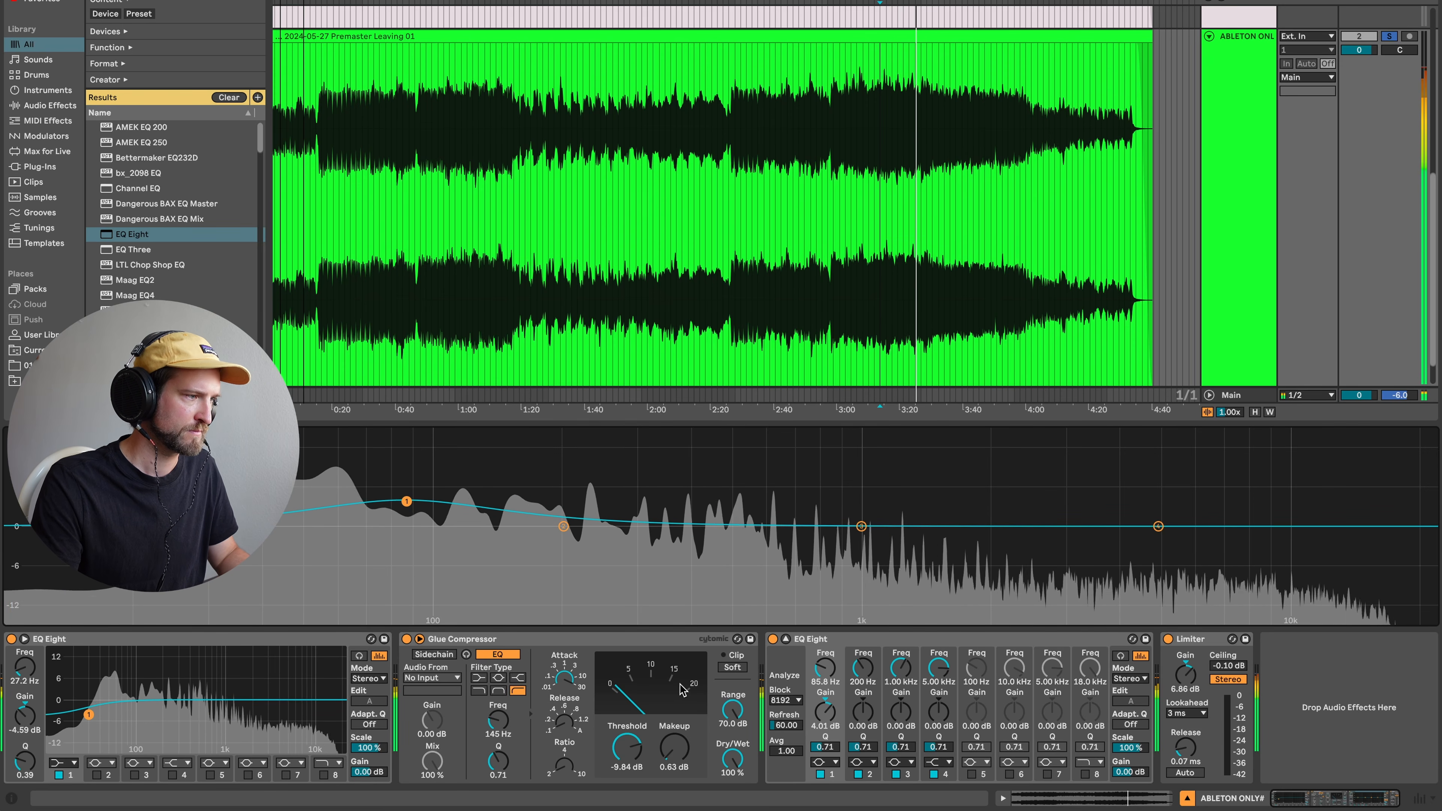
right_click(810, 728)
click(822, 750)
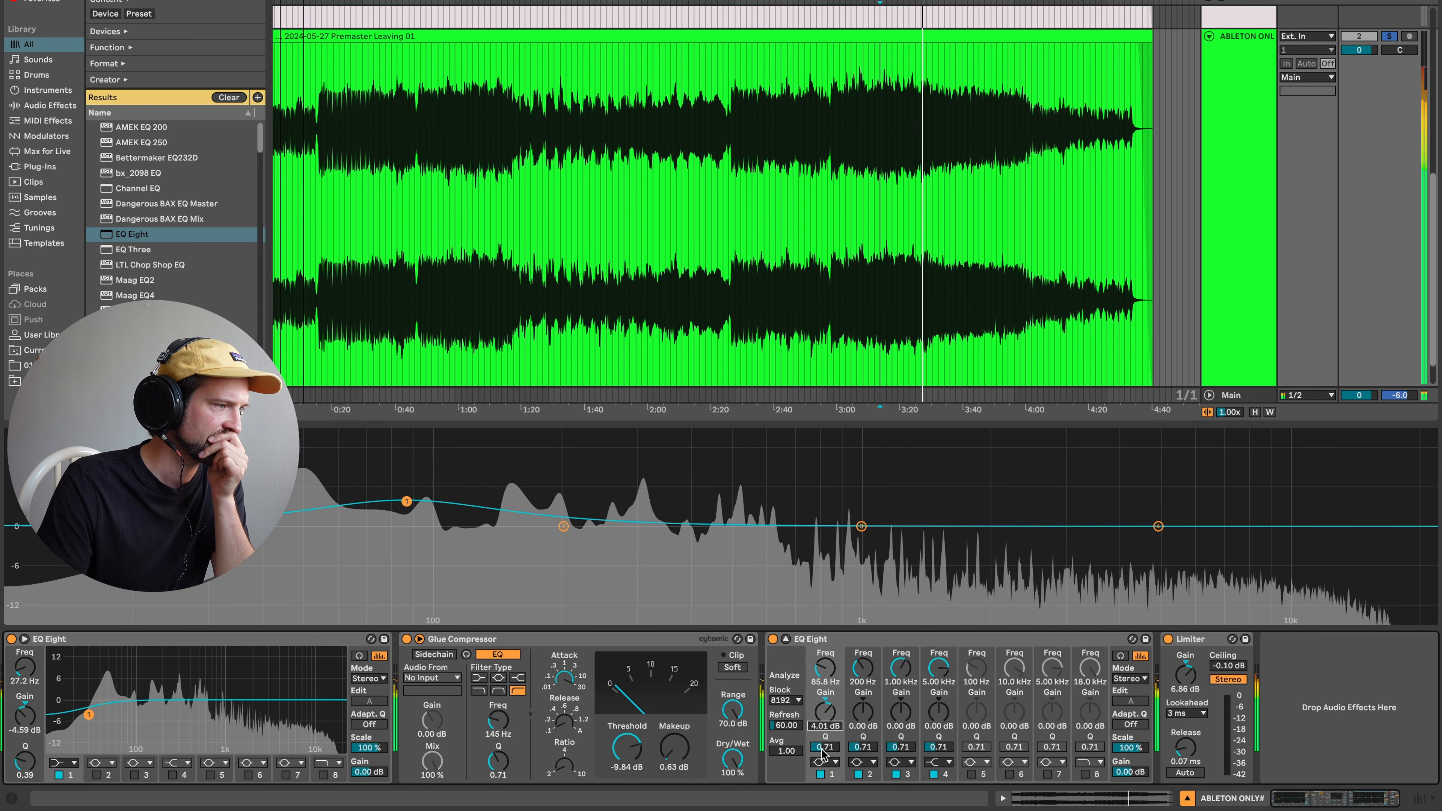
drag(824, 748, 825, 741)
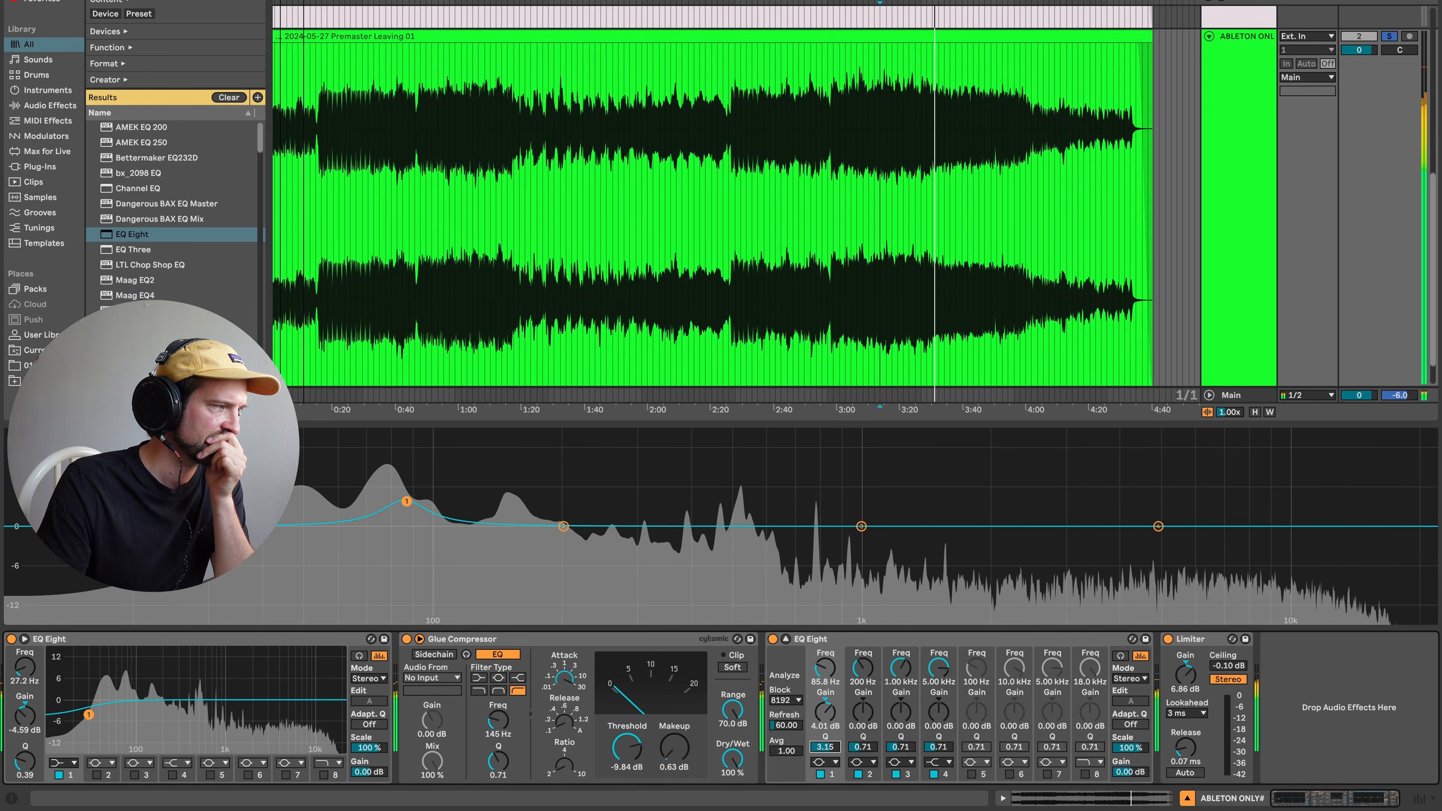
click(407, 501)
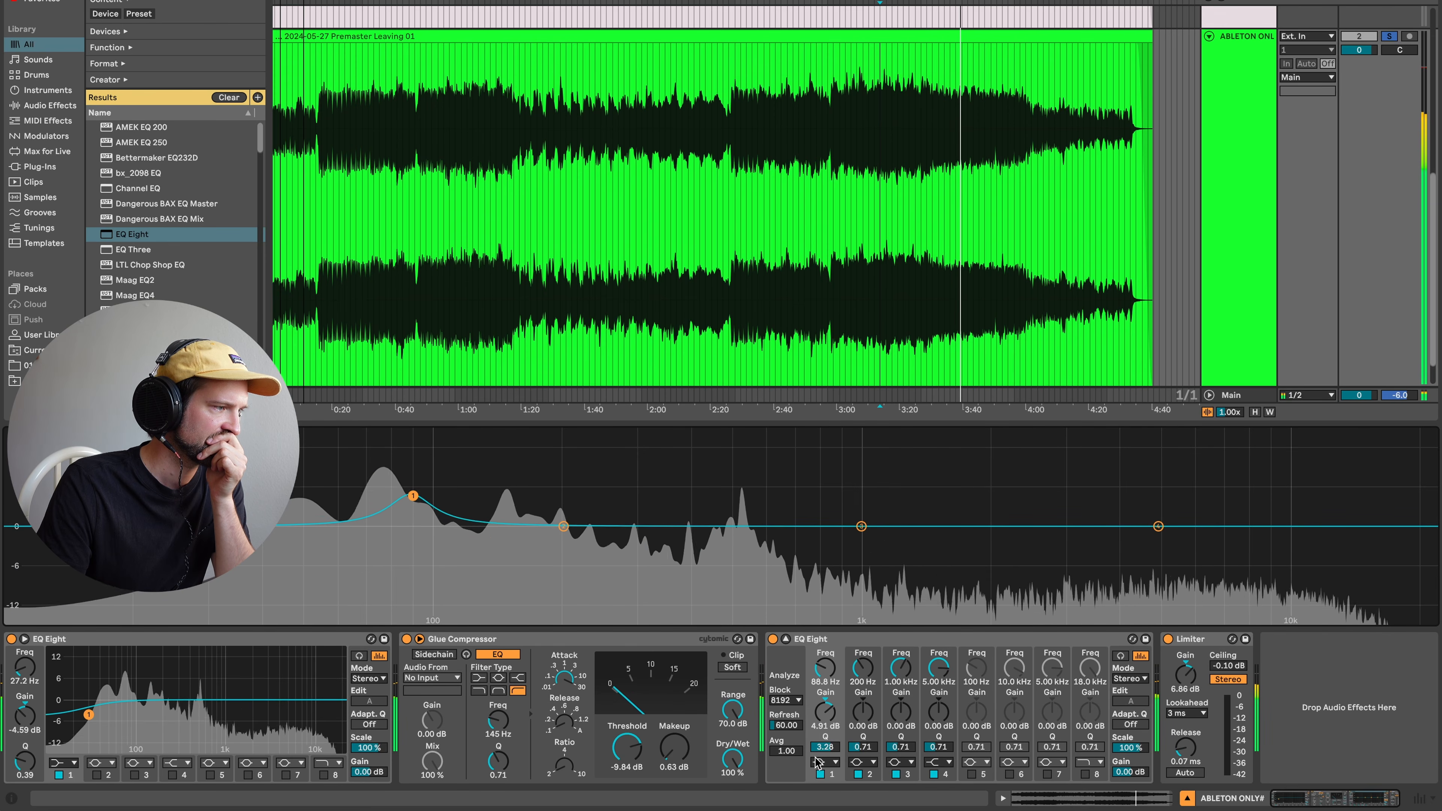
drag(822, 721, 822, 728)
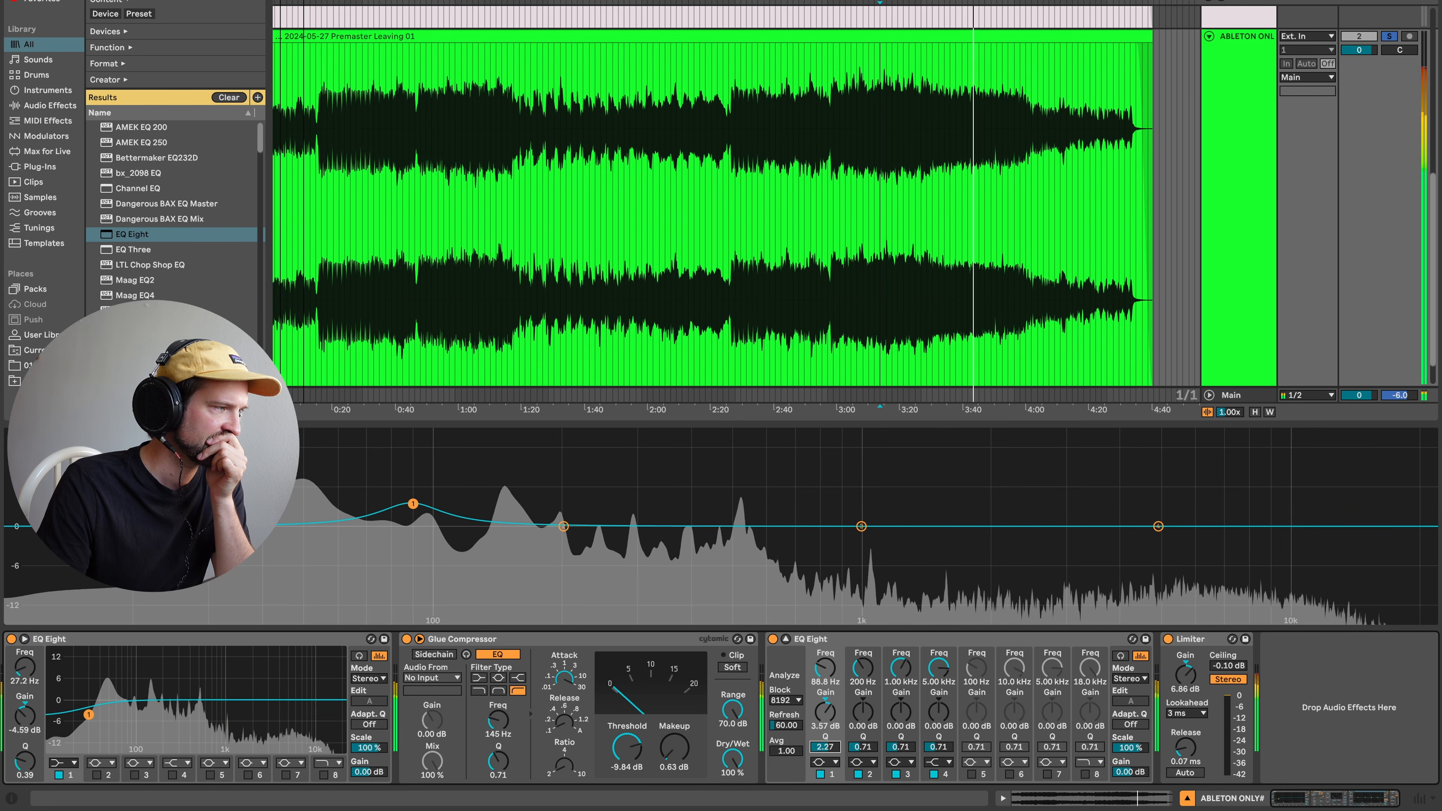
drag(416, 508, 414, 508)
- Make band 2 a narrow -2.07 dB cut at 235 Hz
drag(563, 526, 592, 541)
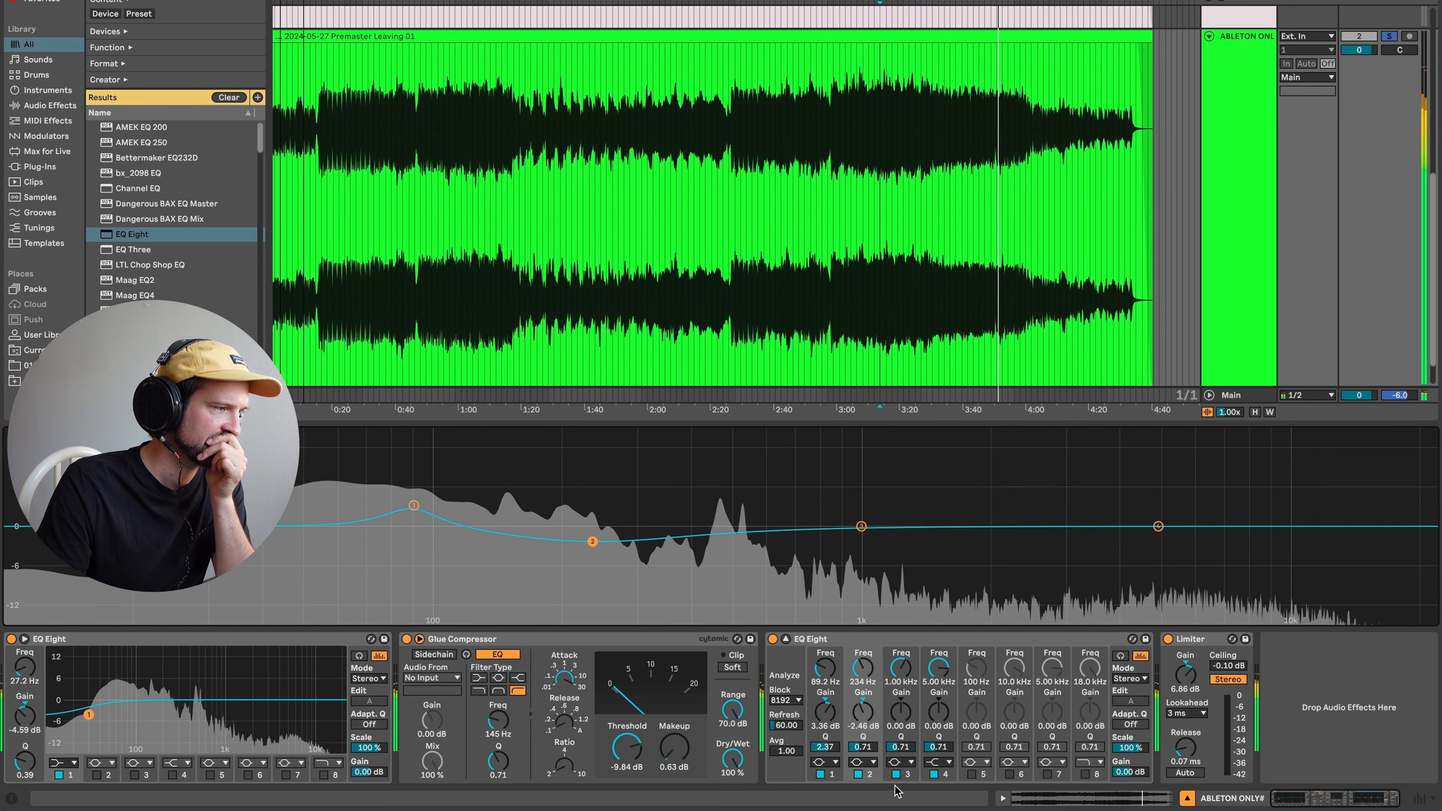
drag(863, 748, 863, 709)
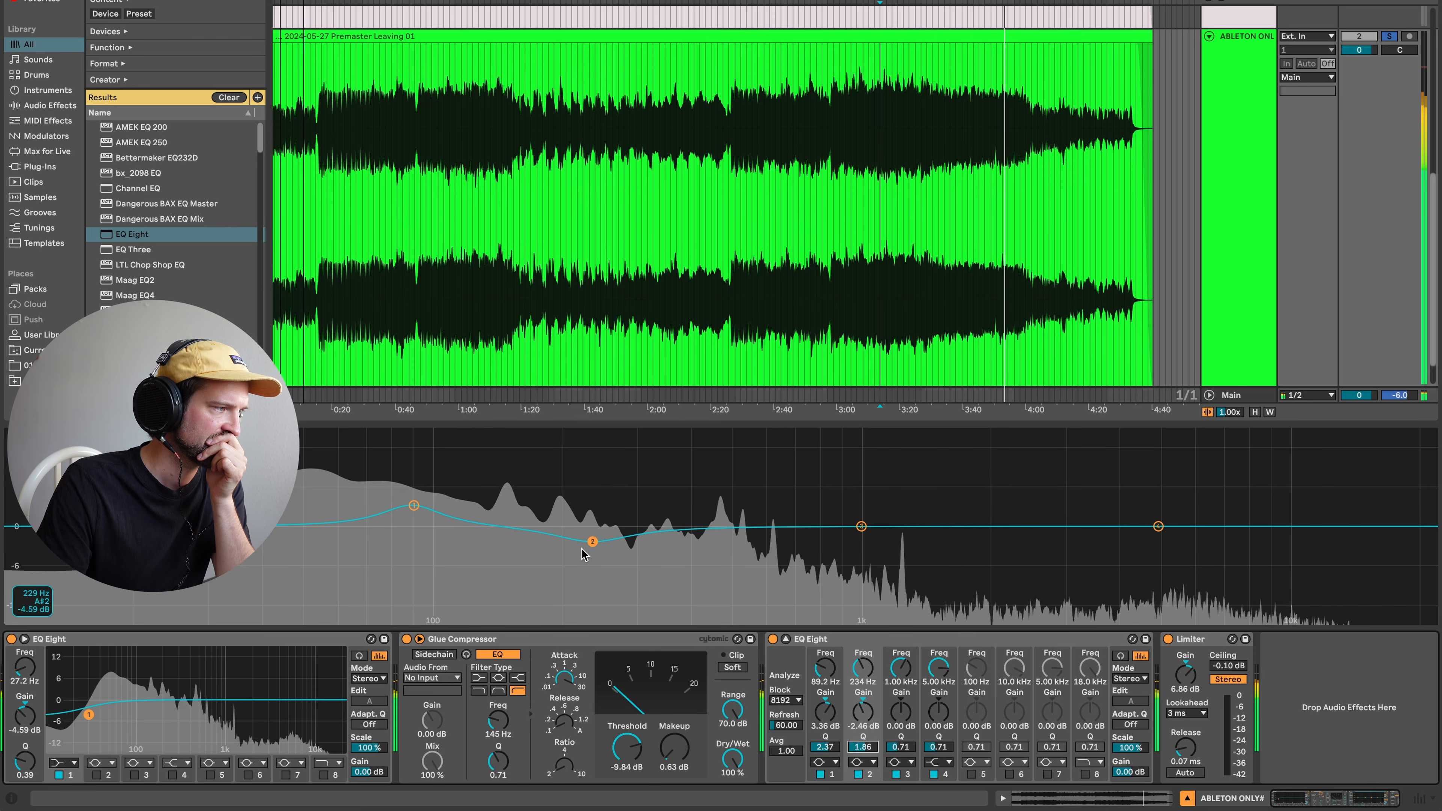
drag(592, 542, 593, 539)
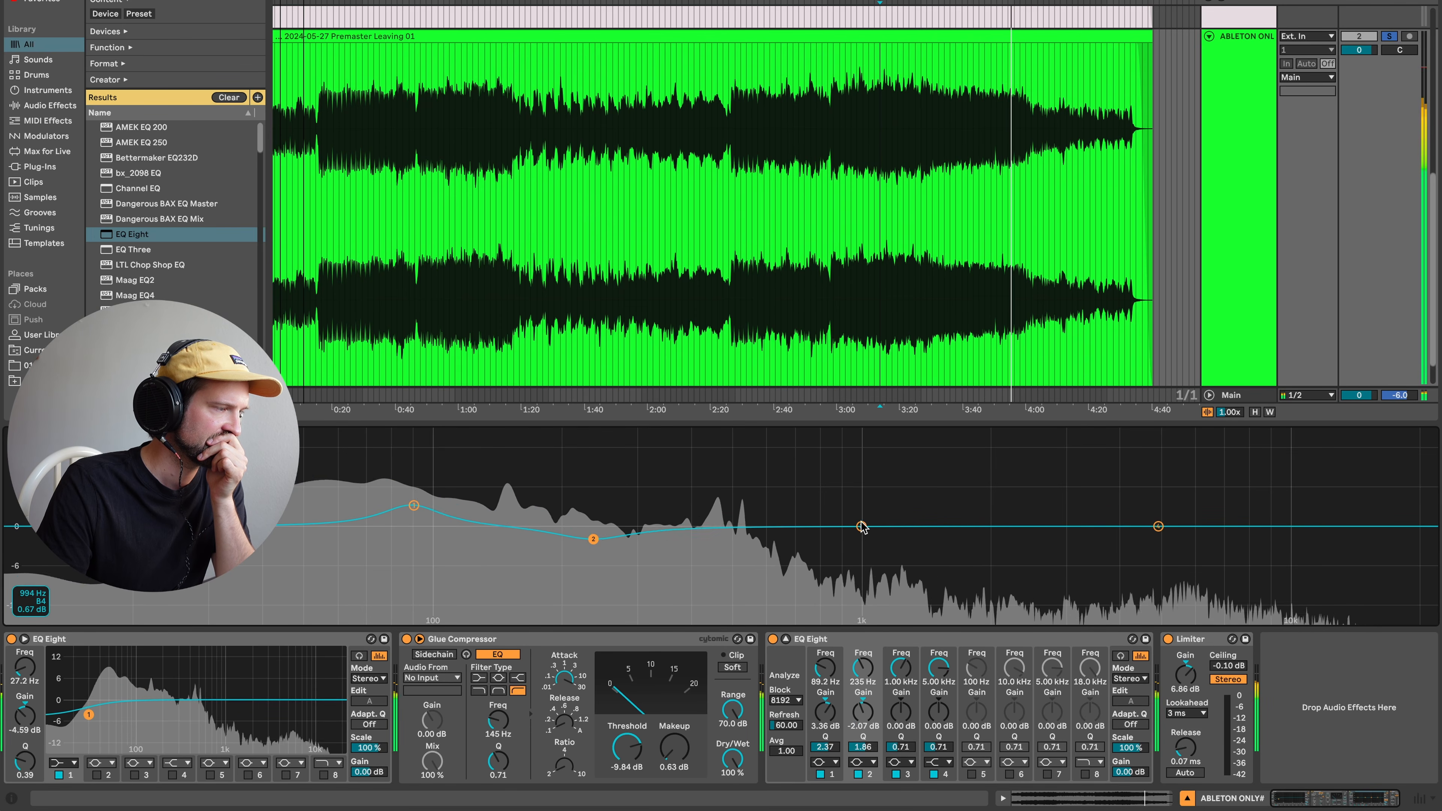
- Lift band 3 about +2.8 dB near 1.42 kHz and add a small band 4 lift near 4 kHz
drag(861, 526, 920, 509)
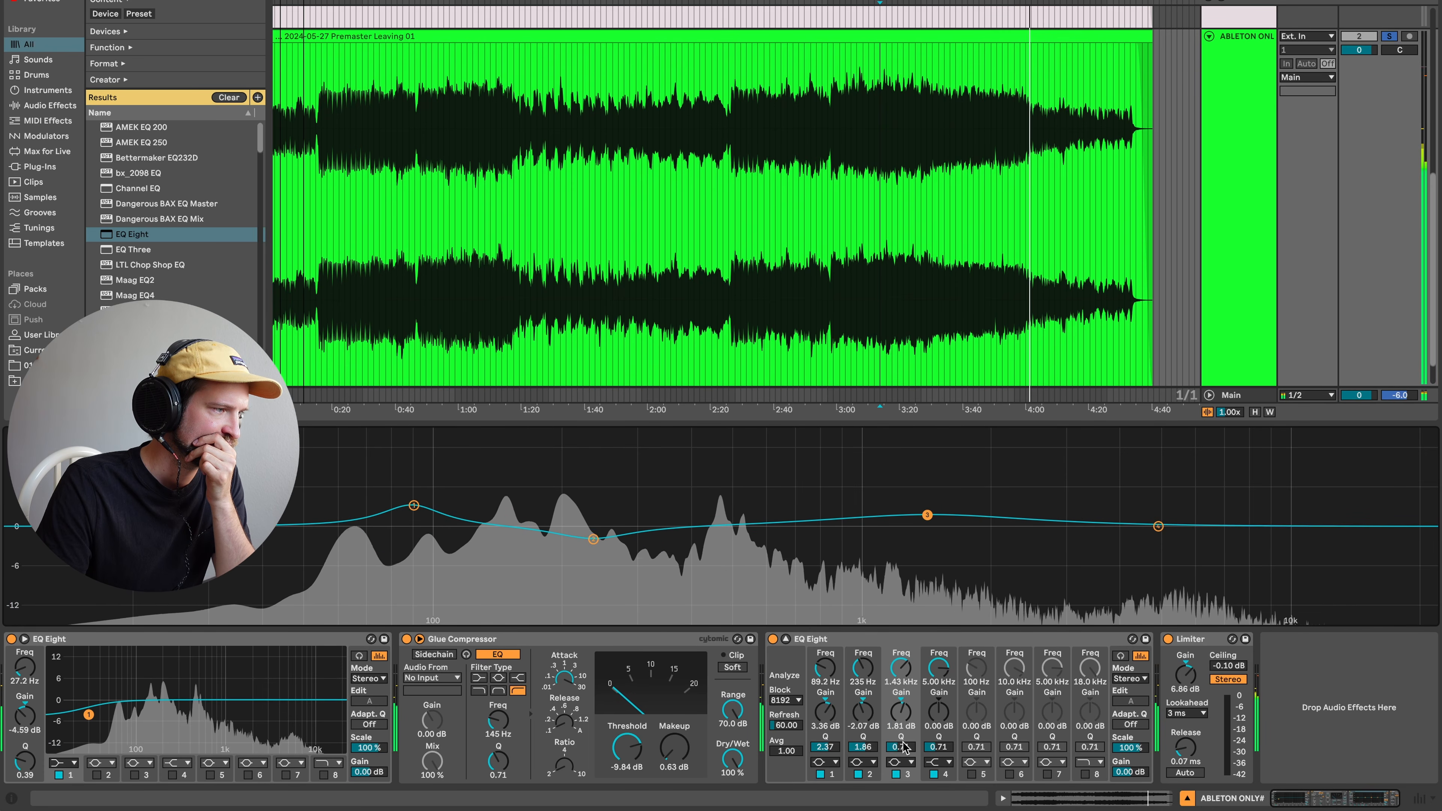
drag(927, 515, 929, 516)
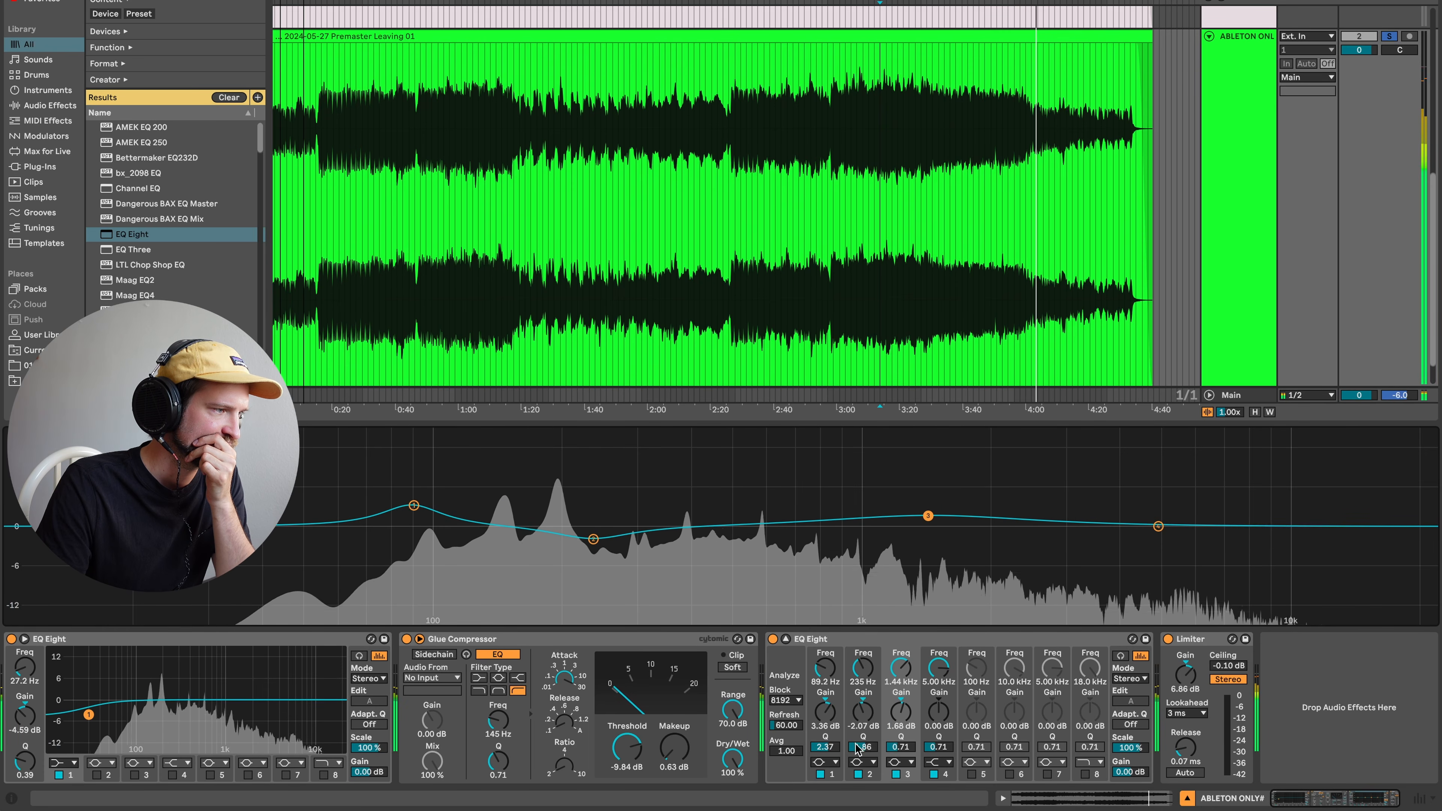
drag(902, 747, 901, 724)
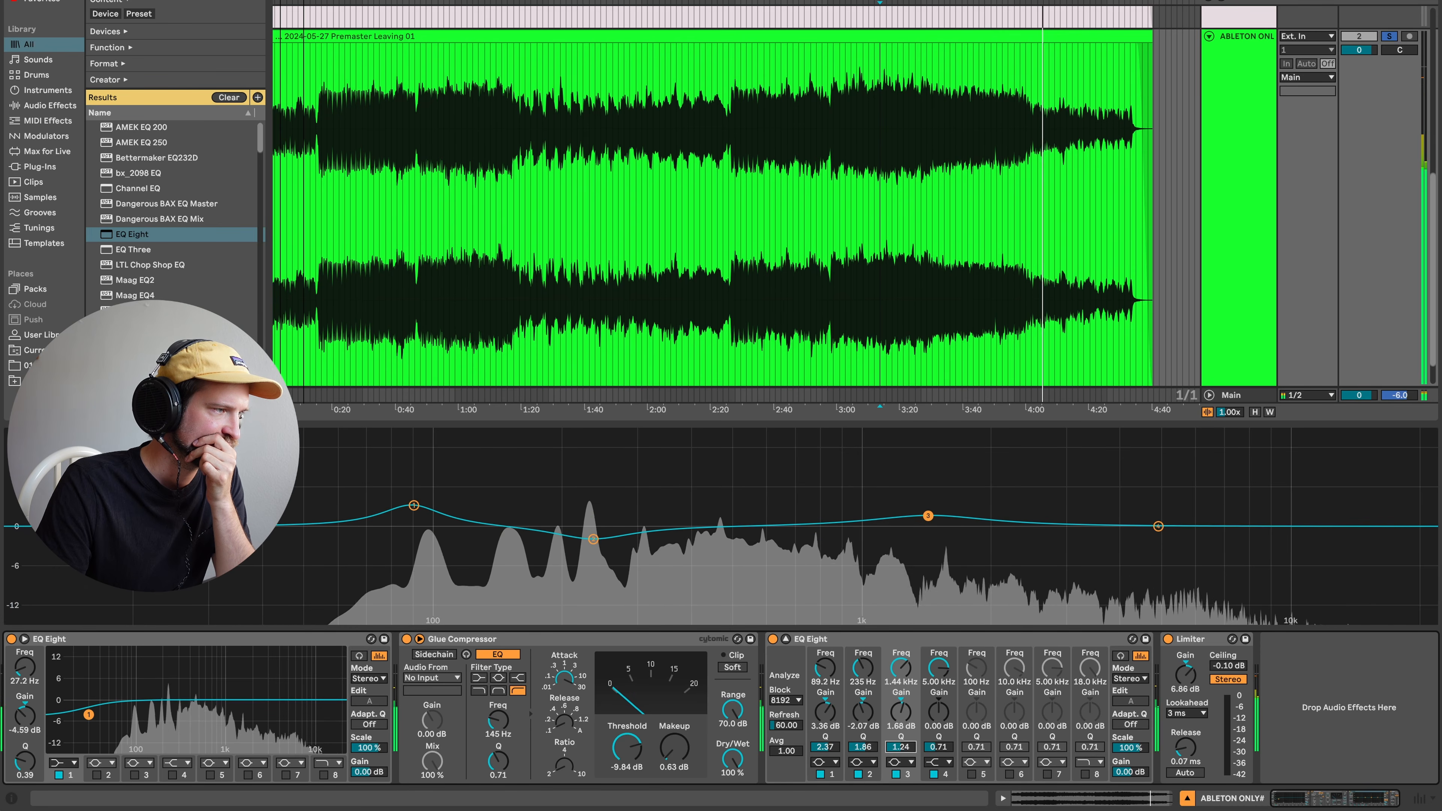
click(859, 135)
drag(929, 515, 920, 516)
drag(1158, 526, 1127, 513)
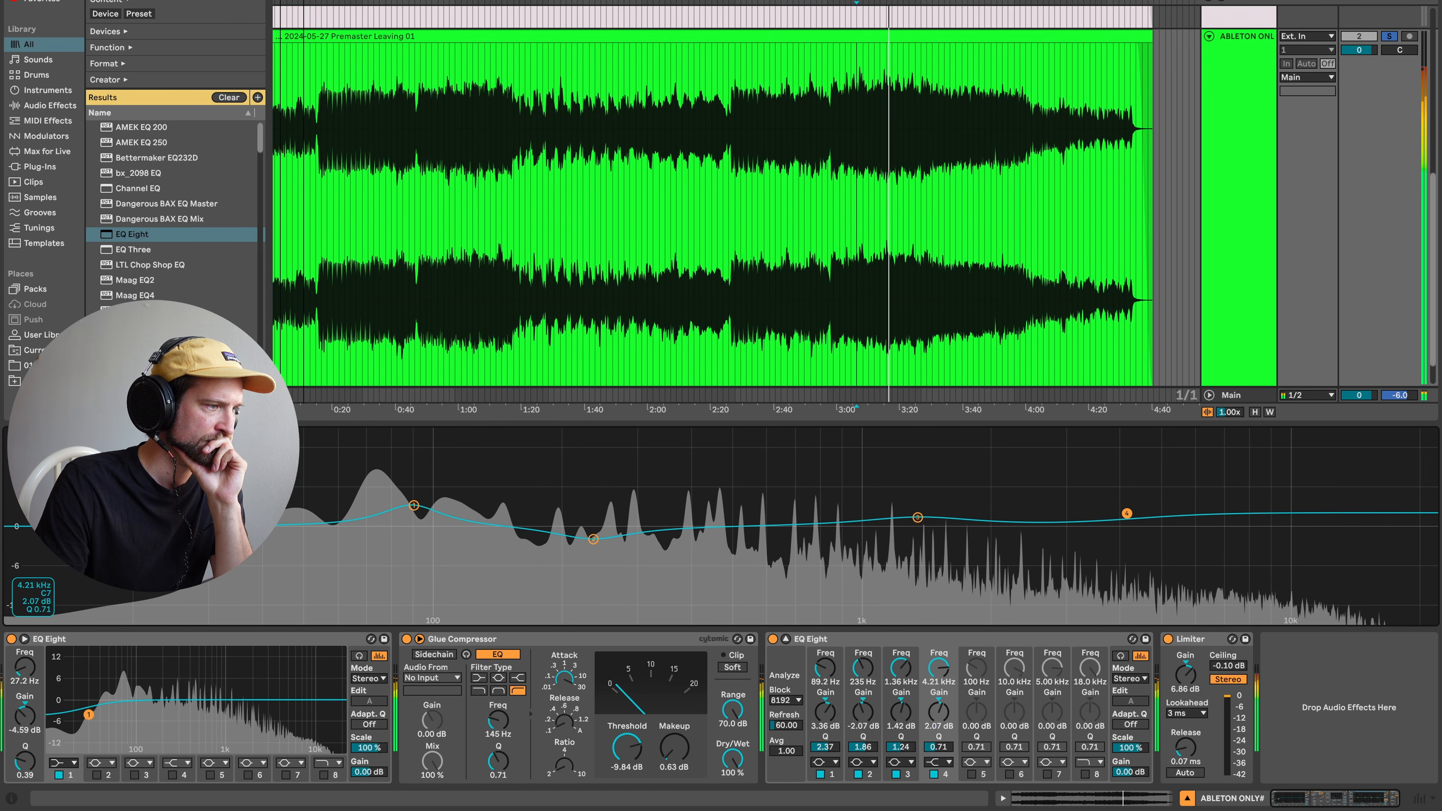
- Make band 4 a bell boosting +3.23 dB at 4.46 kHz
click(939, 762)
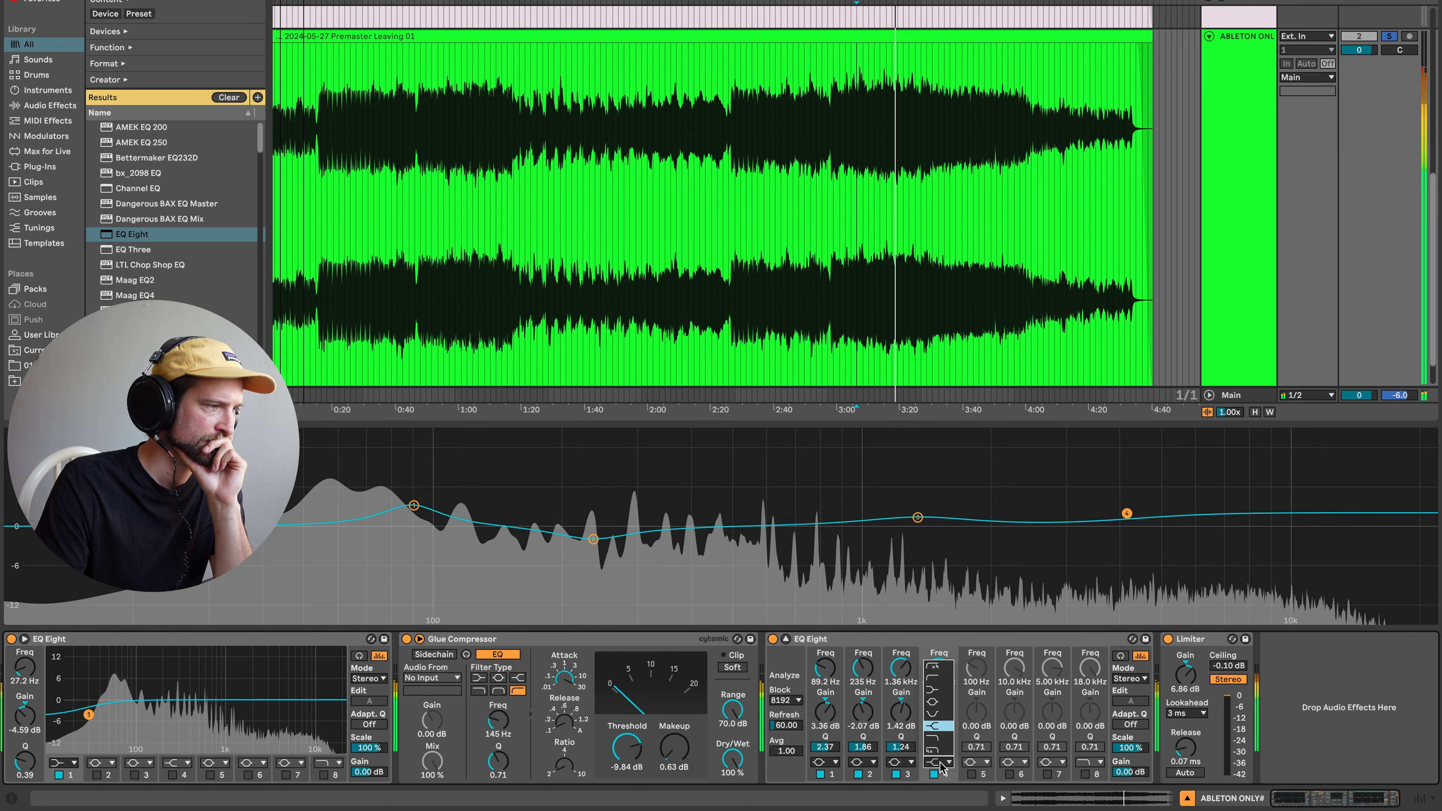
click(934, 703)
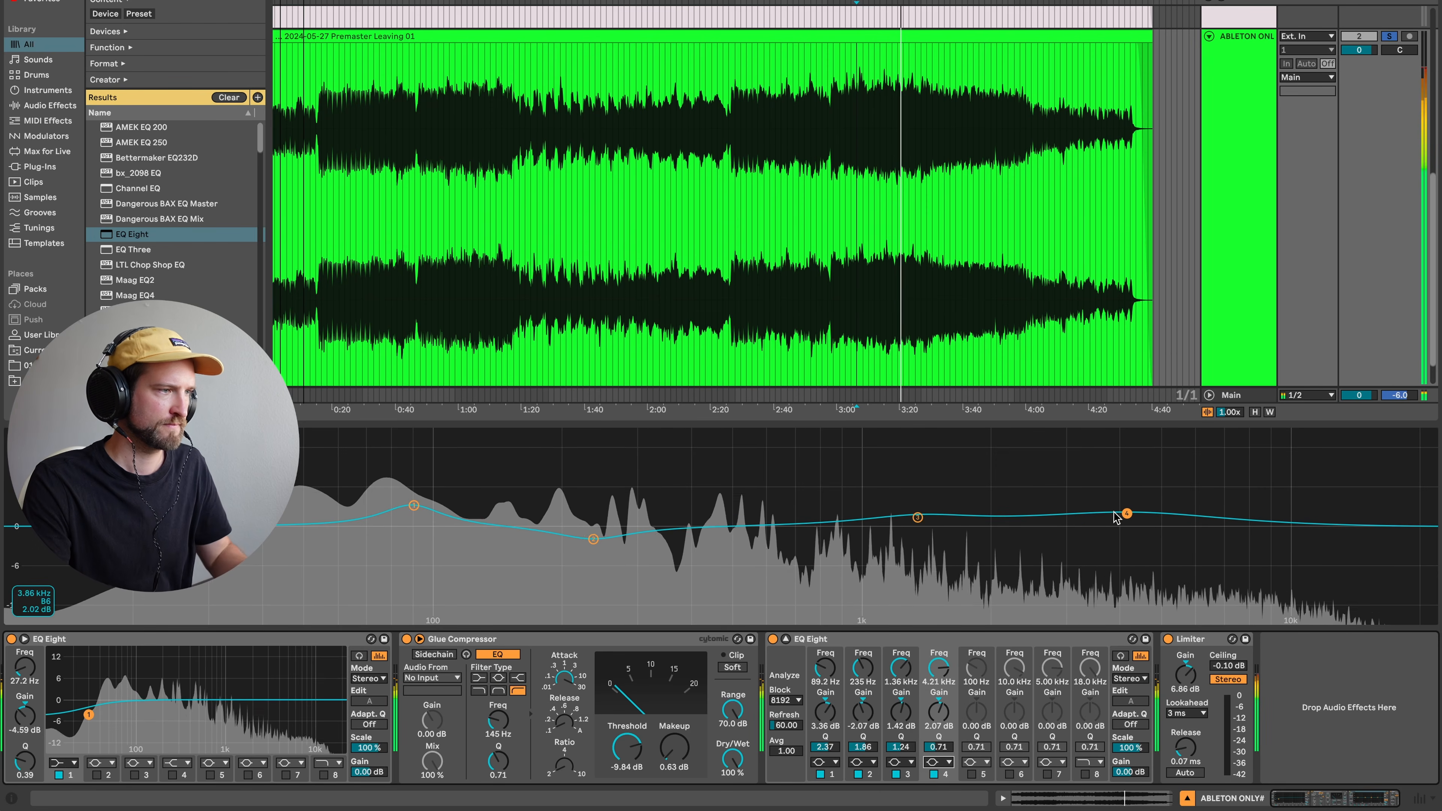
drag(1127, 514, 1193, 516)
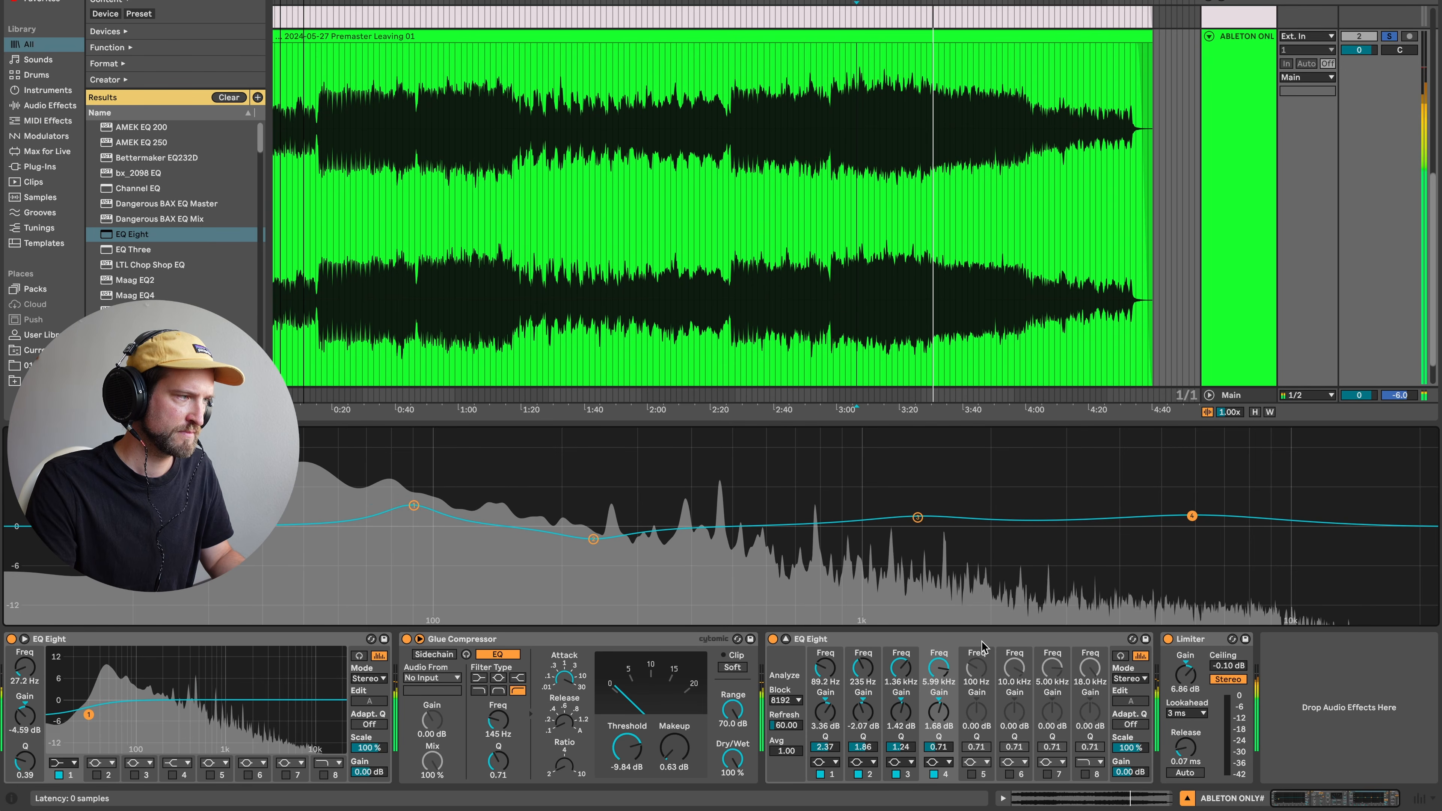
- Replay from 3:00 and A/B the second EQ Eight twice
key(space)
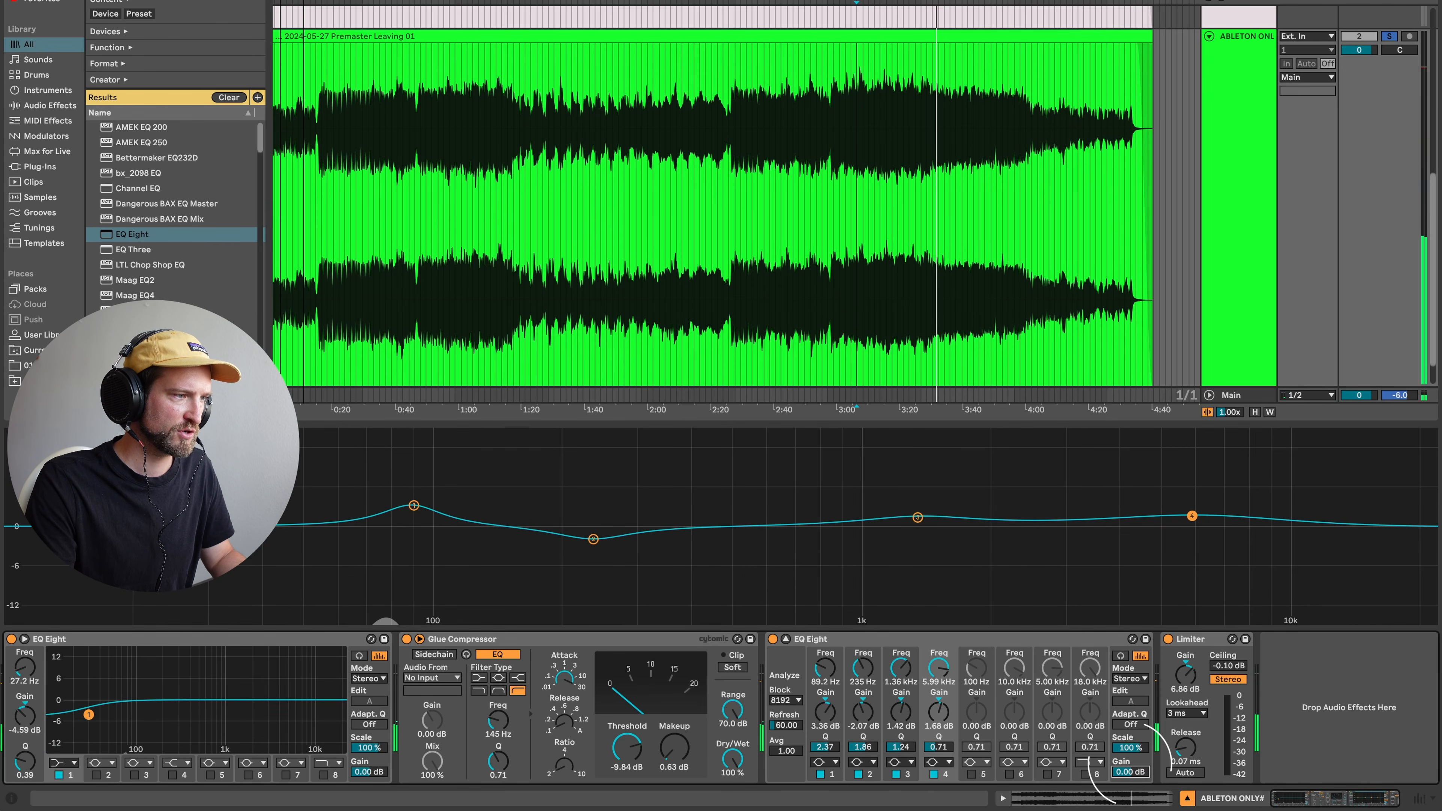
key(space)
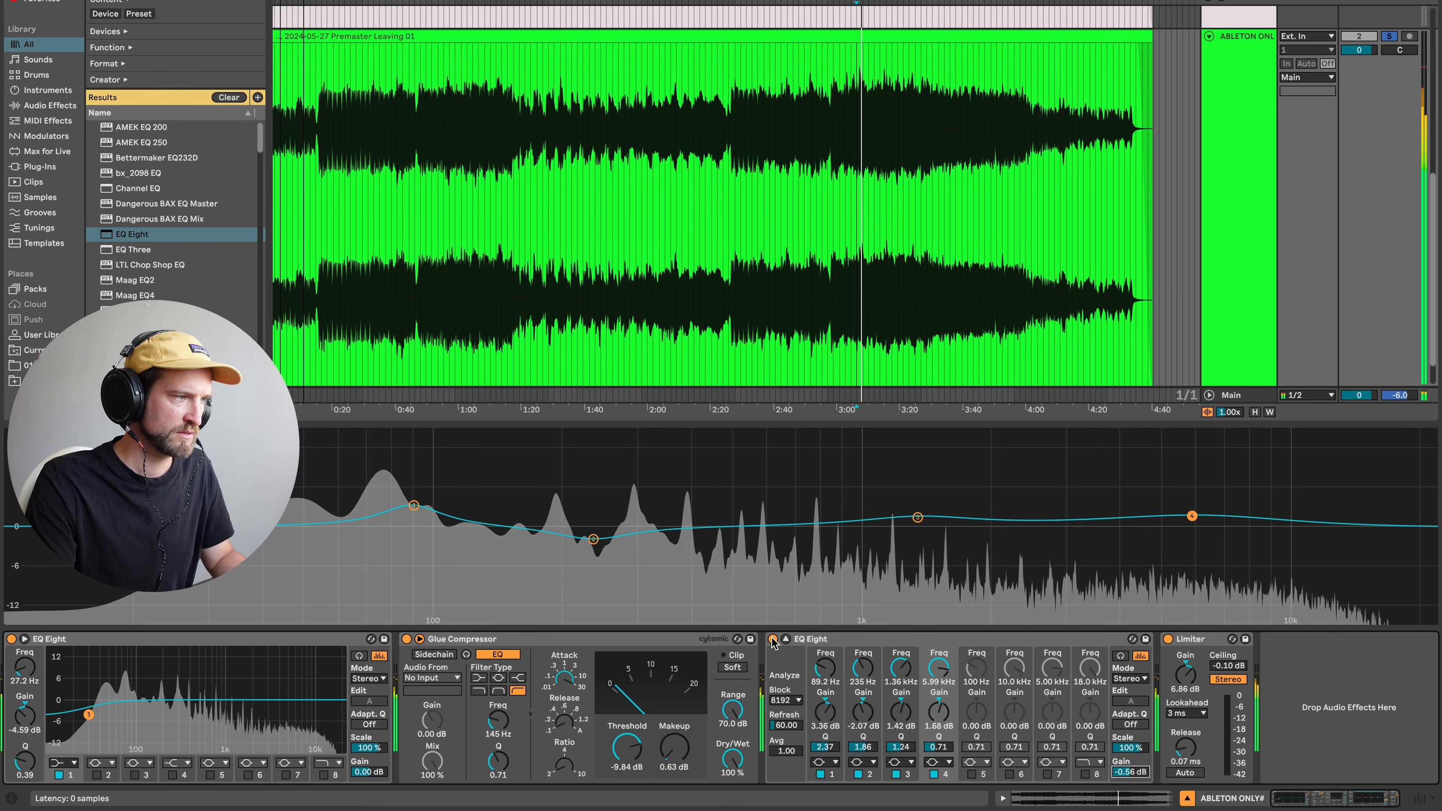
click(772, 640)
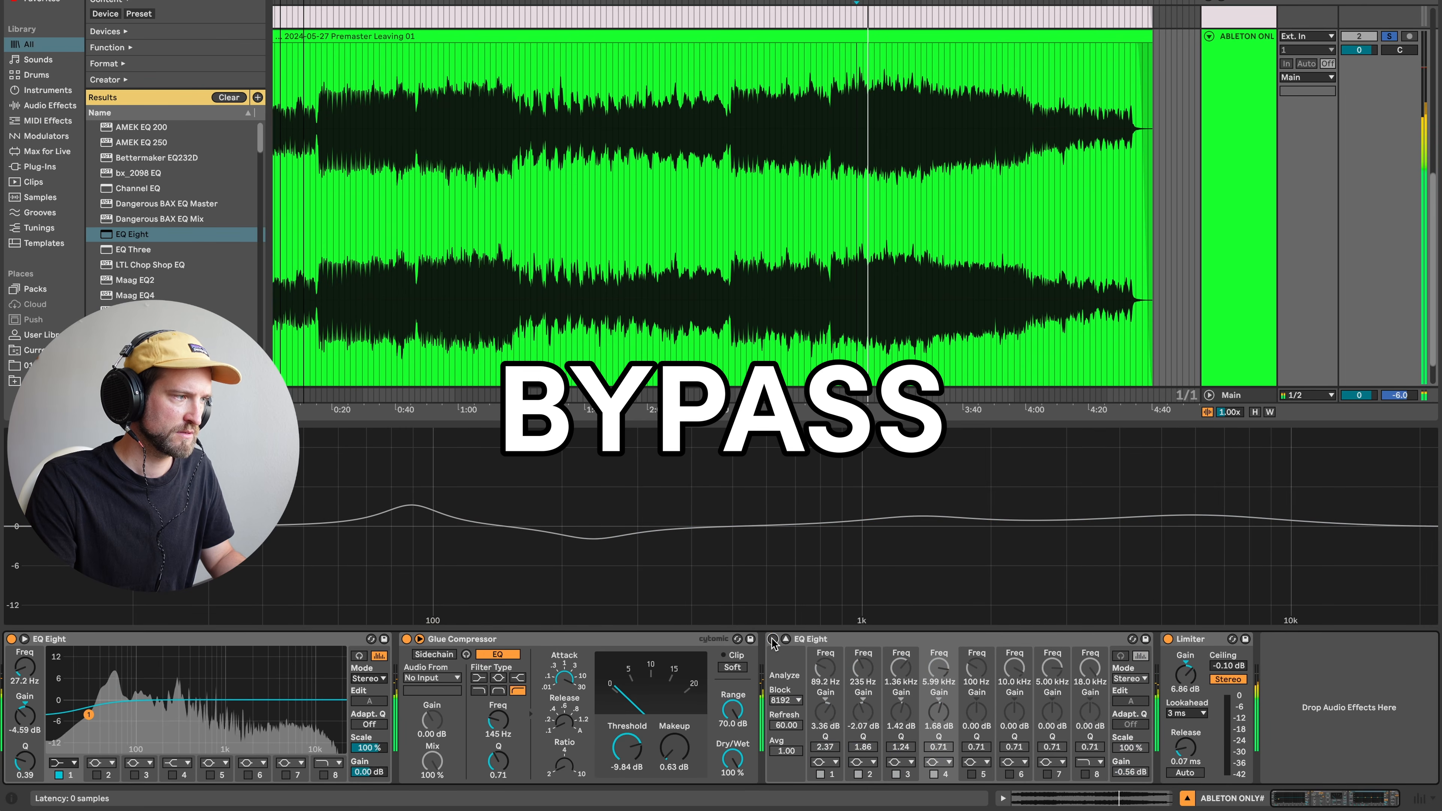
click(772, 640)
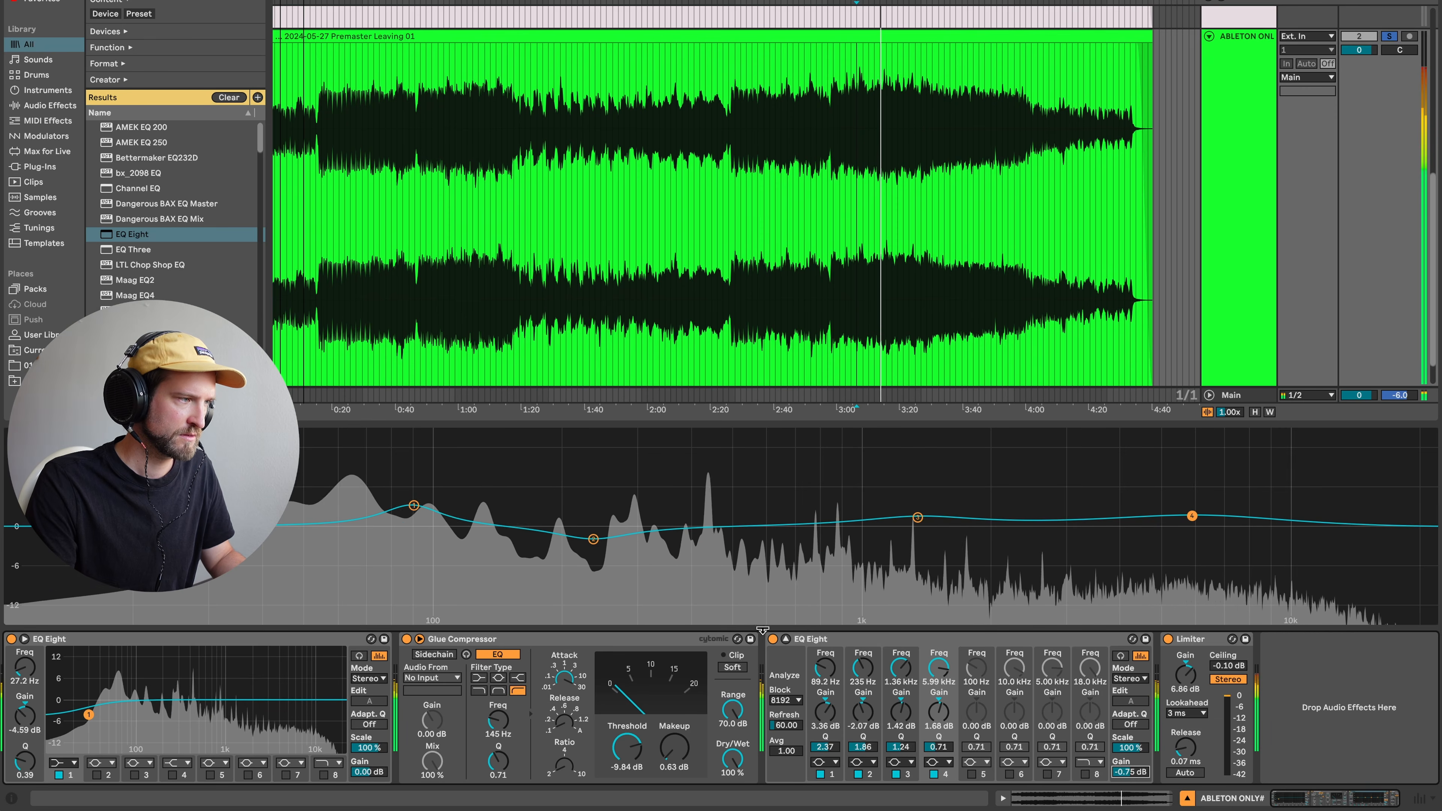
click(773, 640)
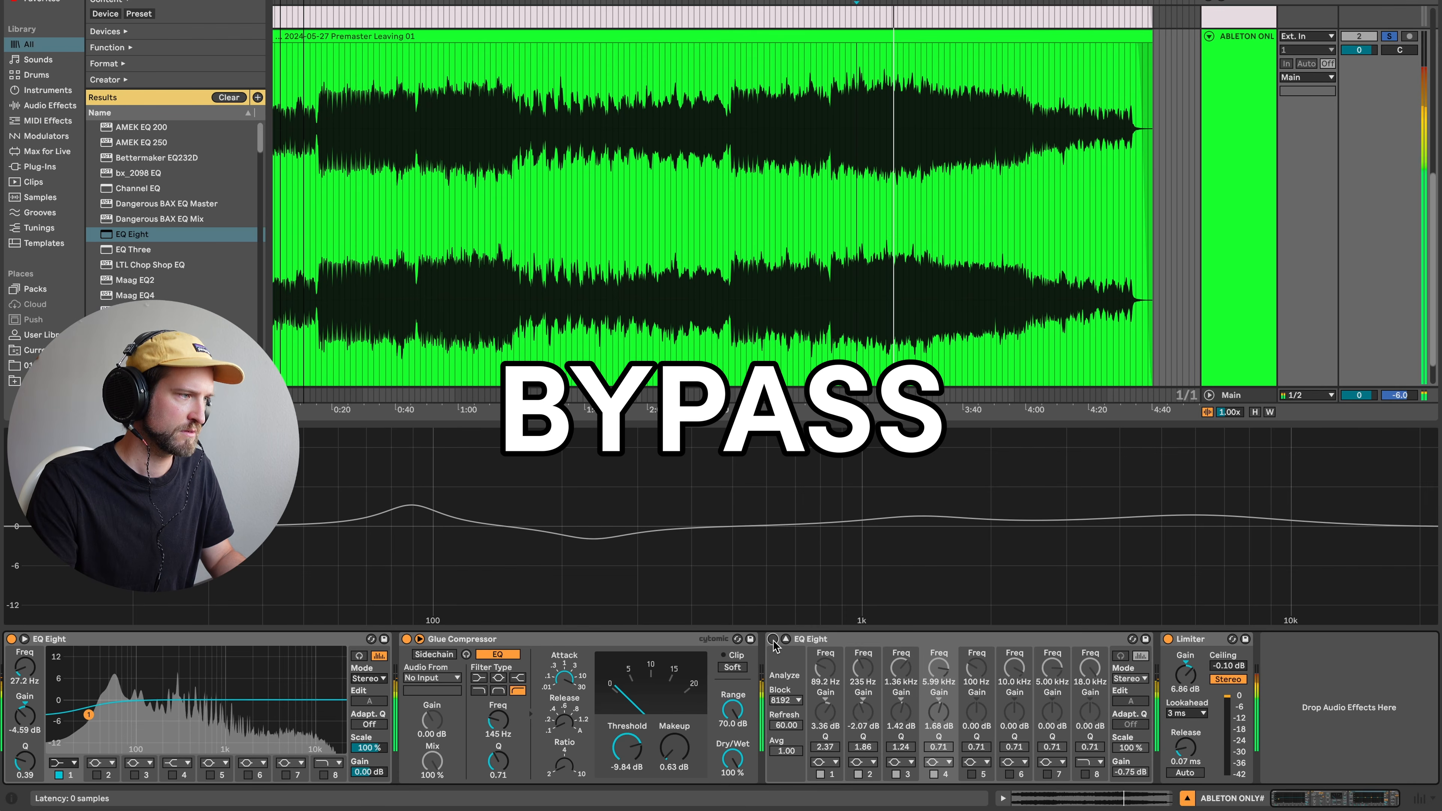
click(772, 640)
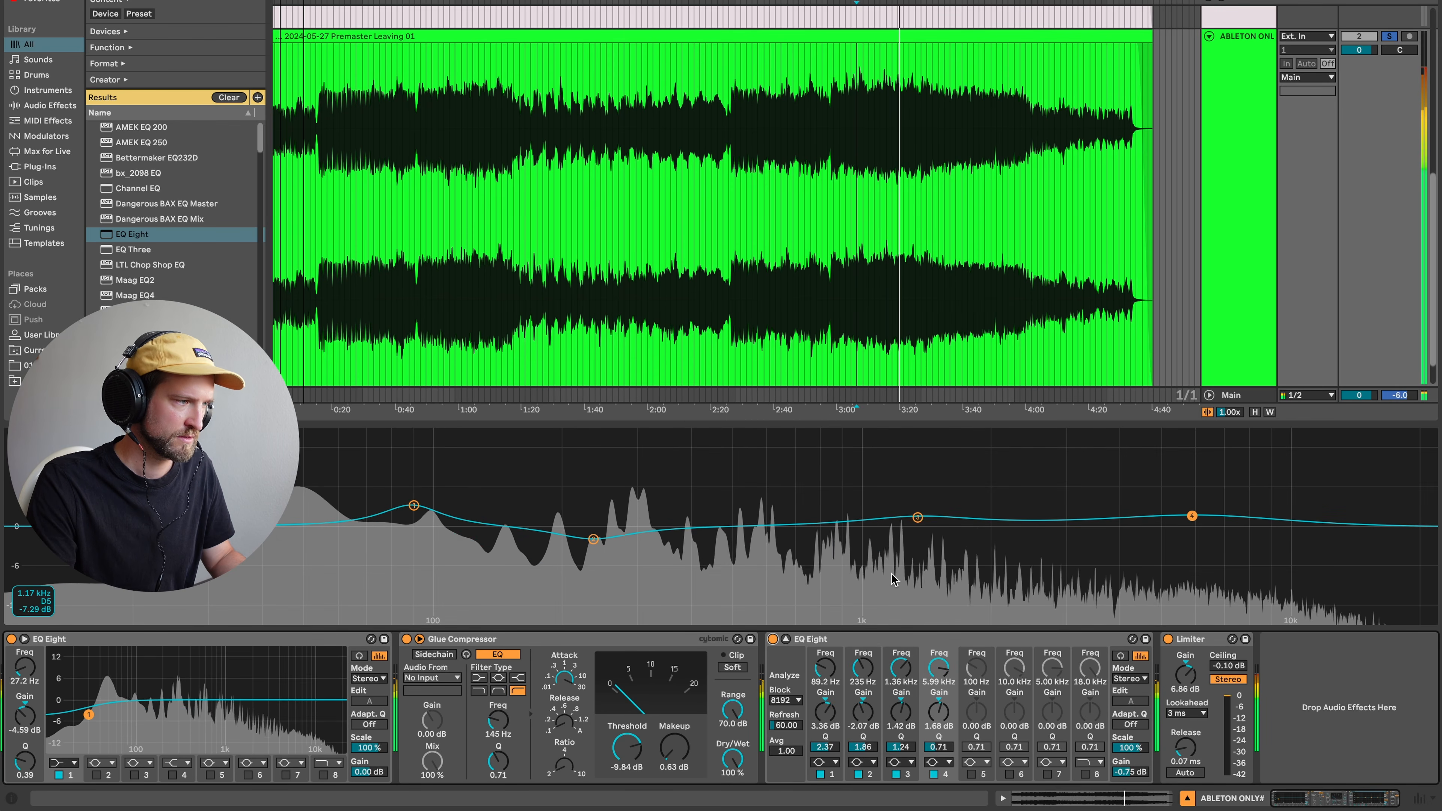
key(space)
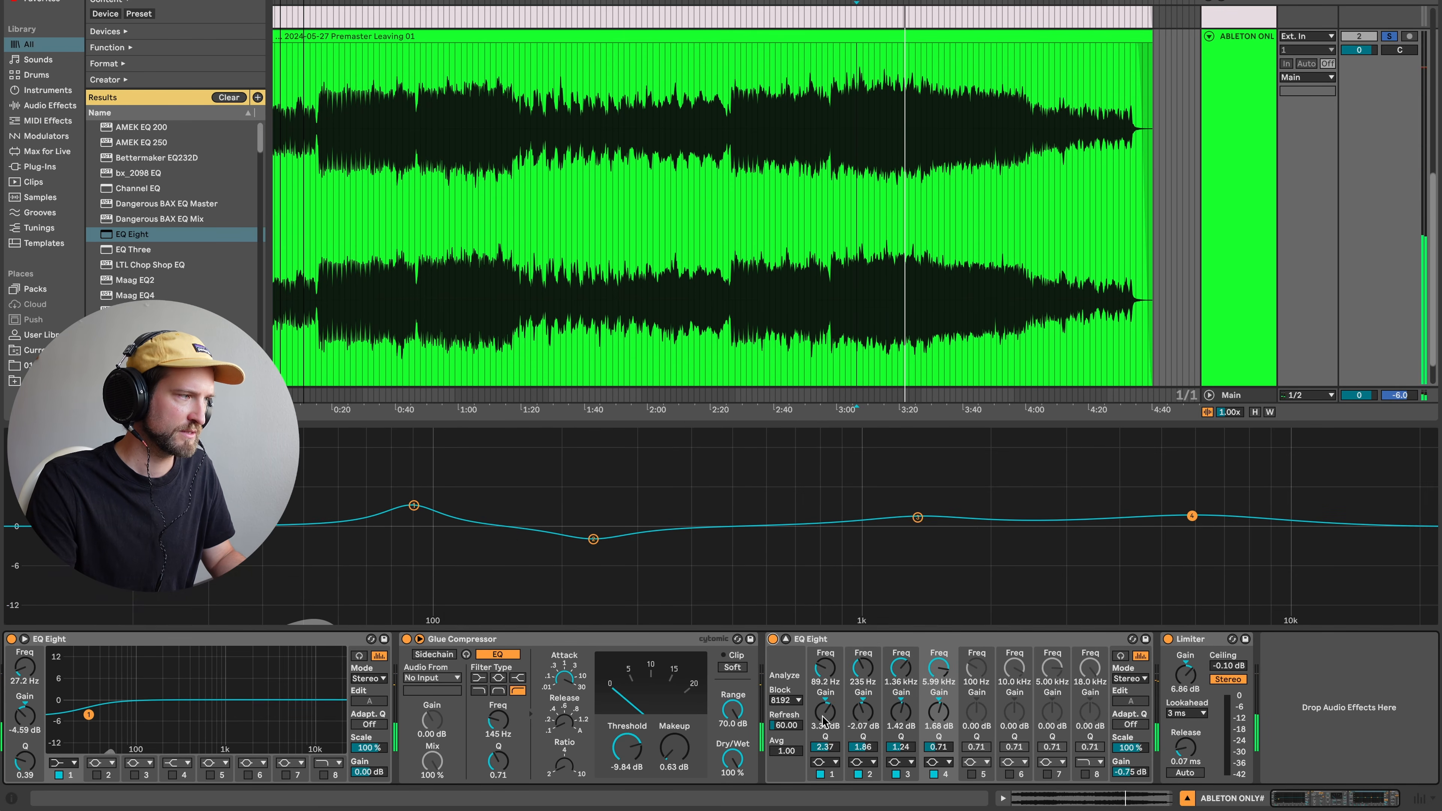
- Lower the 89.2 Hz boost to 2.14 dB and deepen the 235 Hz cut to -2.62 dB, then A/B again
drag(829, 724, 828, 718)
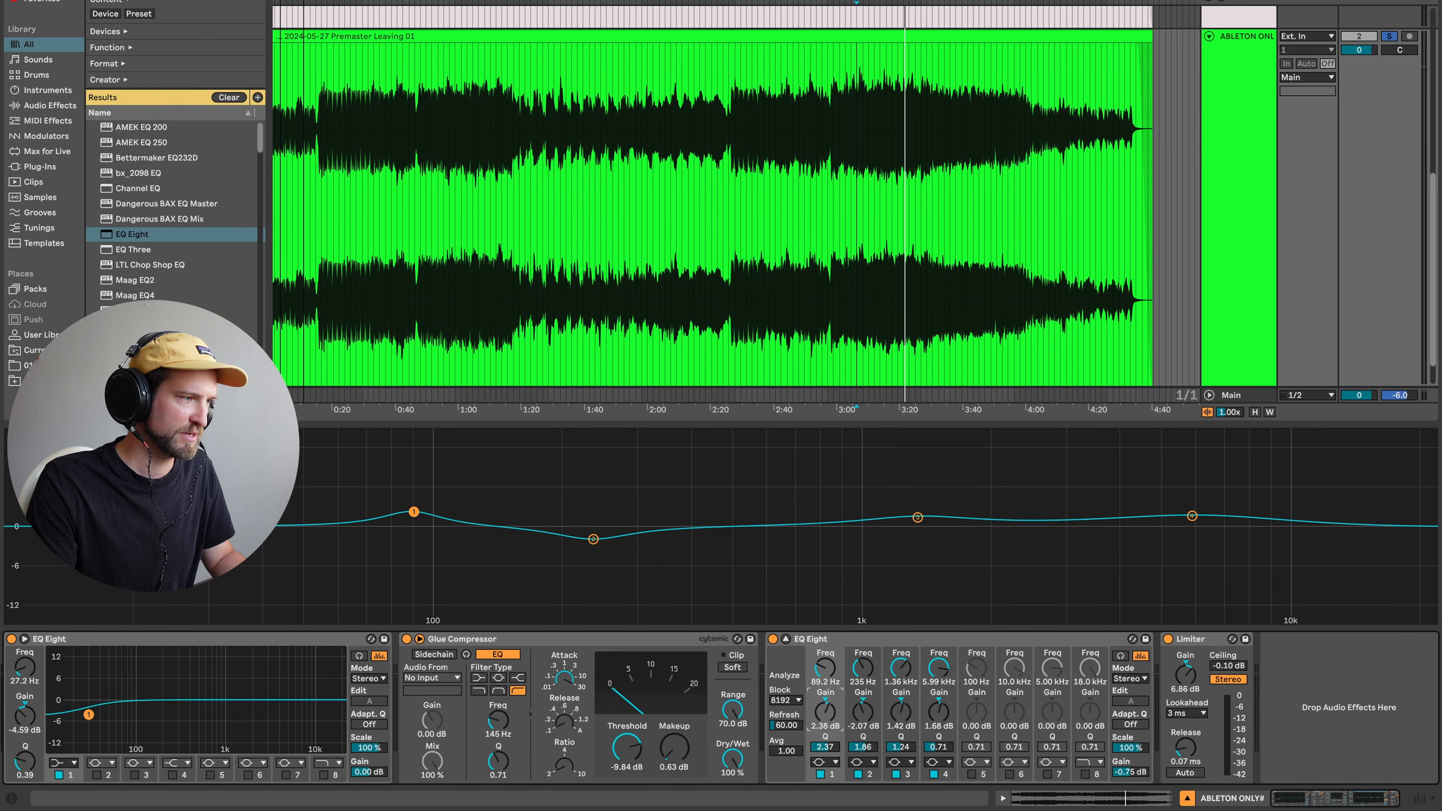
drag(845, 725, 845, 723)
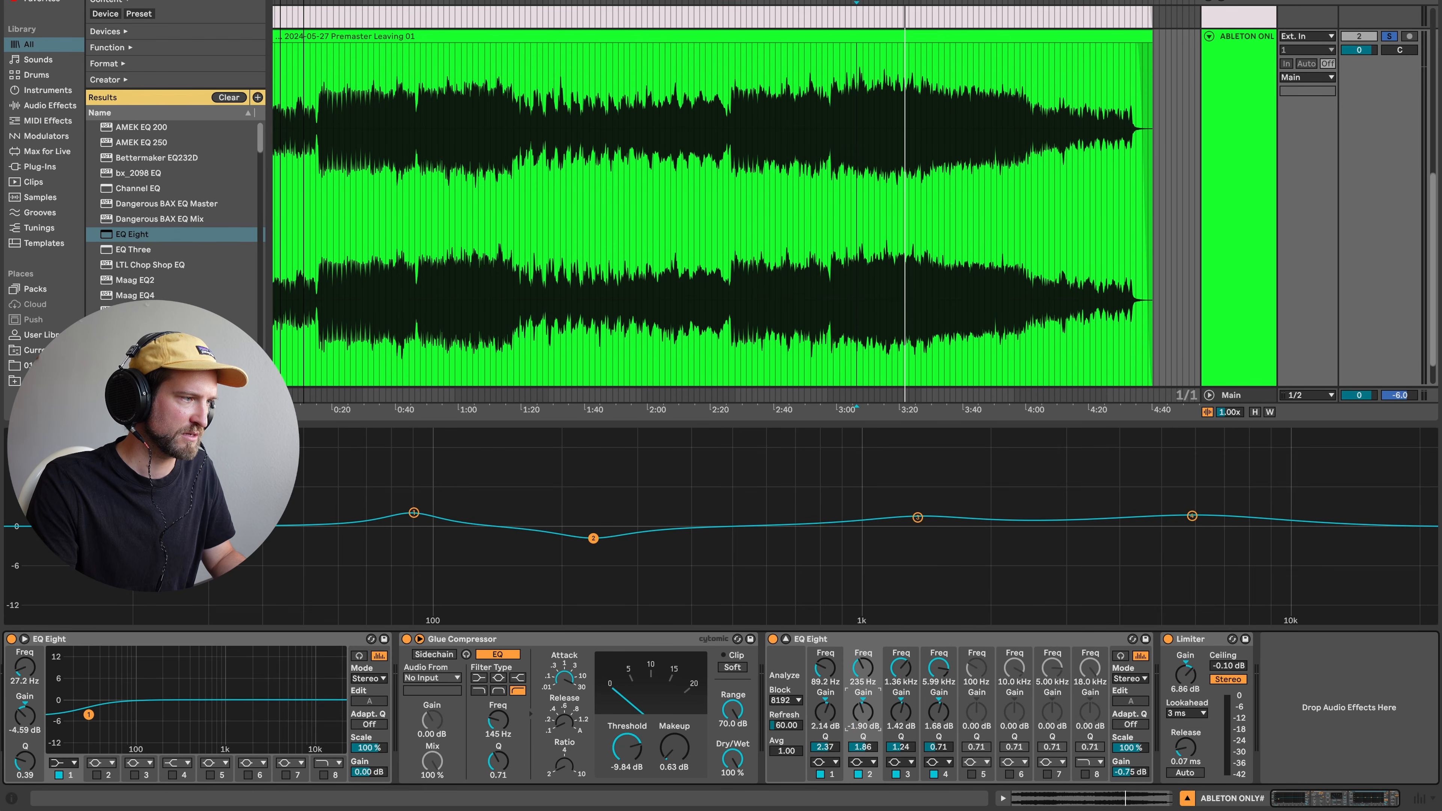
key(space)
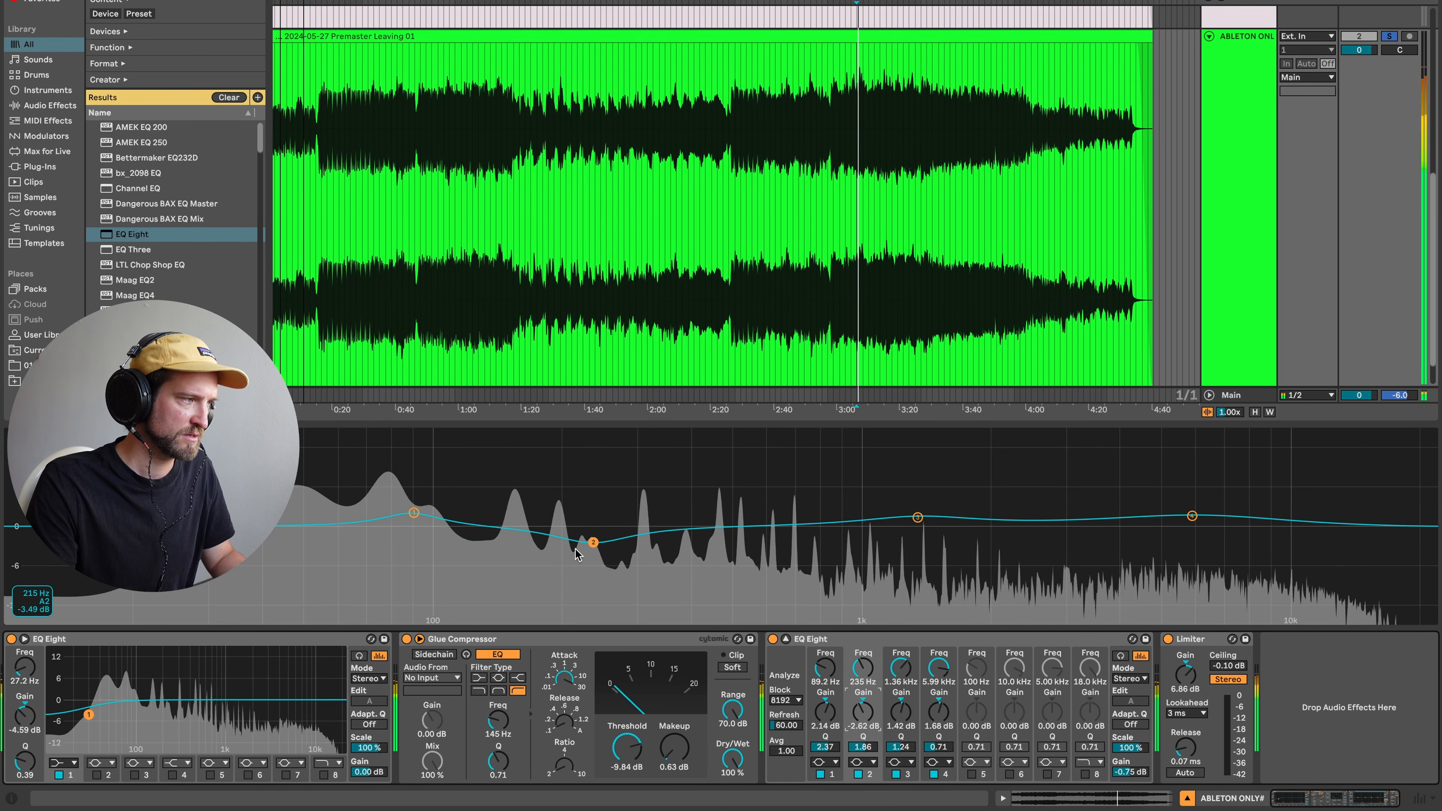
click(774, 639)
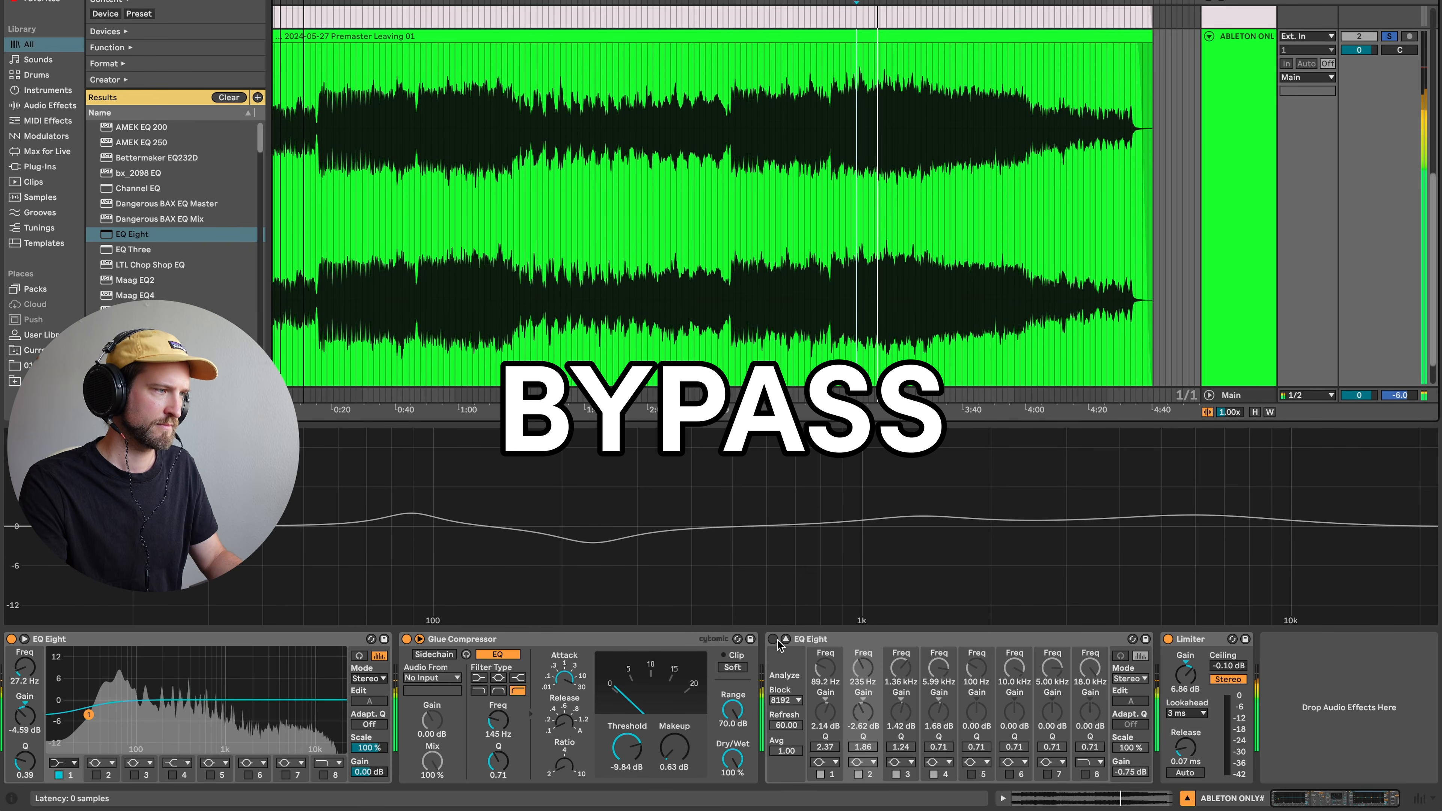
click(775, 640)
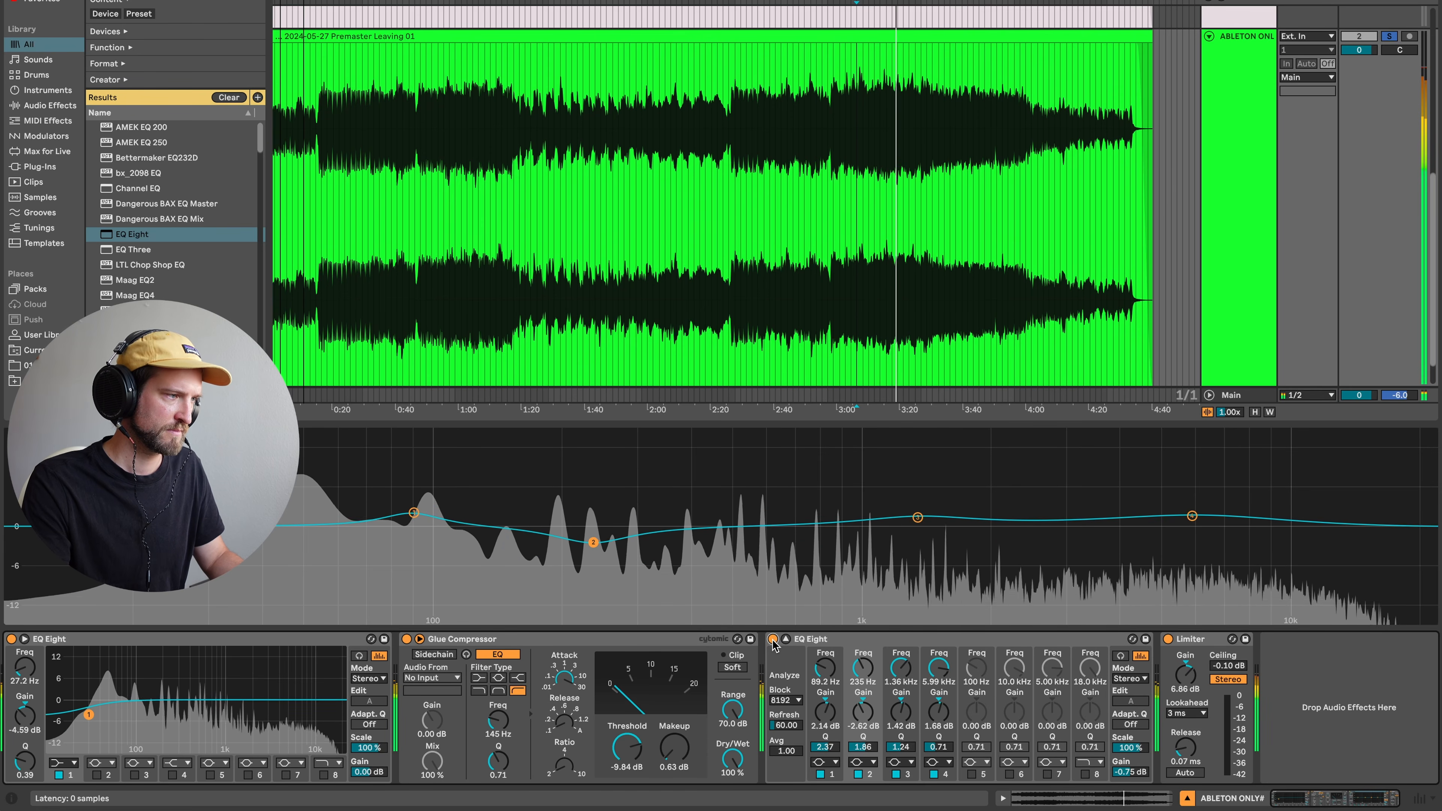
click(774, 639)
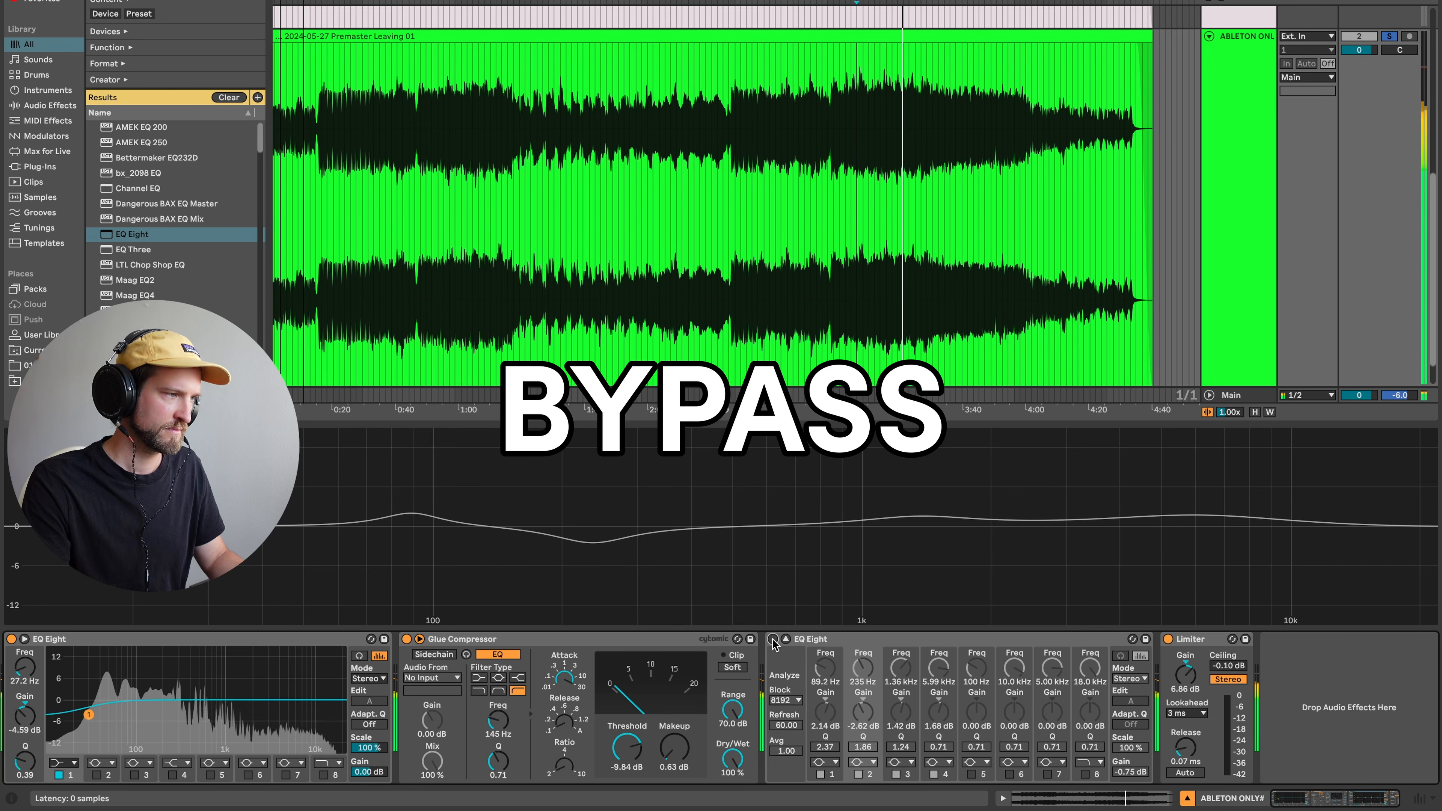
click(773, 639)
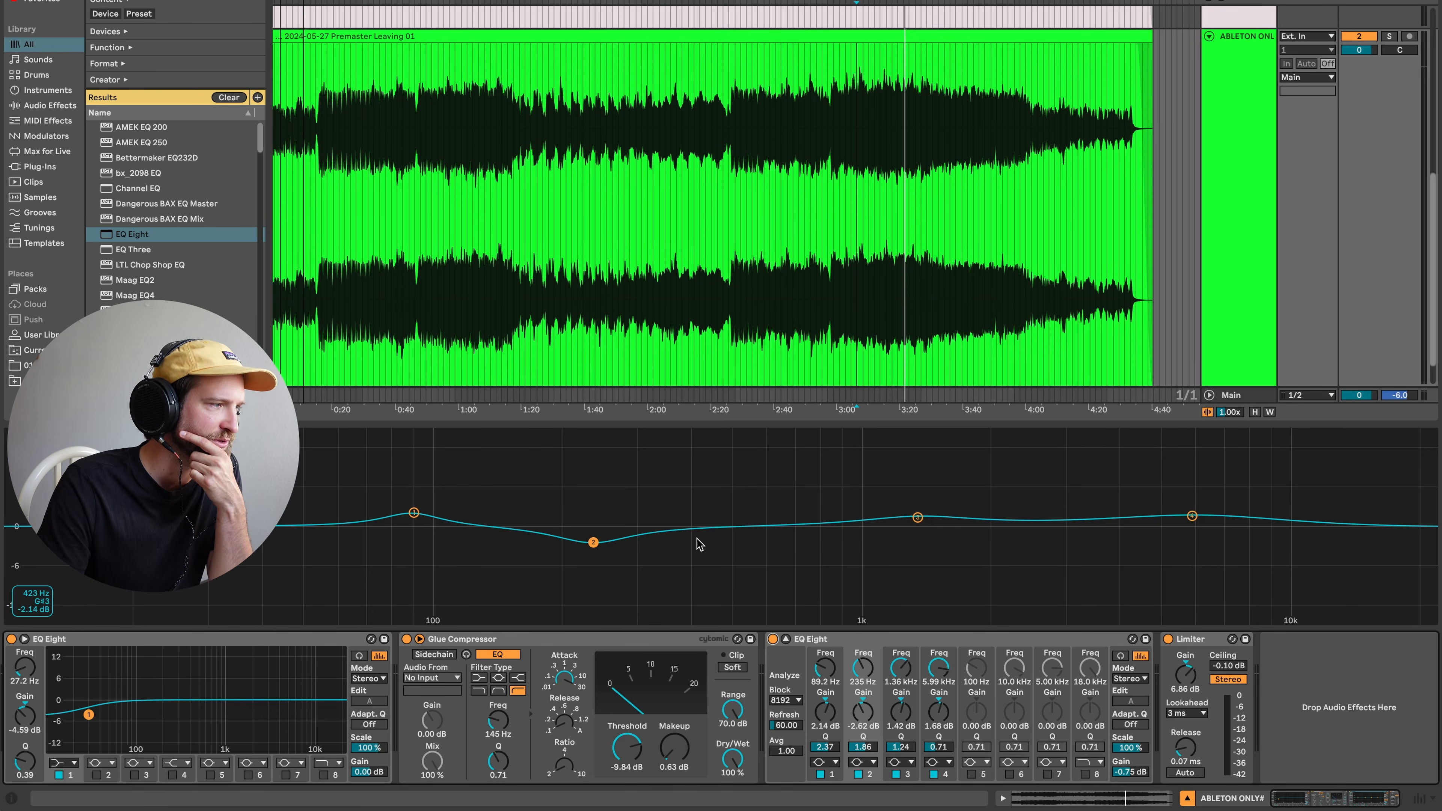
- Turn band 3 into a -2.72 dB cut at 448 Hz and reshape band 4 as a broad 2.56 kHz lift
drag(918, 518, 712, 545)
key(space)
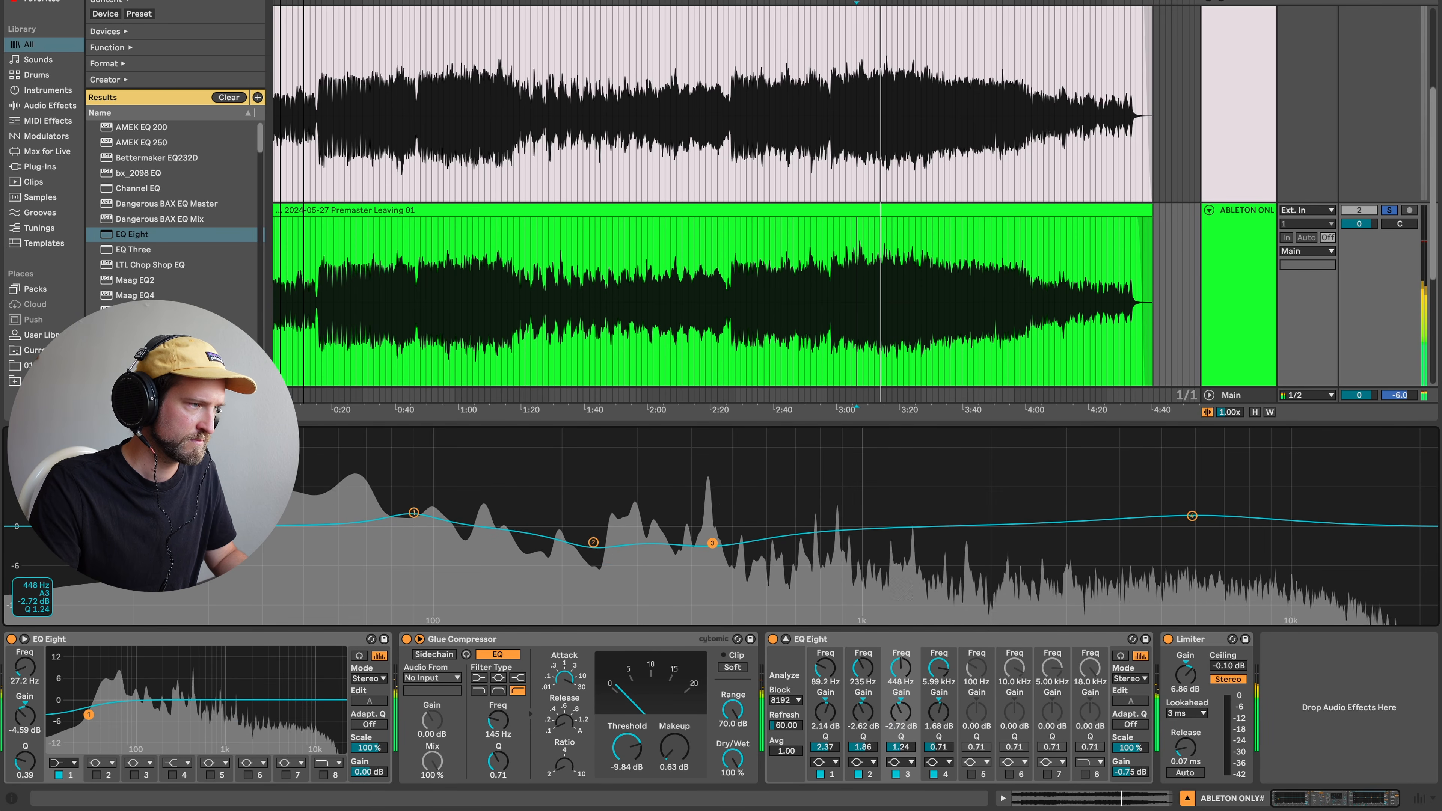
drag(943, 751, 898, 725)
drag(1192, 515, 1187, 510)
drag(942, 749, 942, 765)
drag(1187, 510, 1035, 516)
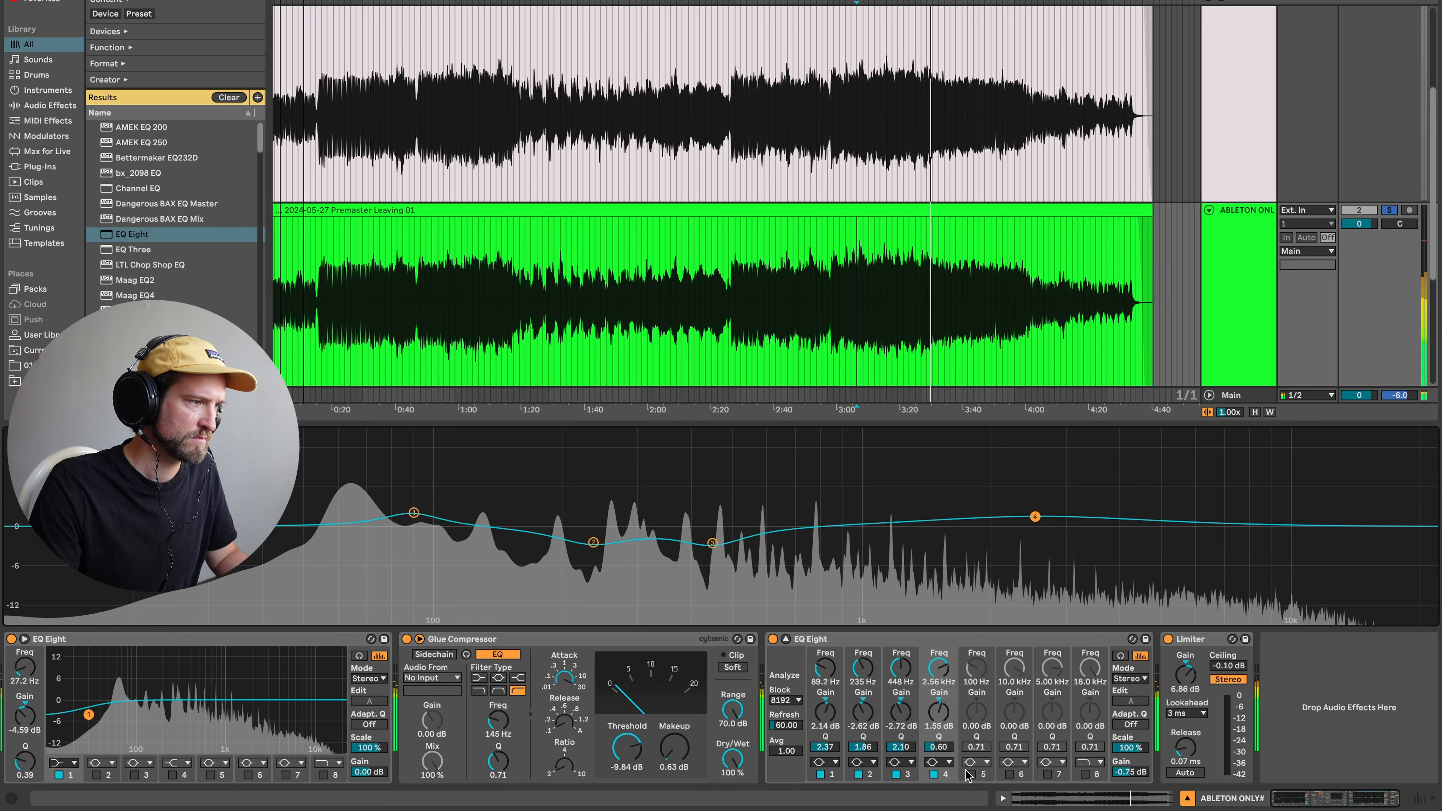
- Enable band 5 as a gentle 9.63 kHz boost, widen band 4 further, and A/B the EQ
click(971, 774)
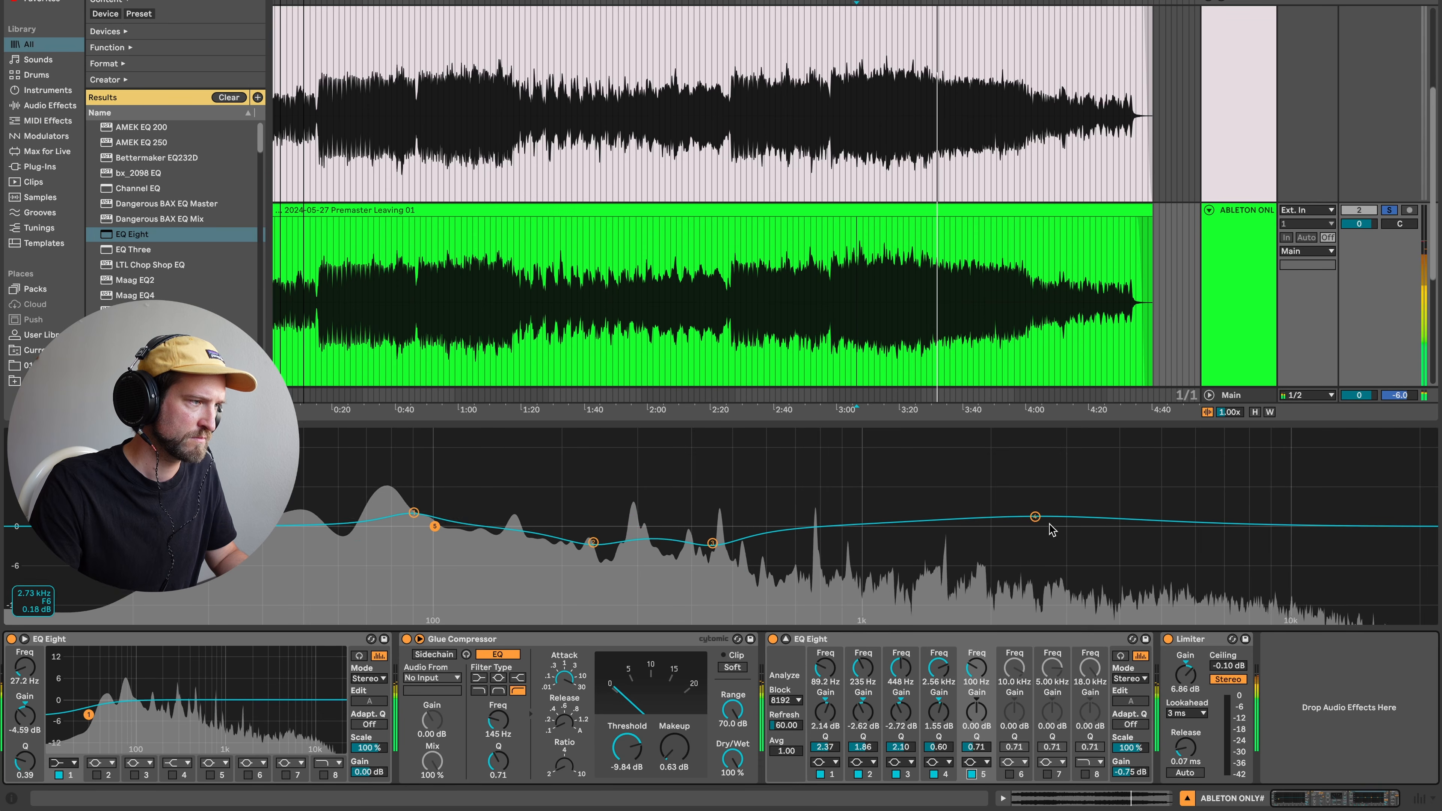
drag(434, 527, 1274, 517)
drag(948, 754, 947, 768)
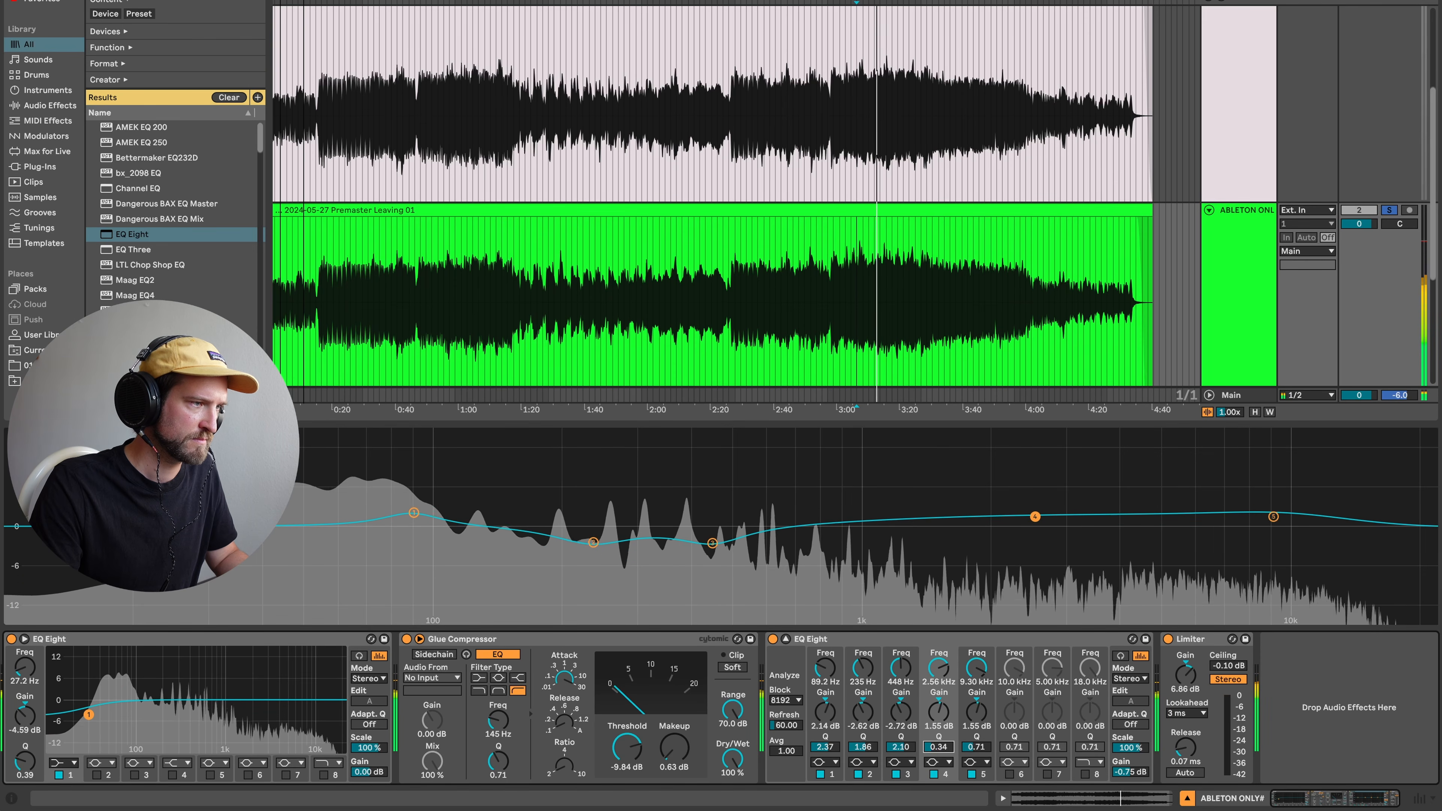
drag(1273, 516, 1280, 520)
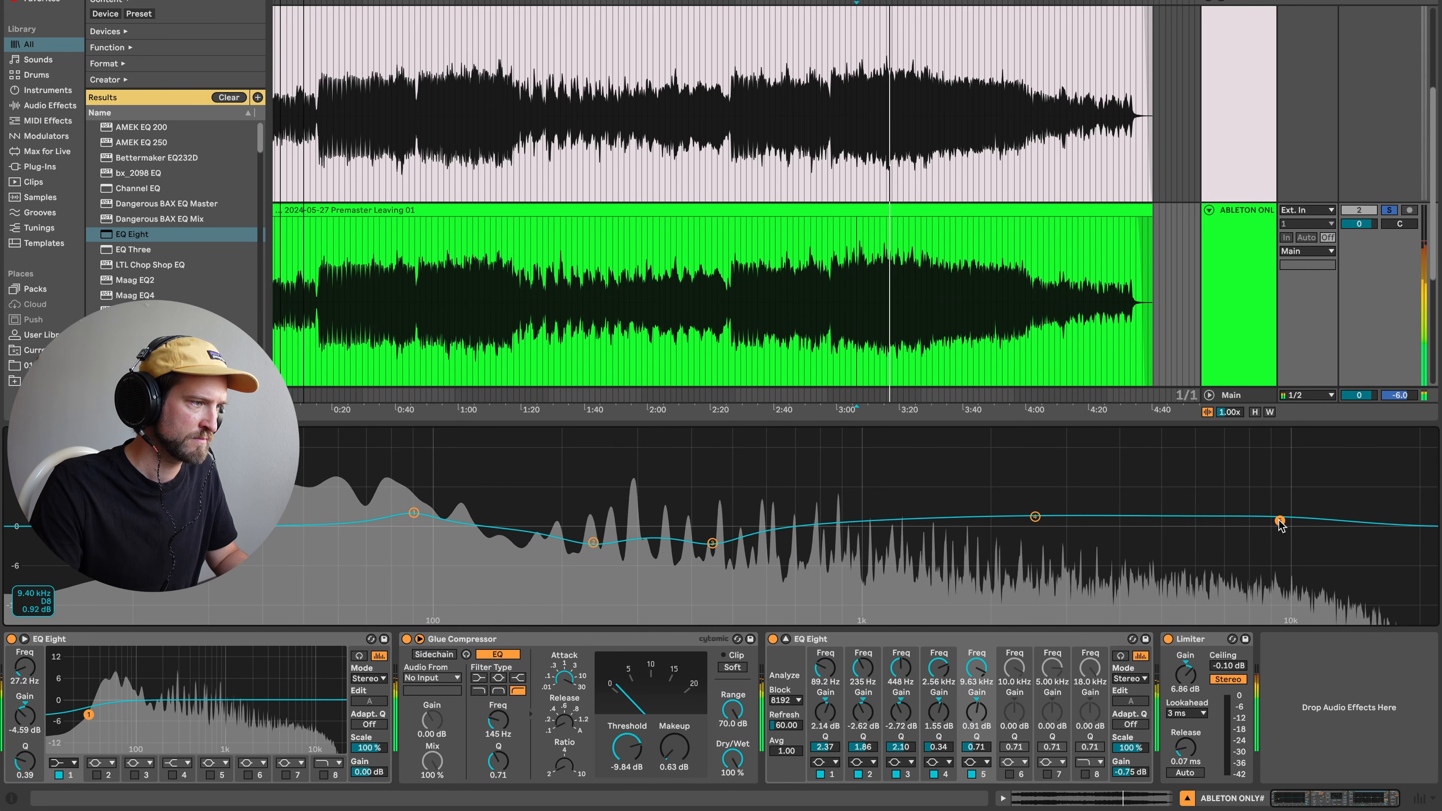
click(773, 638)
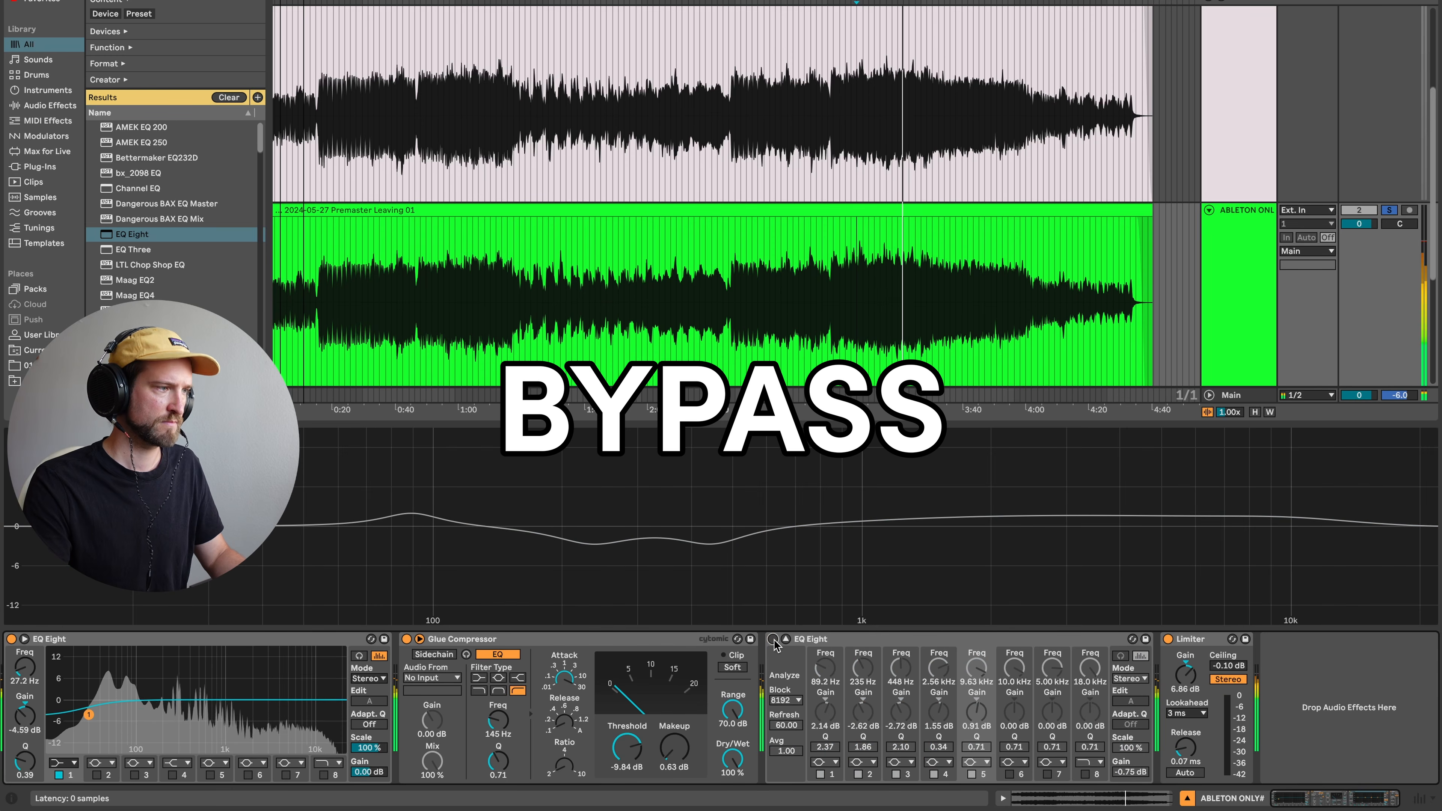
click(773, 639)
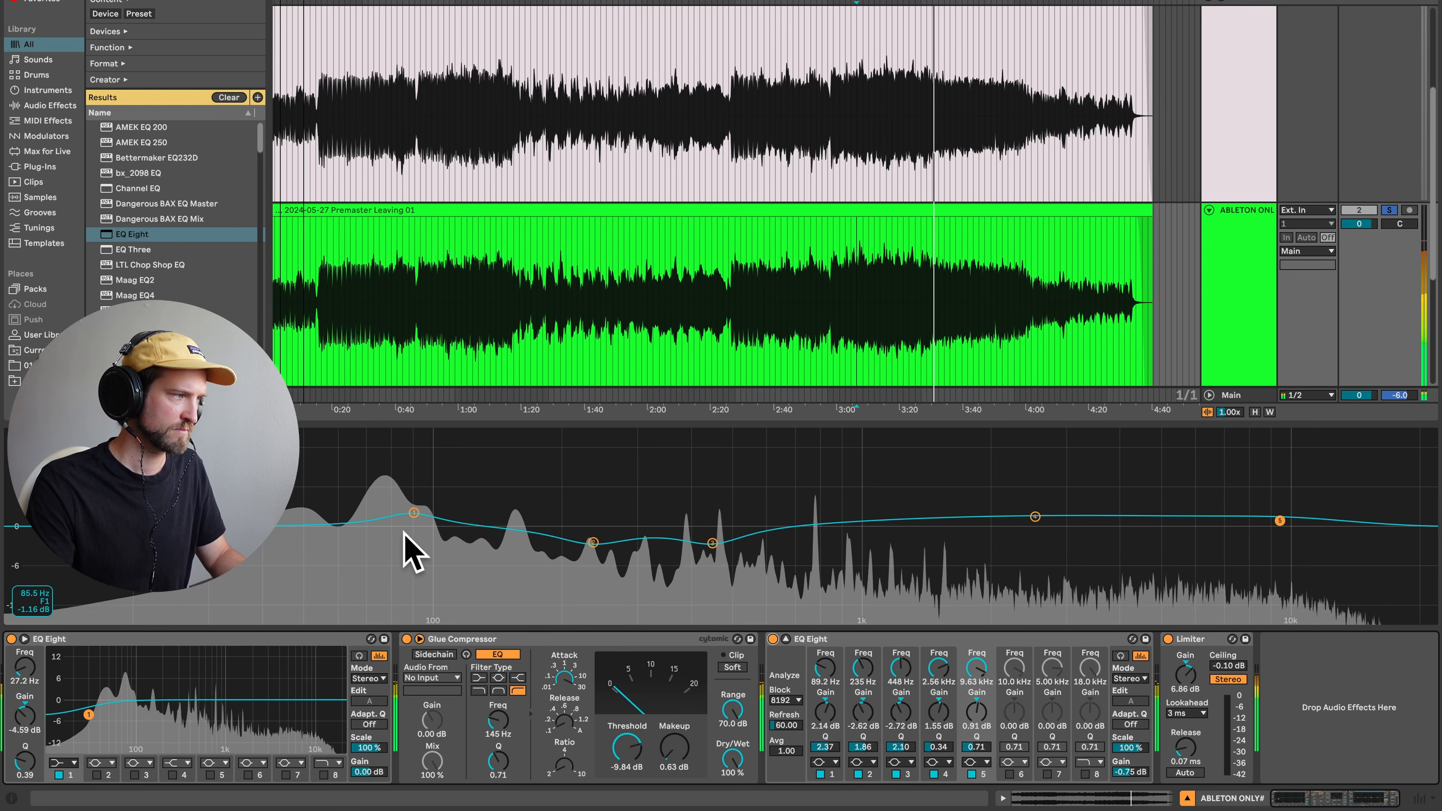
- Nudge EQ Eight band 1's low boost to 87.3 Hz at 2.72 dB
drag(412, 519, 407, 516)
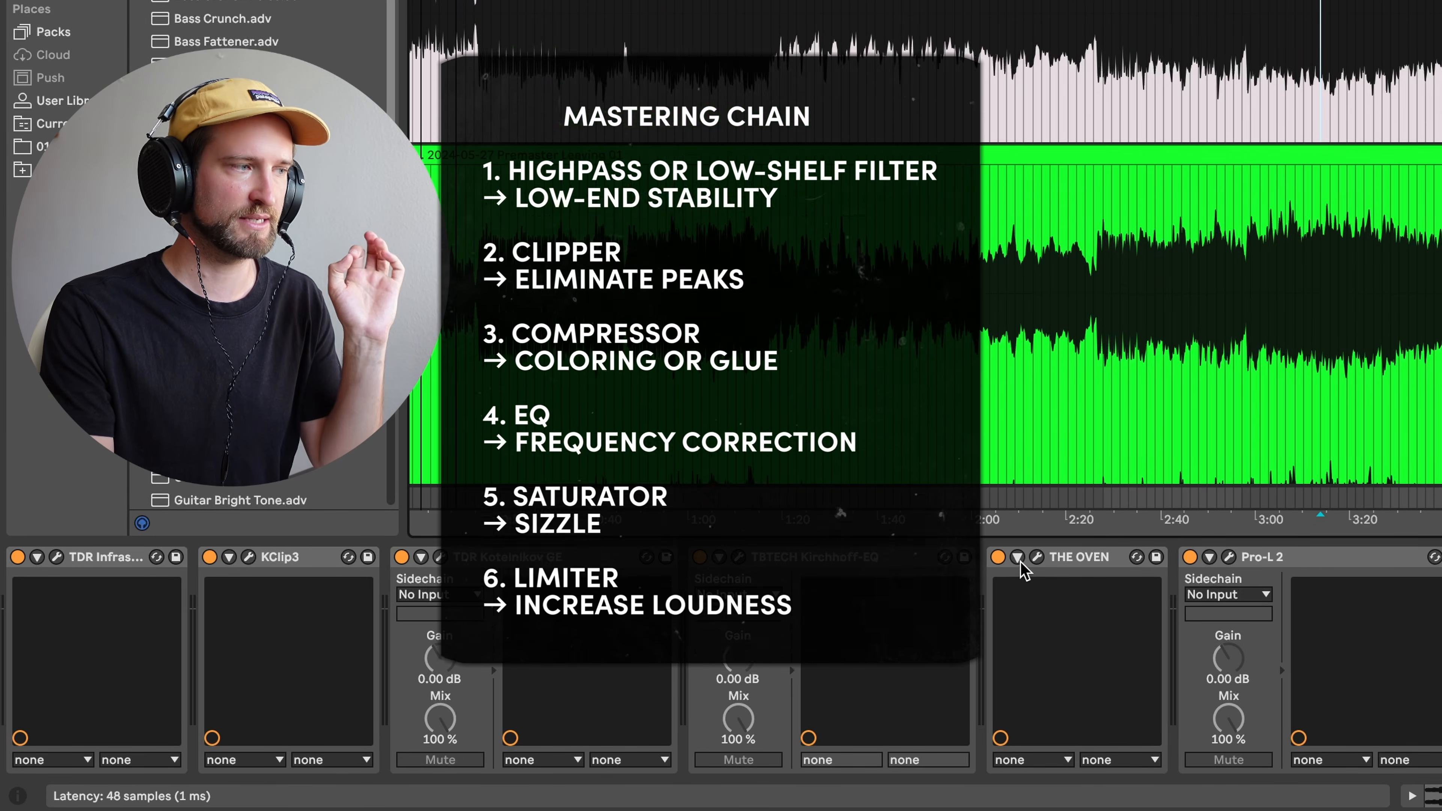
- Inspect THE OVEN's settings in the original chain, then return to the ABLETON ONLY track's devices
click(1037, 557)
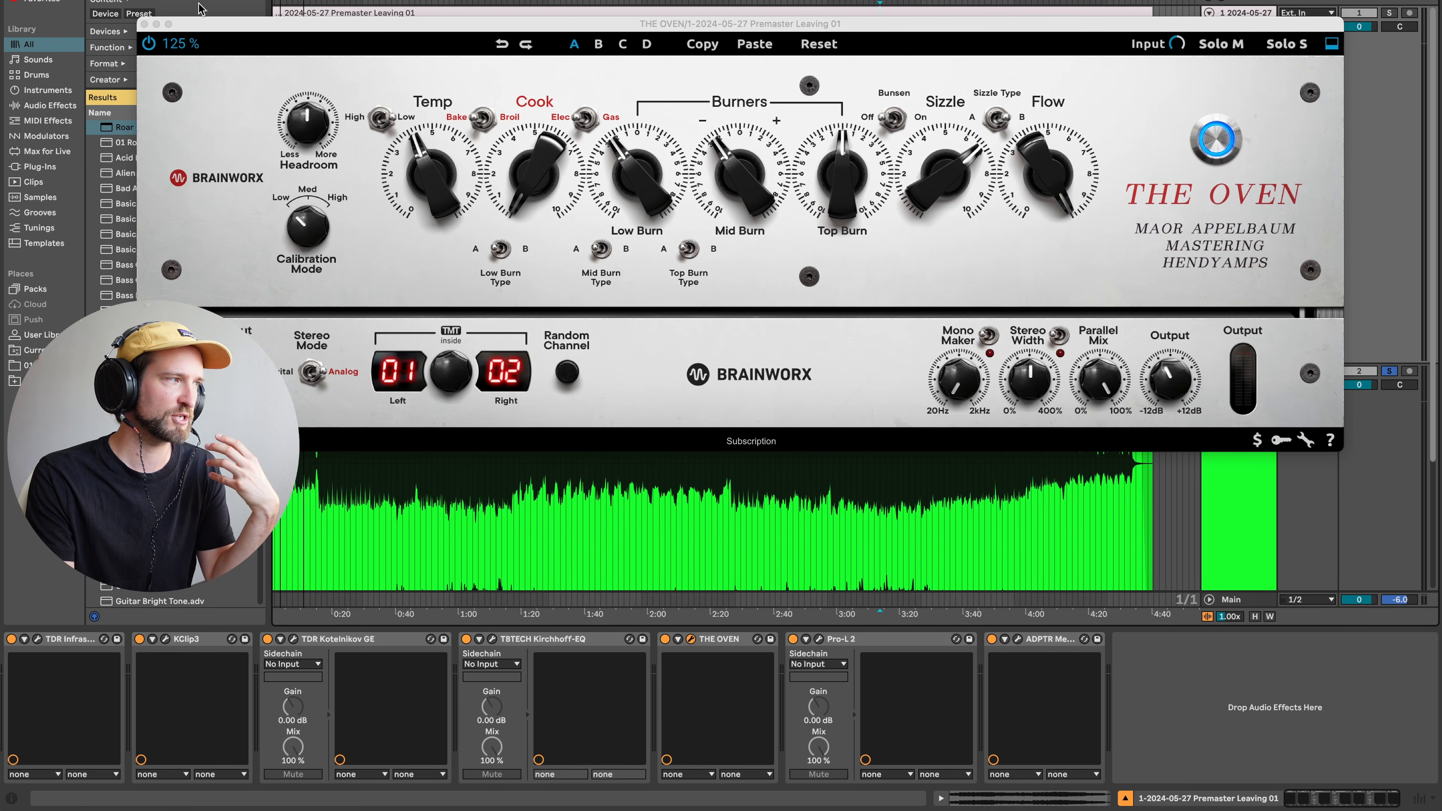
click(145, 24)
scroll(1249, 352, down, 3)
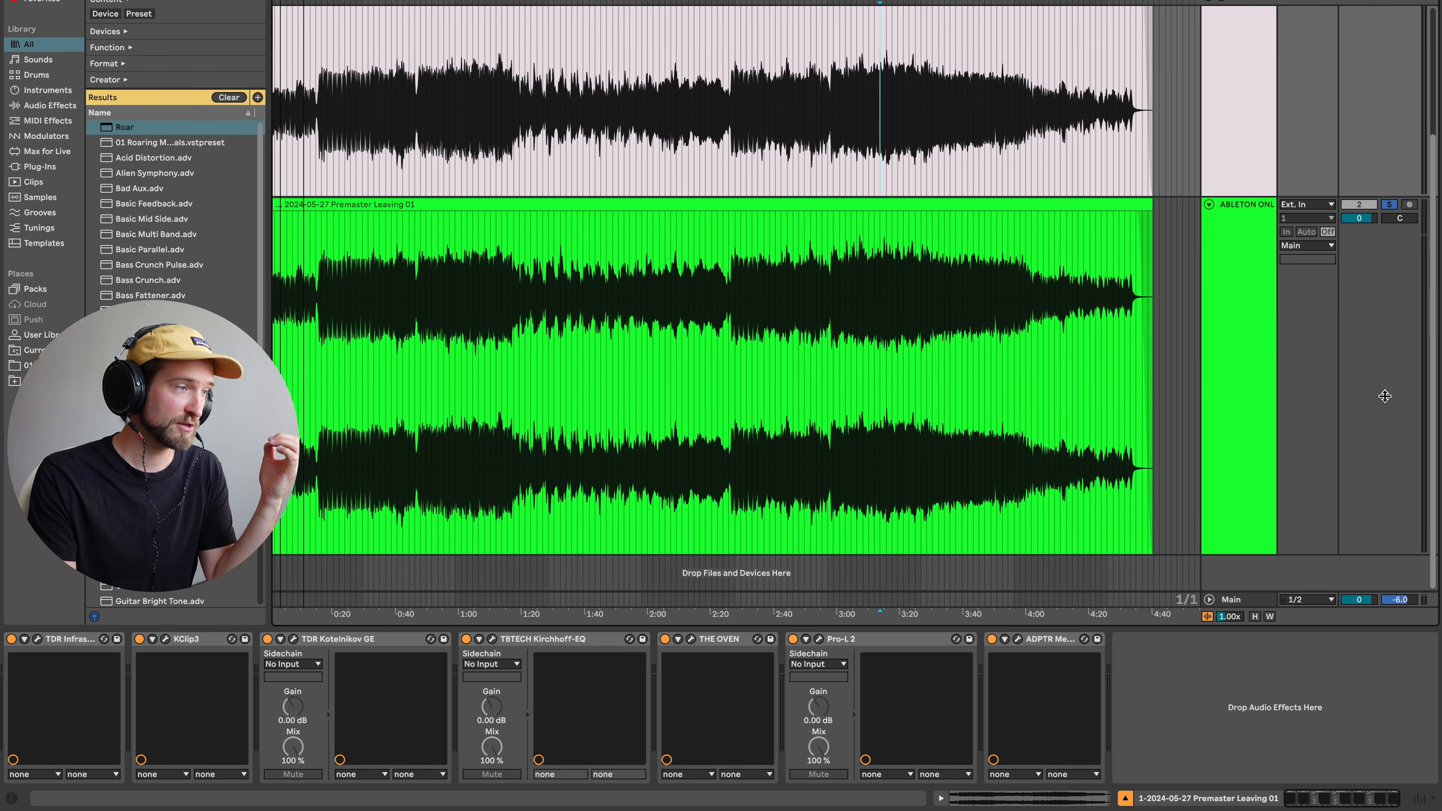
click(1233, 373)
scroll(1234, 376, down, 1)
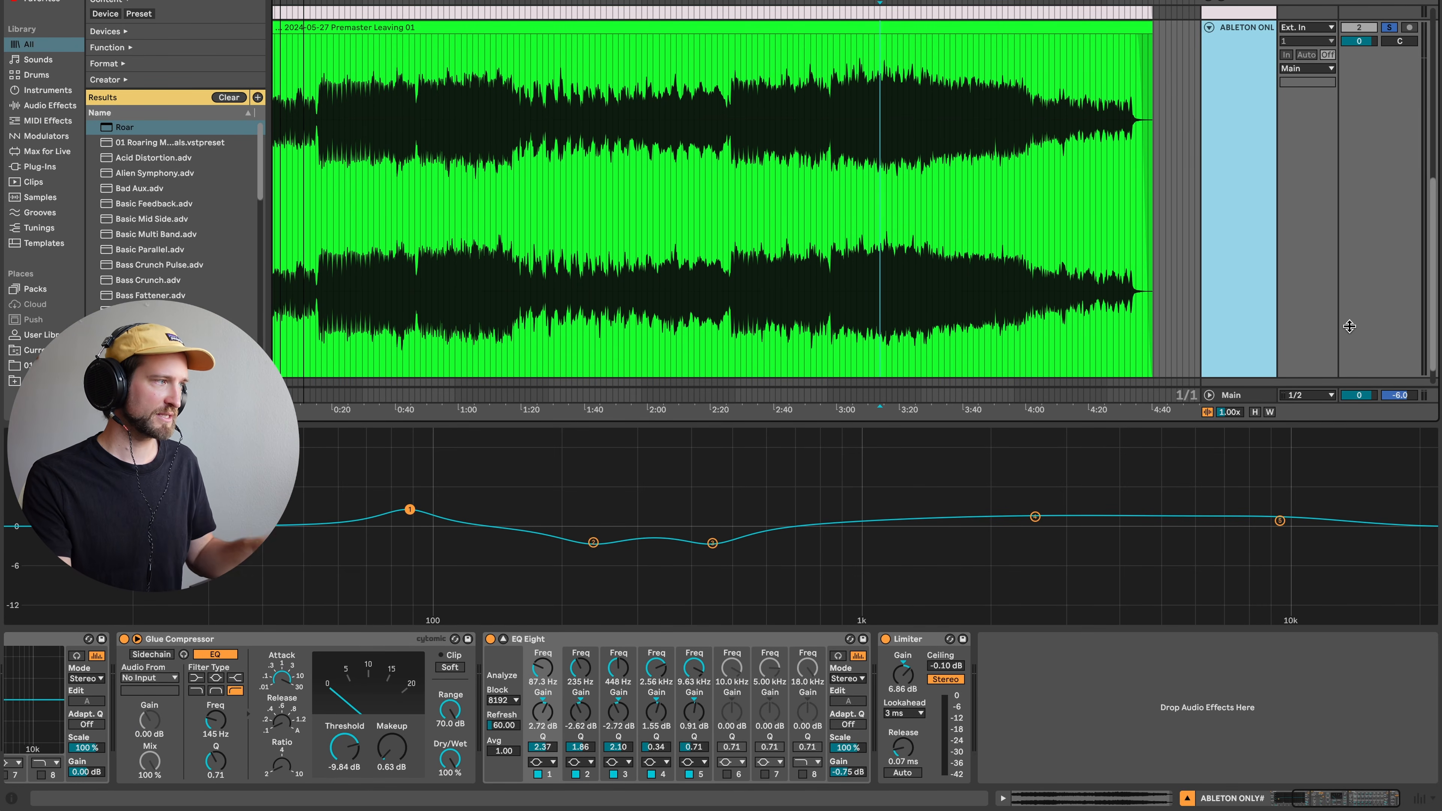
- Insert Roar just before the Limiter and set its routing to Multi Band
drag(127, 128, 223, 205)
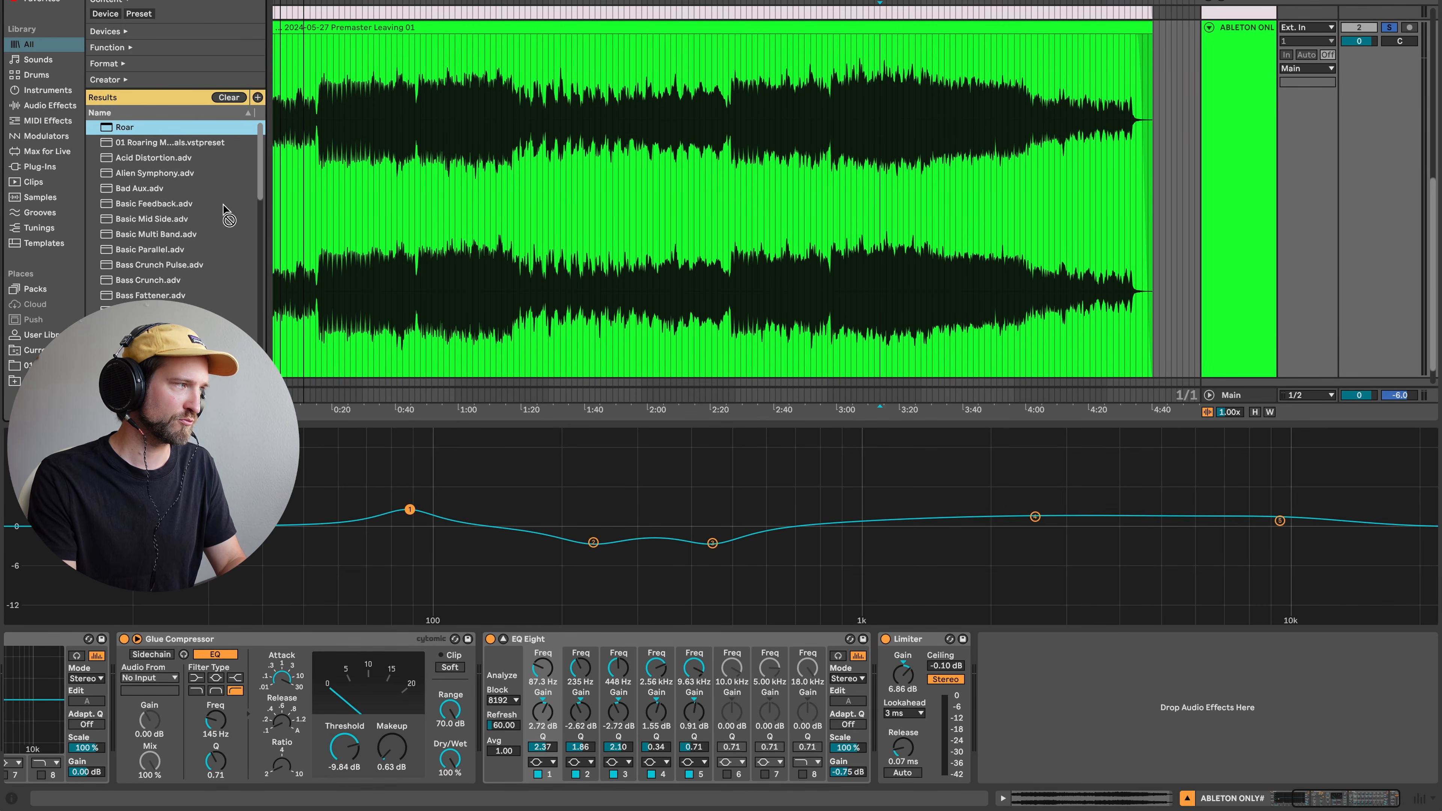
drag(749, 560, 890, 682)
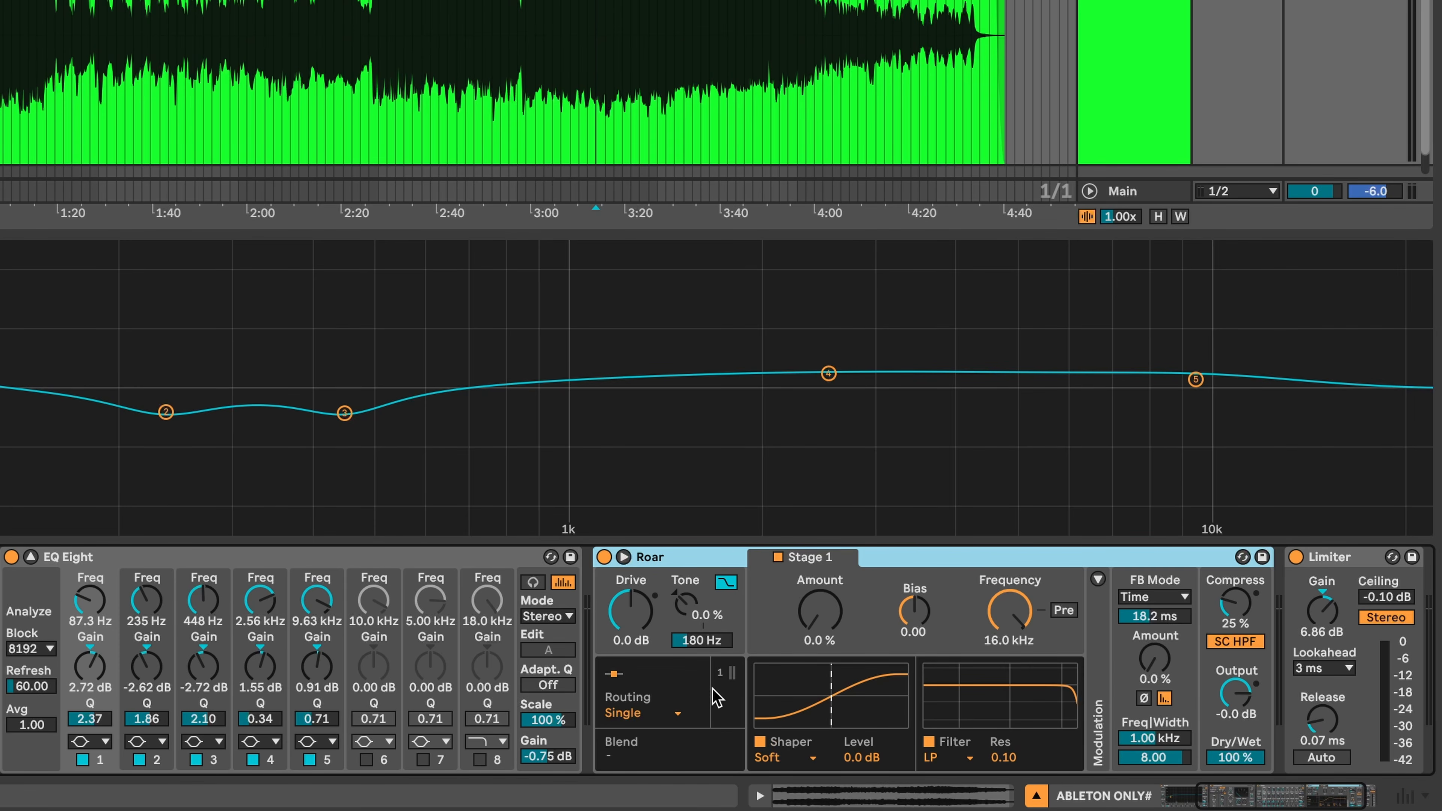
click(679, 713)
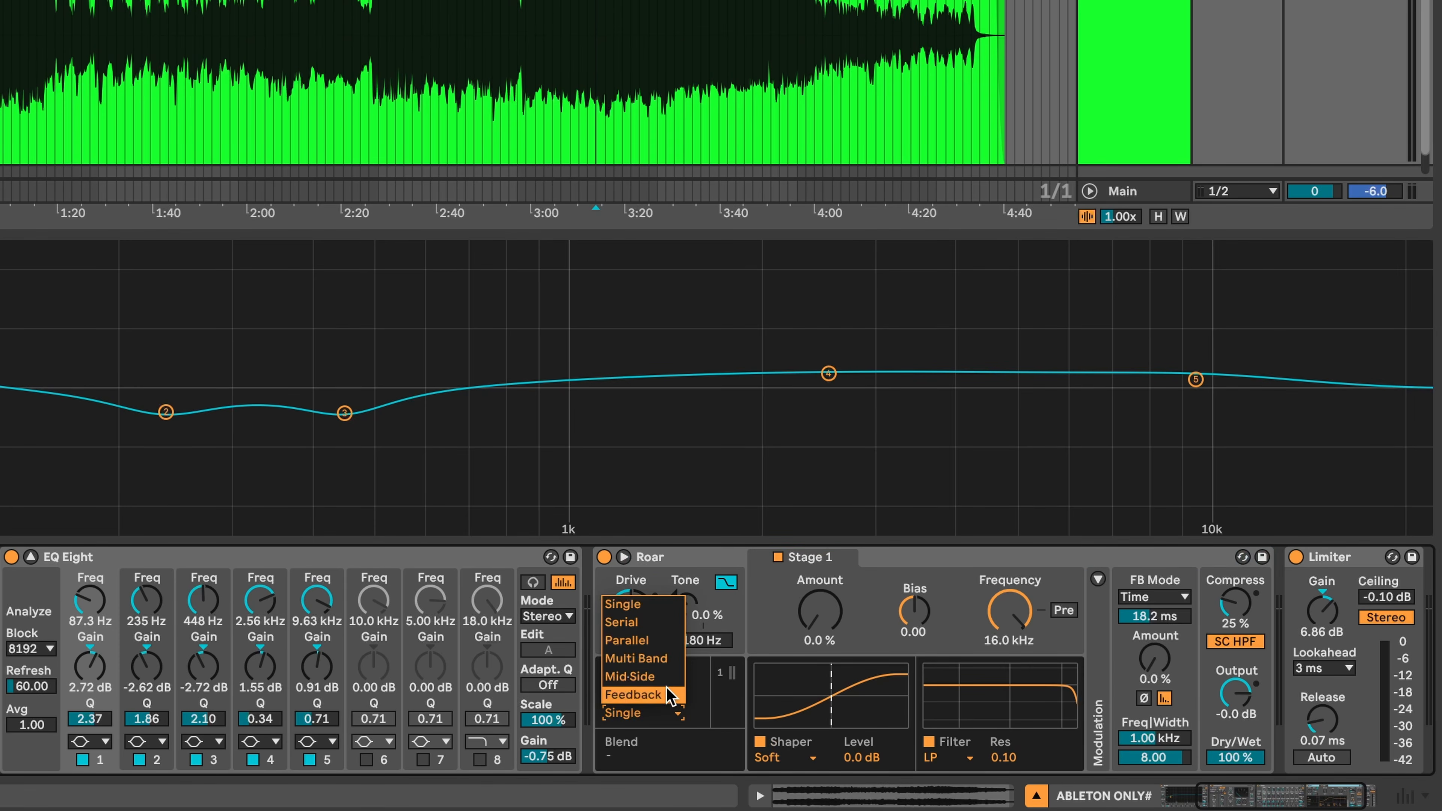
click(636, 661)
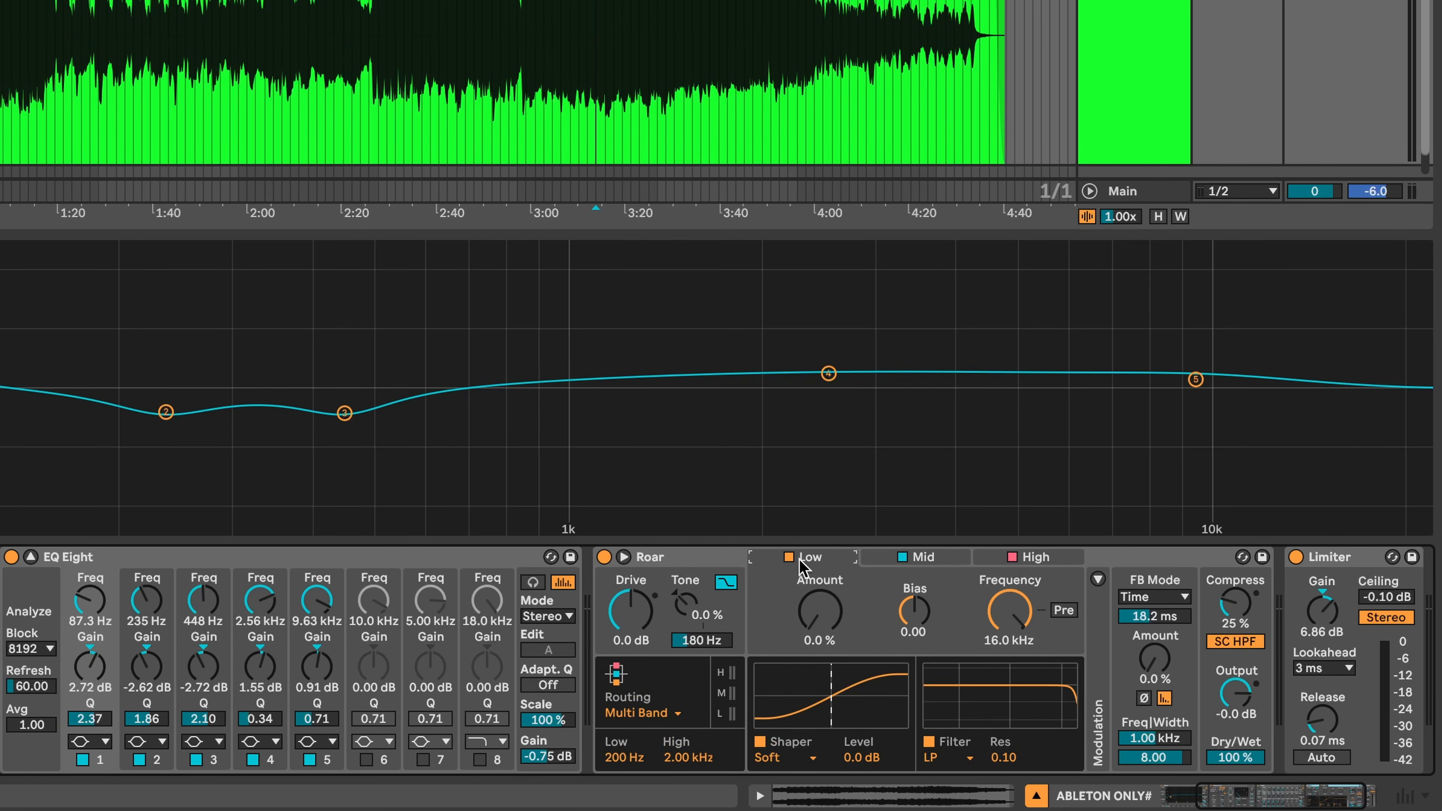
- Enable Roar's Mid band and turn its compression down from 25 % to 0 %
click(902, 557)
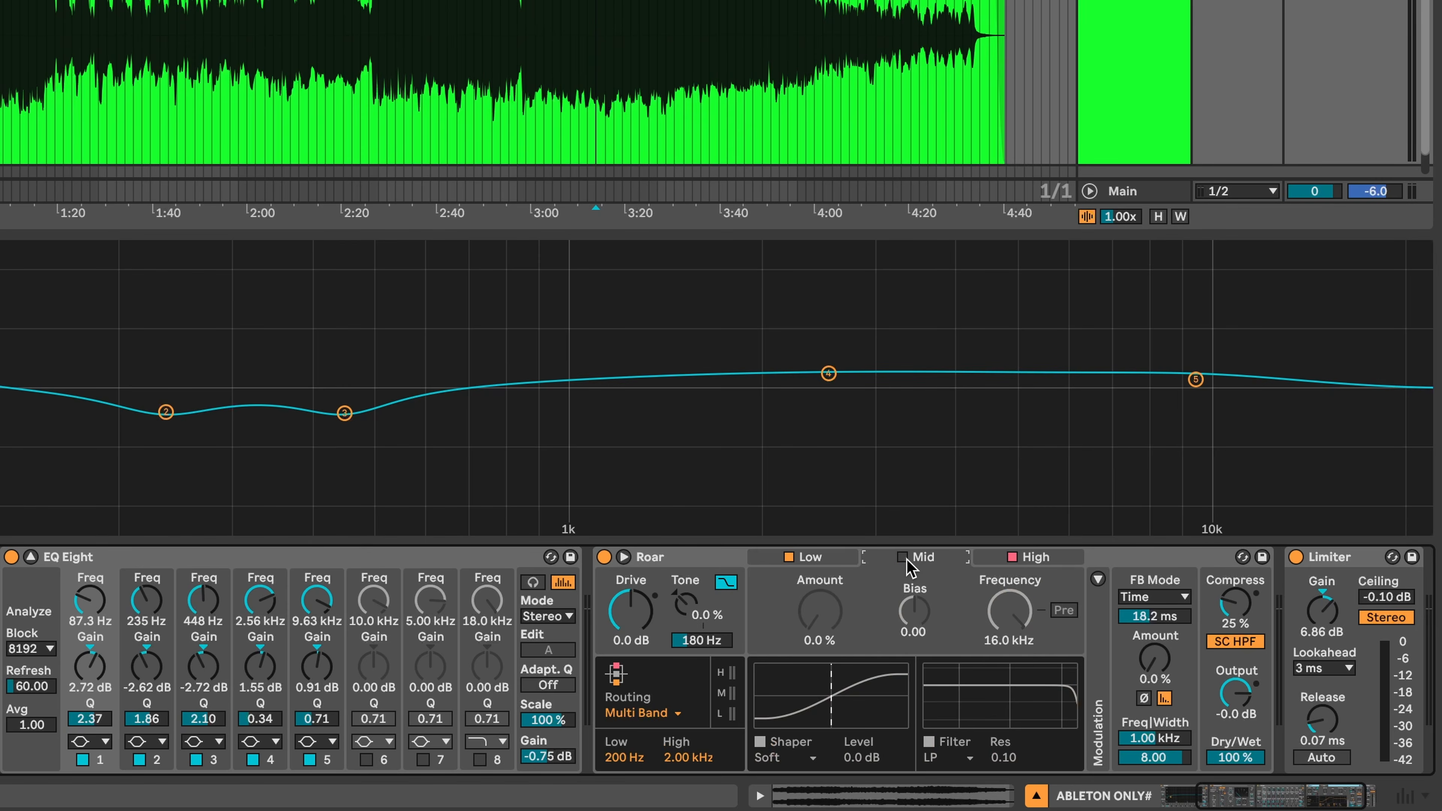
click(1032, 556)
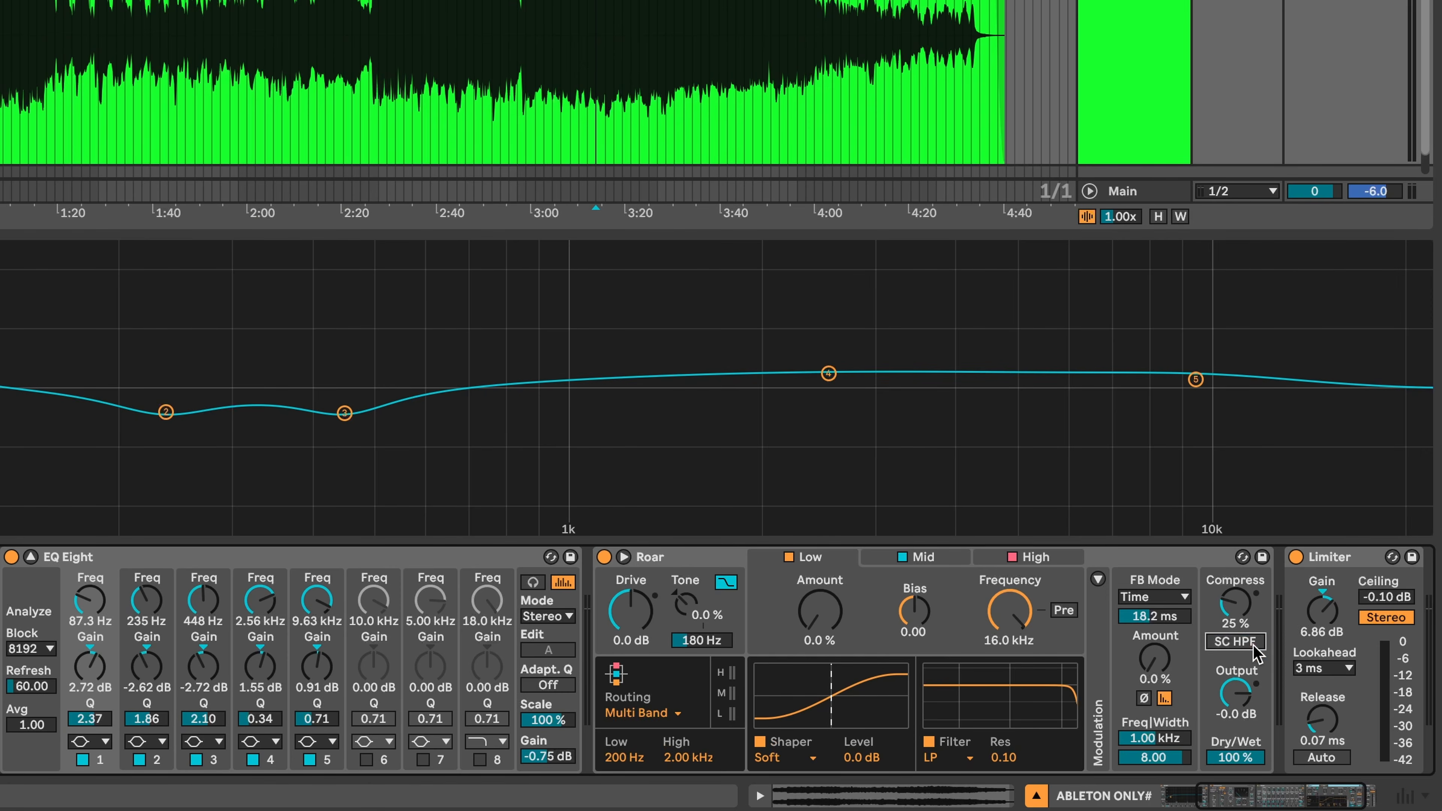
drag(1228, 591, 1235, 610)
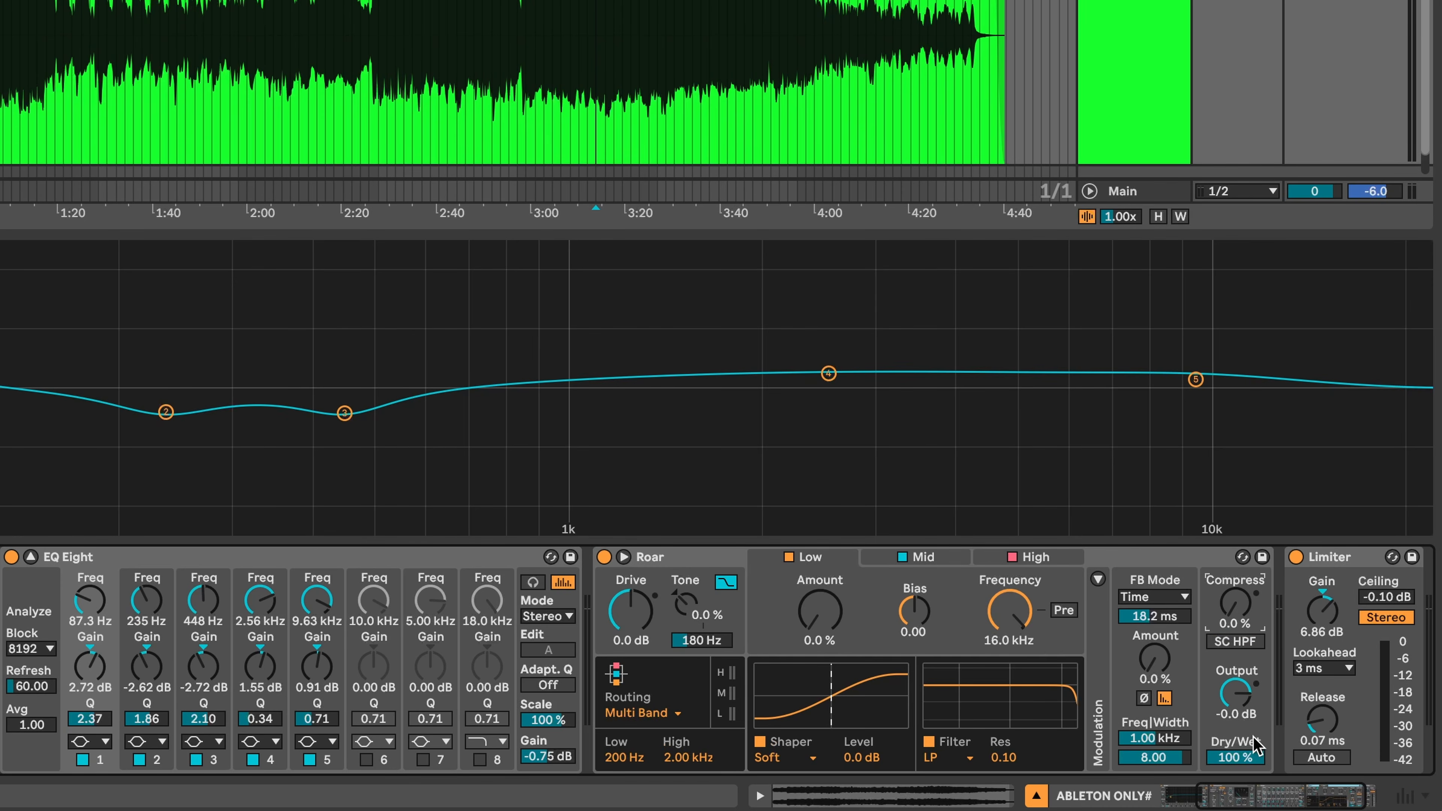
- Switch off the Mid band's filter and review the Low, Mid and High band settings
click(908, 557)
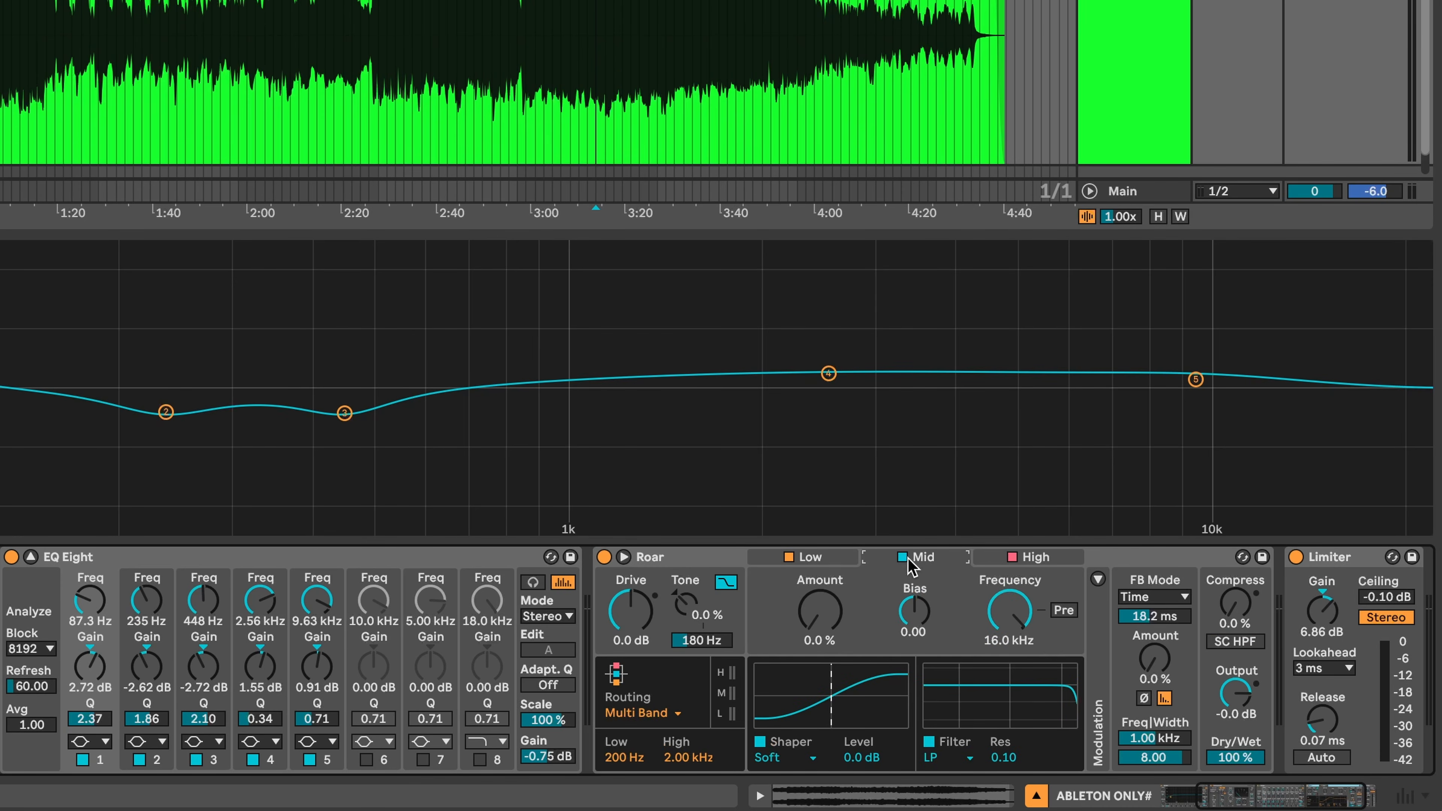
click(930, 742)
click(853, 559)
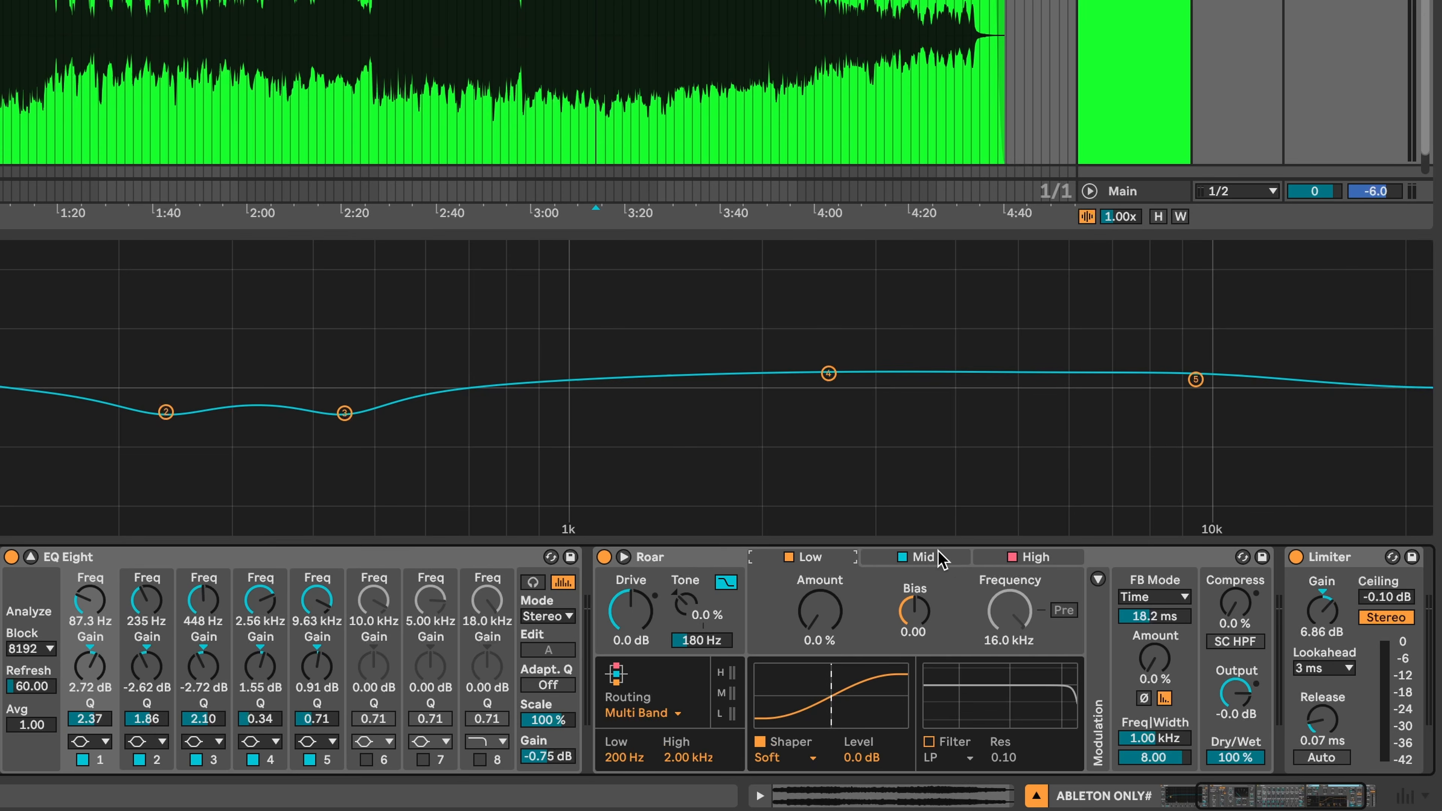
click(931, 559)
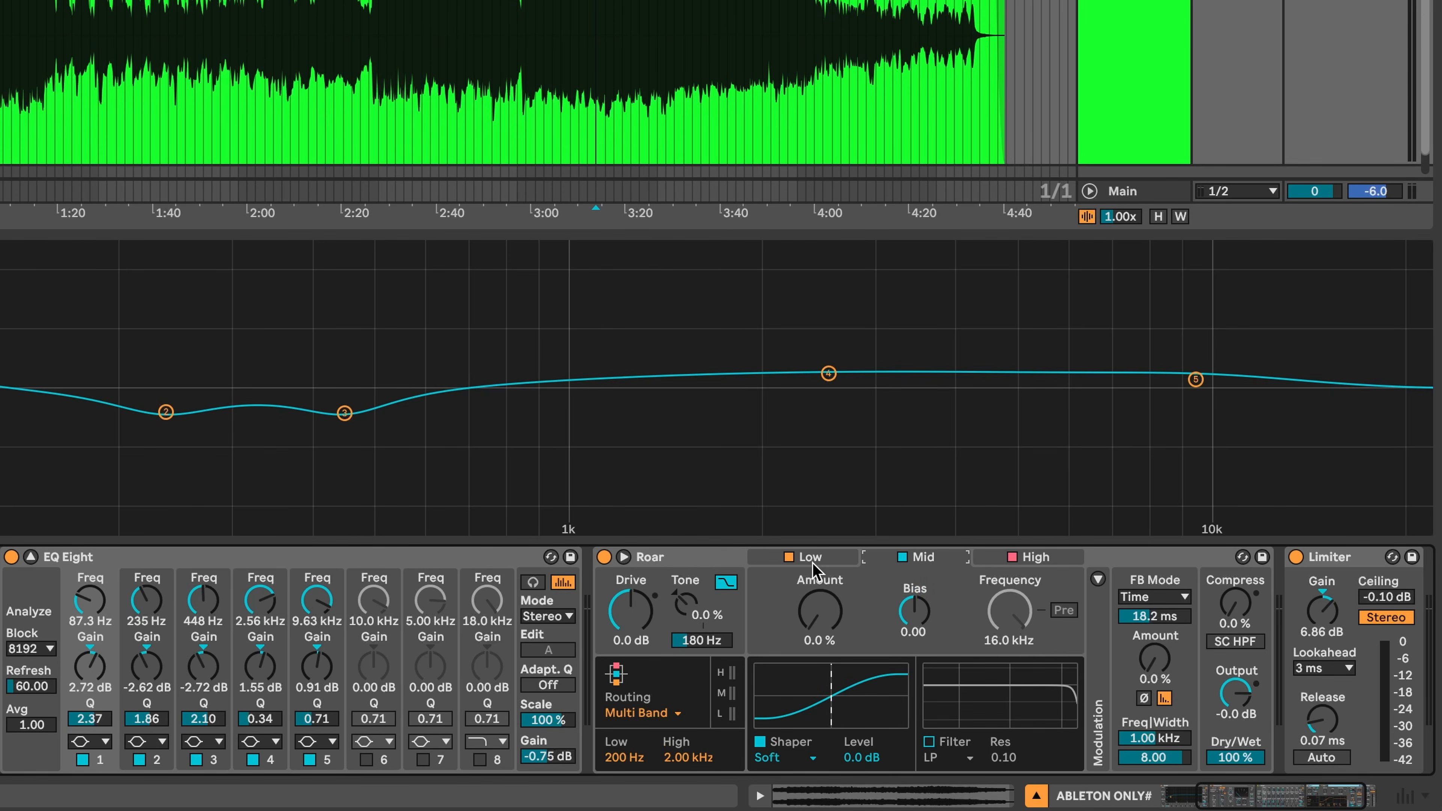
click(1019, 565)
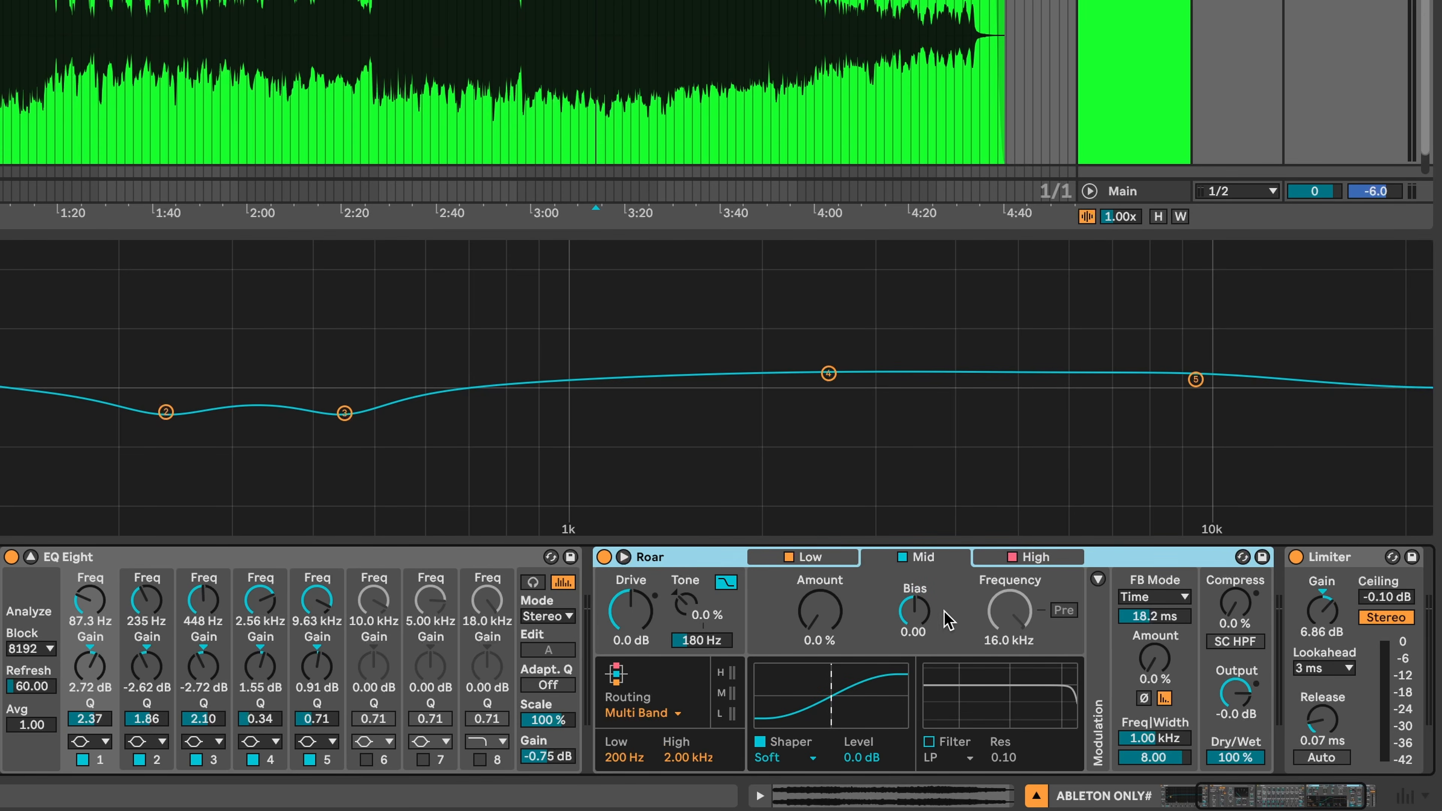
click(1034, 561)
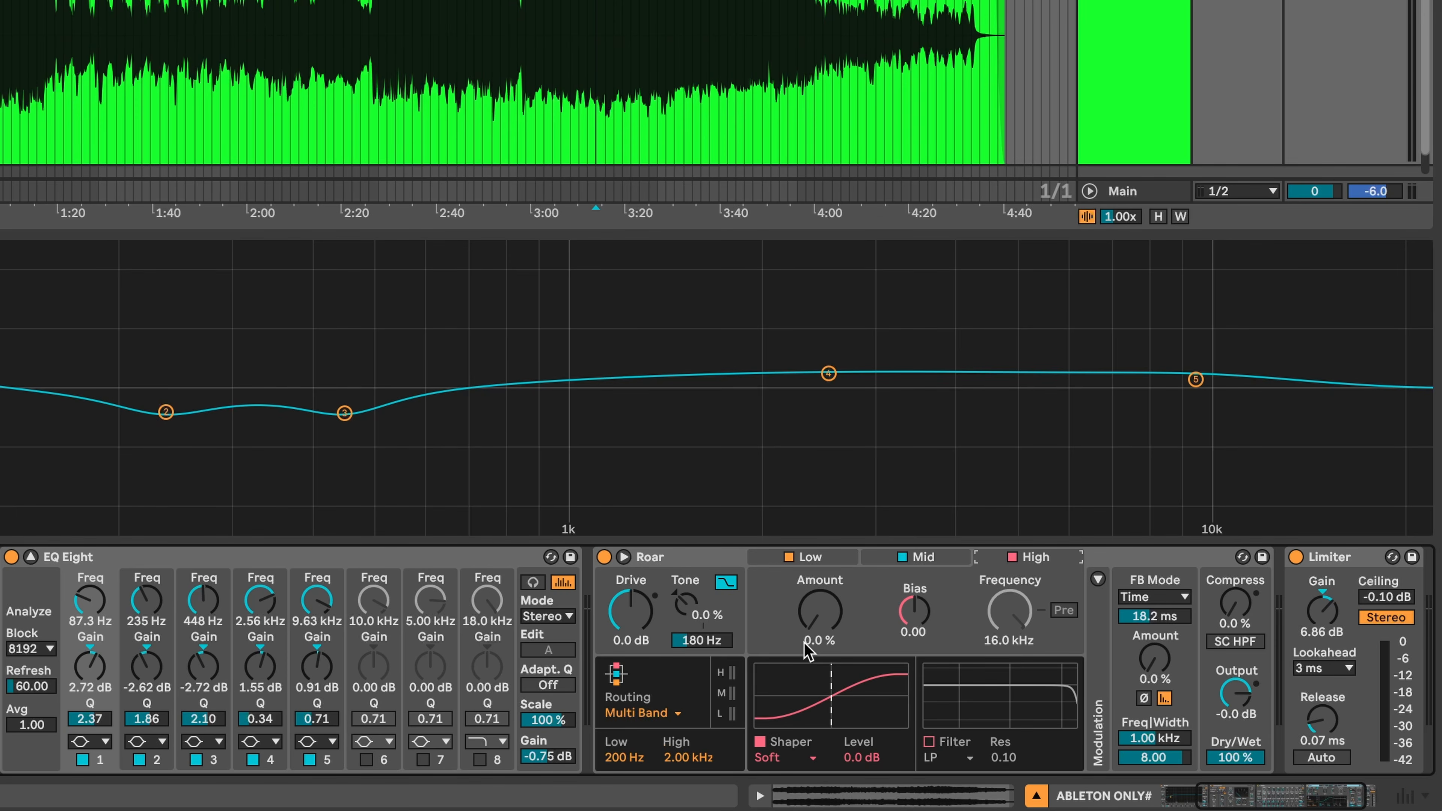
- During playback, set Roar's High band amount to 5.6 % and its output to -3.2 dB
key(space)
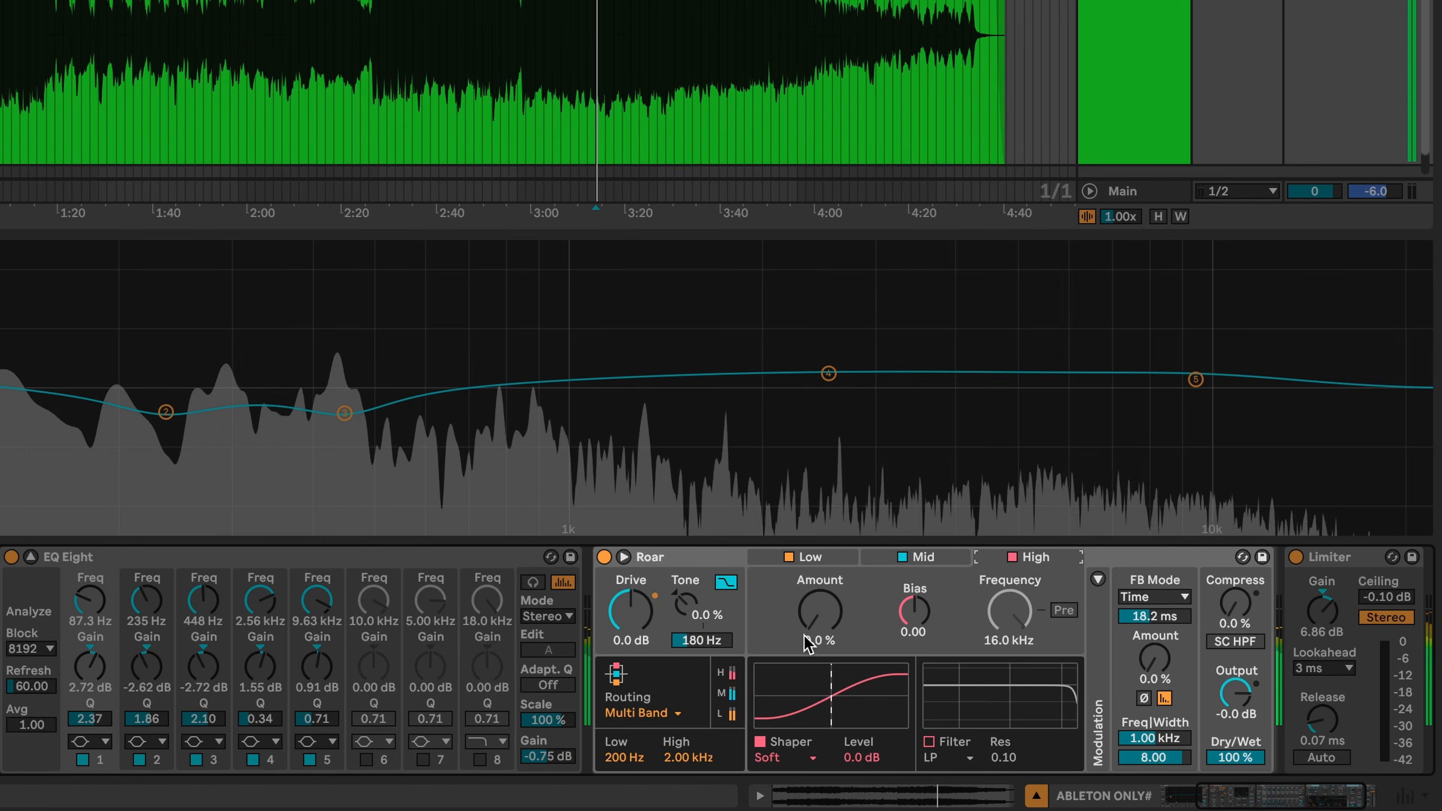
mouse_move(811, 637)
mouse_down()
mouse_move(811, 610)
mouse_move(813, 635)
mouse_up()
key(space)
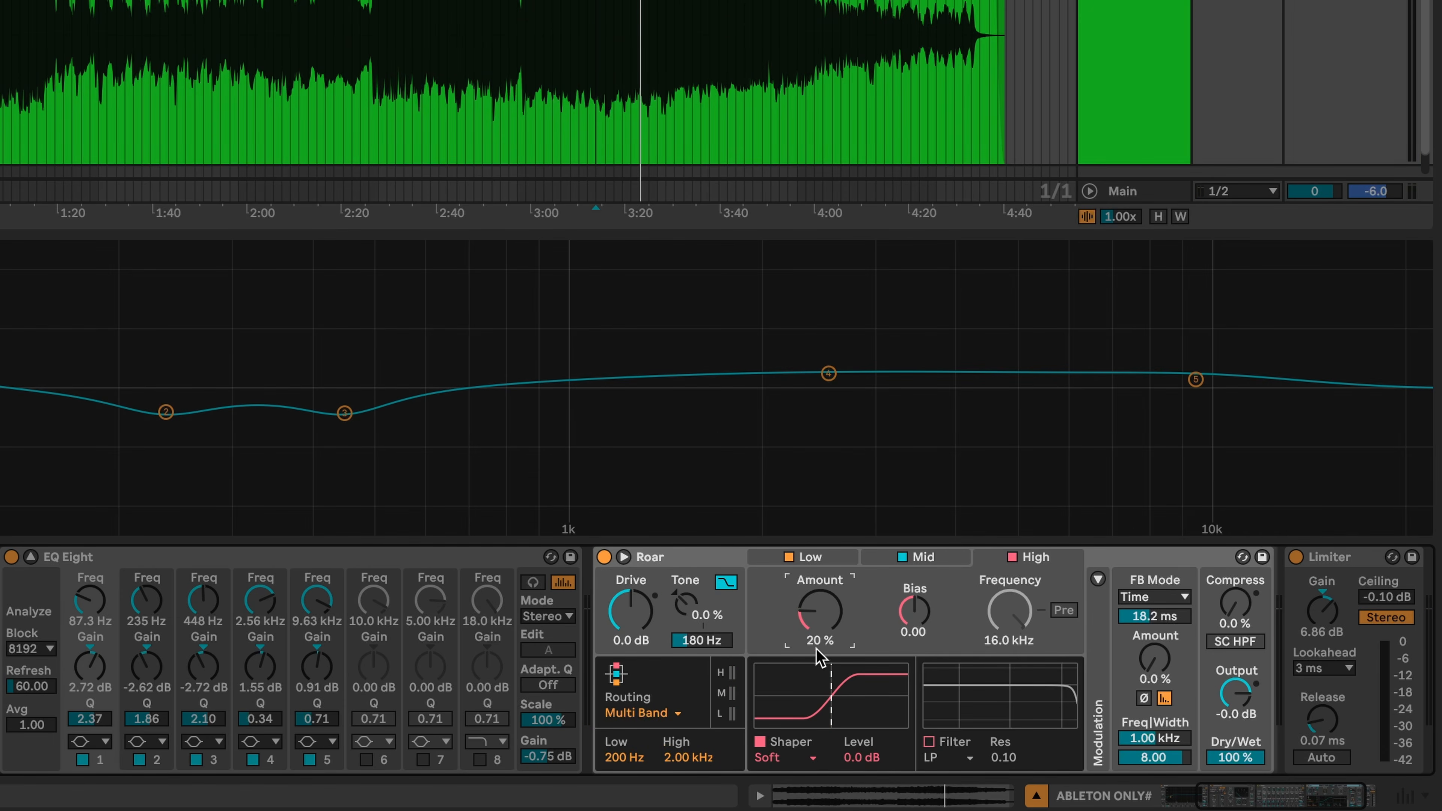
key(space)
drag(813, 635, 813, 659)
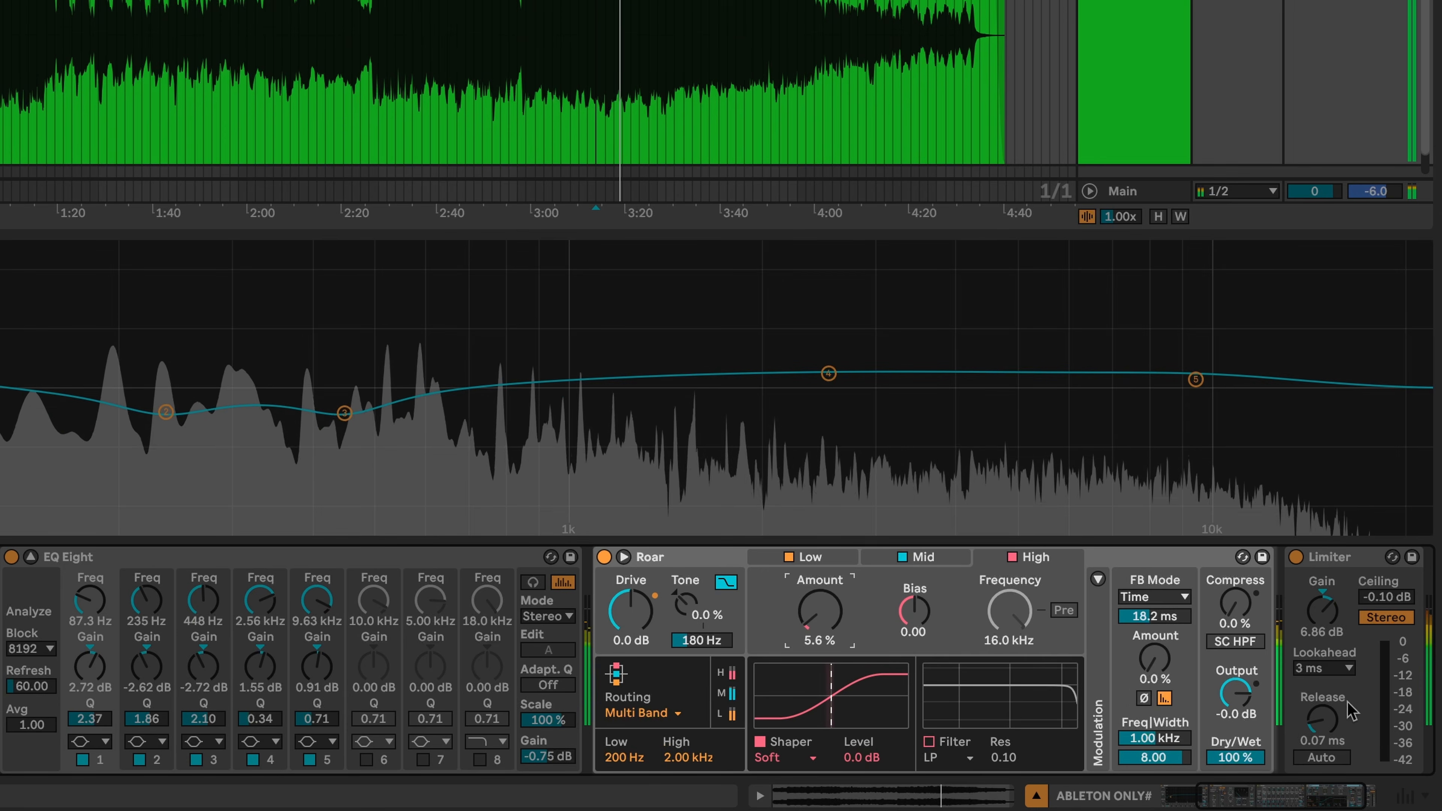
drag(1260, 701, 1260, 701)
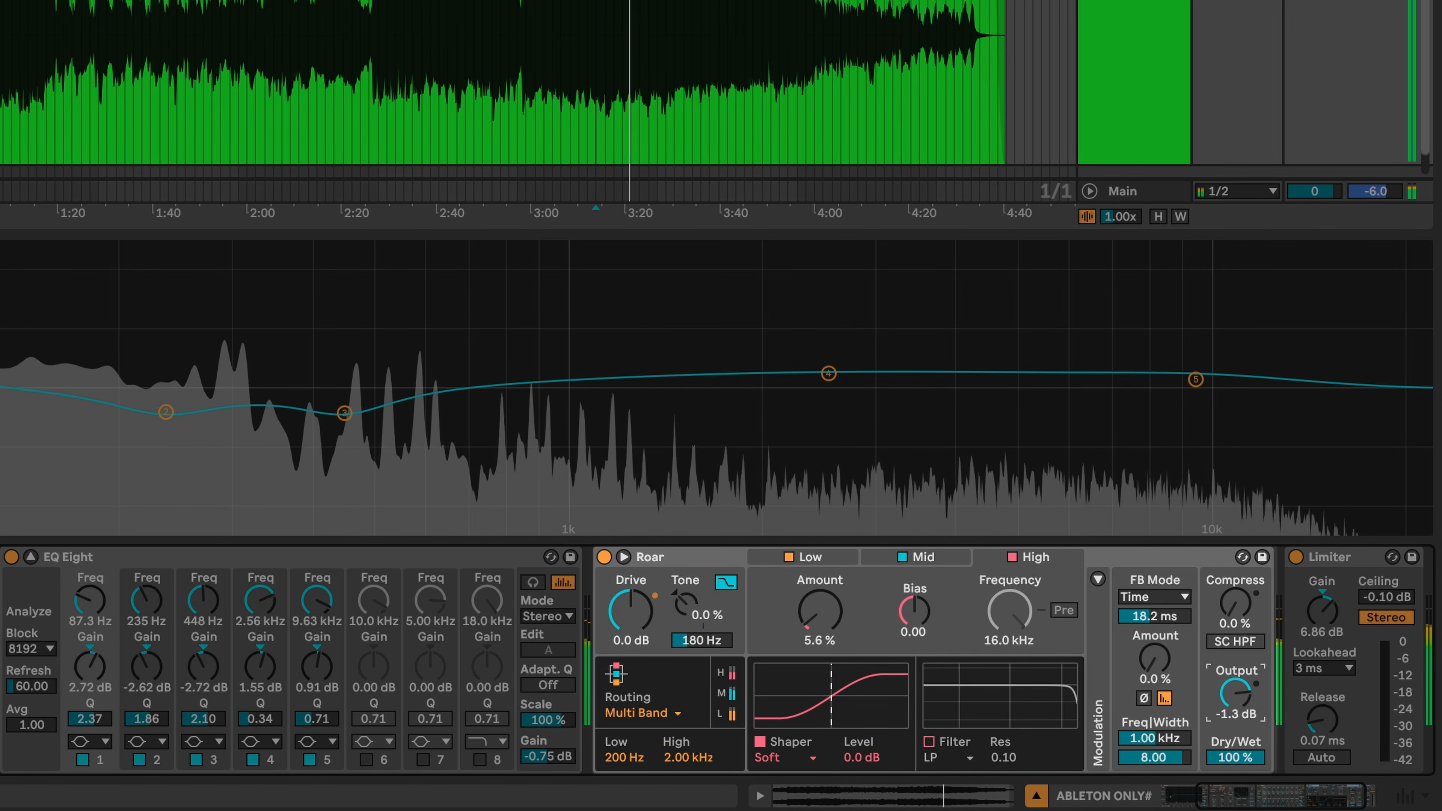
- A/B Roar by bypassing it, re-enabling it, and bypassing it again
click(605, 557)
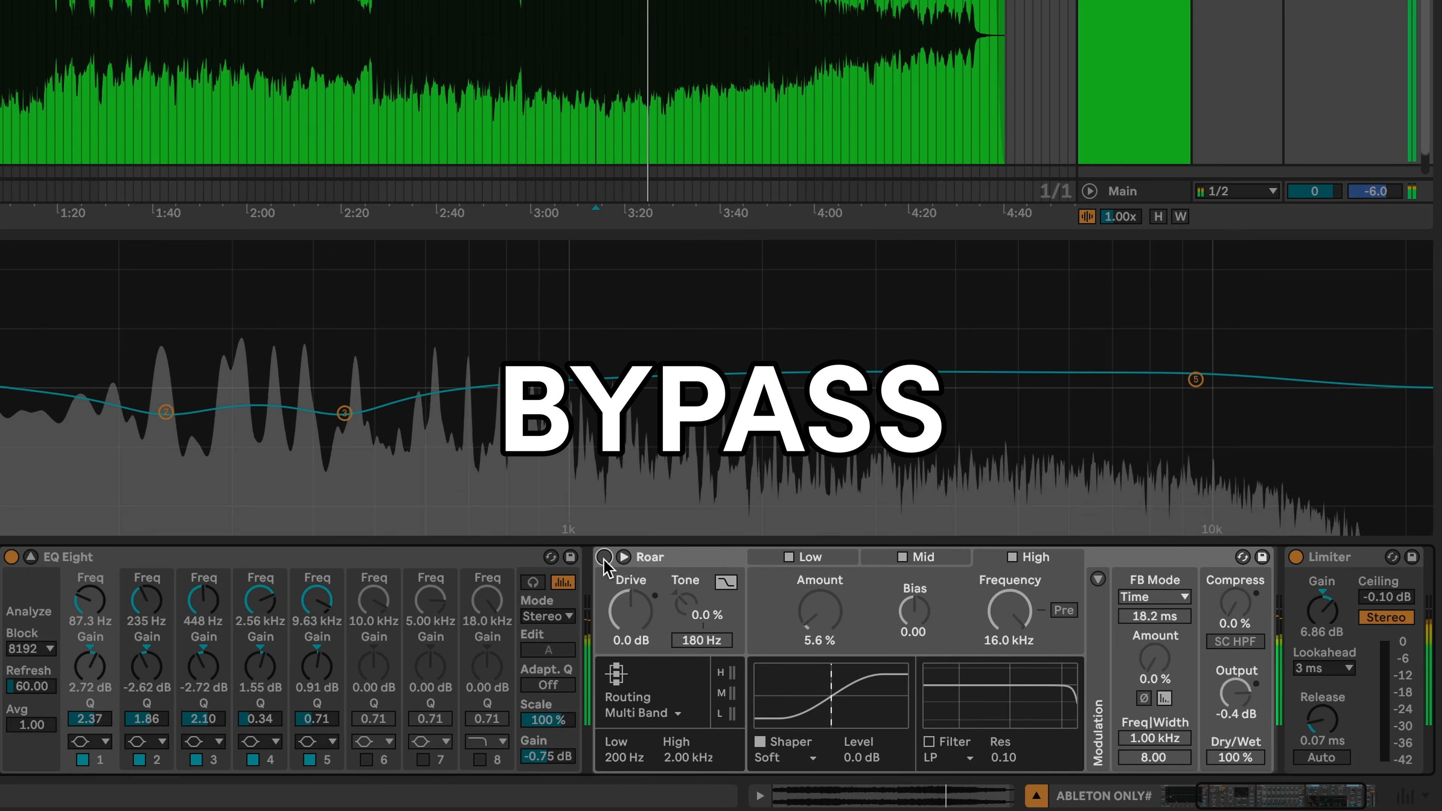
click(605, 558)
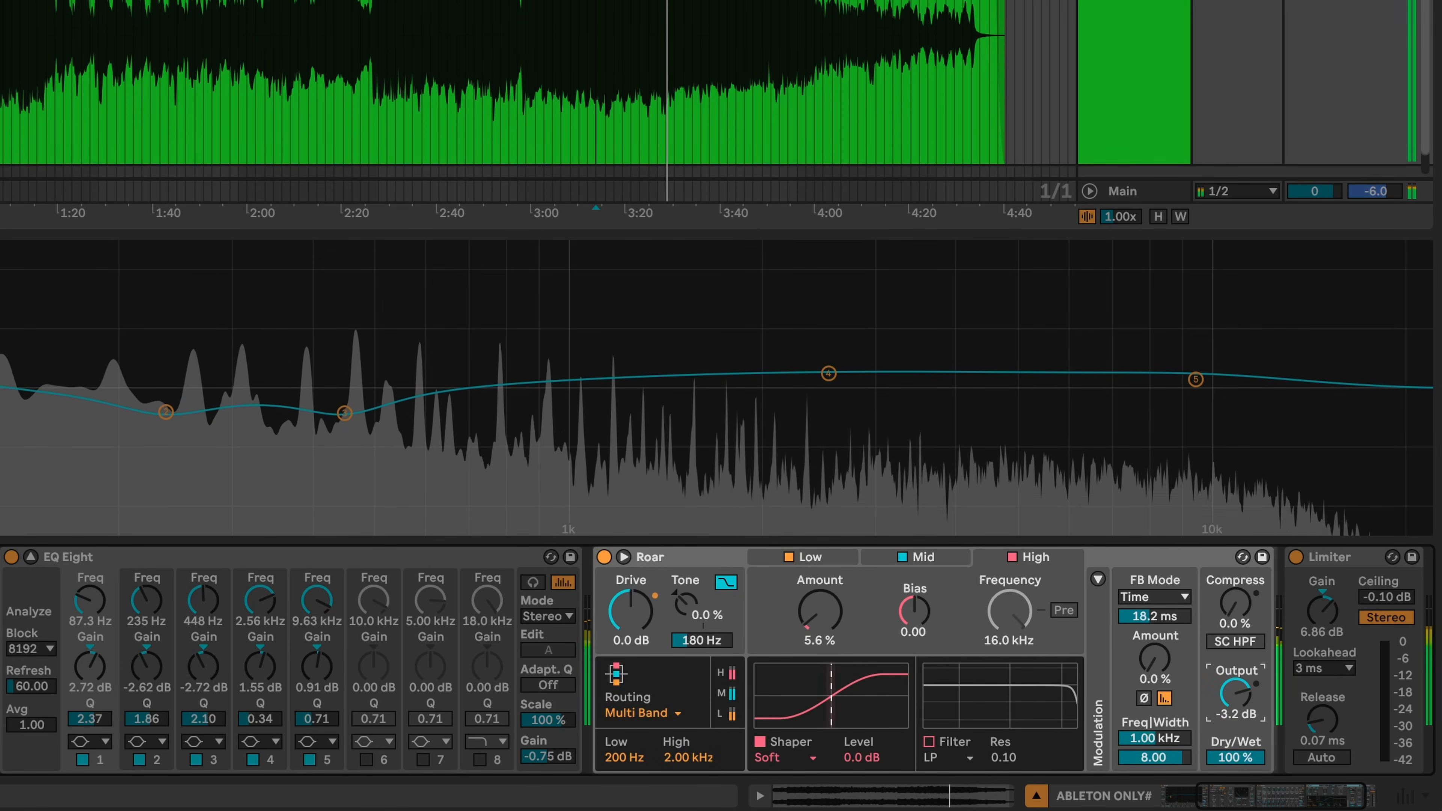
click(604, 559)
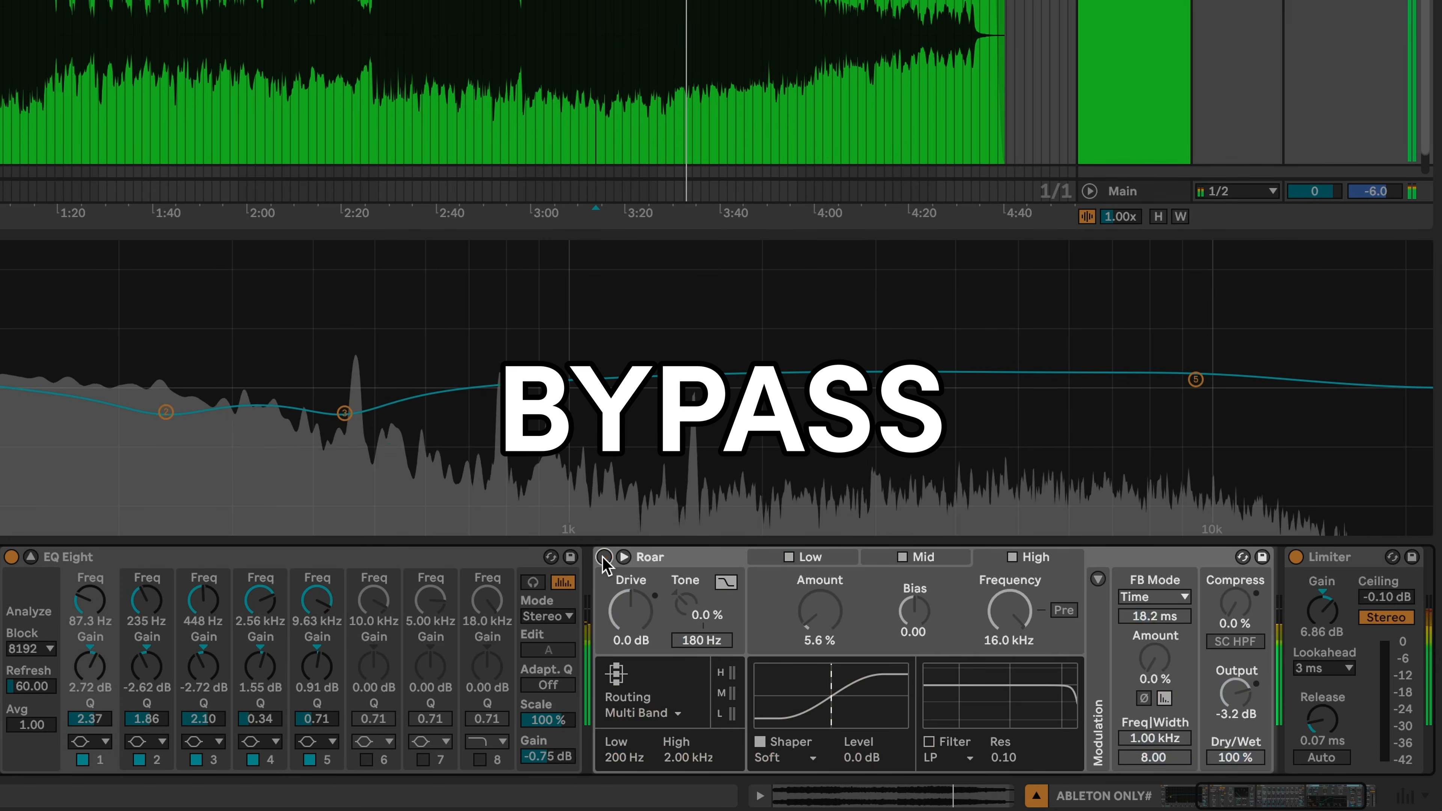
- Re-enable Roar, raise its High band amount to 7.1 % and start blending in dry signal
click(604, 558)
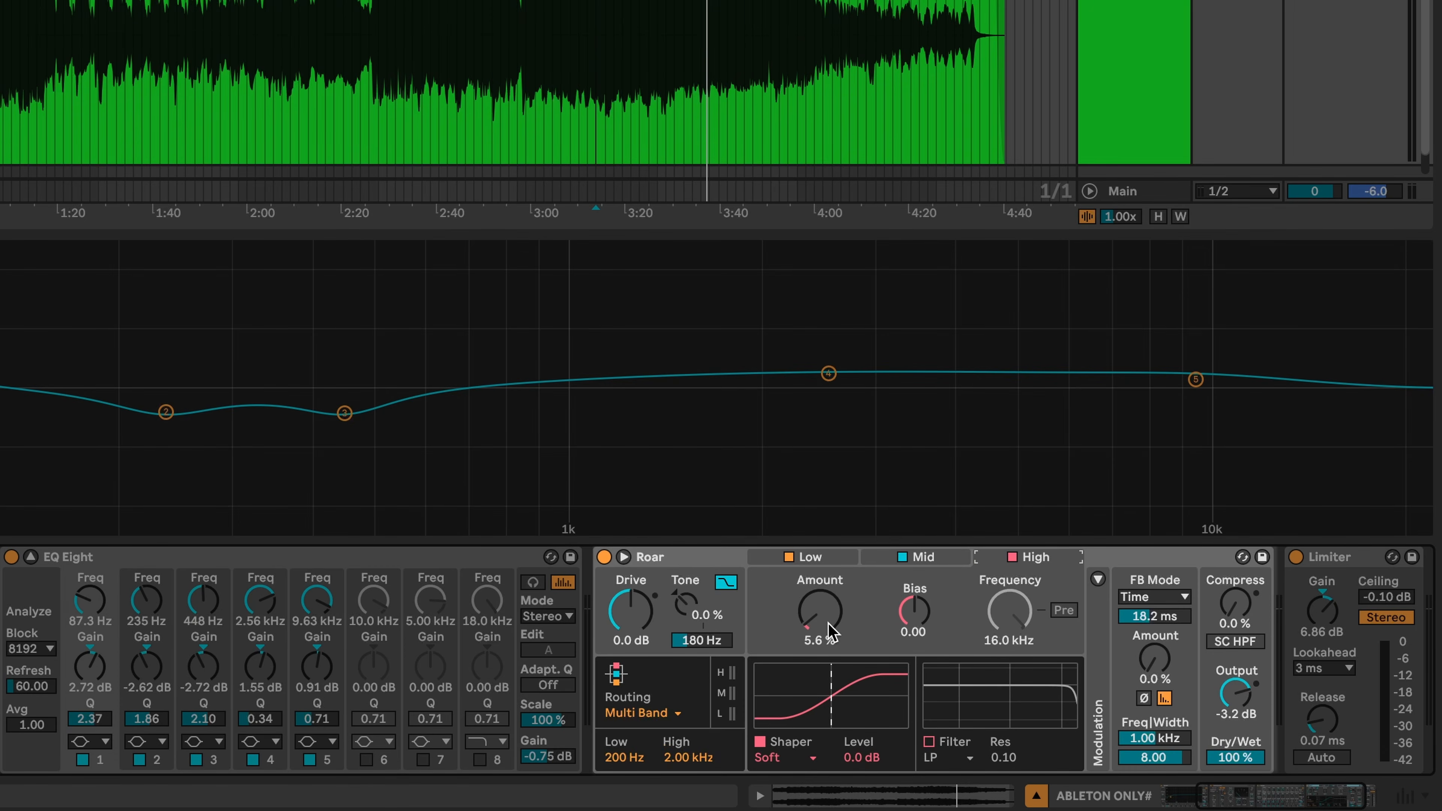
key(space)
drag(833, 641, 833, 635)
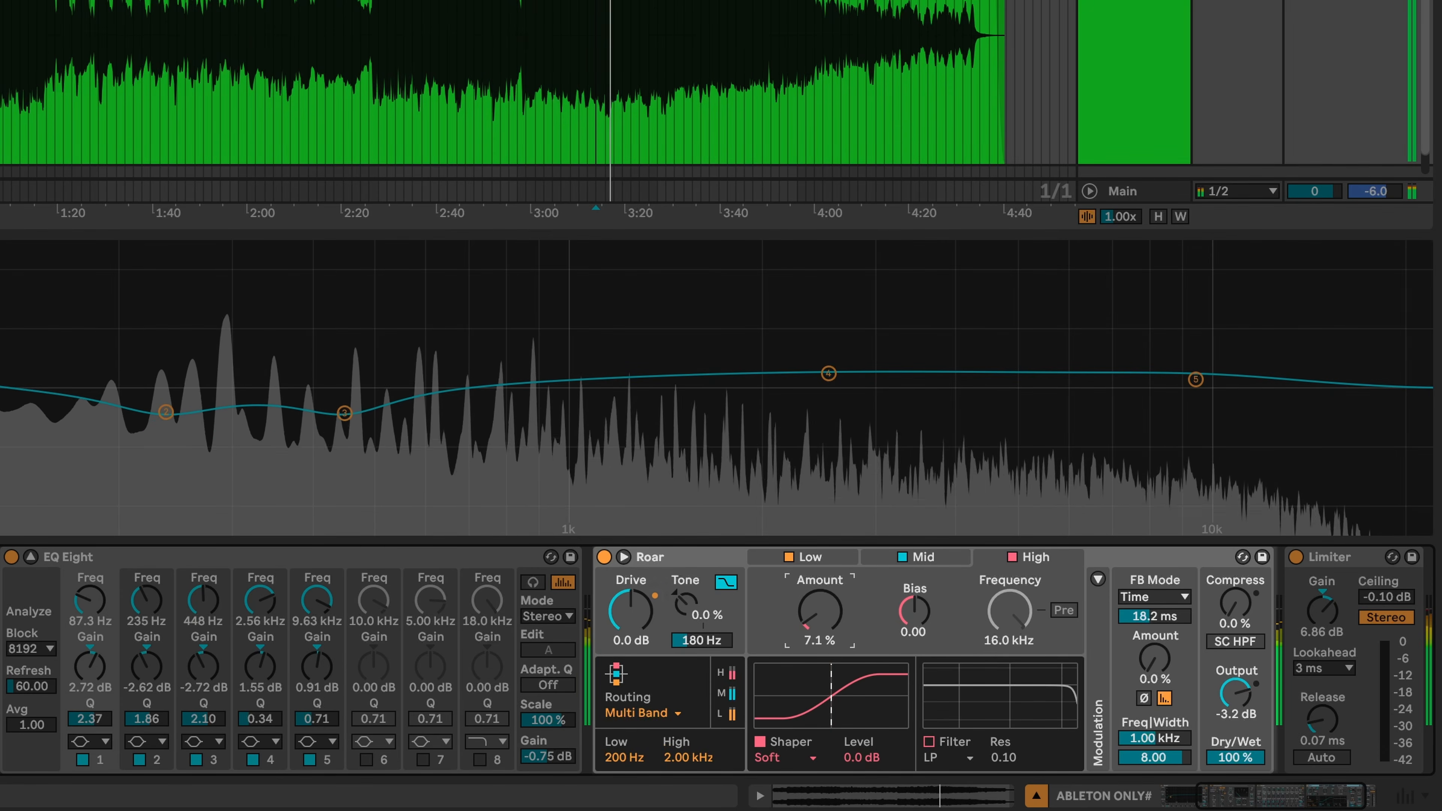
drag(1235, 757, 1235, 774)
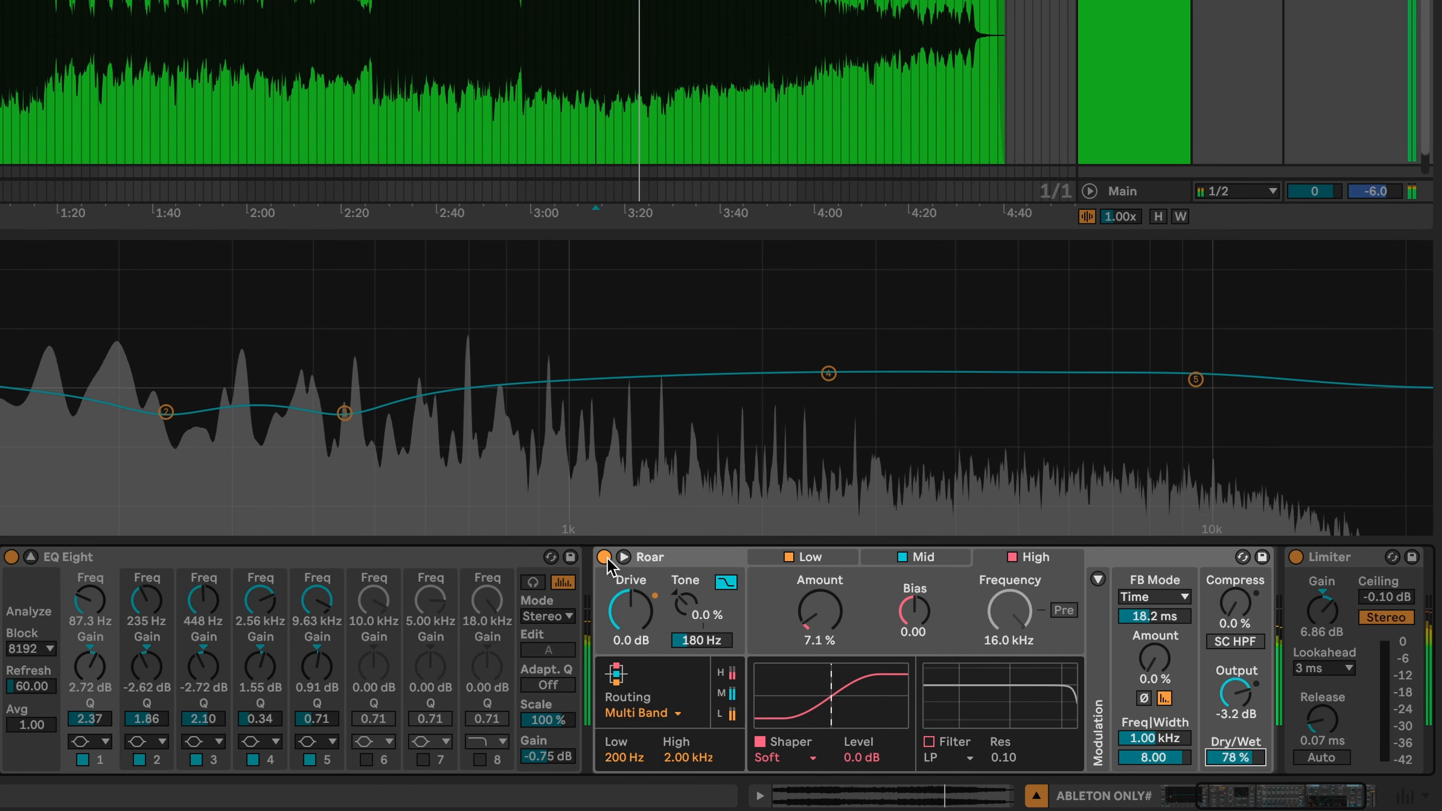
- Set Roar's Dry/Wet to 76 %, comparing against bypass before and after
click(604, 556)
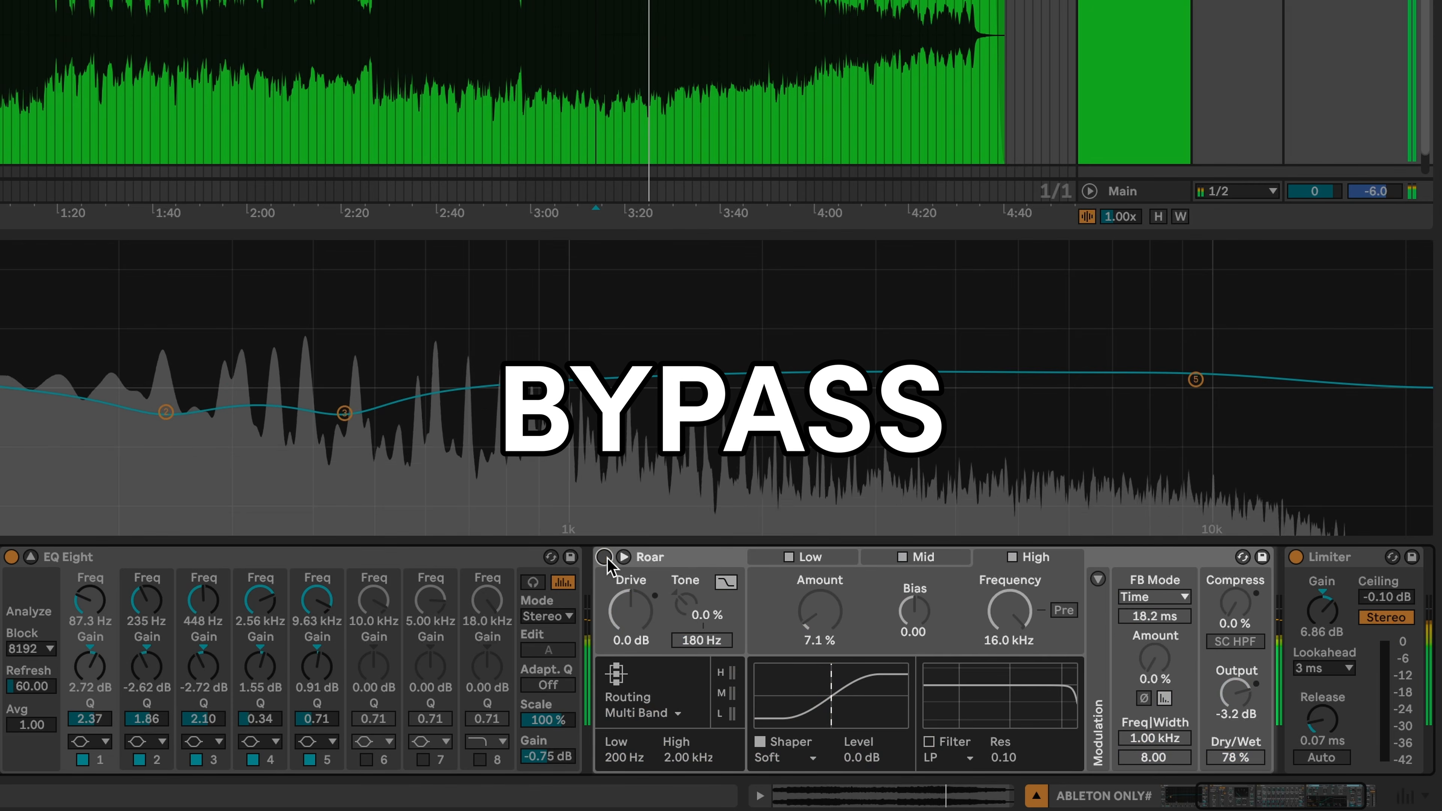
click(604, 556)
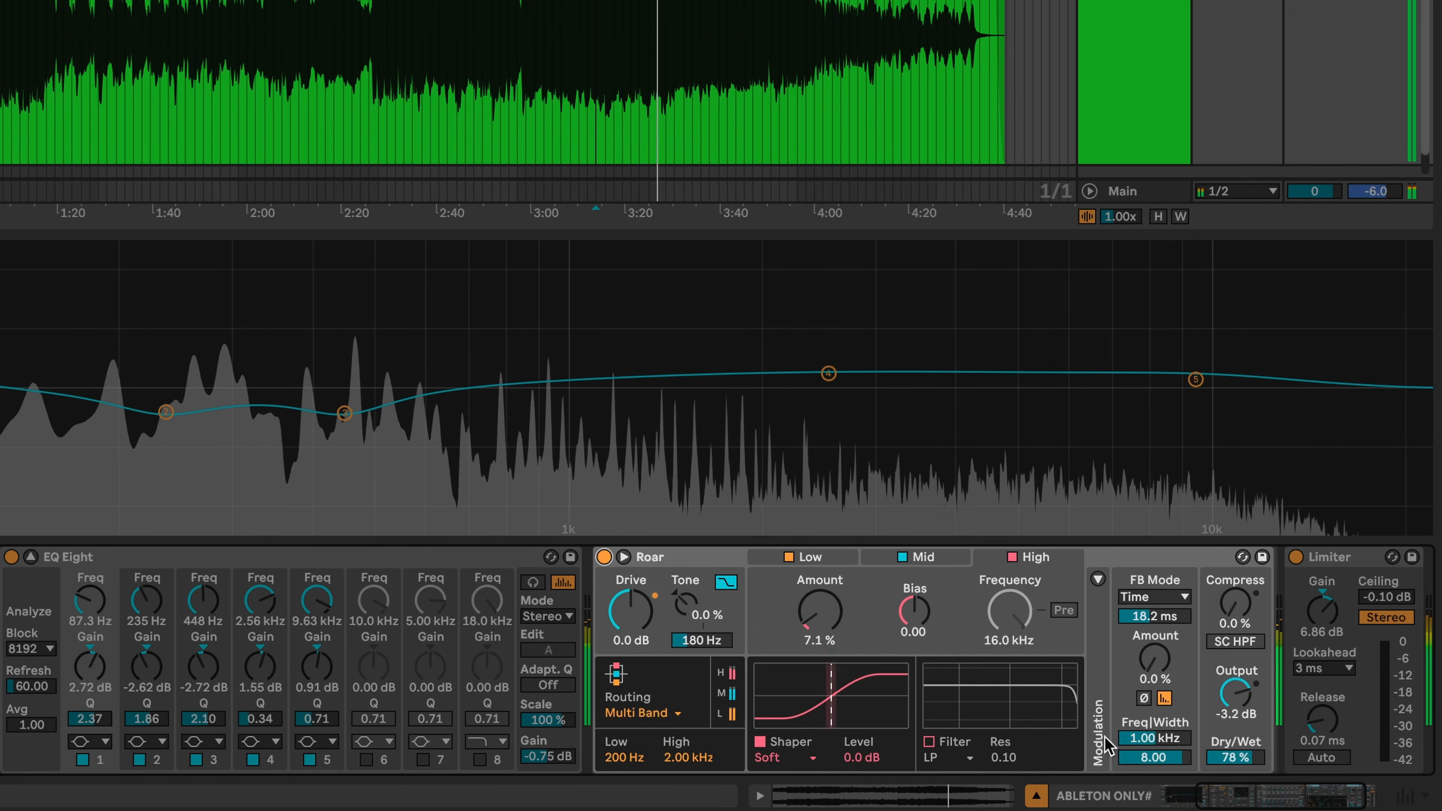
drag(1236, 758, 1229, 767)
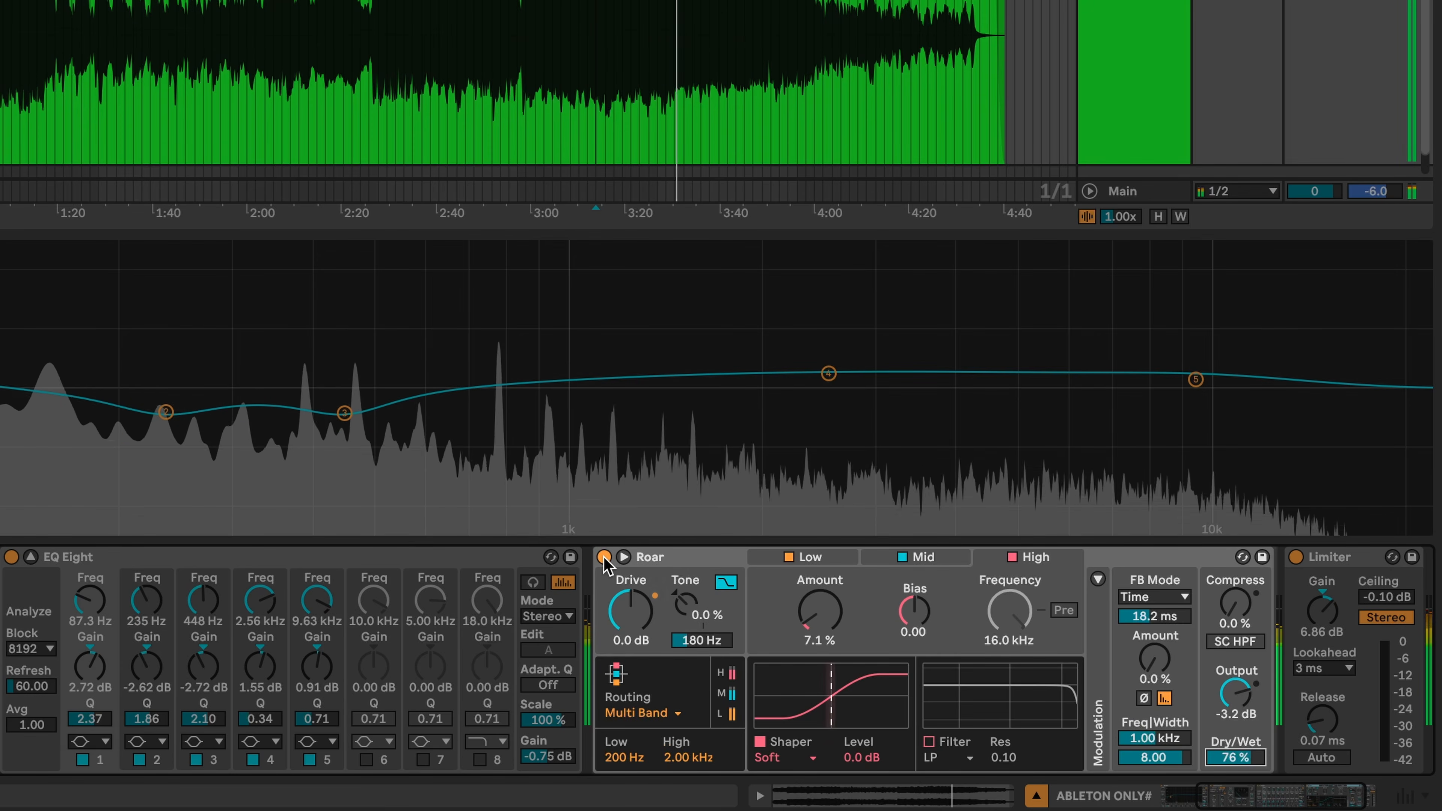
click(604, 557)
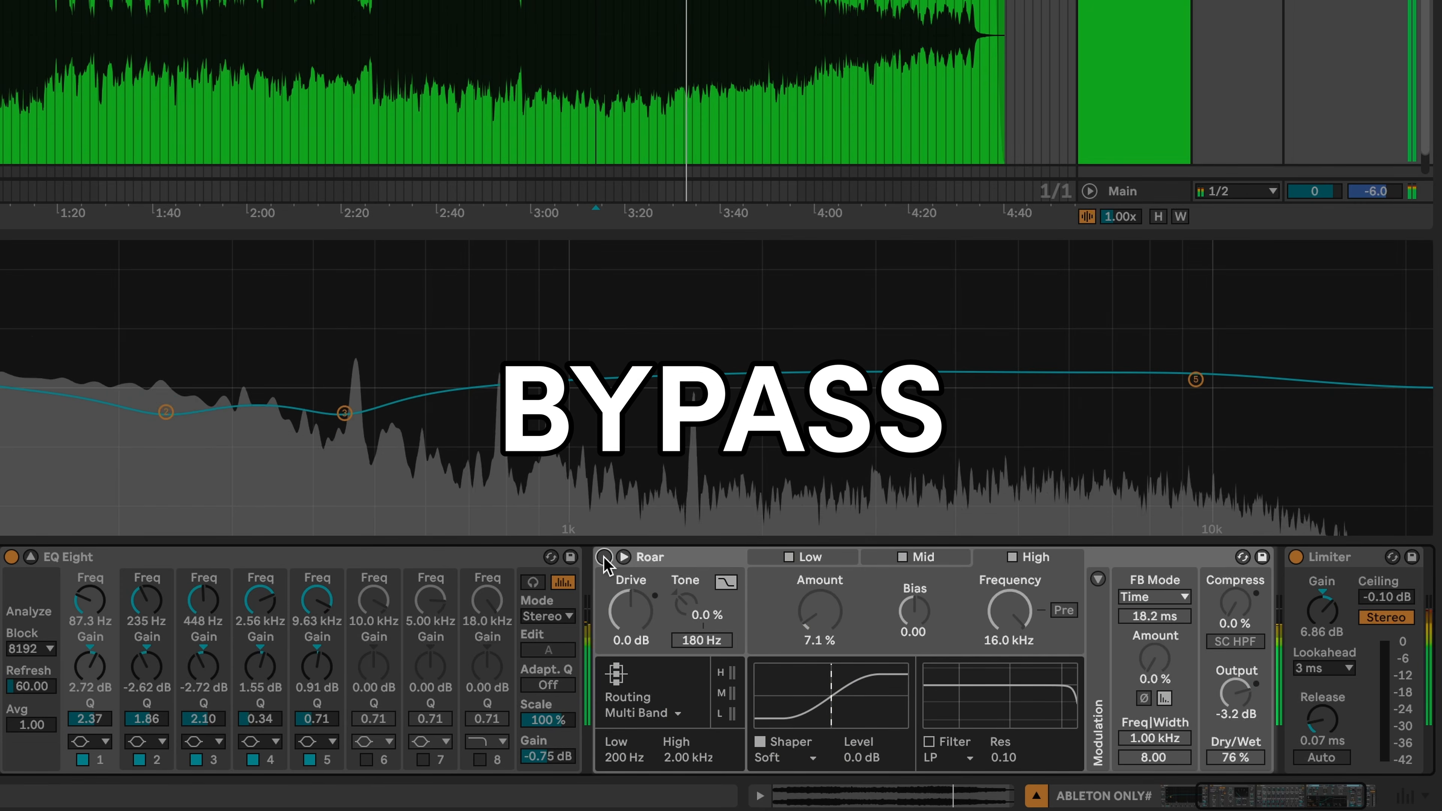
click(604, 557)
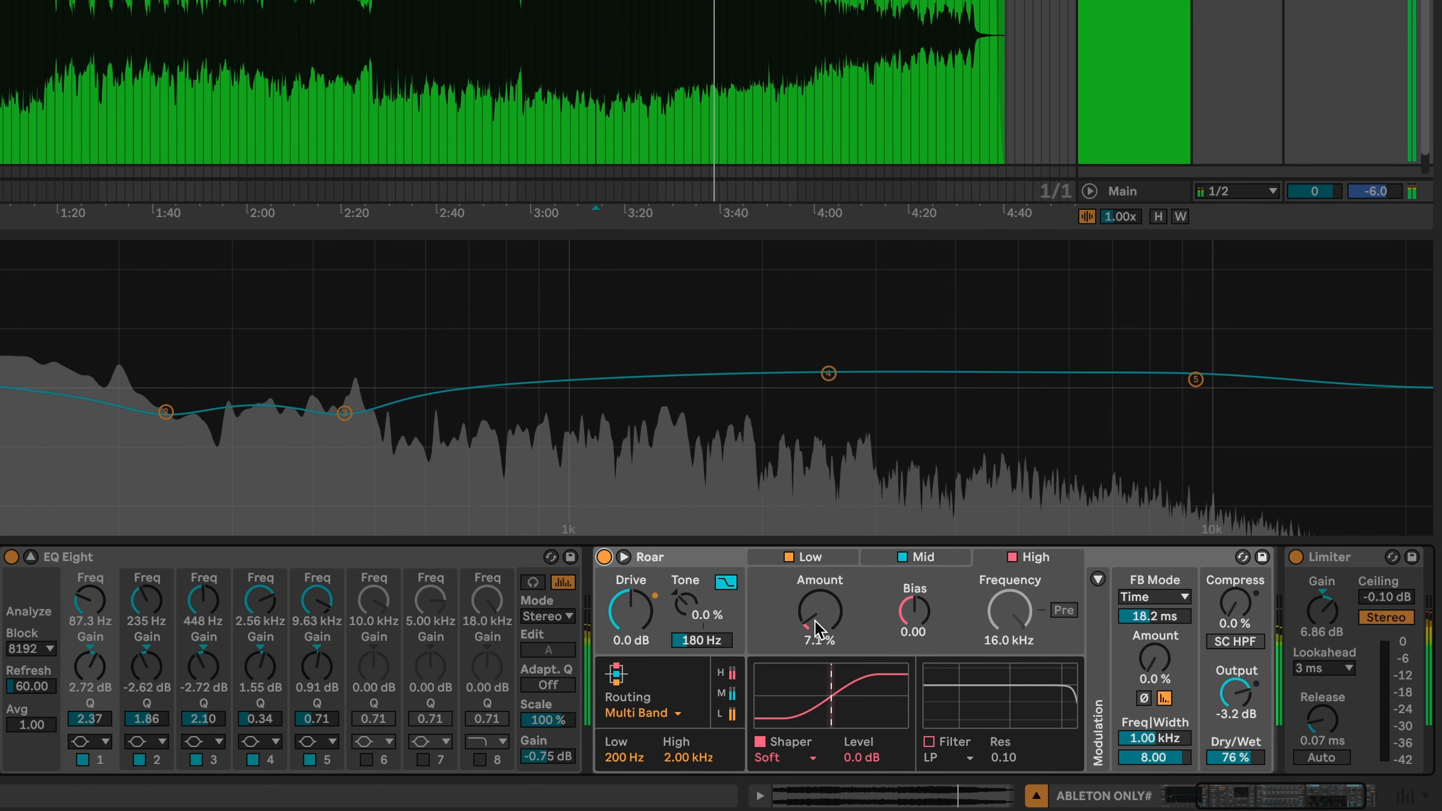
- Stop playback and switch off the Mid band's shaper while reviewing Roar's bands
key(space)
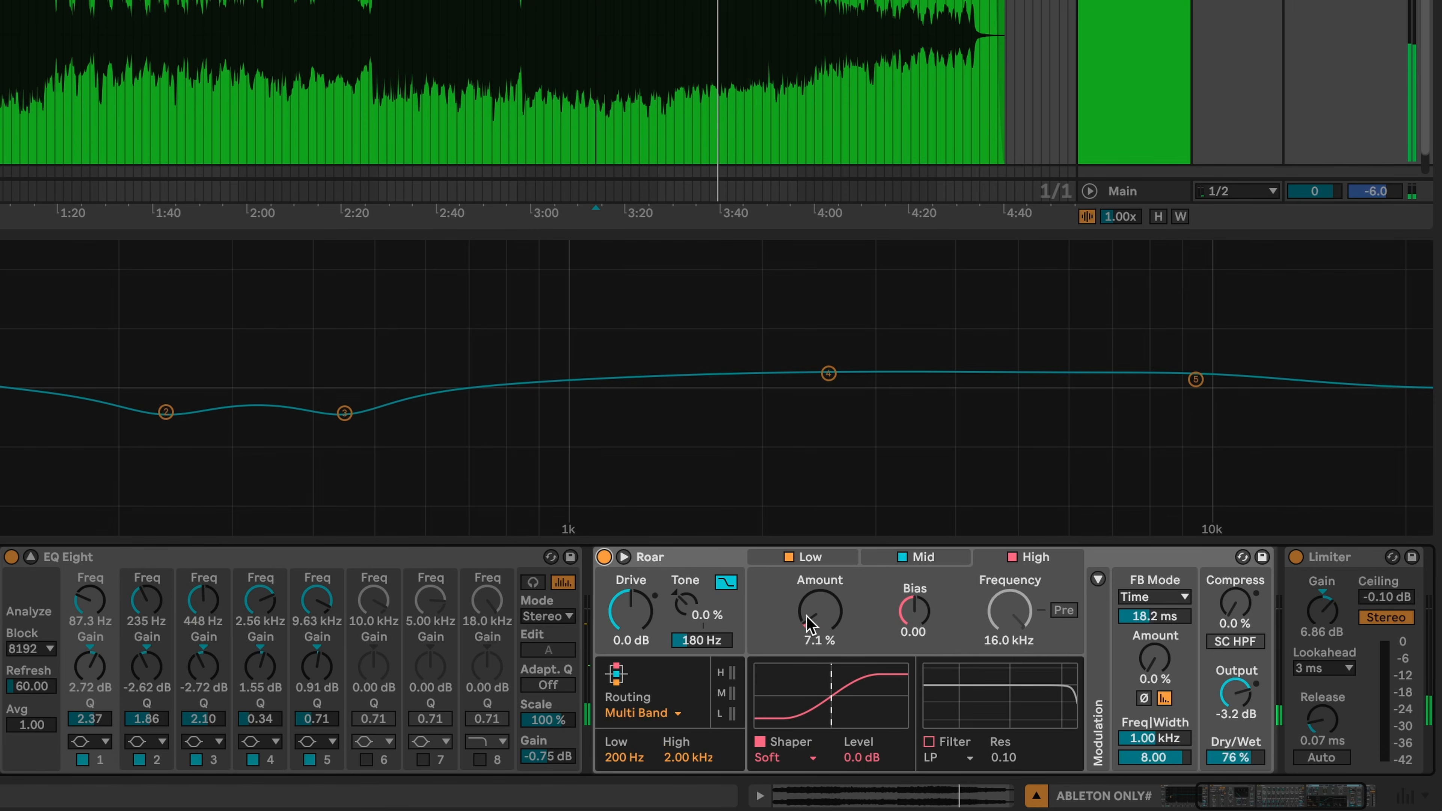
click(839, 561)
click(979, 559)
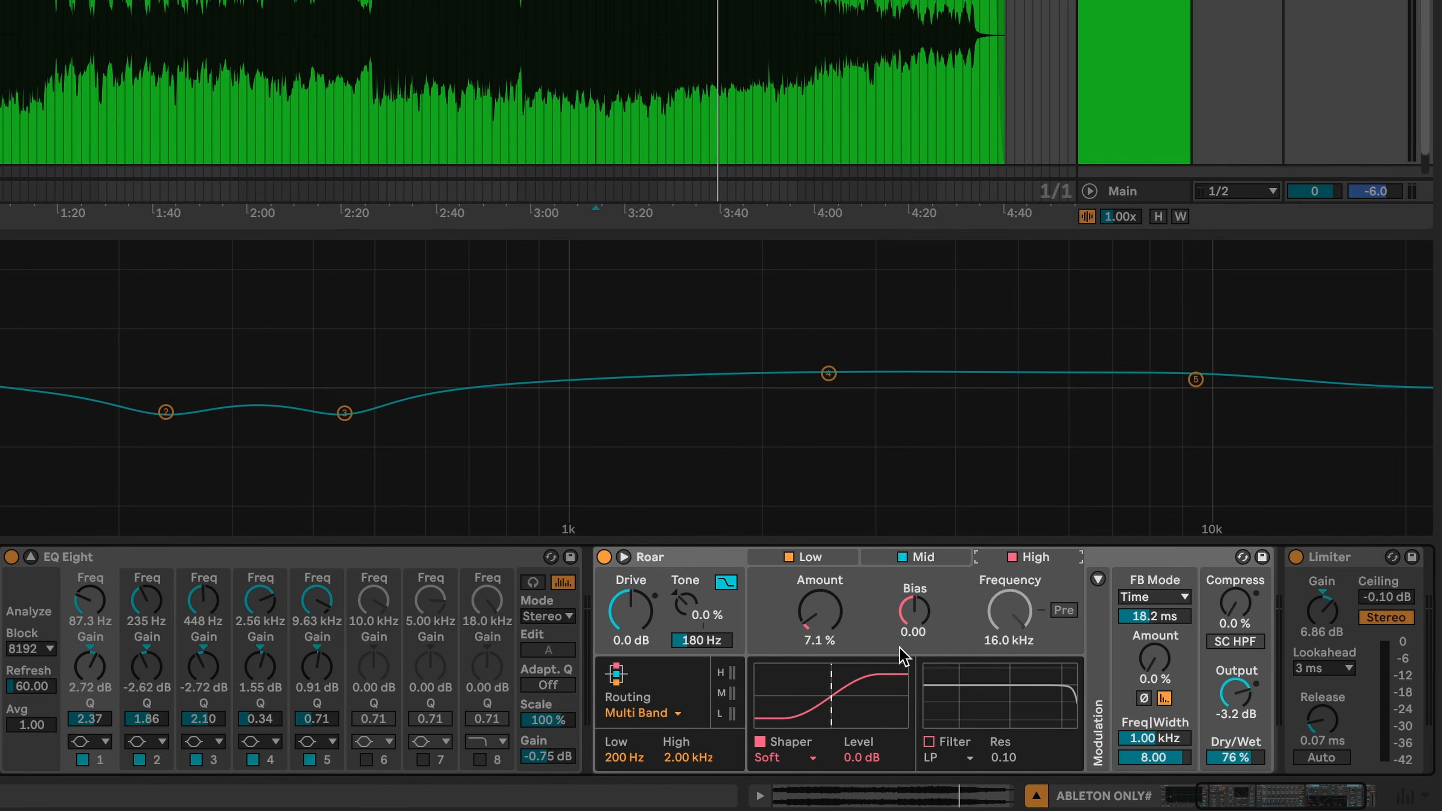
click(917, 556)
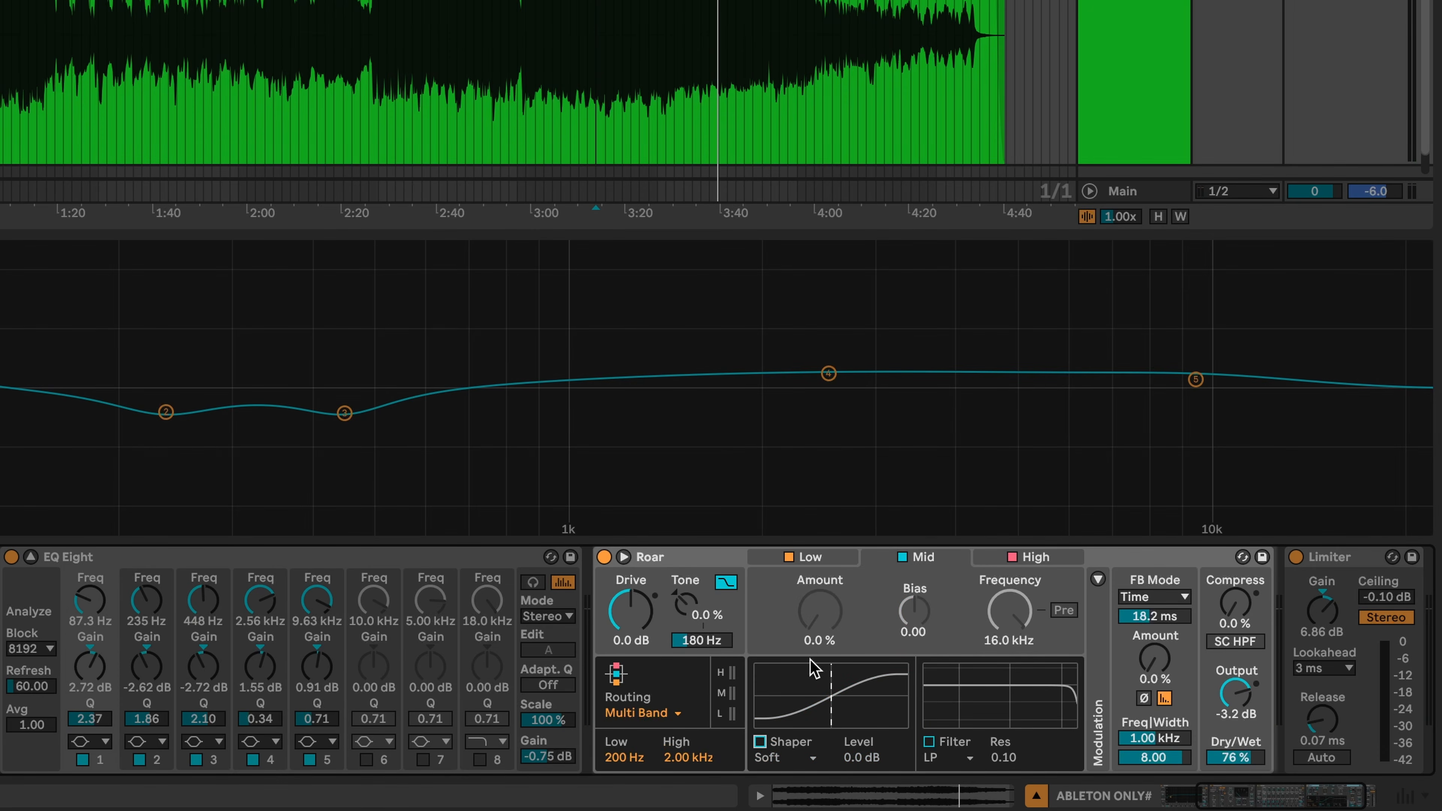
click(760, 742)
click(823, 559)
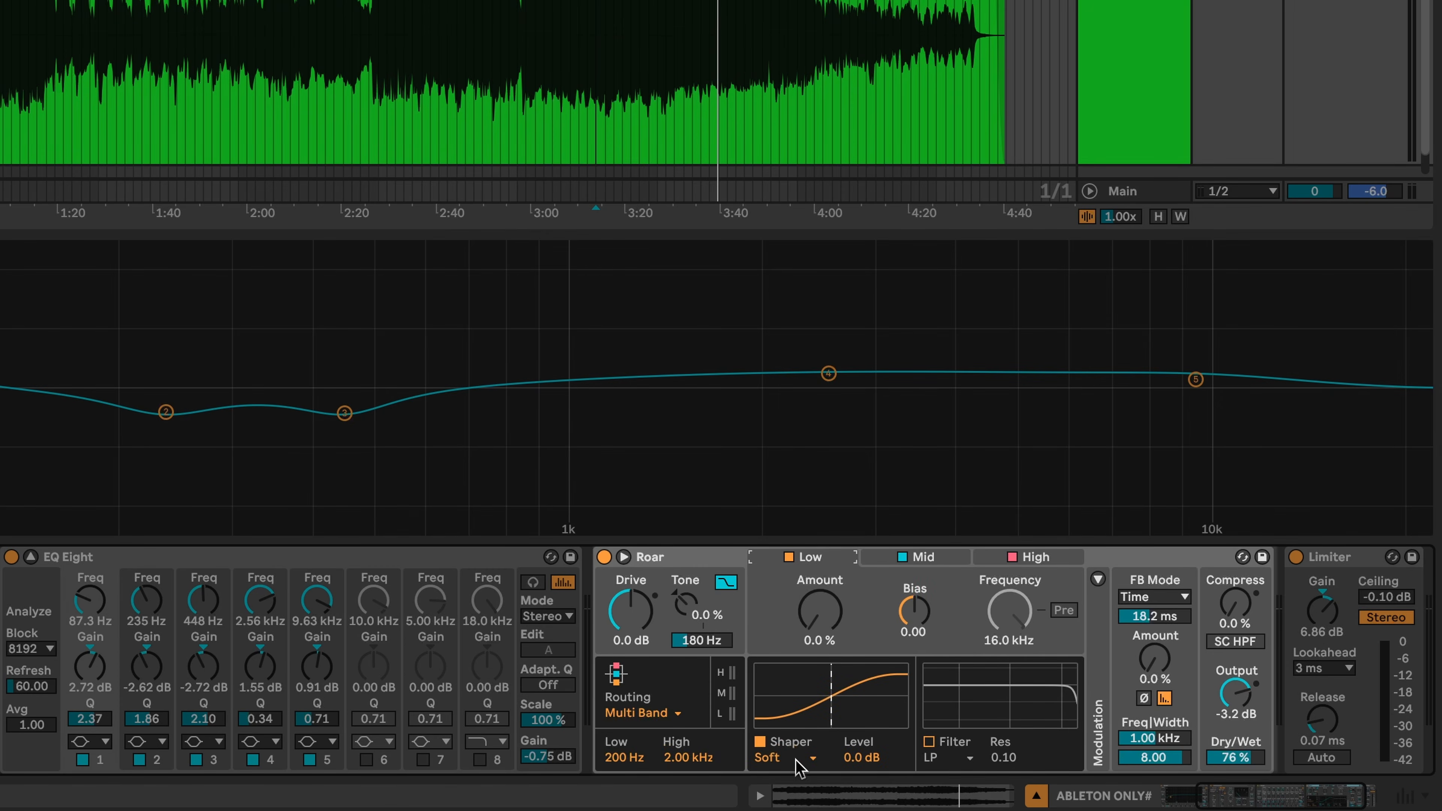
click(1035, 557)
- Raise Roar's output to -0.7 dB during playback, A/B-ing it against bypass
key(space)
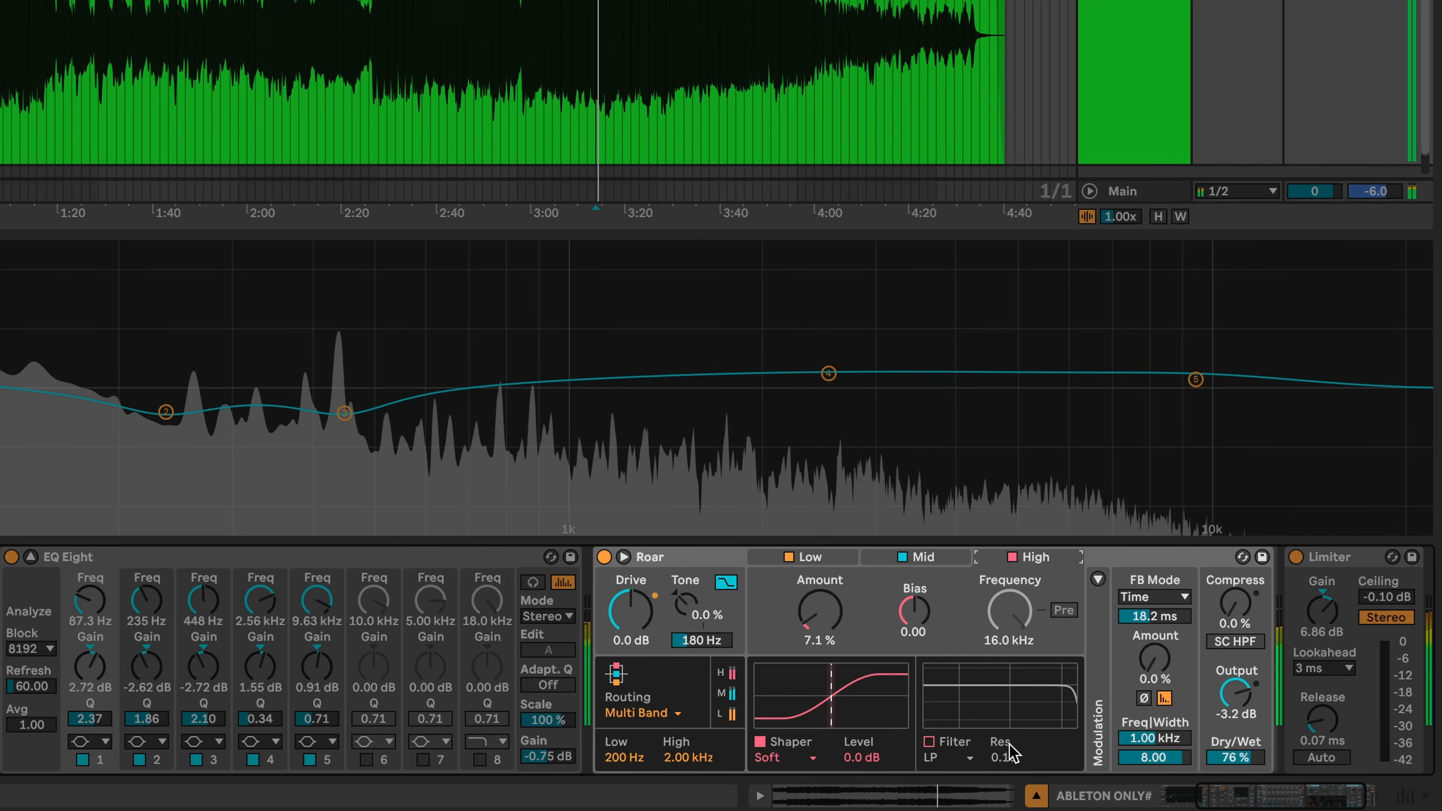
click(604, 558)
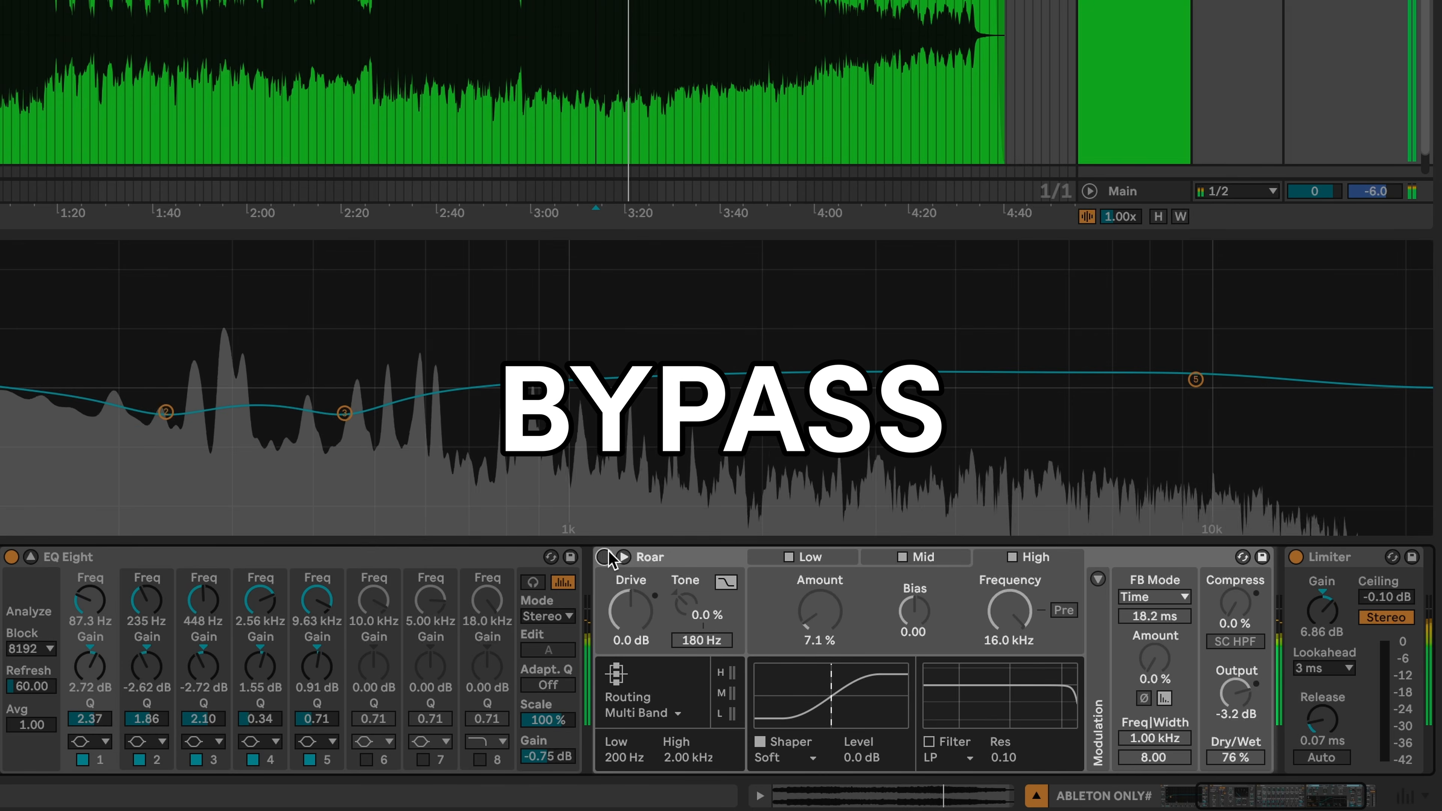
click(604, 558)
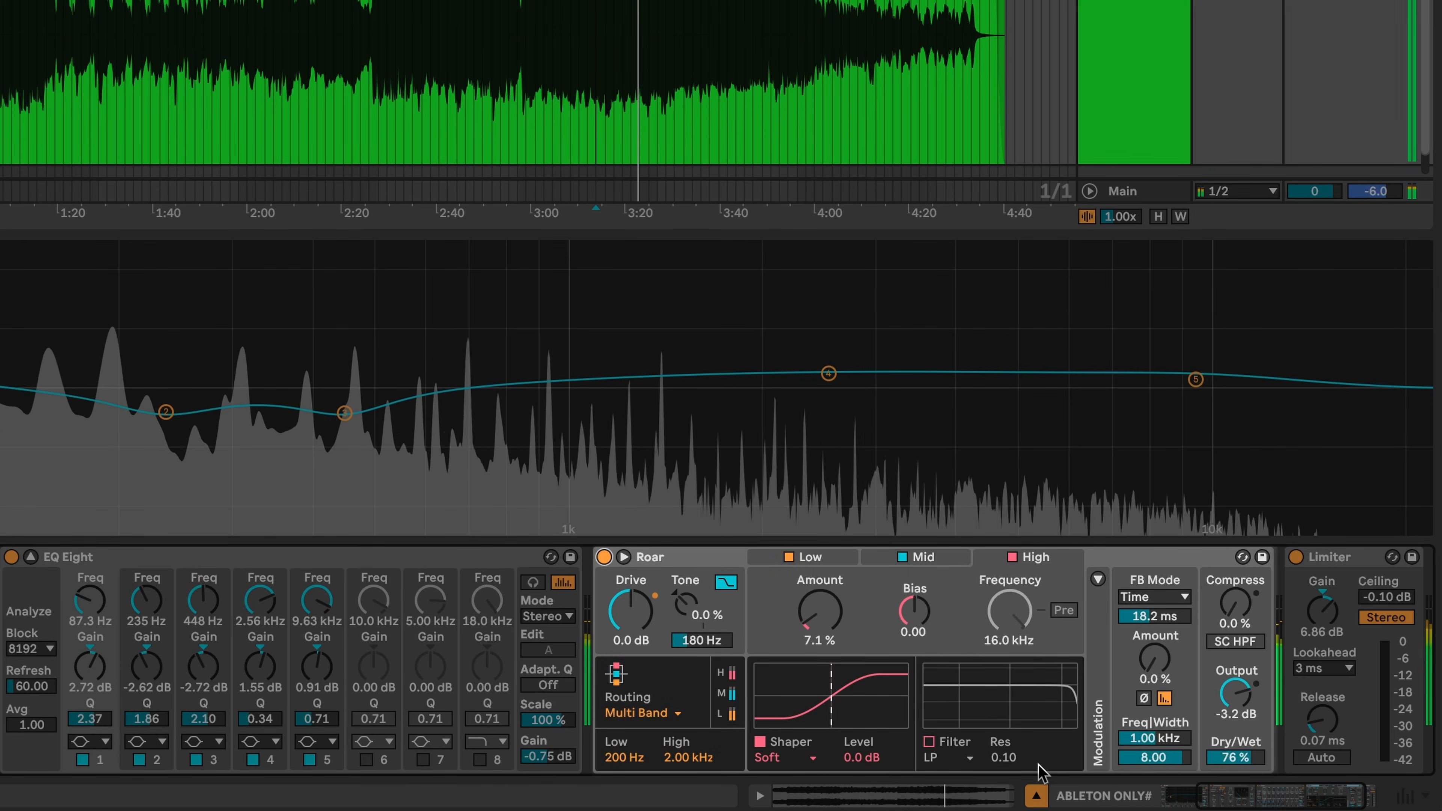
drag(1236, 694, 1236, 681)
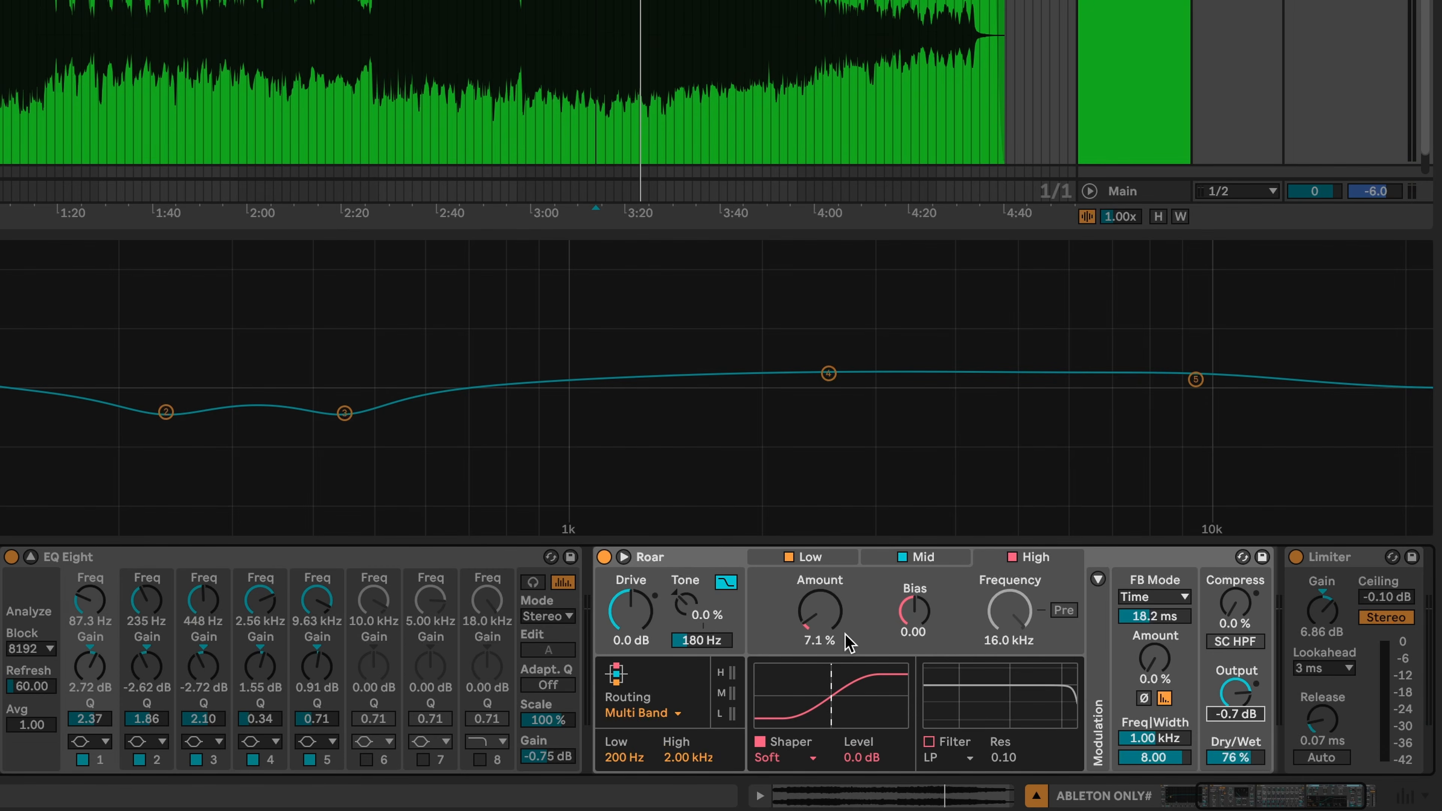
key(space)
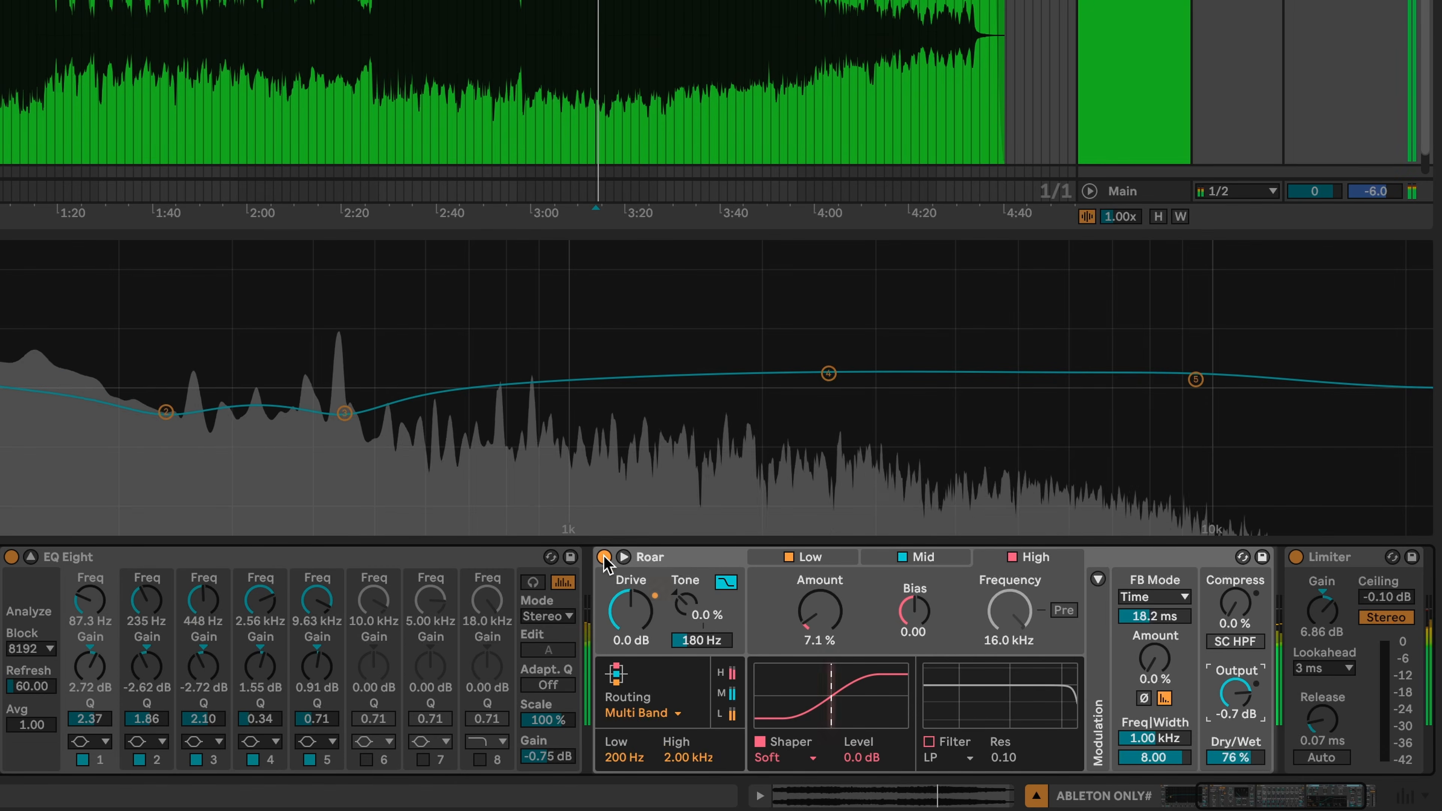
click(605, 557)
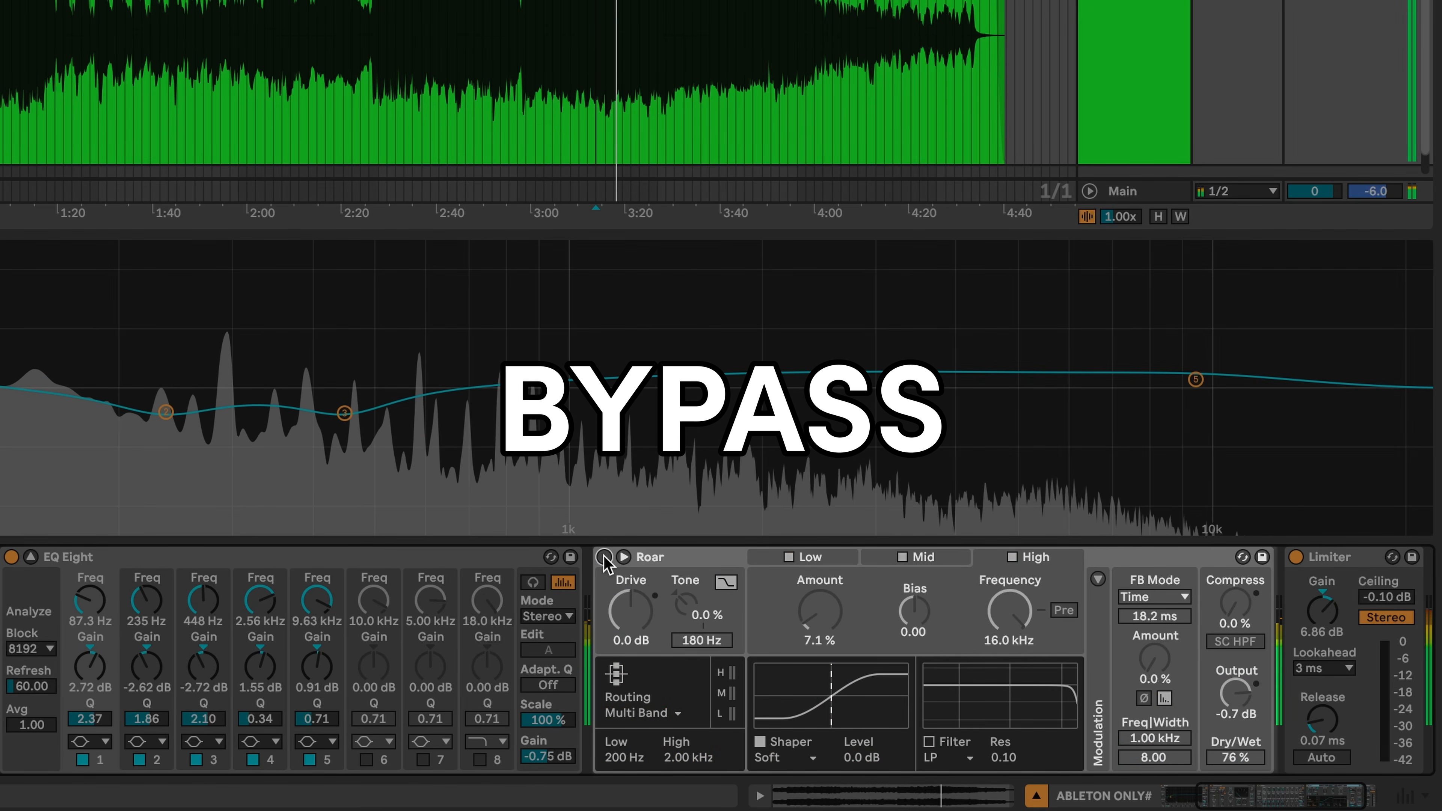
click(604, 558)
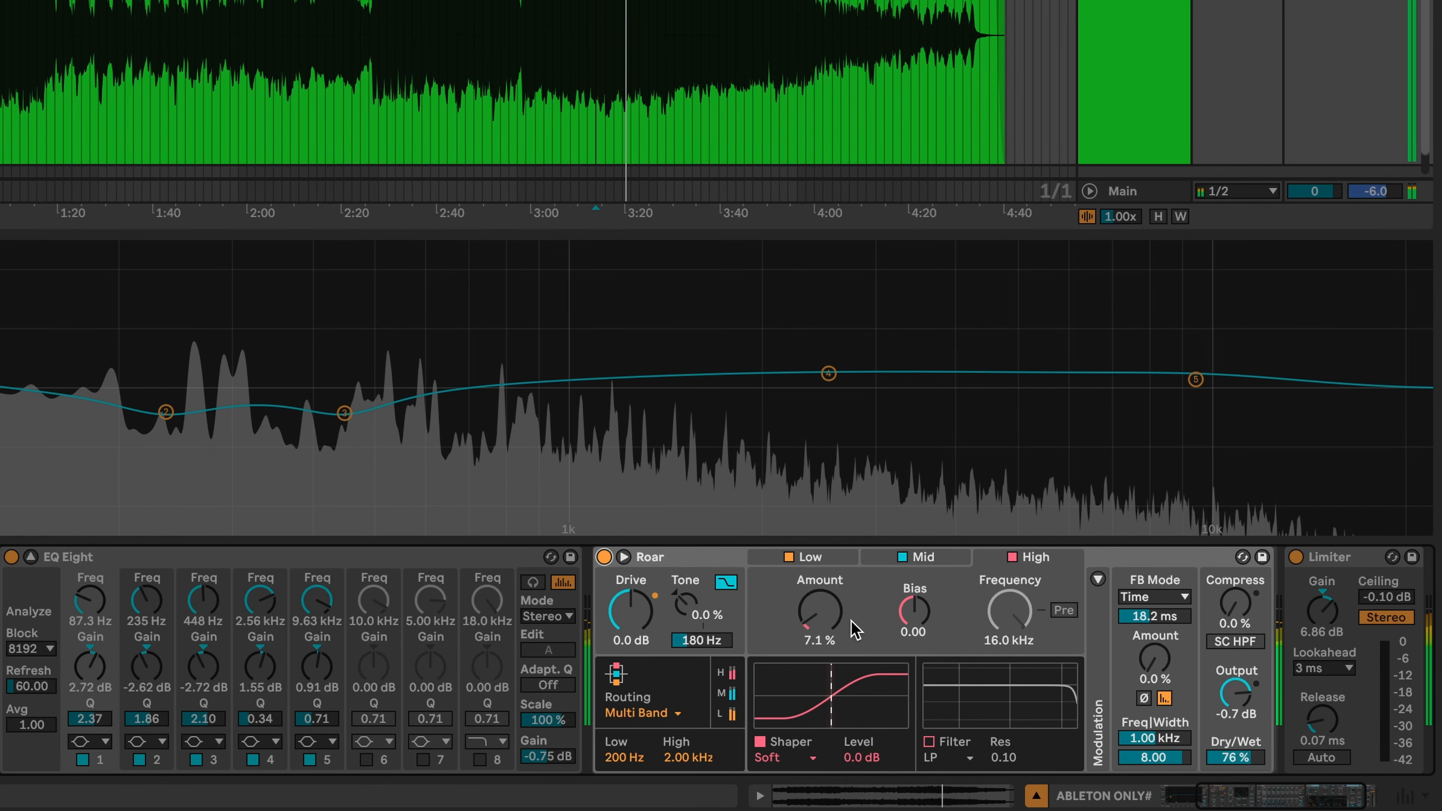
- Trim Roar's low-band saturation amount to about 3.2 %, comparing against bypass
drag(820, 611, 819, 630)
key(space)
key(space)
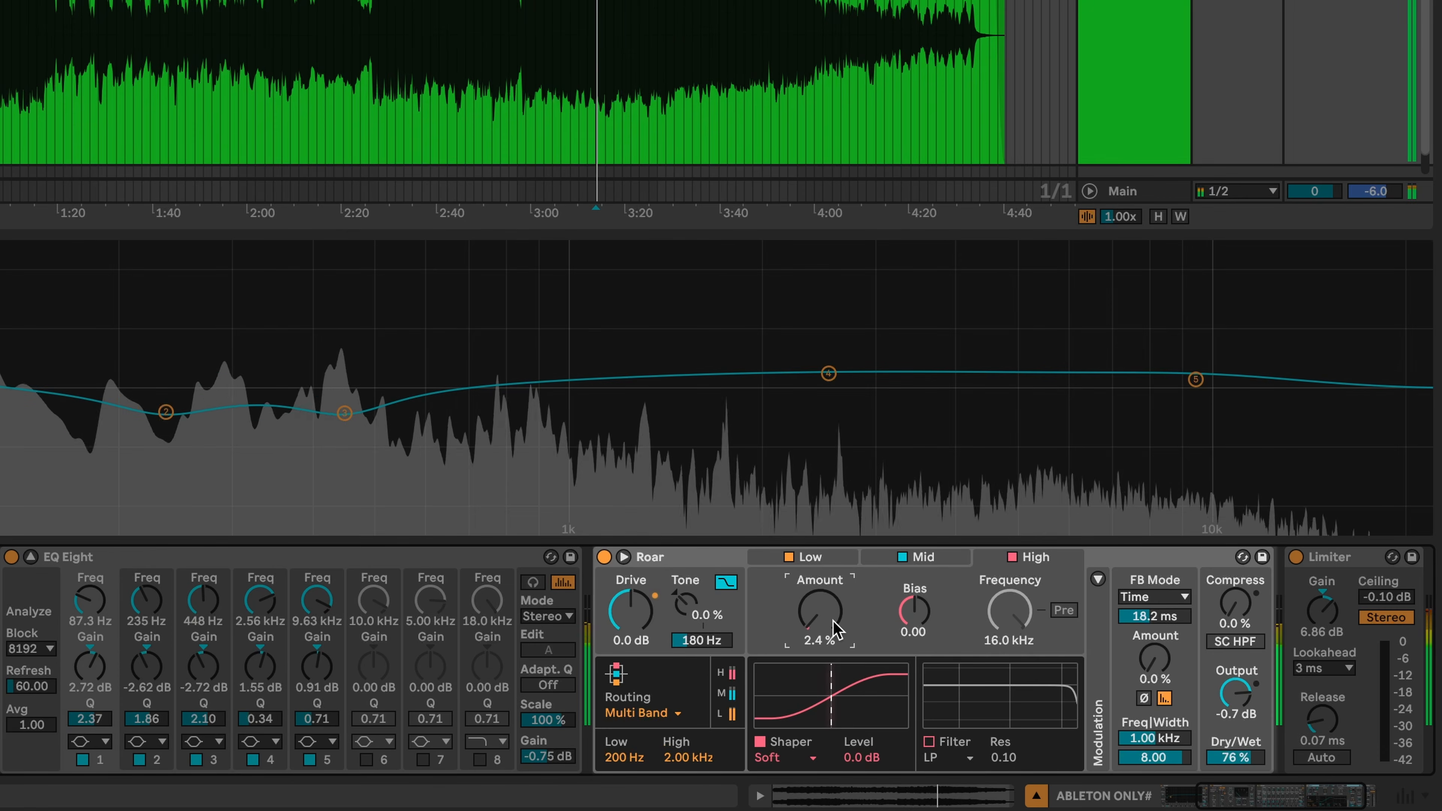
drag(819, 613, 820, 607)
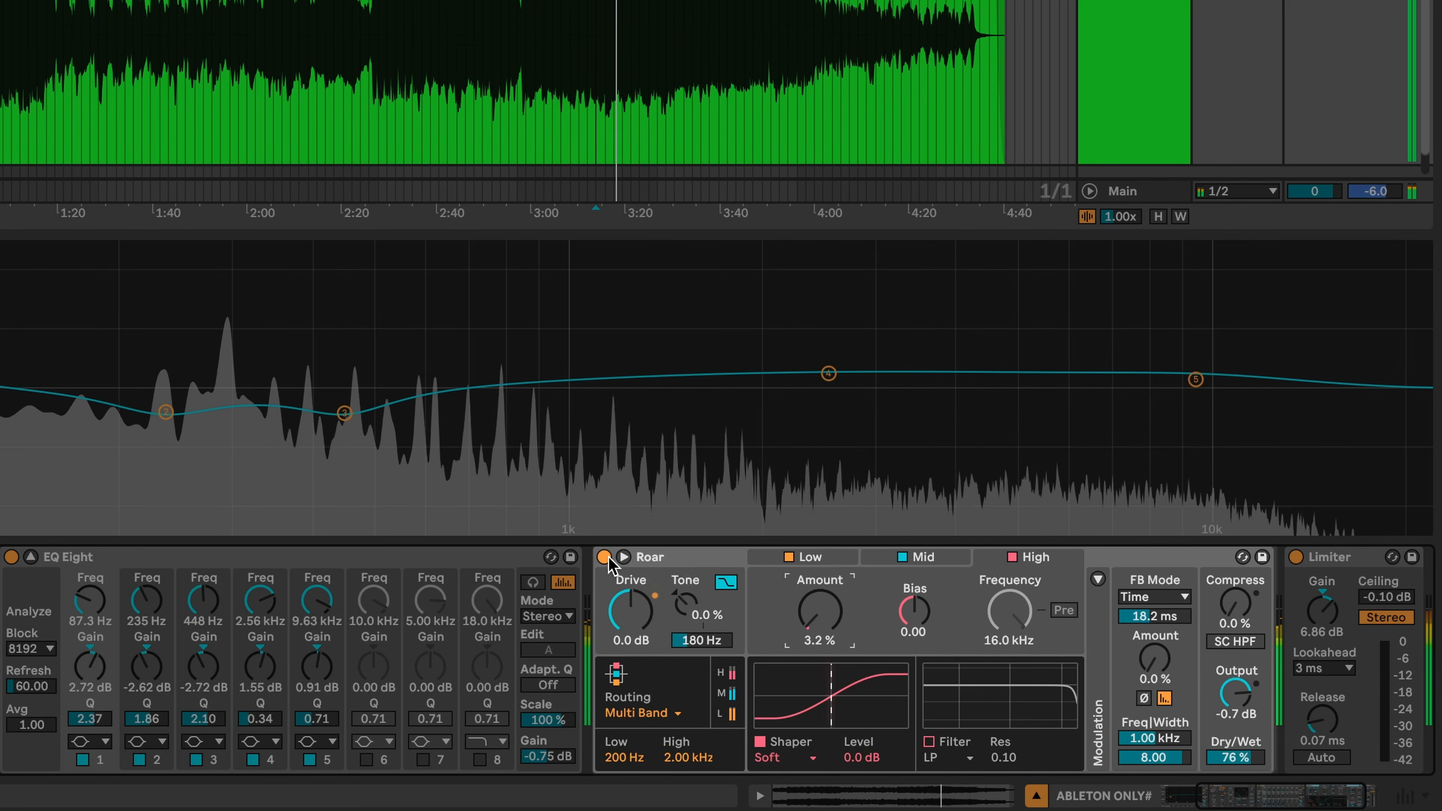
click(605, 557)
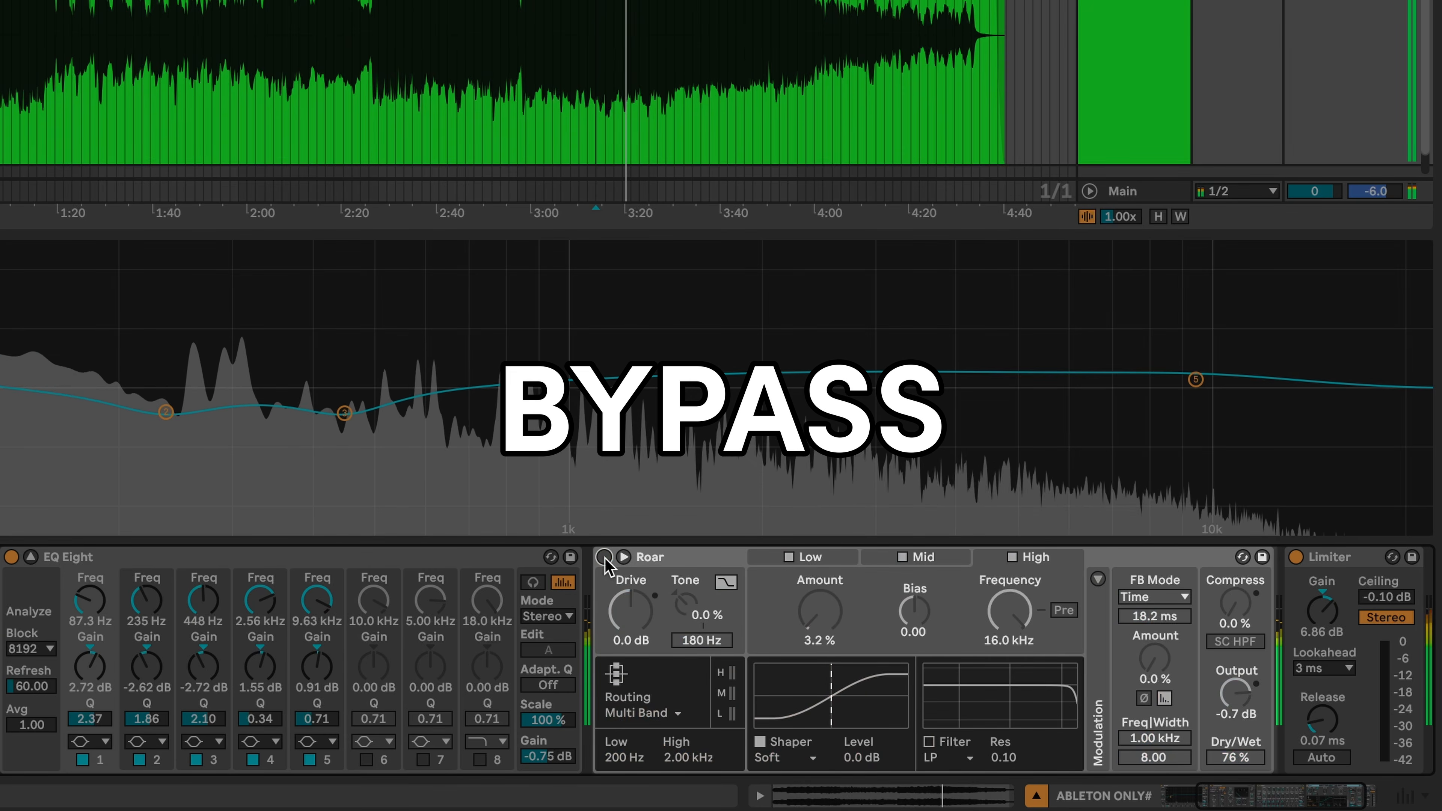
click(605, 558)
drag(823, 633, 821, 633)
- Enable the Mid band shaper and lower Roar's wet mix to 70 %, A/B-ing against bypass
click(943, 563)
click(759, 742)
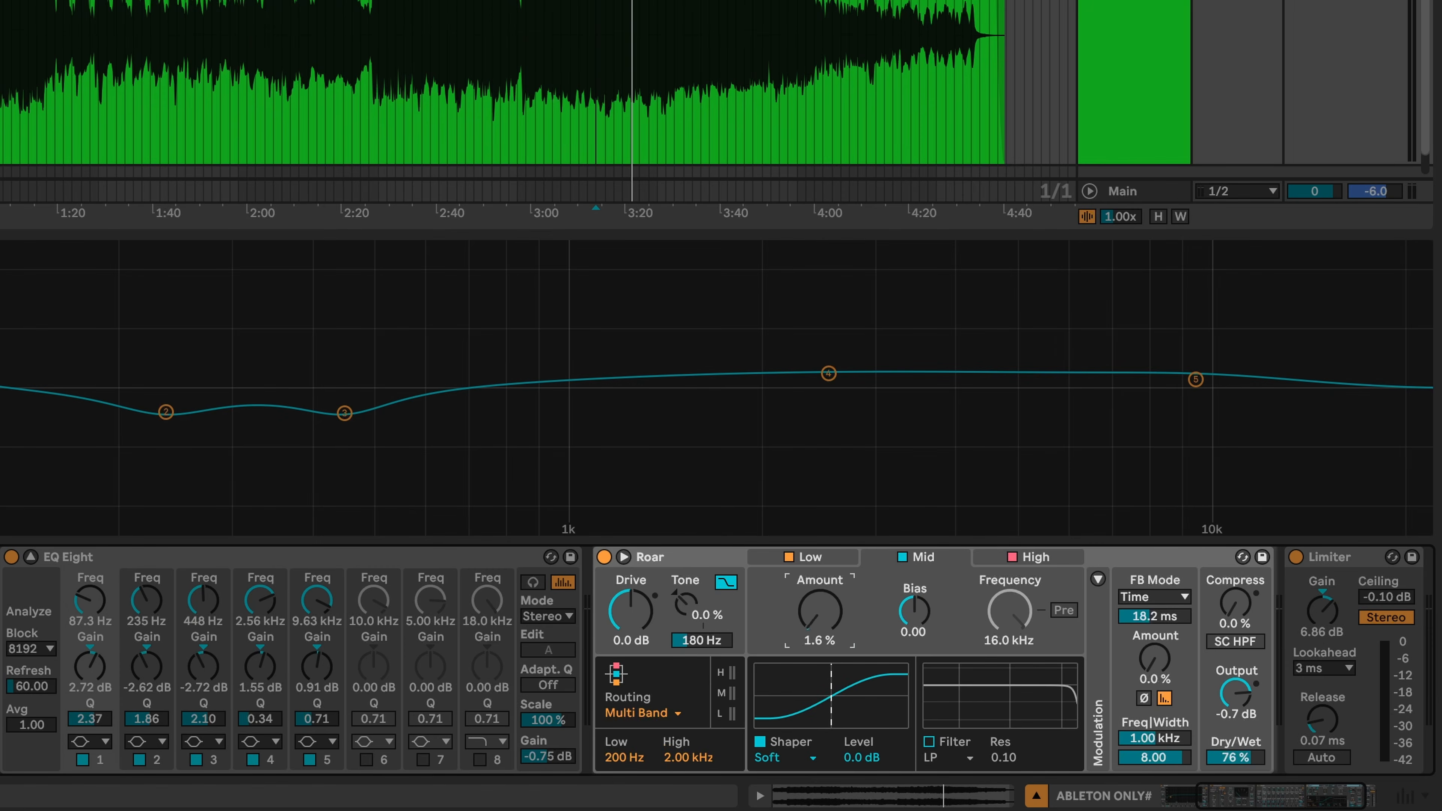
key(space)
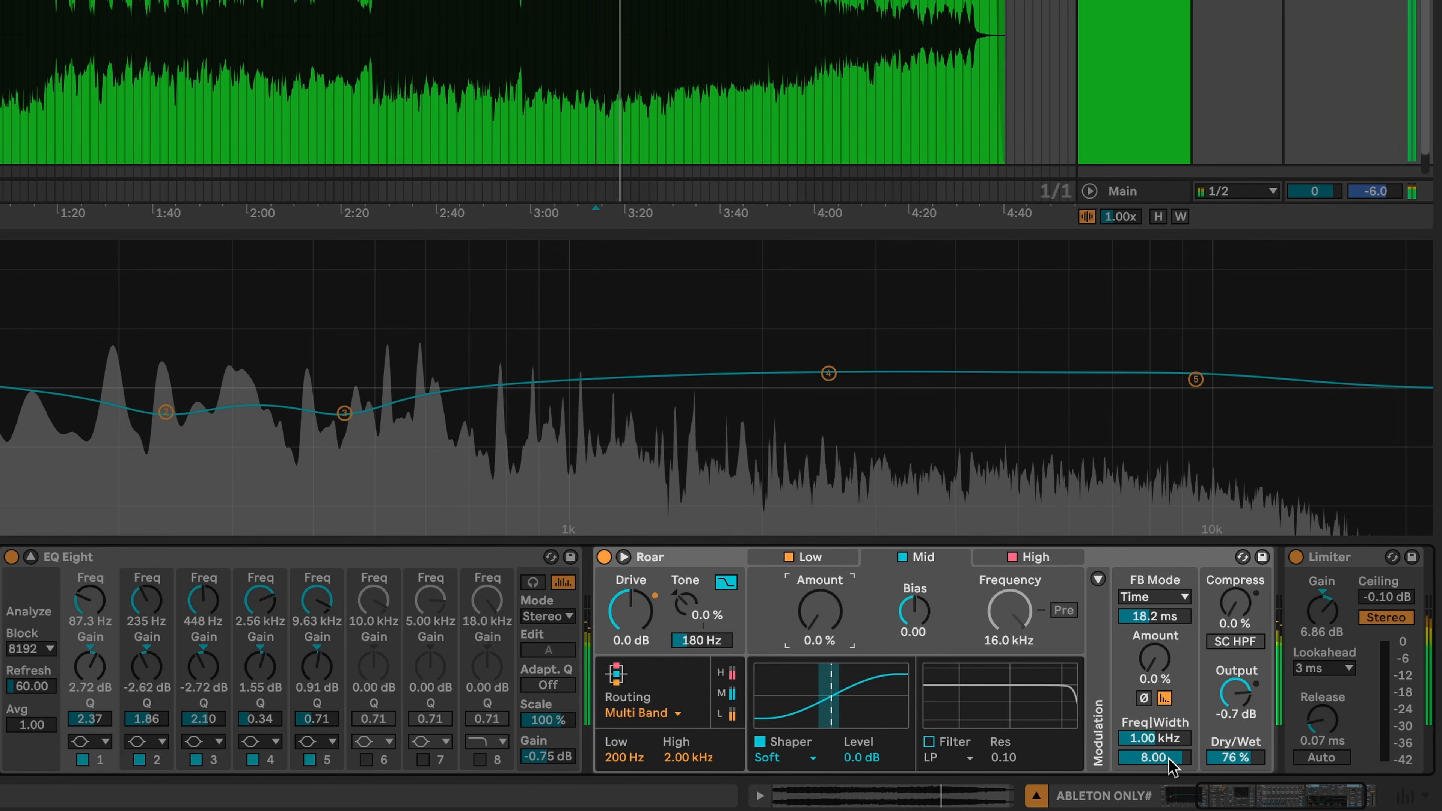
click(1236, 758)
drag(1236, 757, 1235, 763)
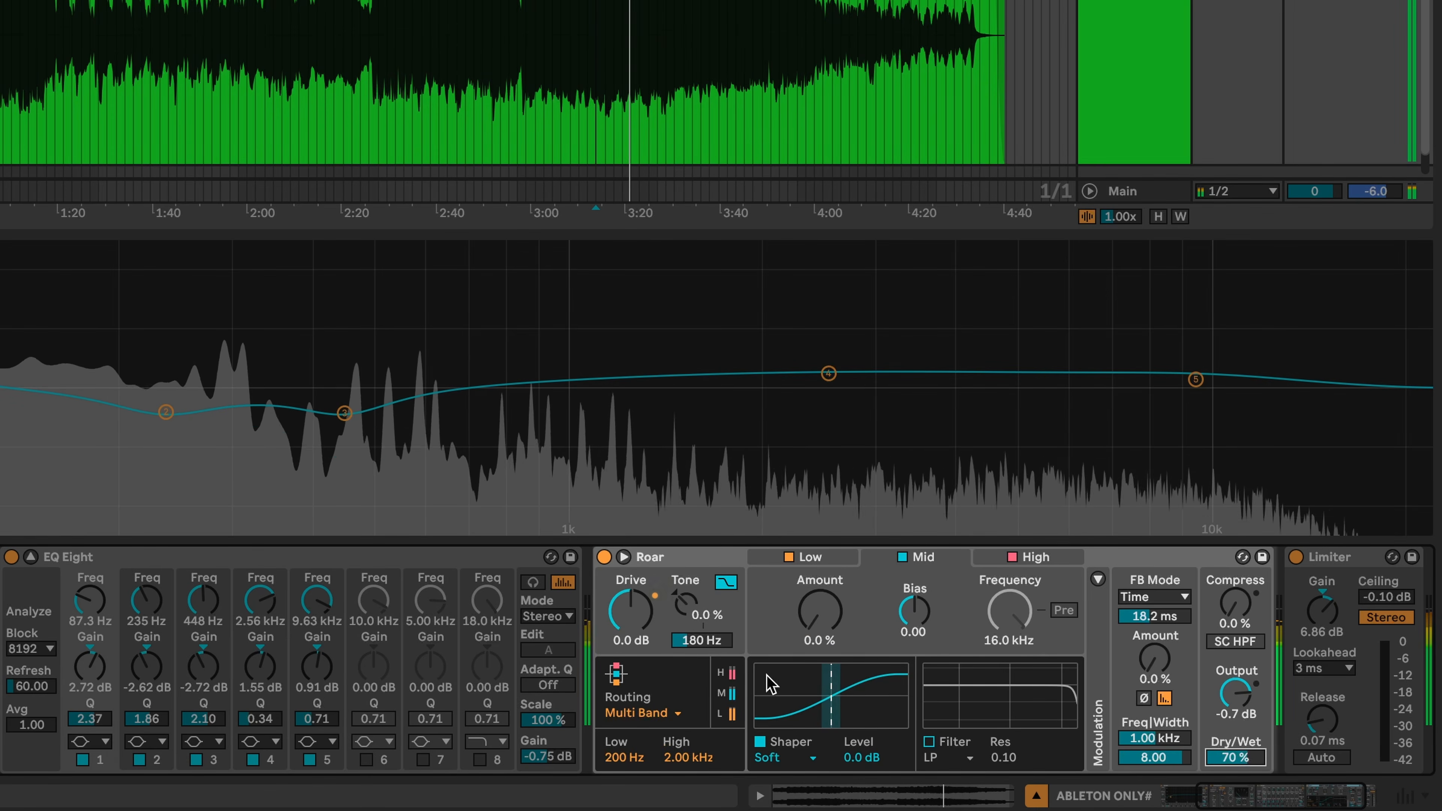
click(604, 557)
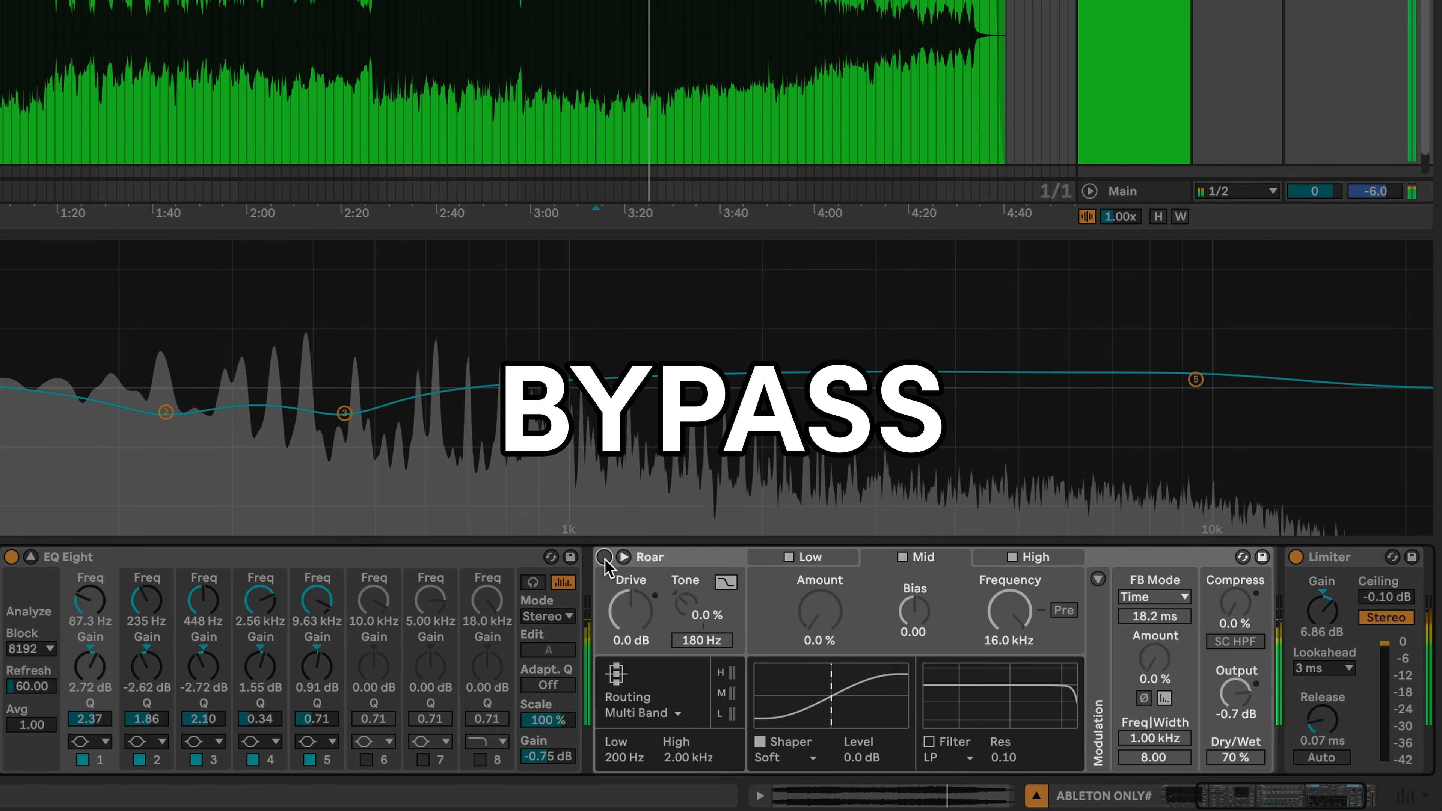
click(605, 557)
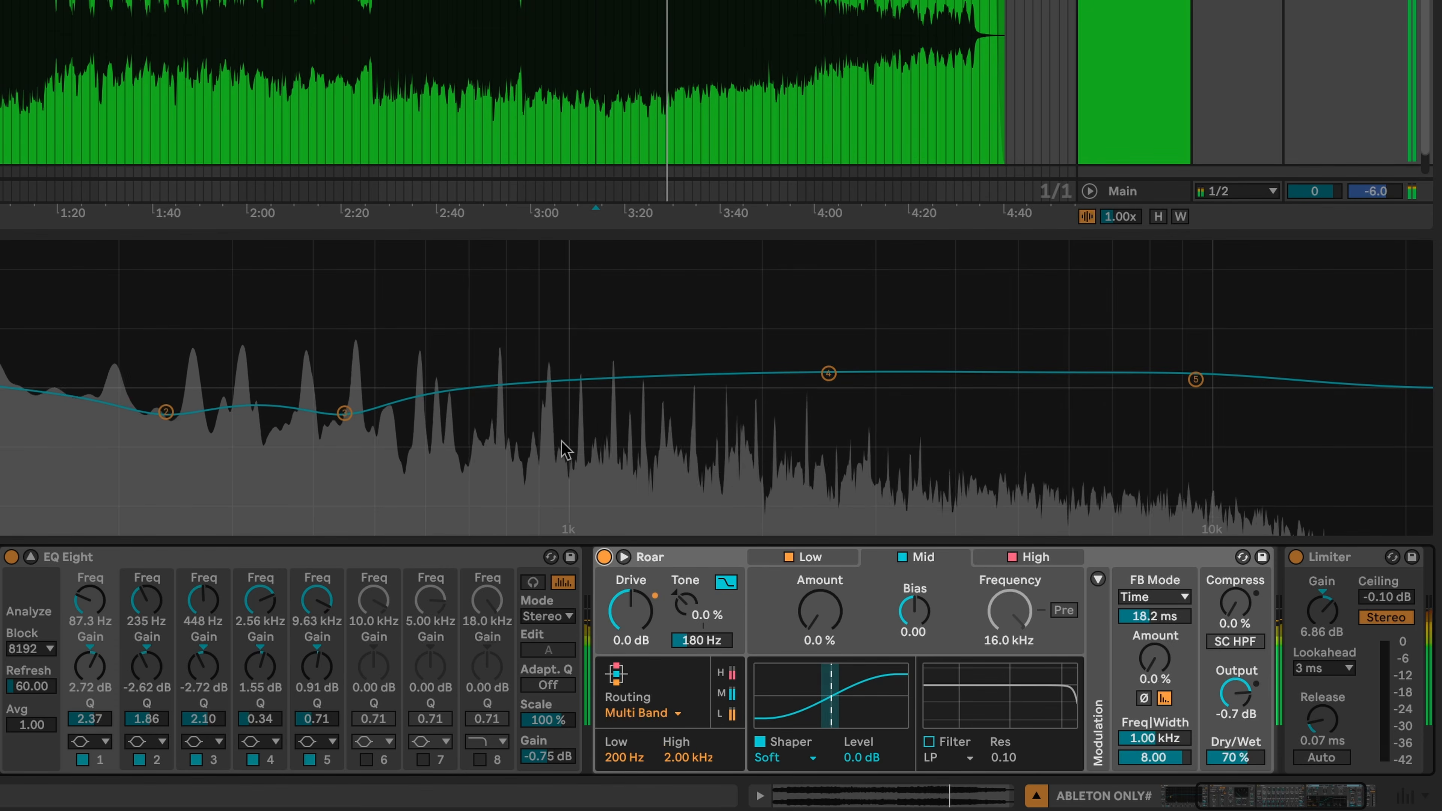
key(space)
- Move the playback start to about 3:10 and scroll so both premaster tracks are visible
click(806, 555)
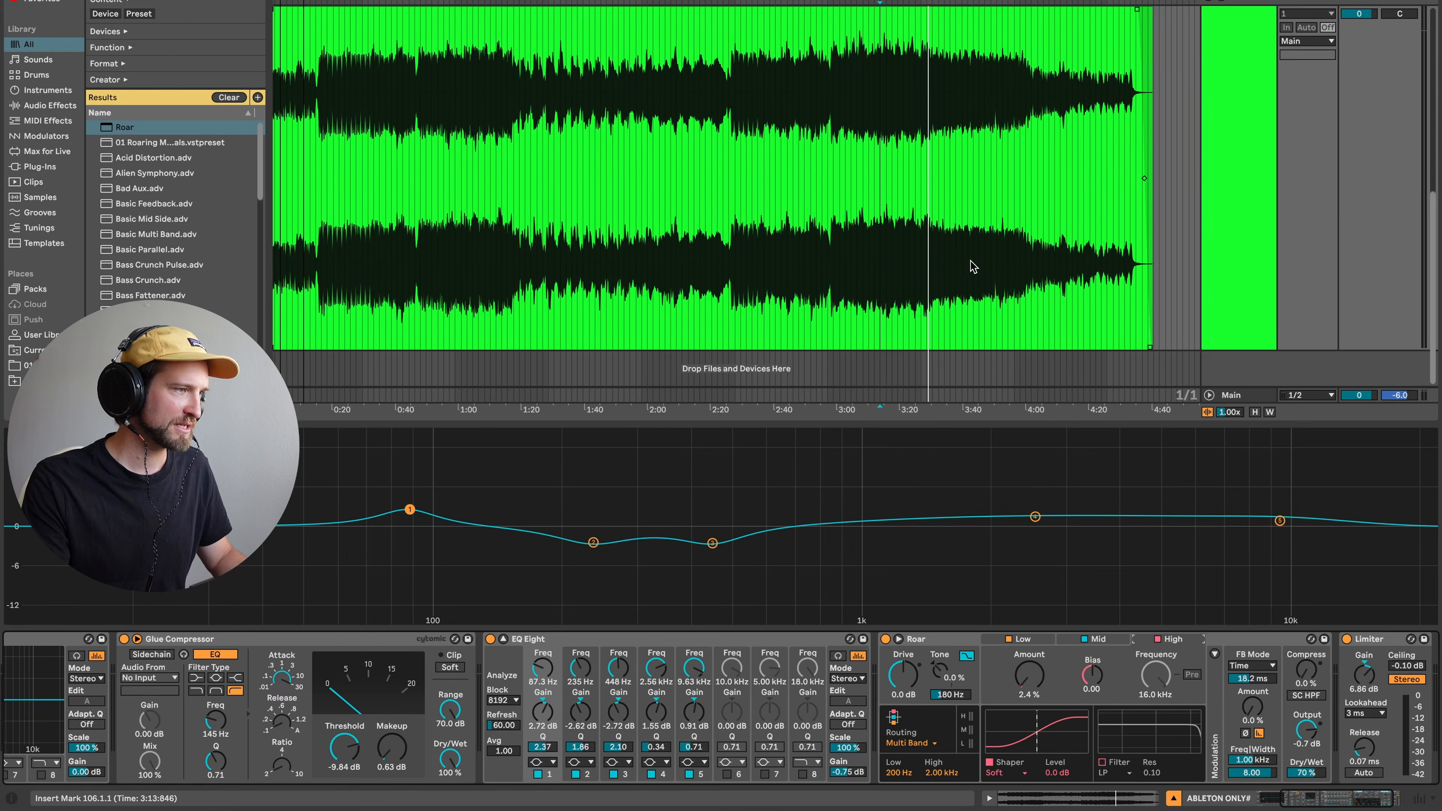
click(898, 107)
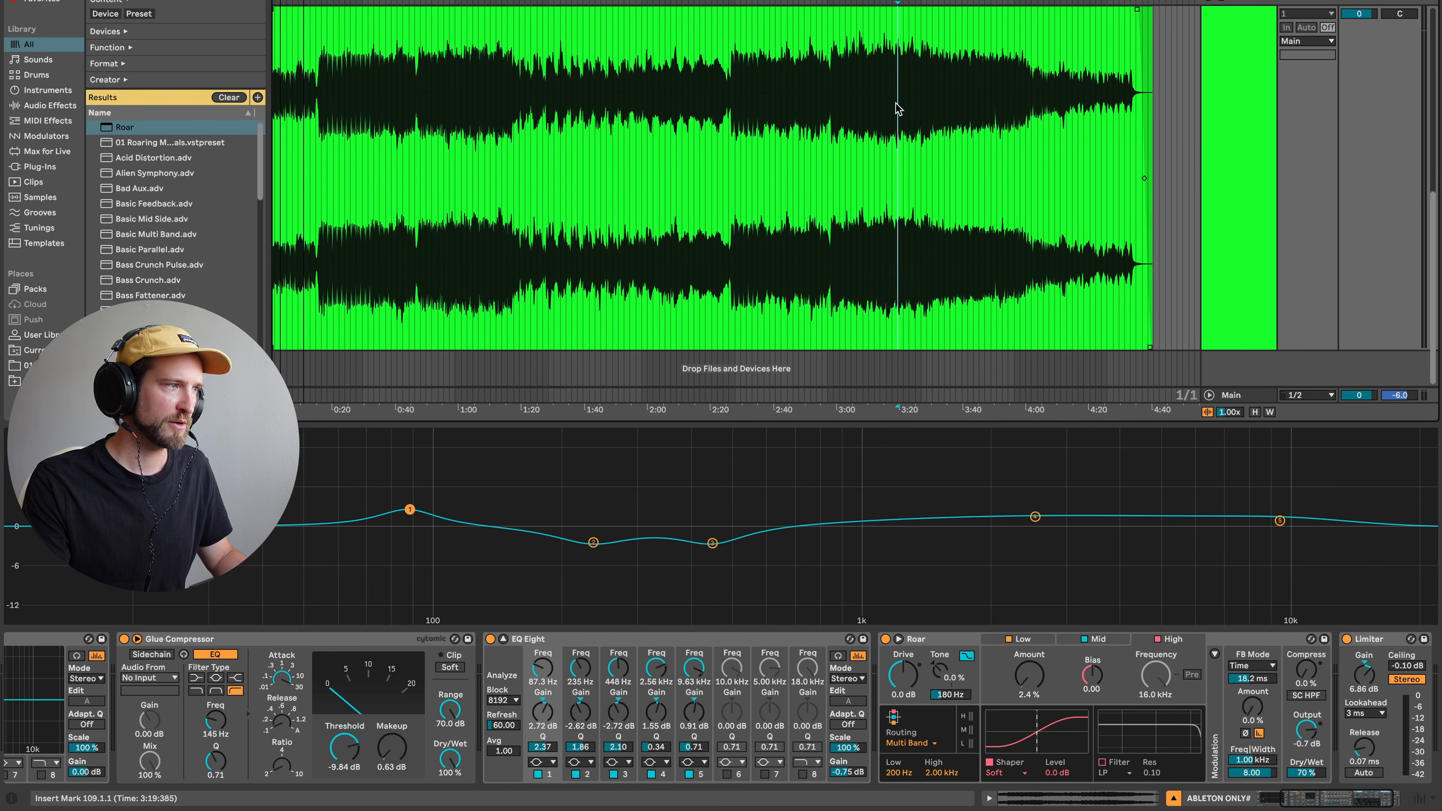
click(868, 104)
scroll(1252, 172, up, 8)
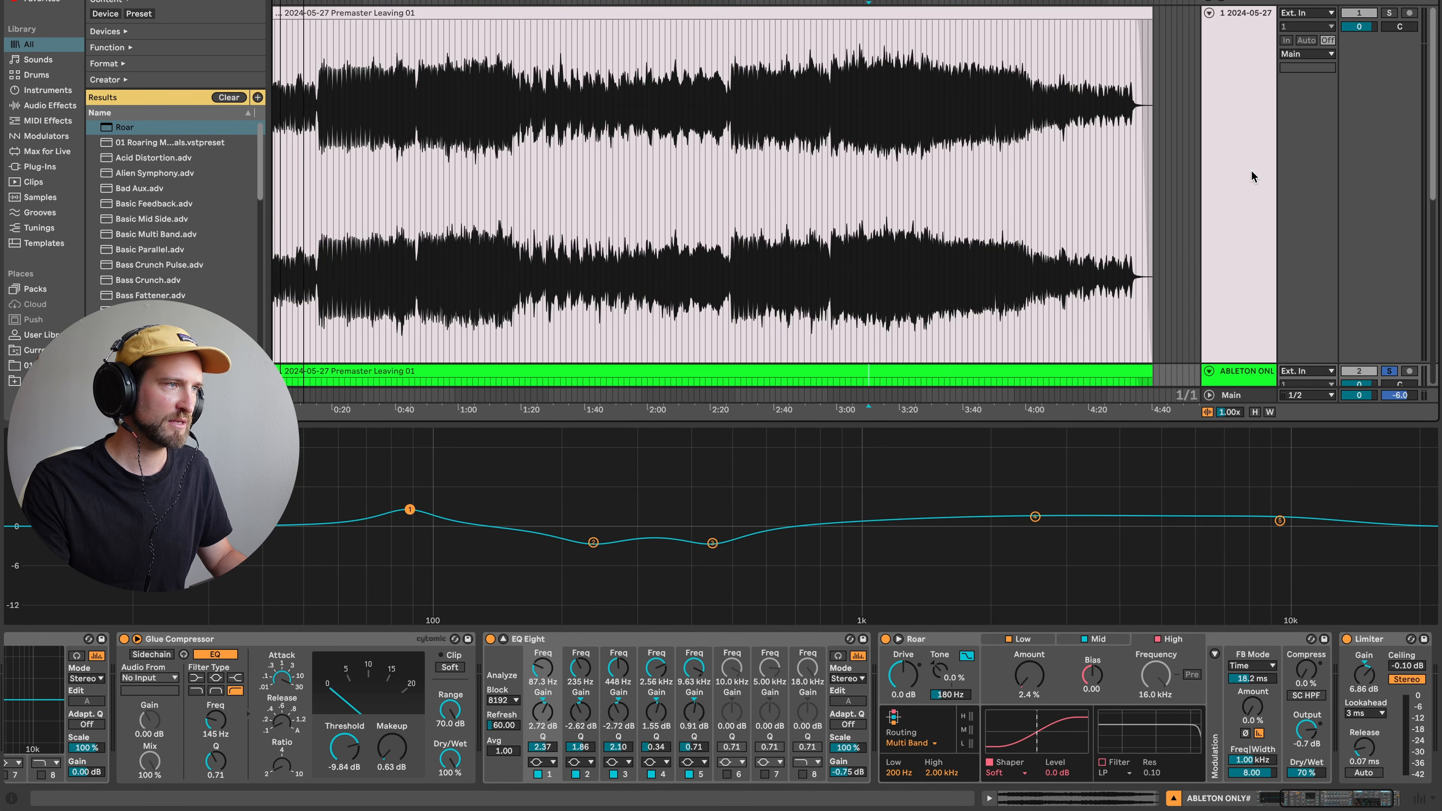
scroll(1298, 193, down, 5)
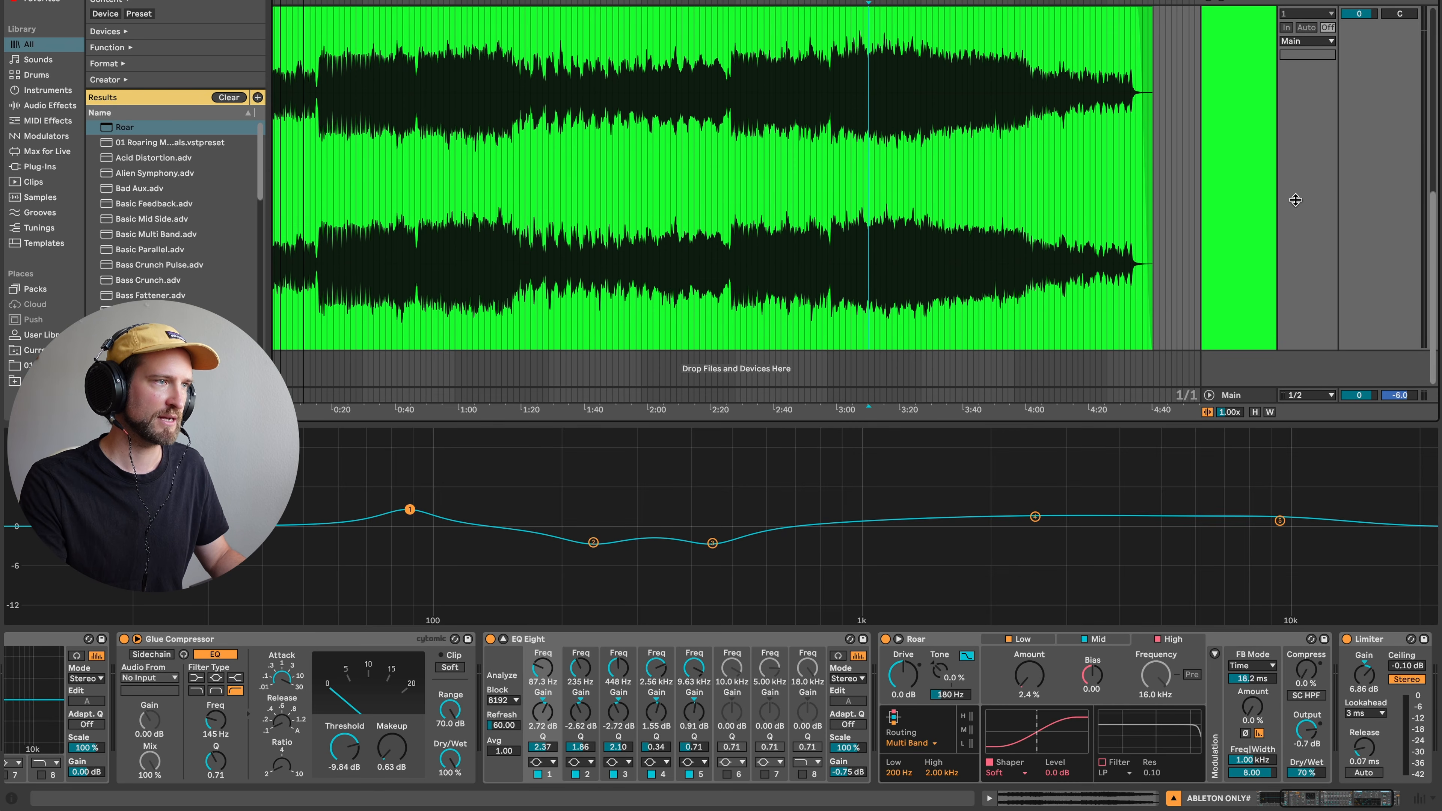
scroll(1319, 197, up, 3)
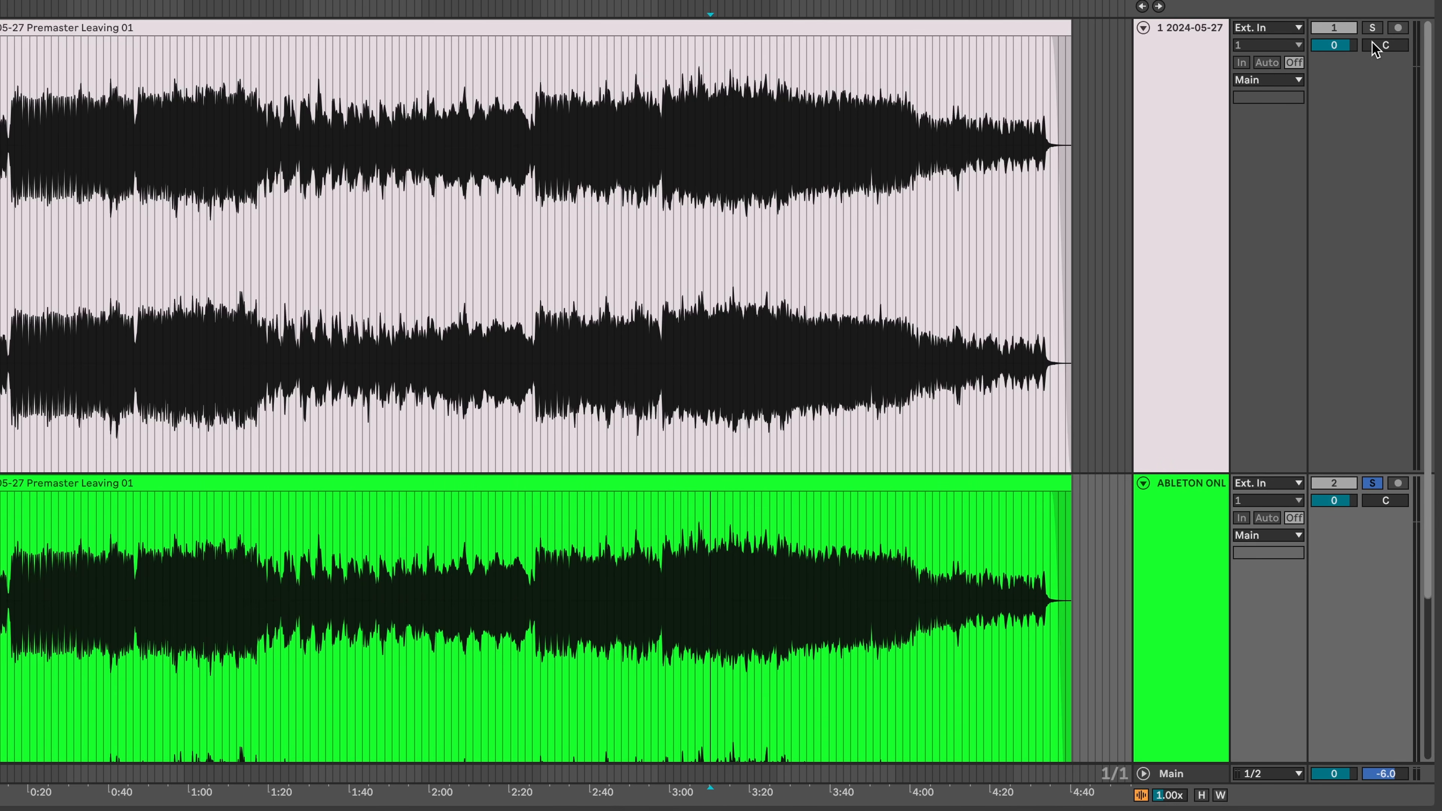
- Play the section, soloing the original track first and then the stock-tools track
click(667, 560)
key(space)
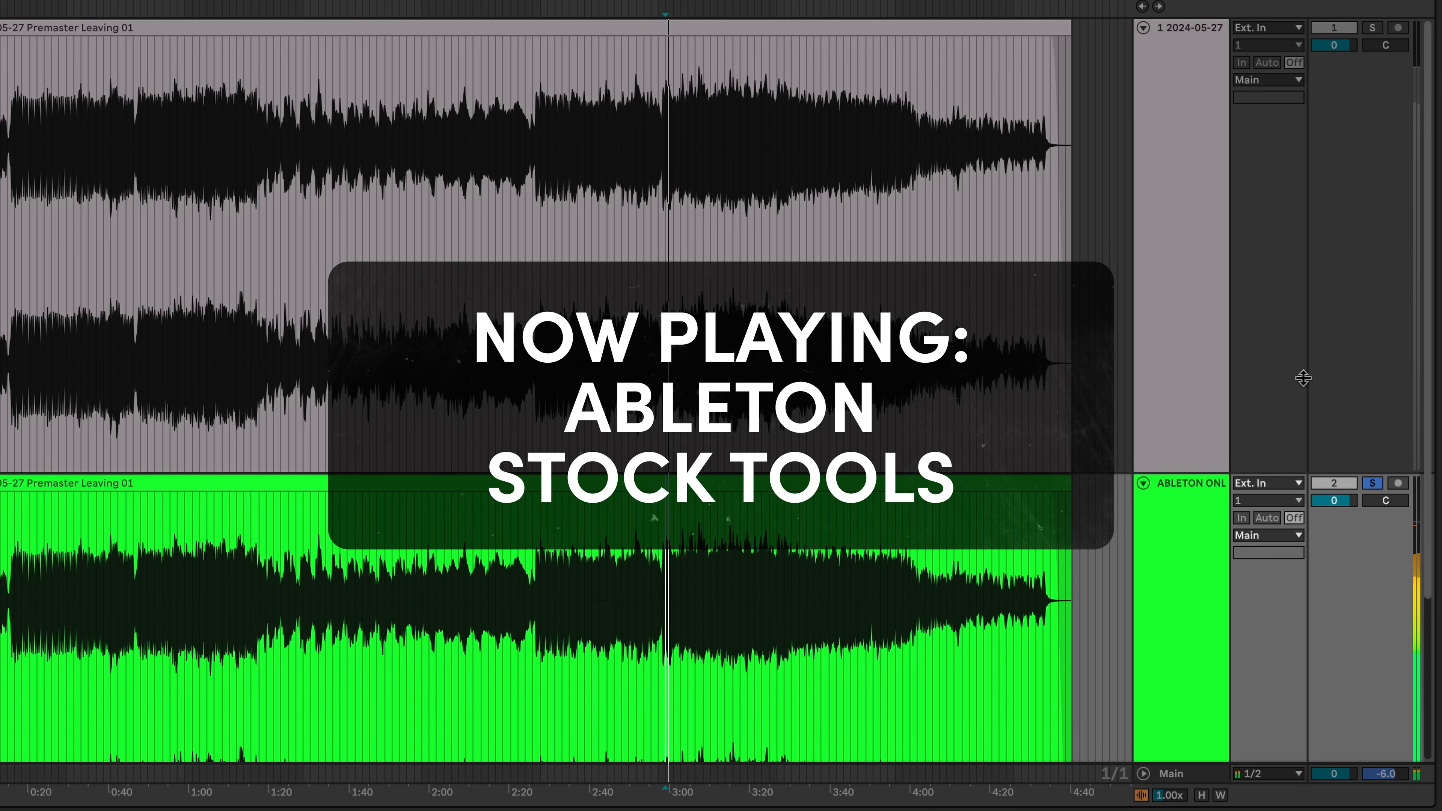
click(1373, 28)
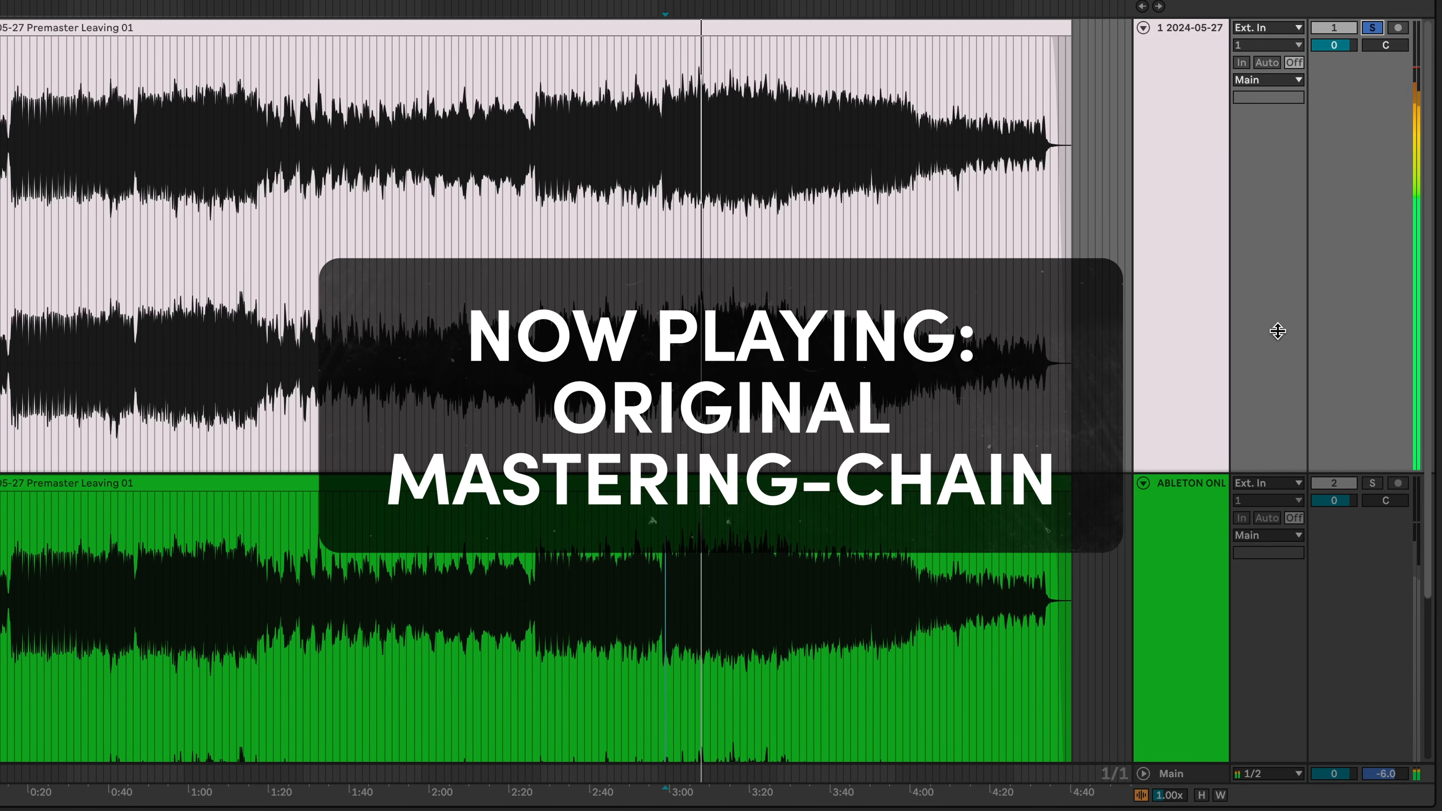
click(1373, 483)
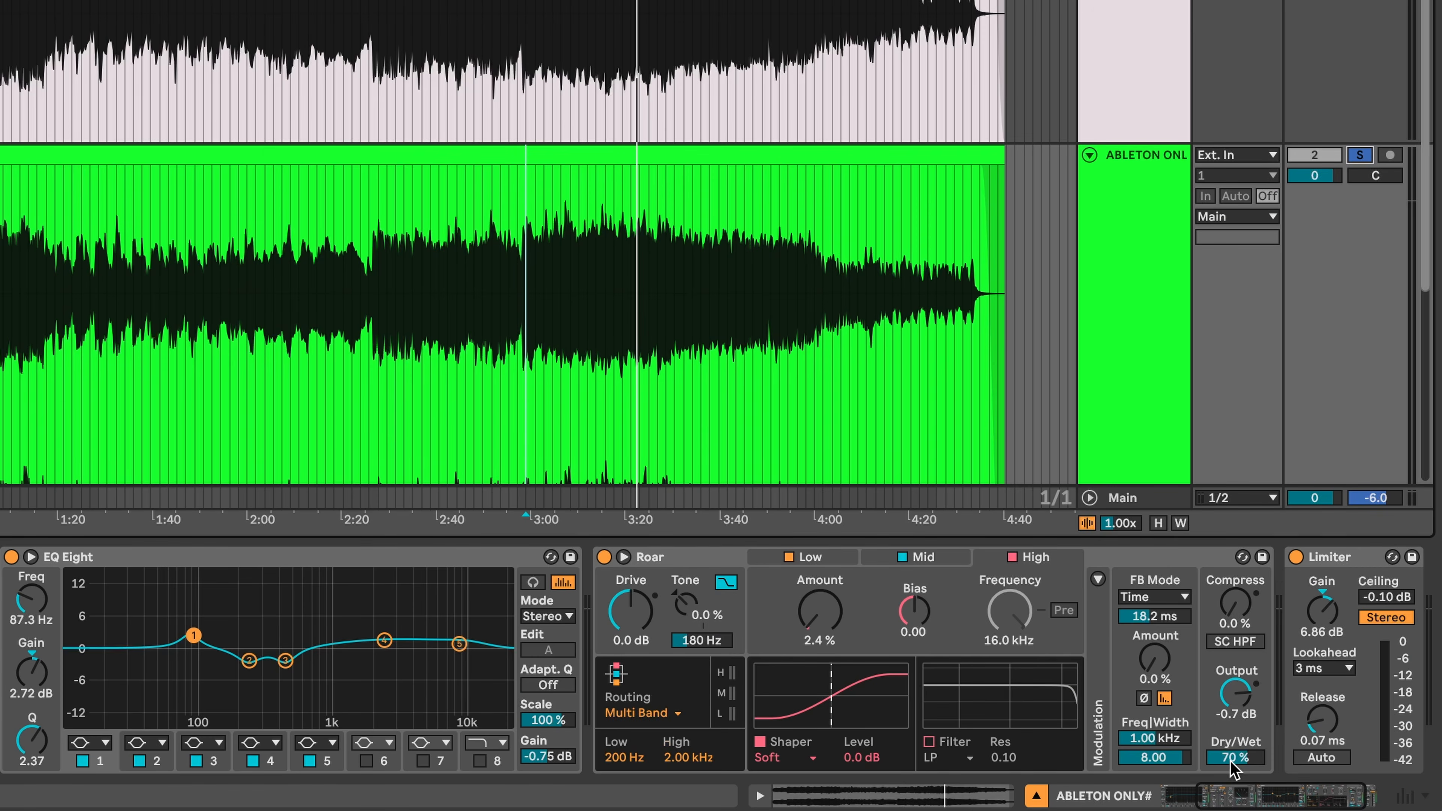
- Lower Roar's wet mix further and check the Mid band settings during playback
click(1231, 761)
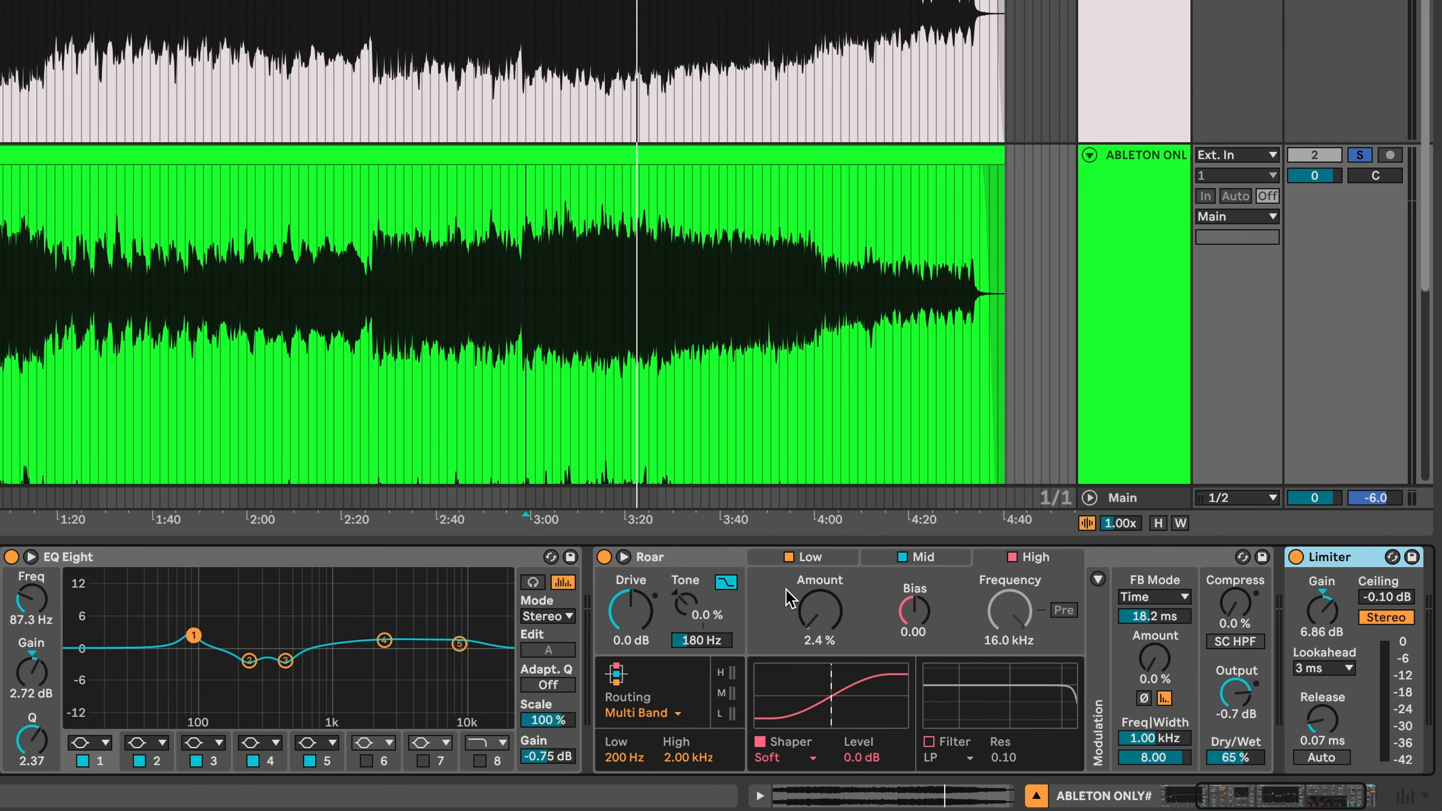
drag(1235, 757, 1236, 762)
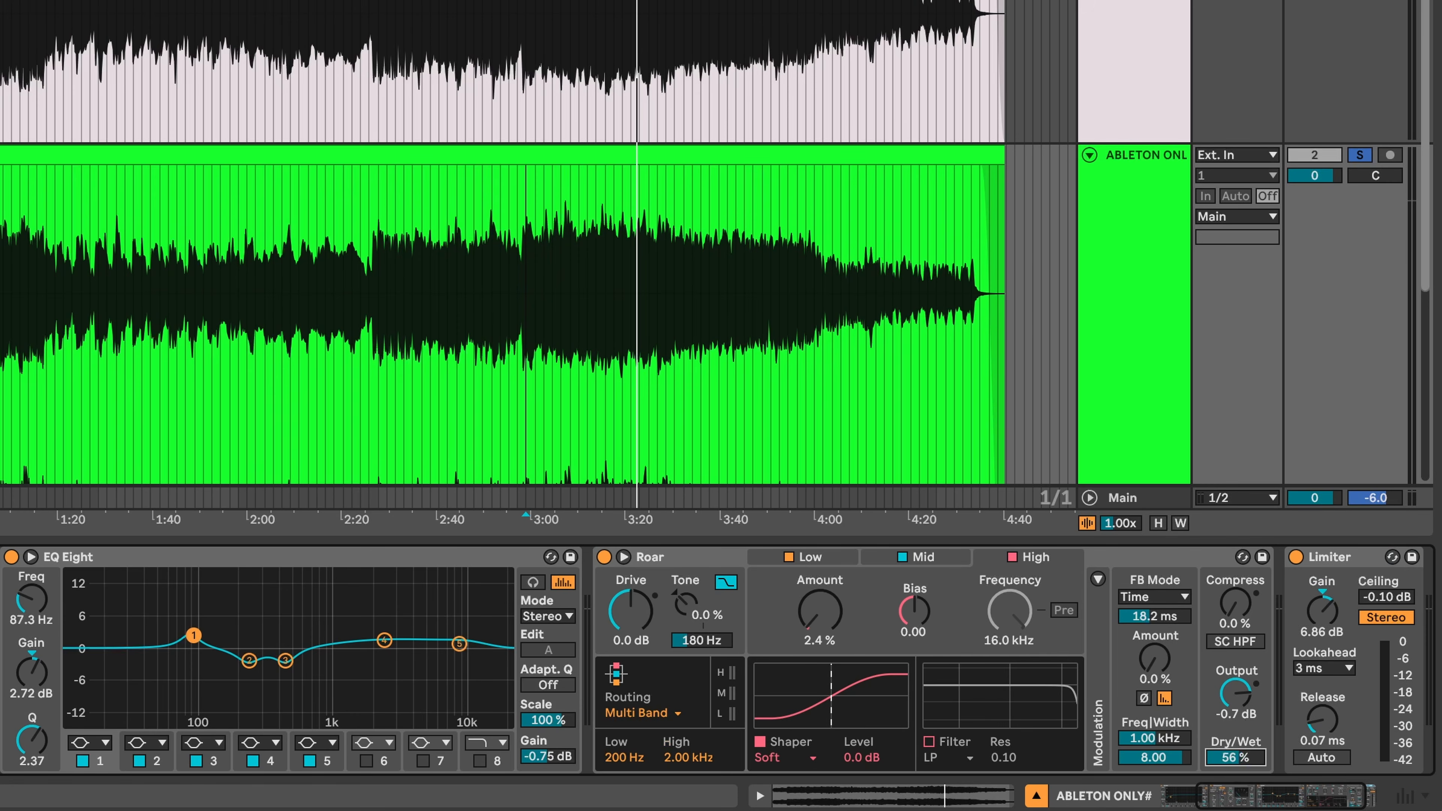
key(space)
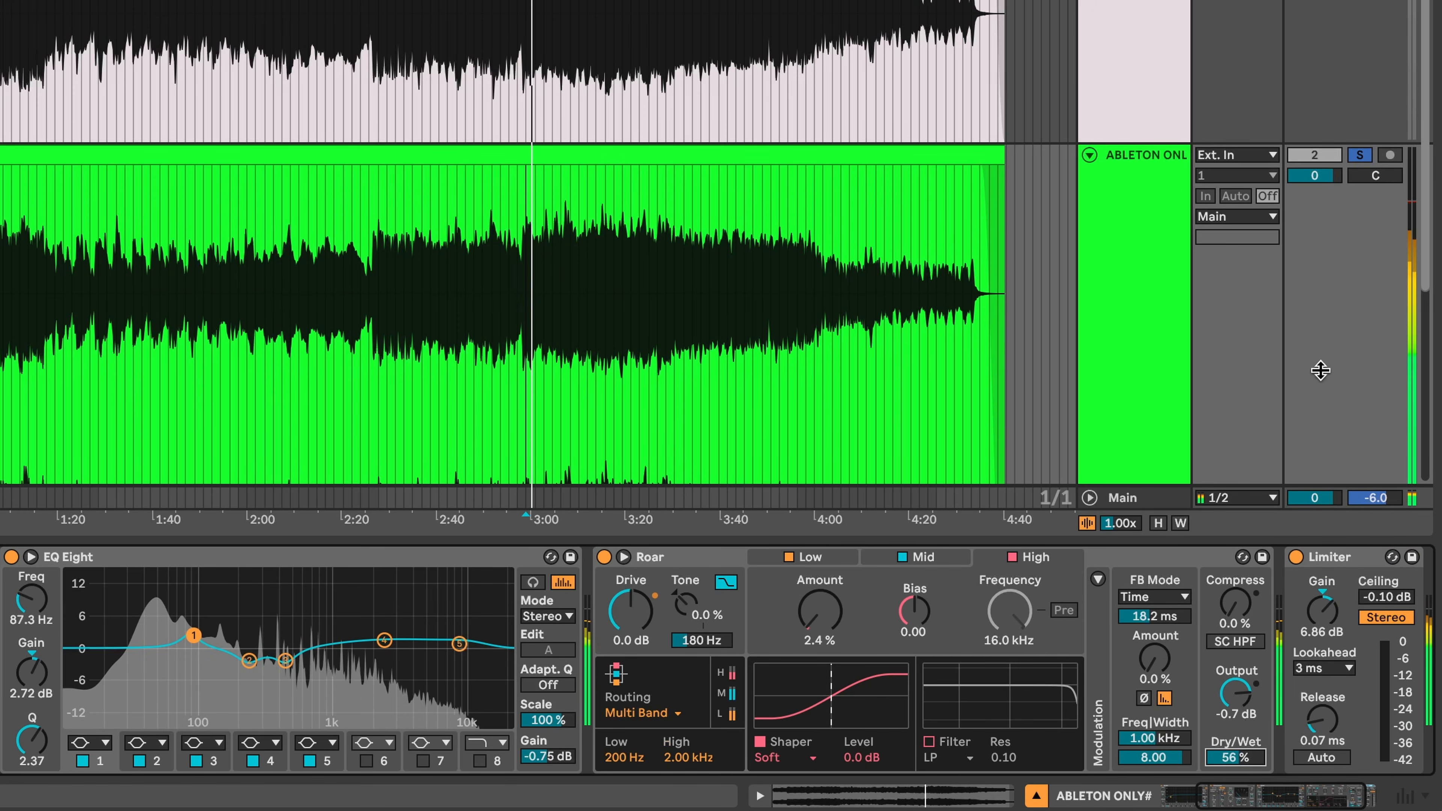
click(920, 556)
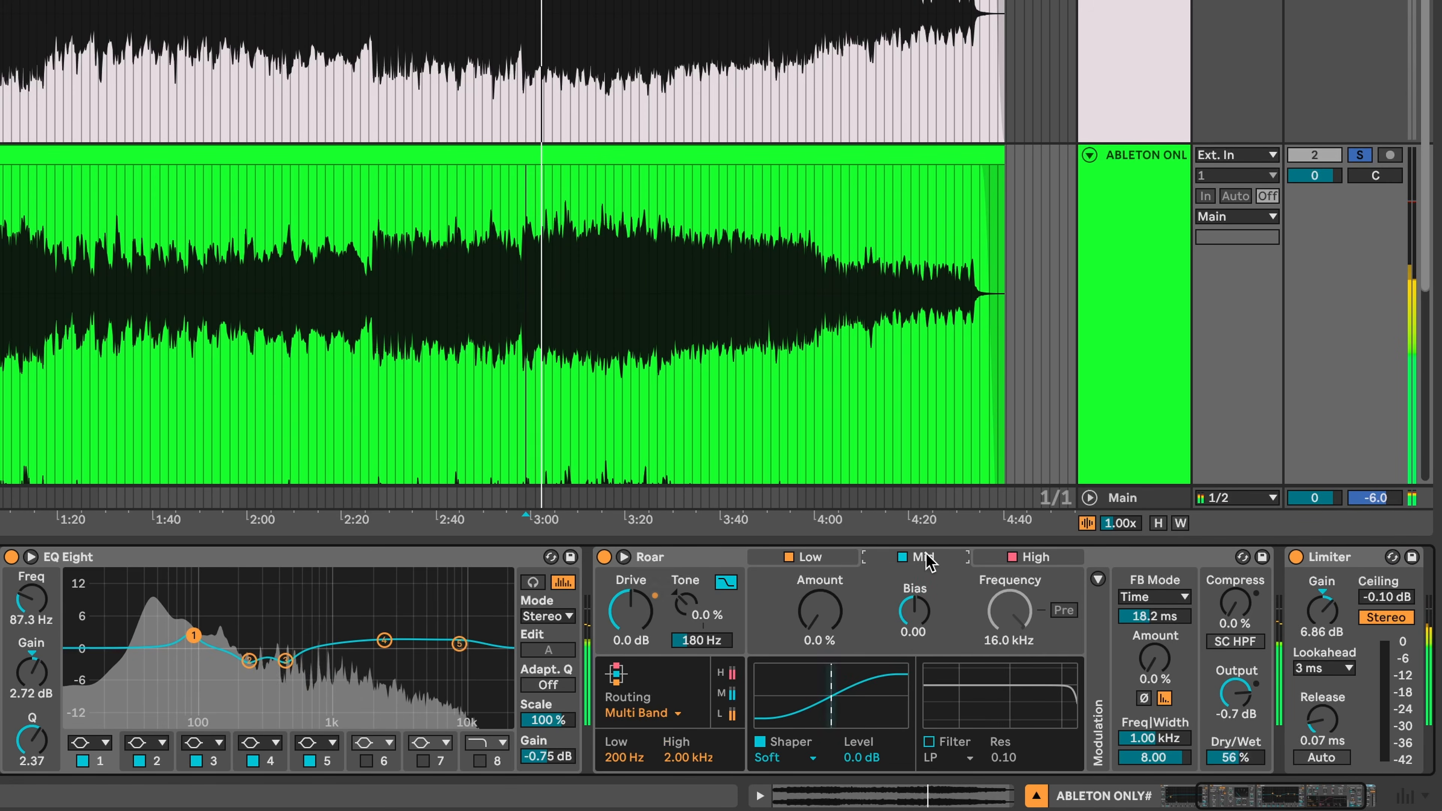
key(space)
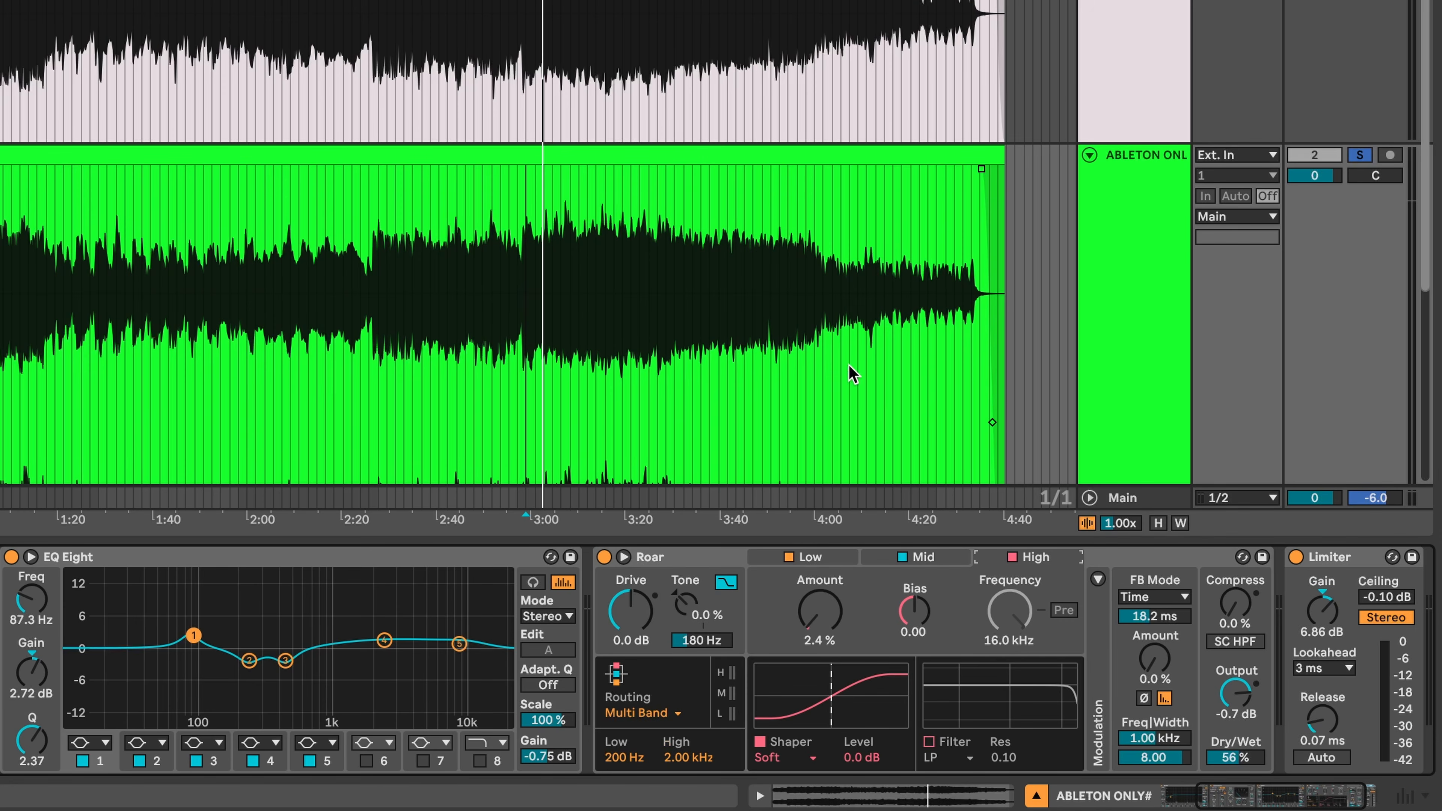
- Play from about 3:05, compare against bypass, and set Roar's Dry/Wet to 60 %
click(570, 255)
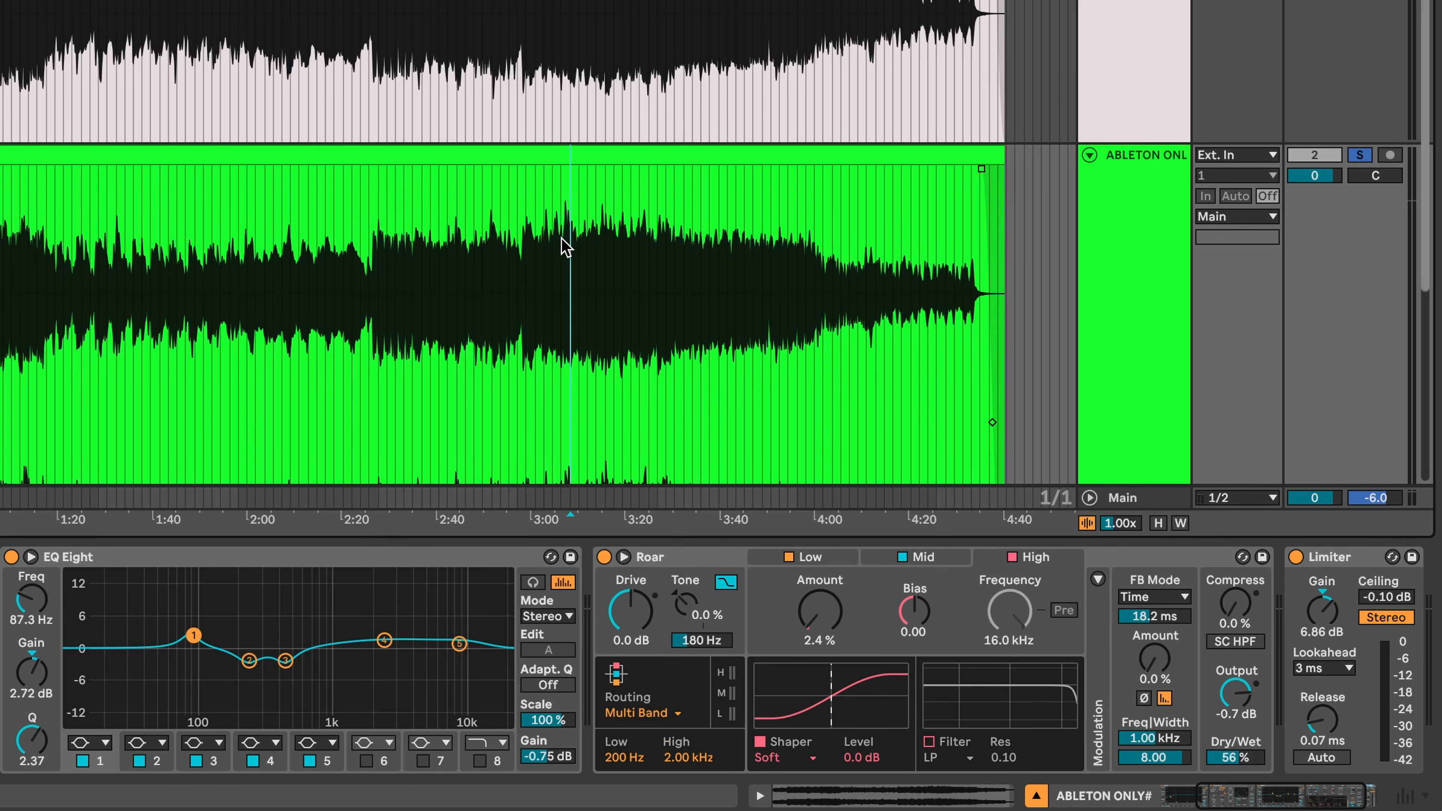
key(space)
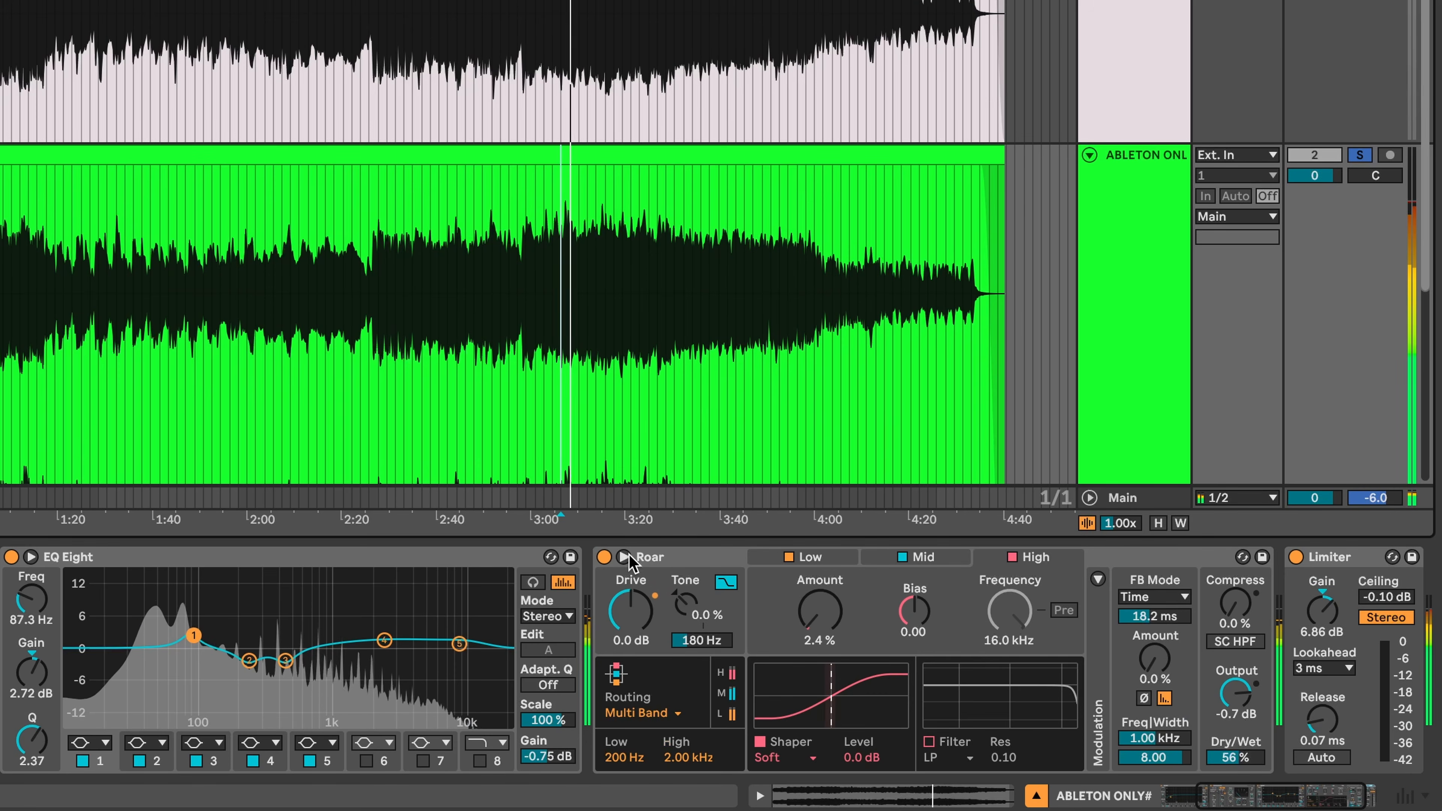
click(603, 557)
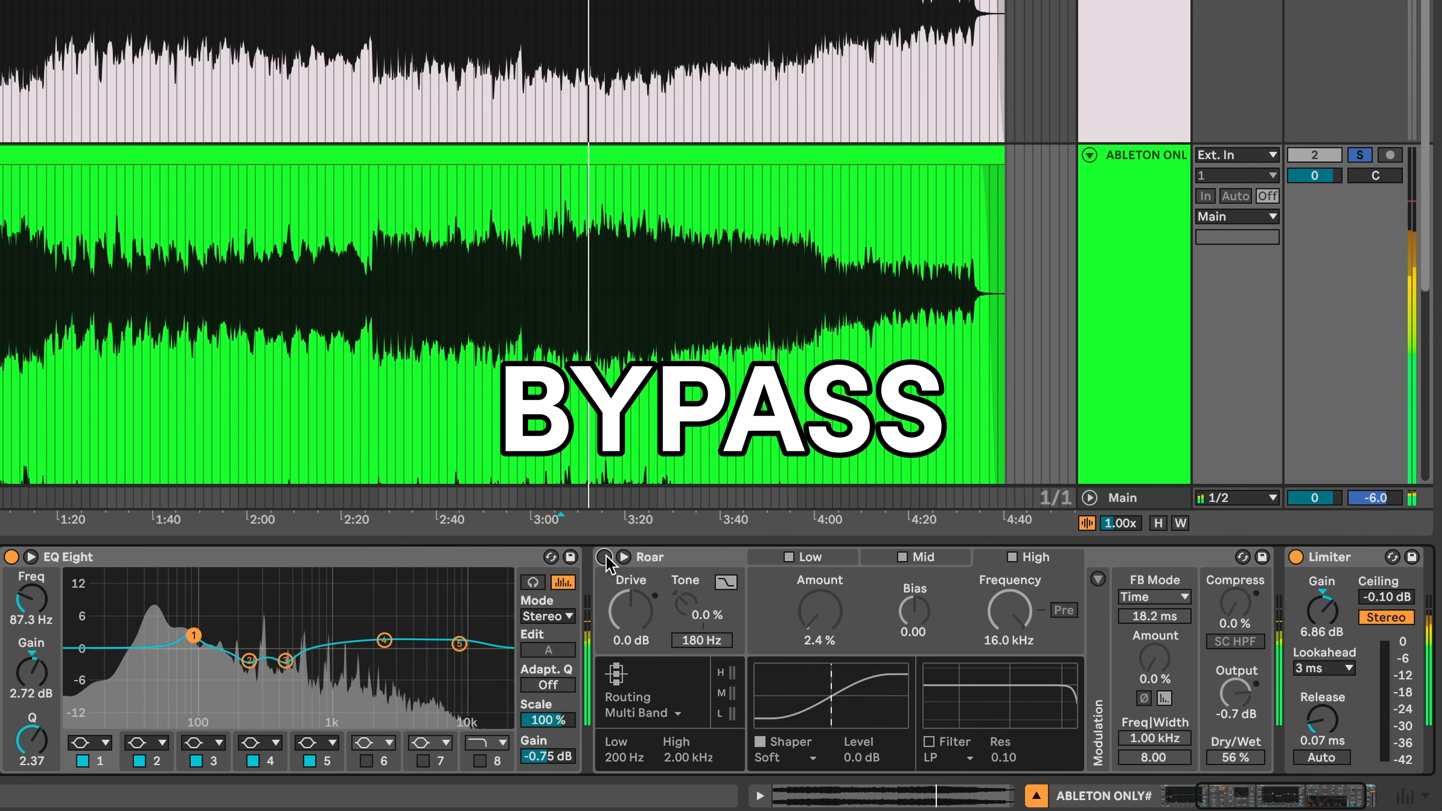
click(604, 557)
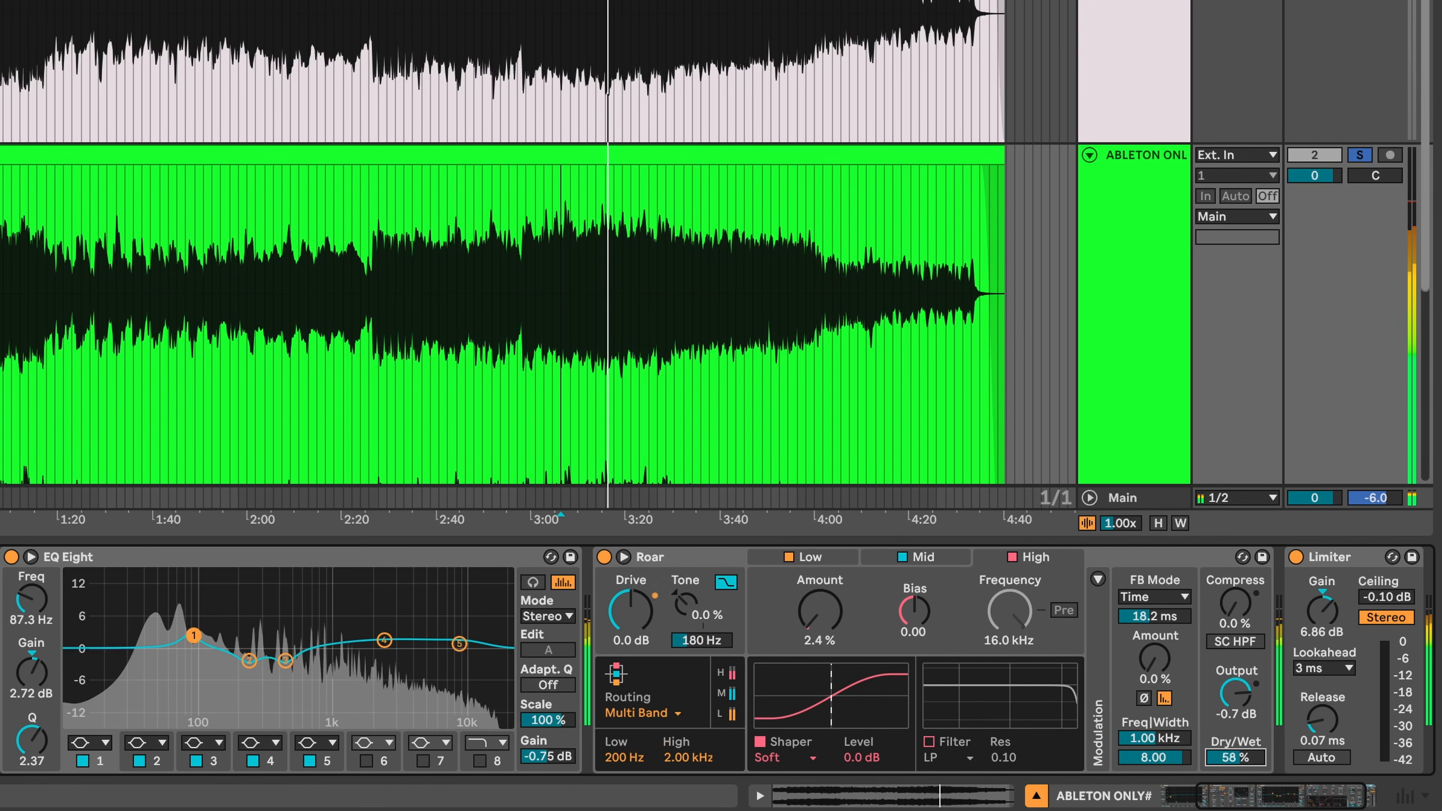
drag(1236, 757, 1236, 752)
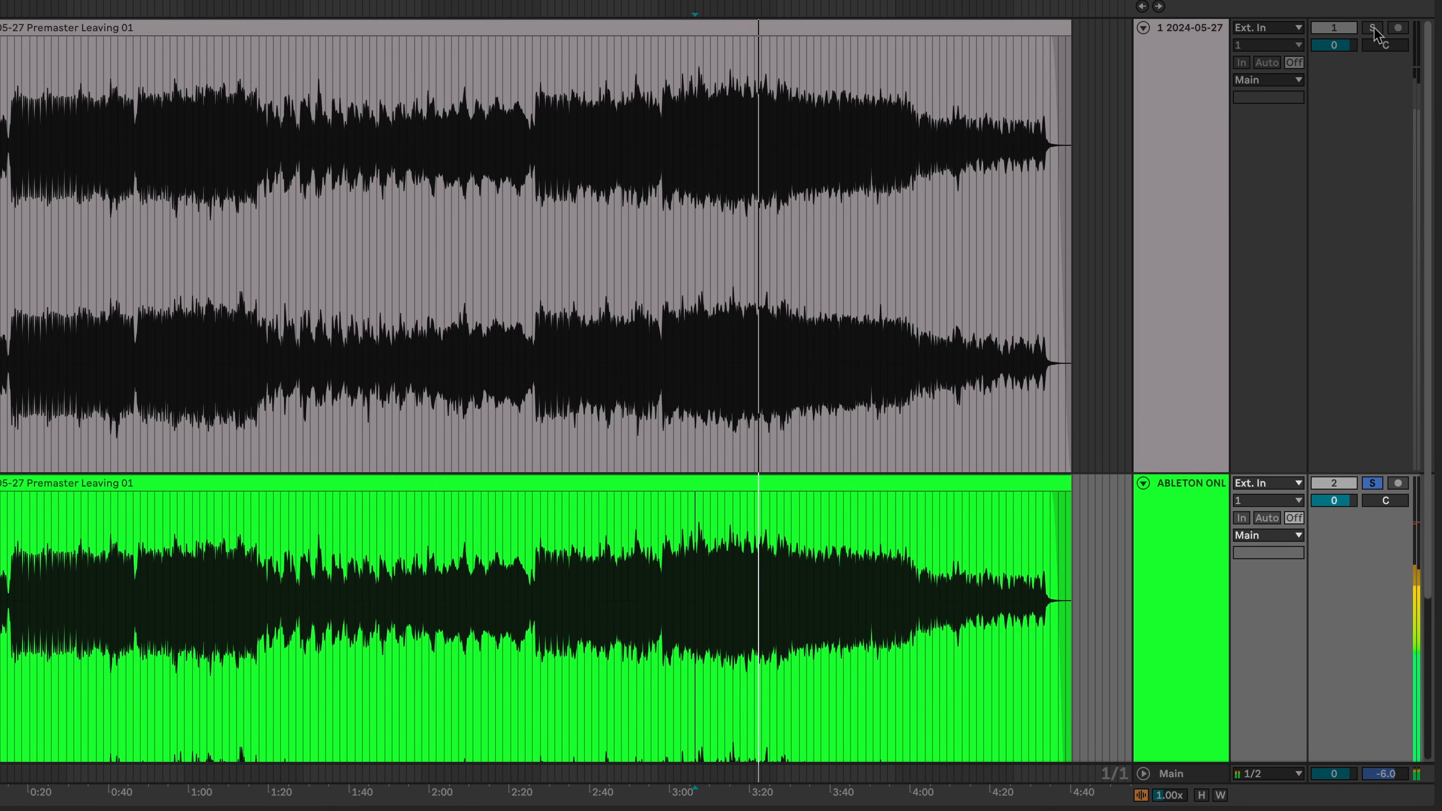
- A/B the original chain against the stock-tools track, starting playback slightly later, ending on the original
click(1373, 28)
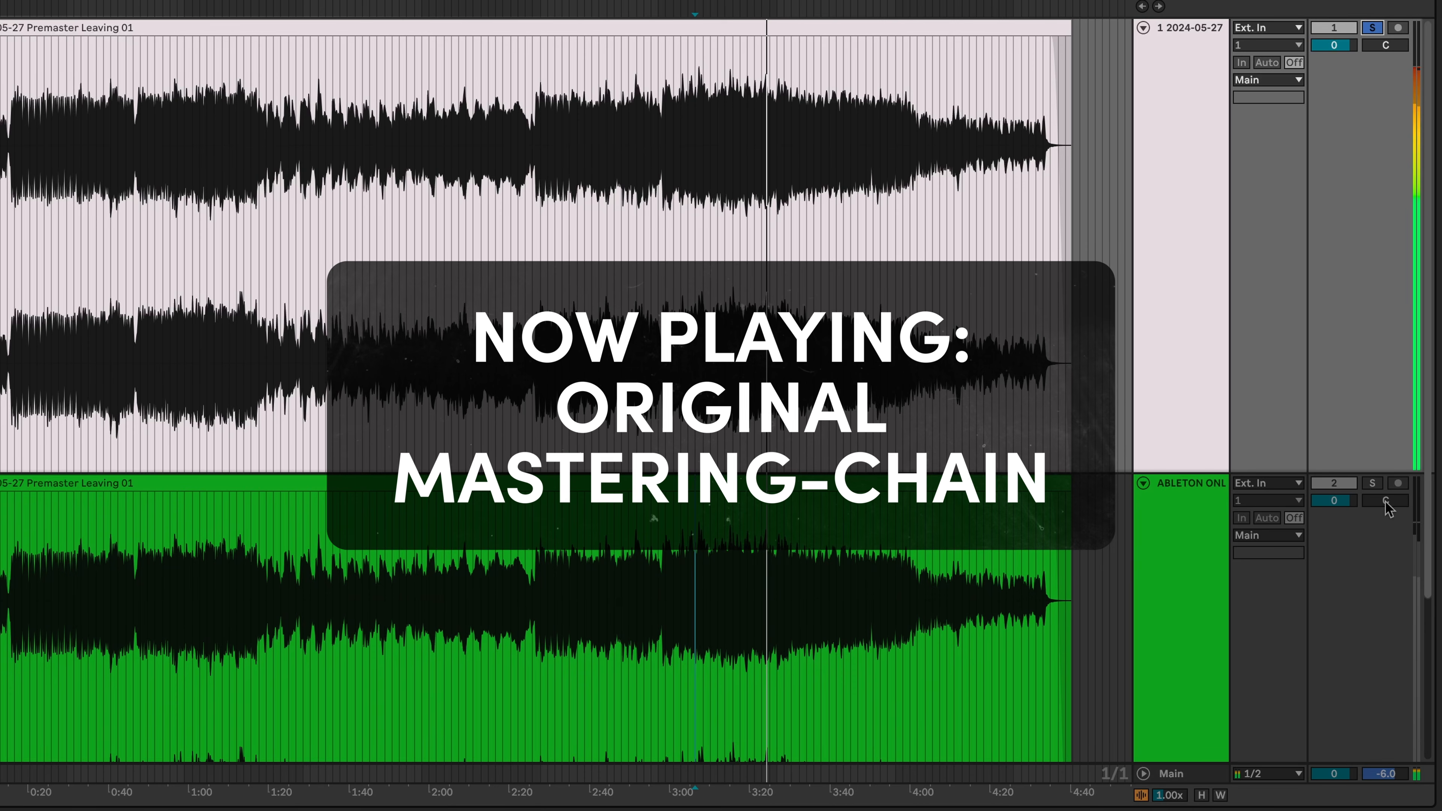
click(1375, 484)
click(703, 574)
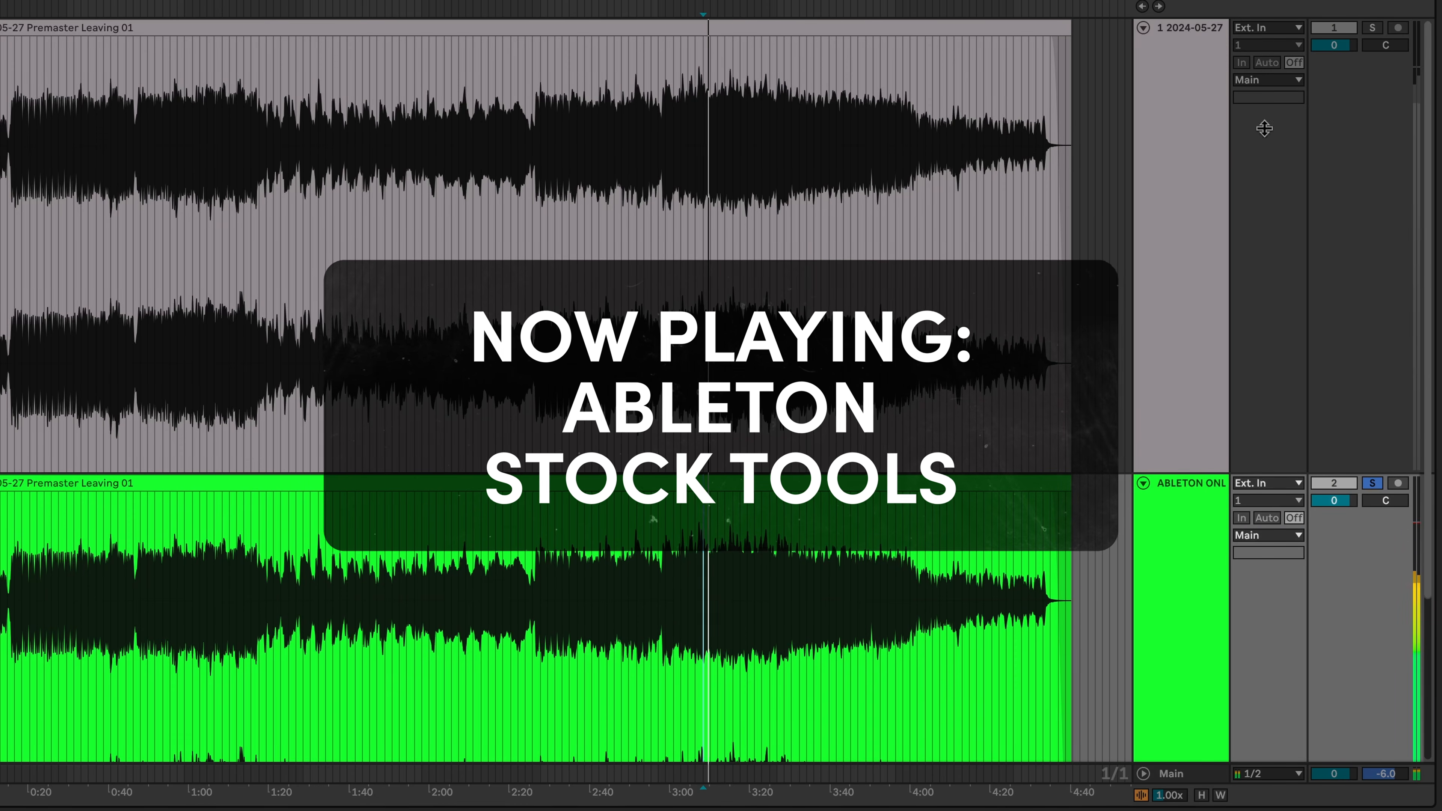
click(1373, 27)
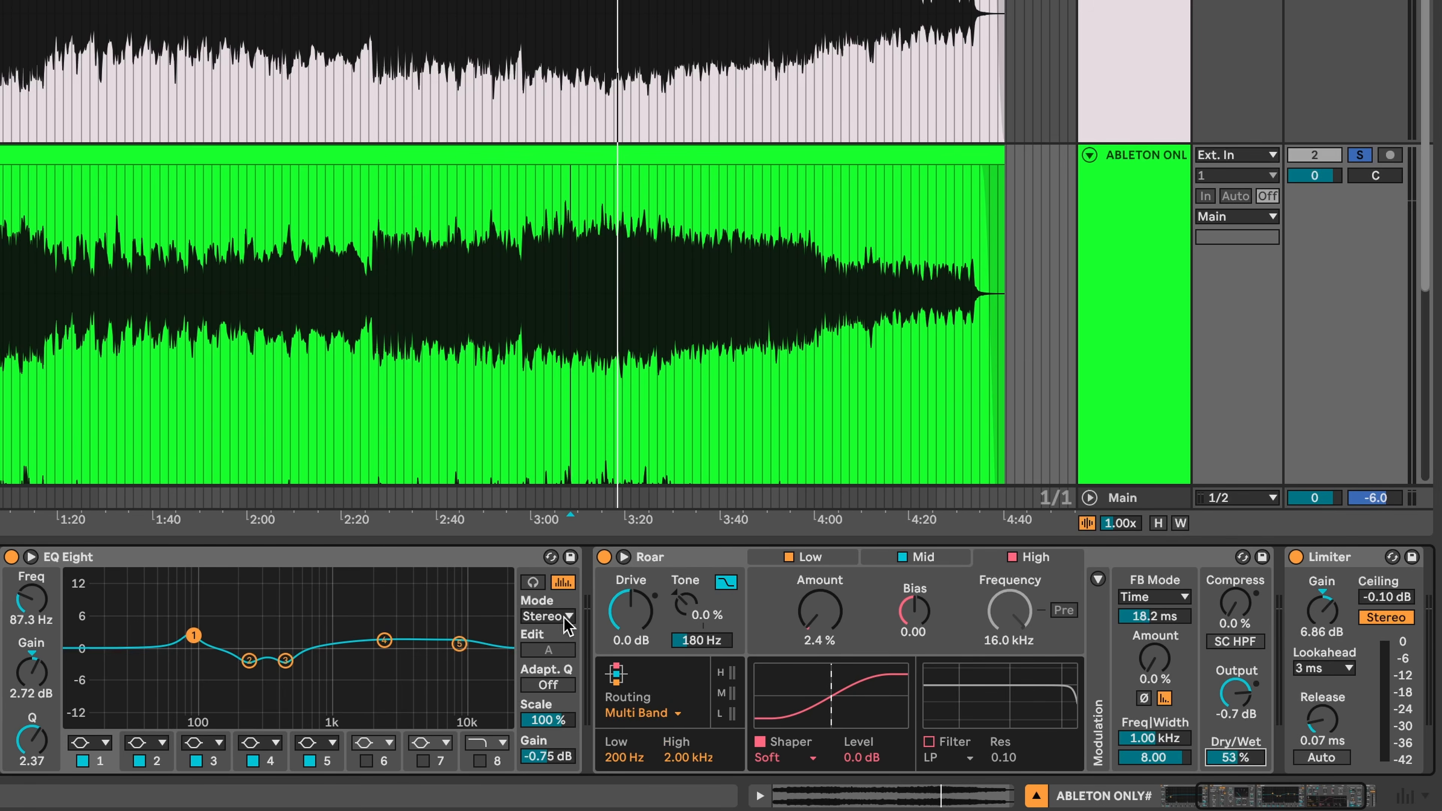
- Inspect EQ Eight's fourth, fifth and second band settings
click(384, 641)
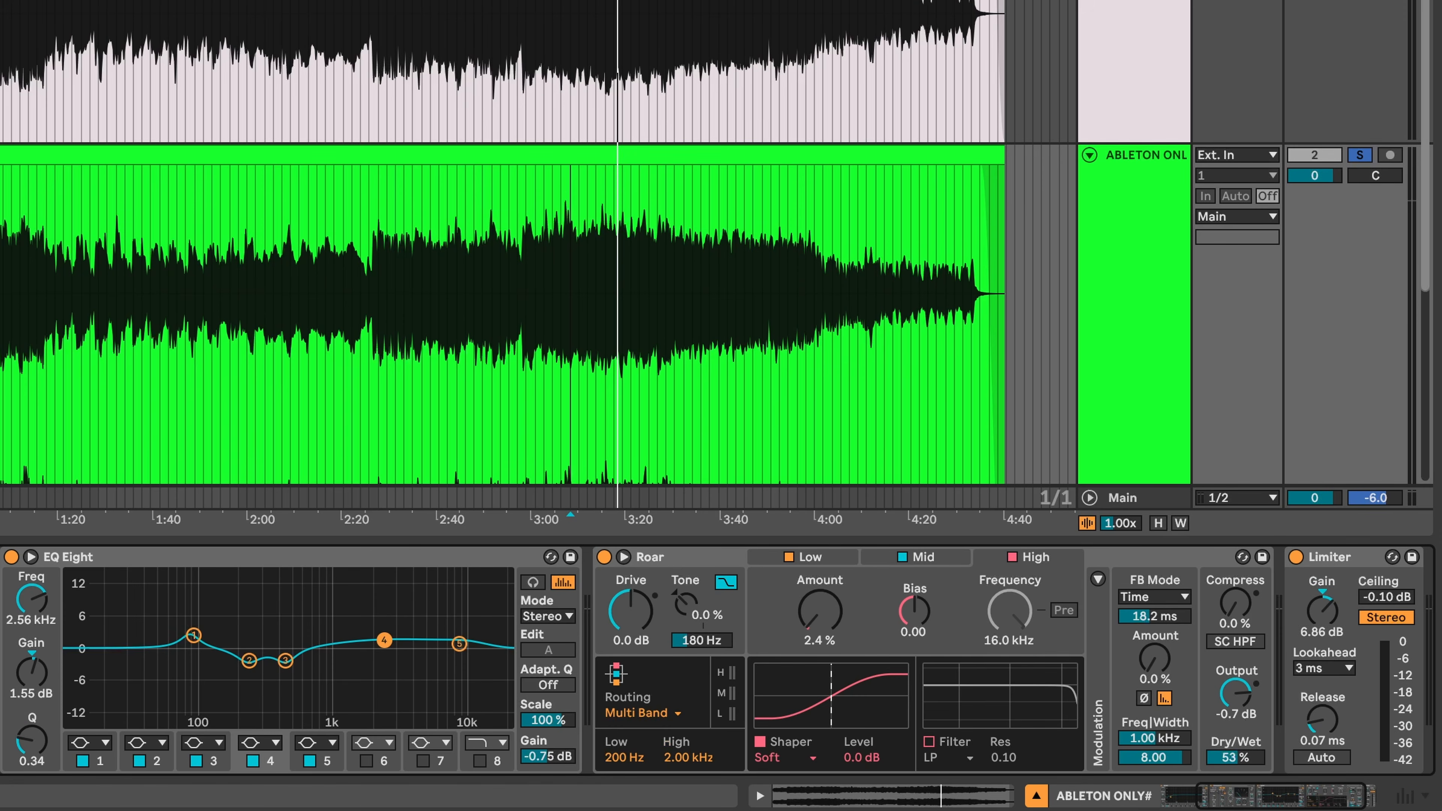
click(459, 643)
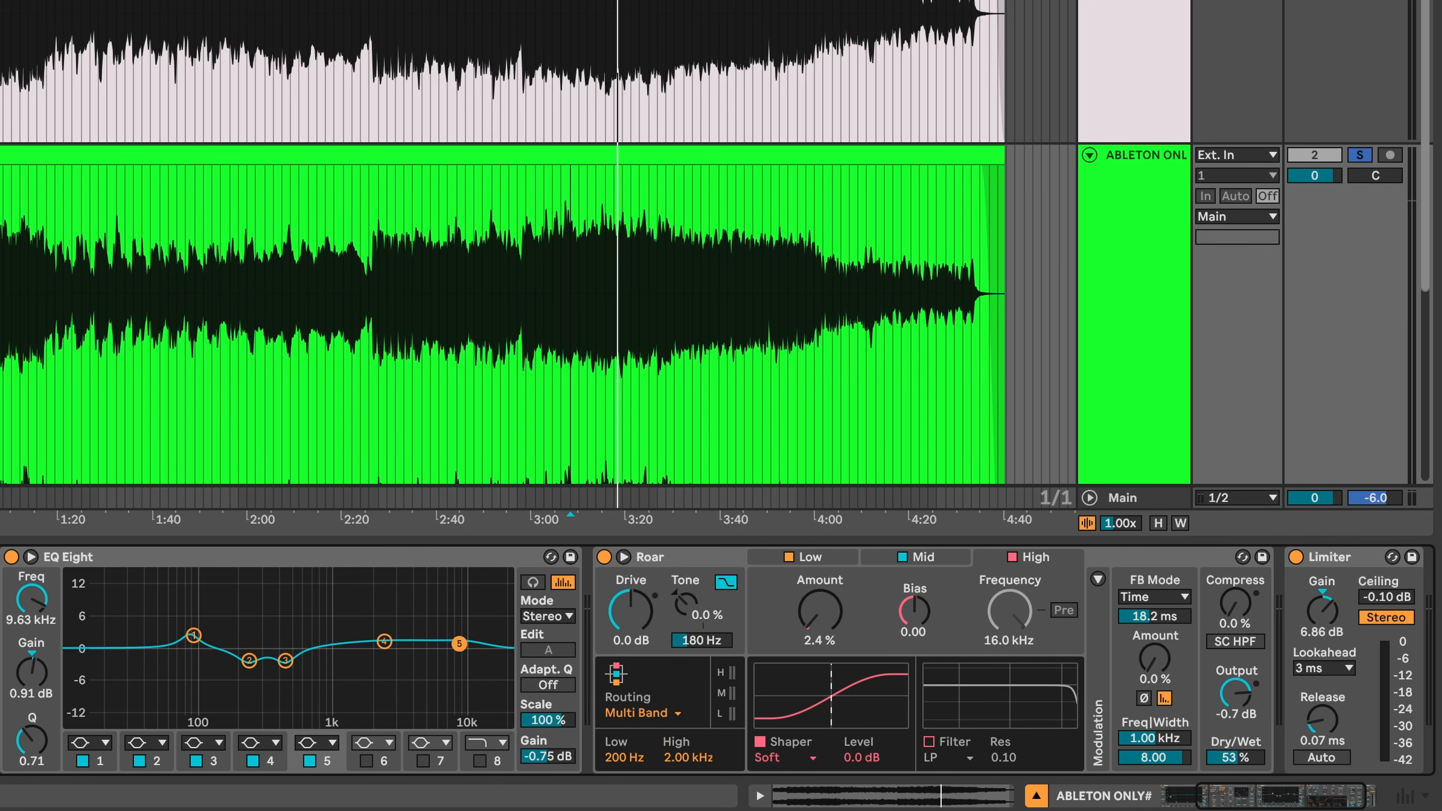
click(249, 661)
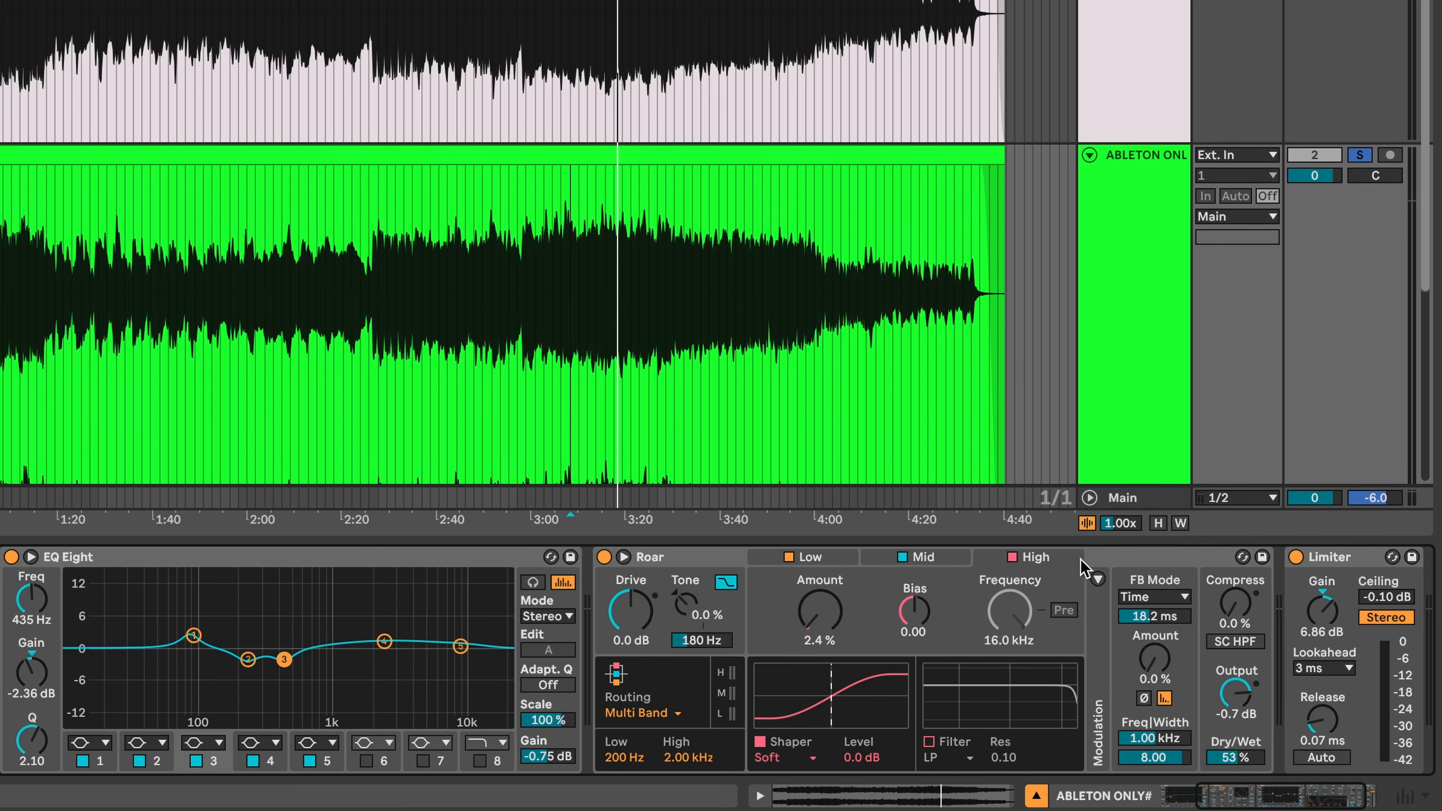
- Select Roar, start playback and raise the Limiter gain from 6.86 dB to about 7.6 dB
click(1114, 570)
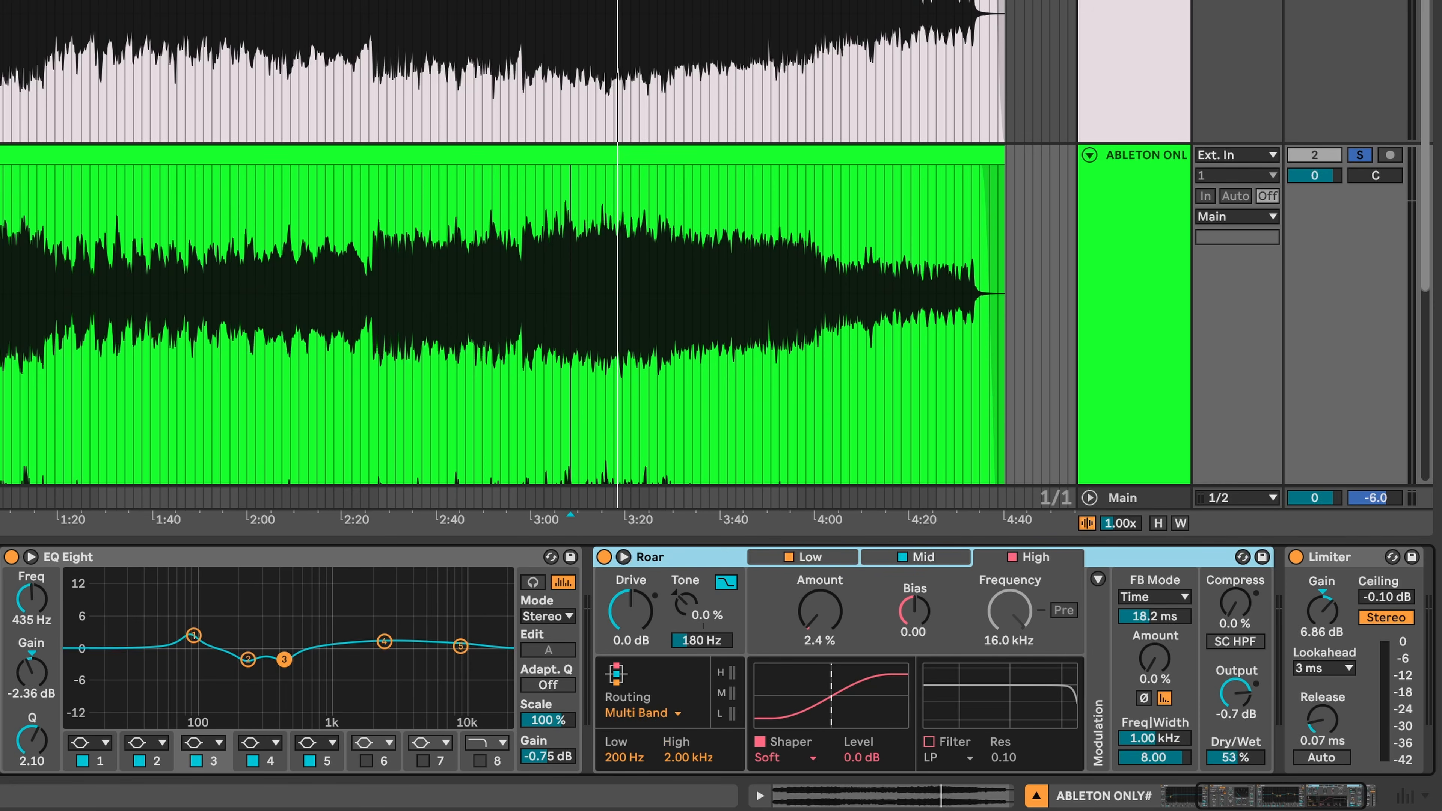
key(space)
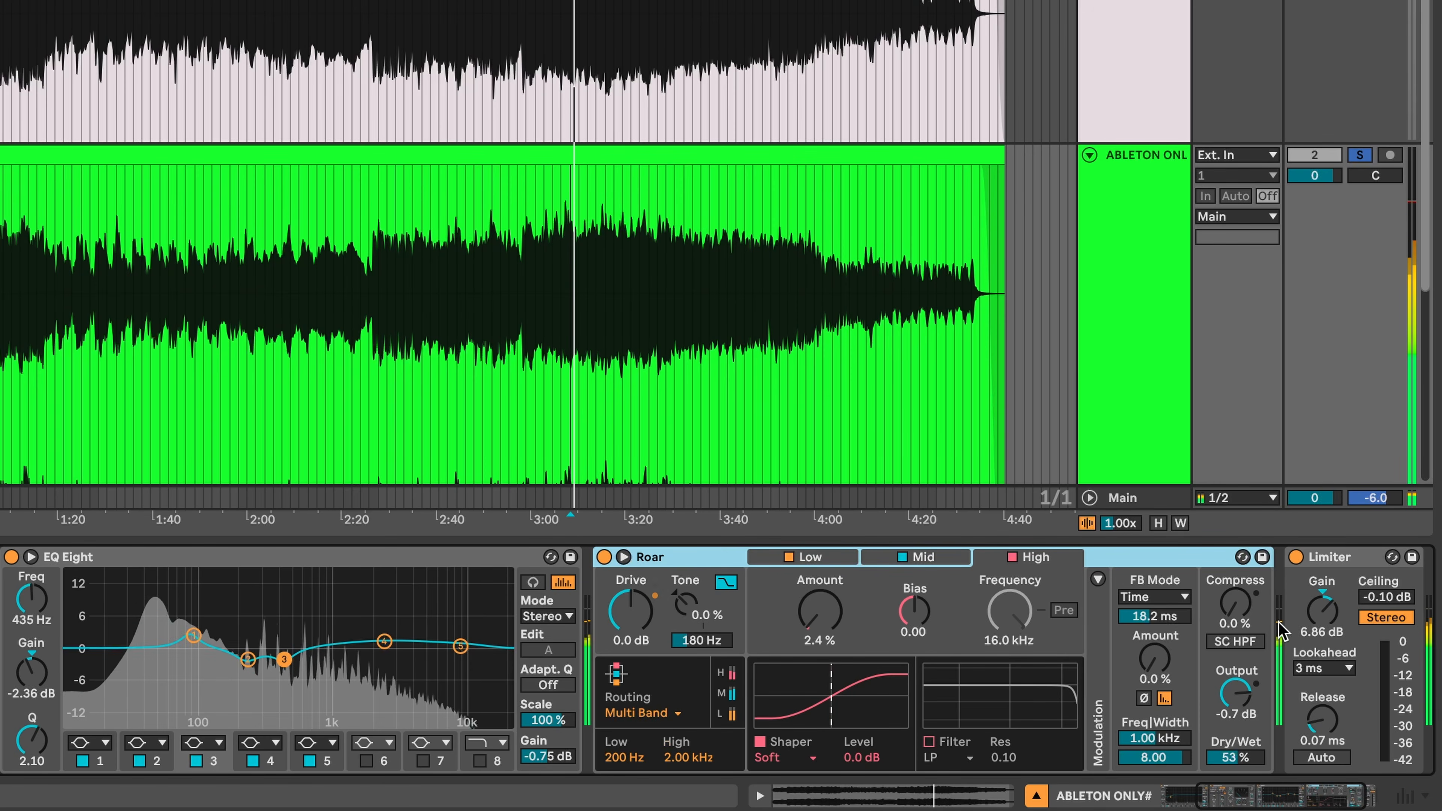
drag(1322, 612, 1322, 603)
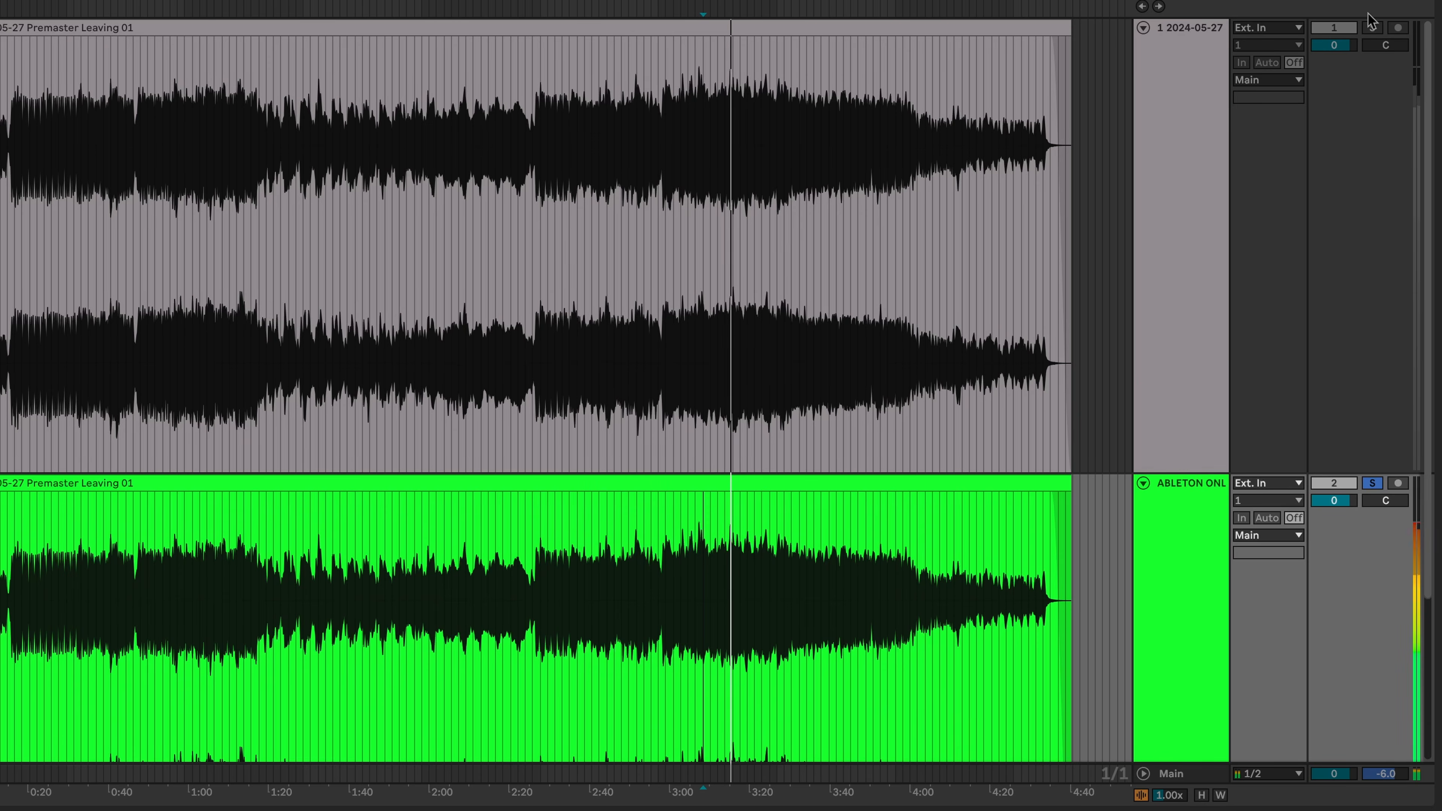
- Compare against the original chain, then boost EQ Eight band 5 by 1.61 dB at 10.0 kHz
click(1377, 27)
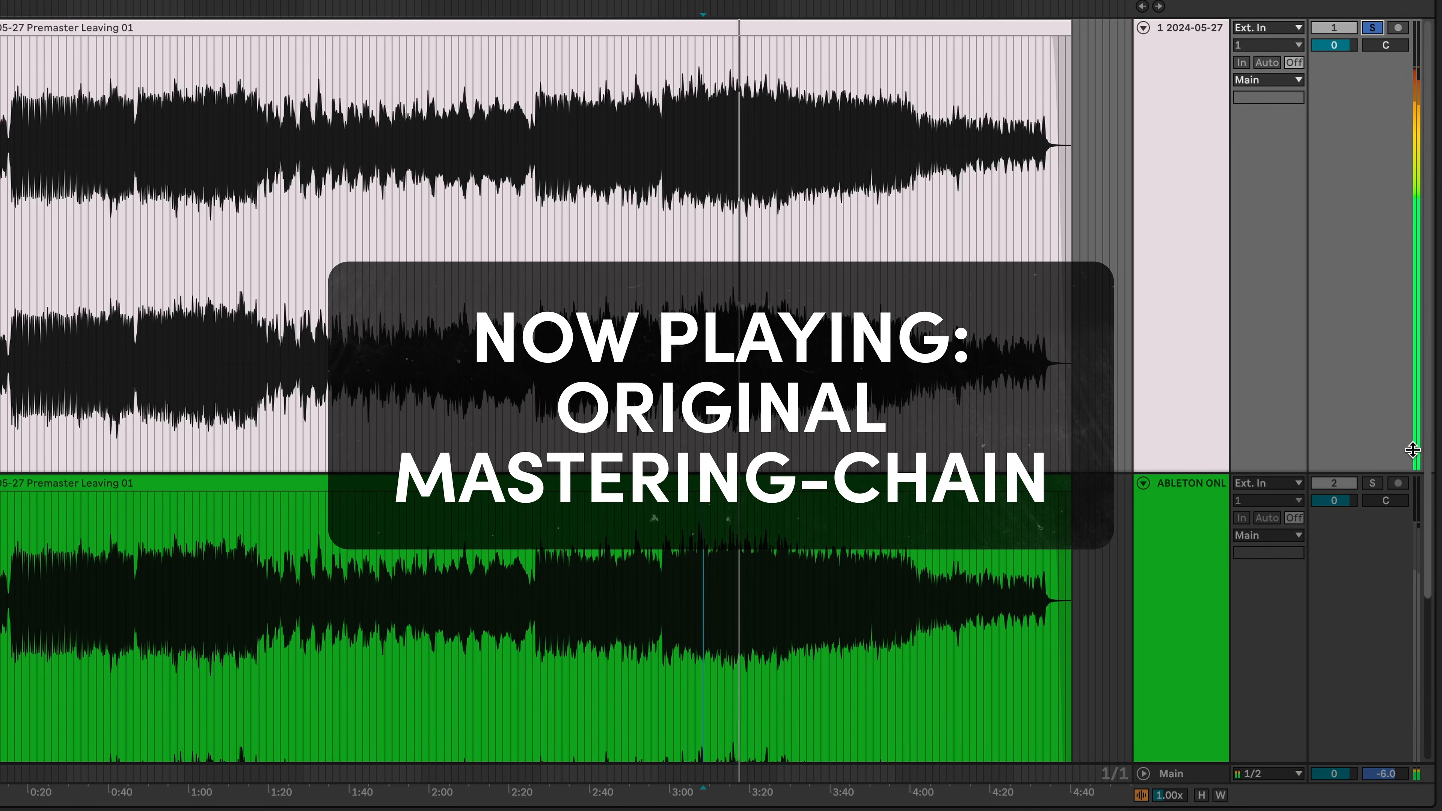
click(1373, 483)
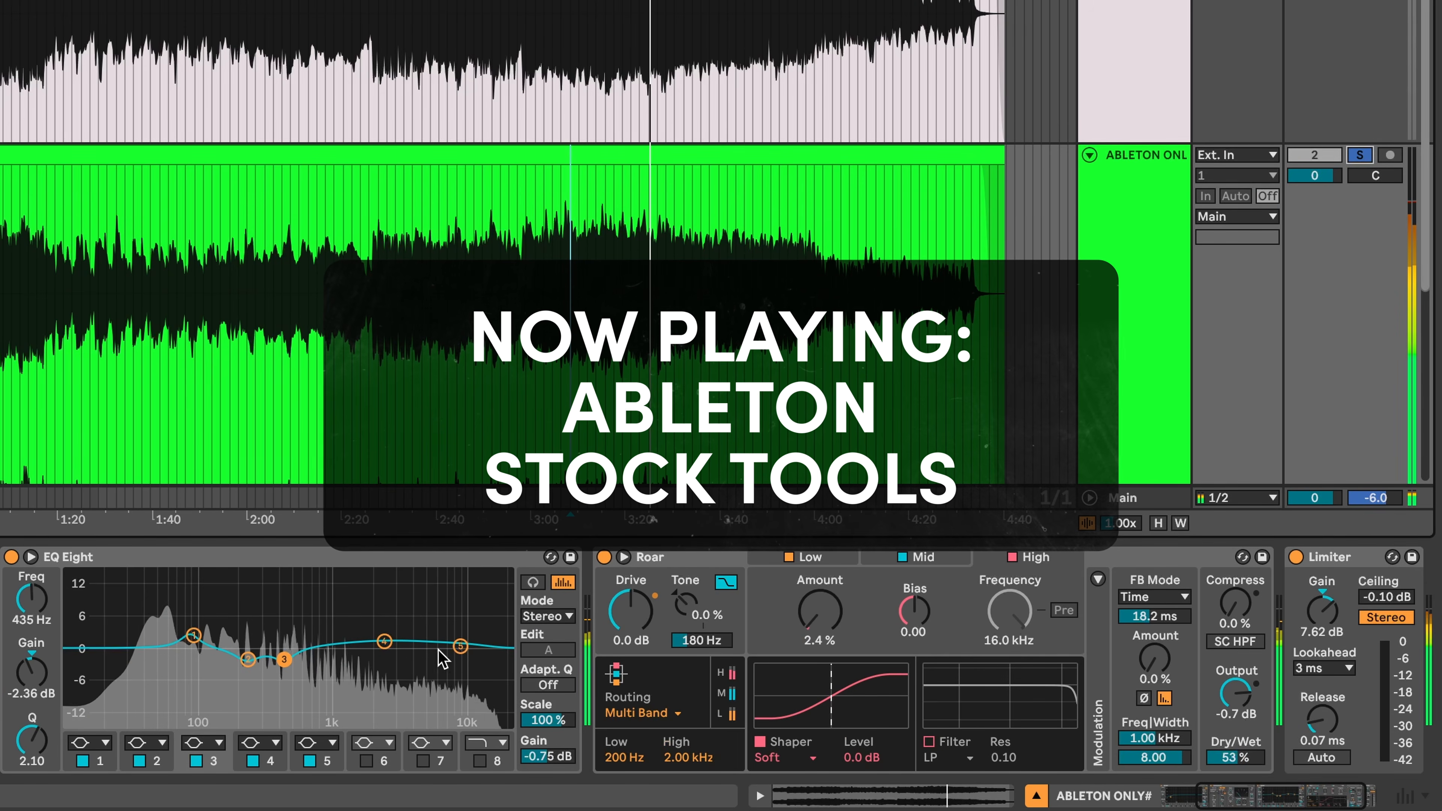
drag(461, 647, 462, 640)
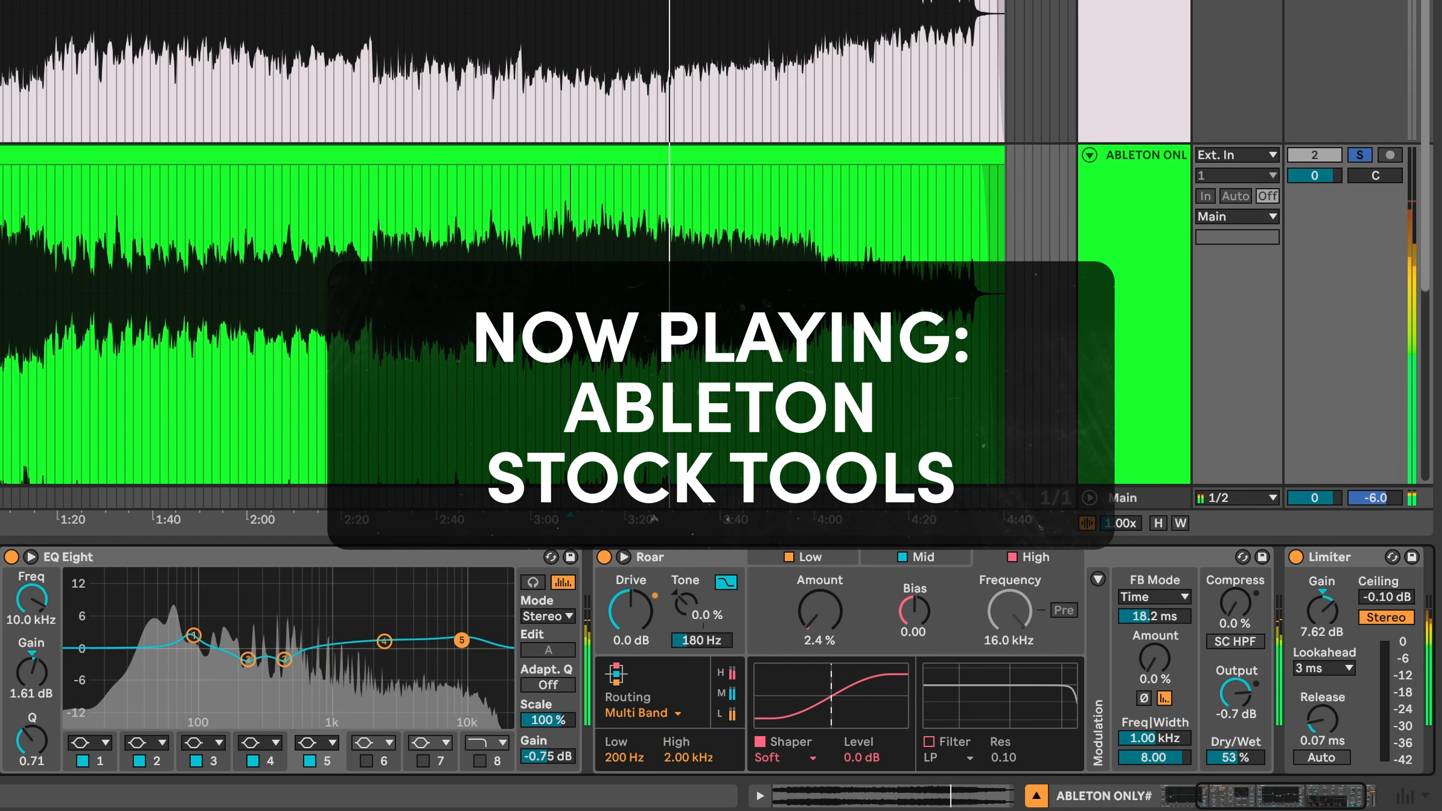
- Expand EQ Eight and widen band 5's Q to 0.37
click(32, 558)
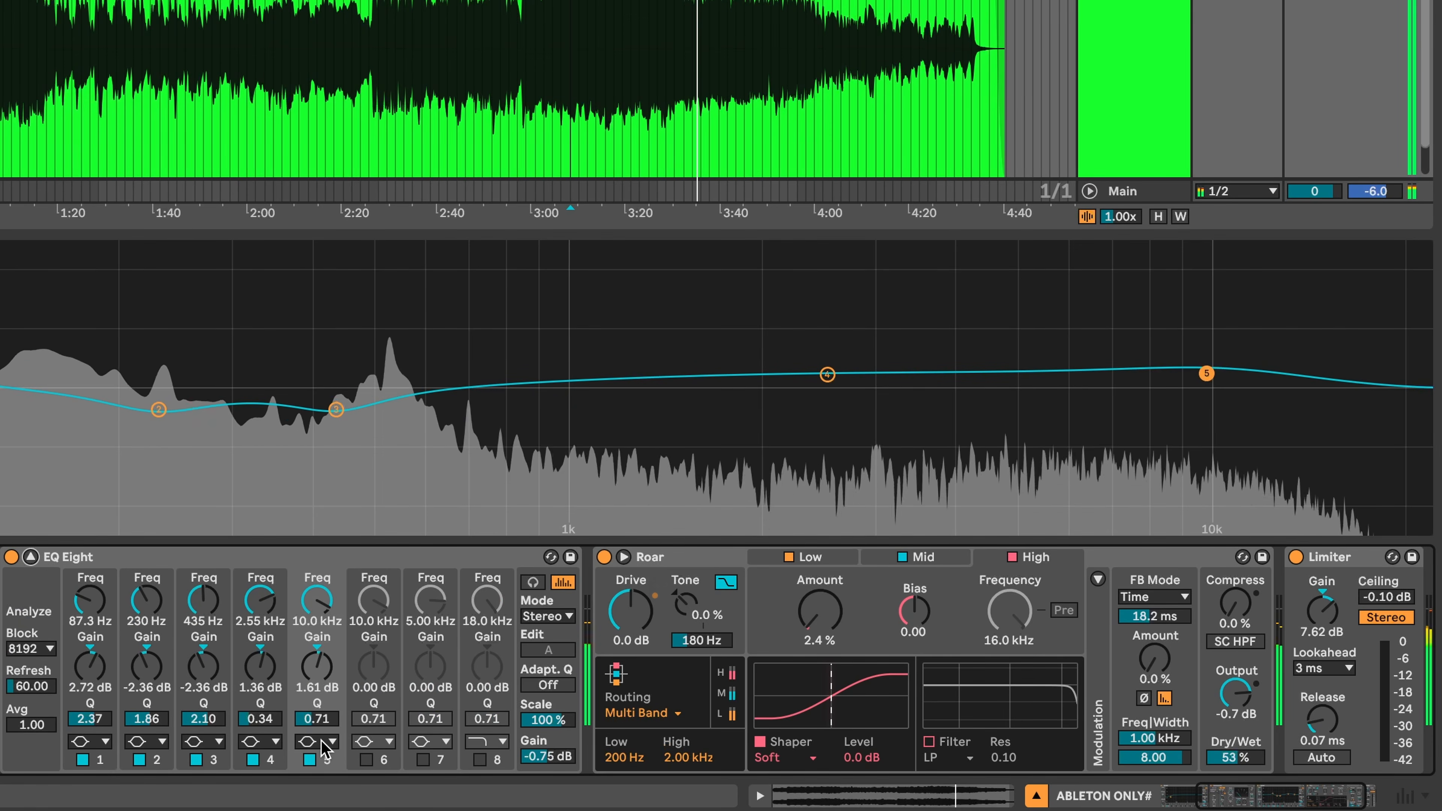
drag(317, 719, 317, 747)
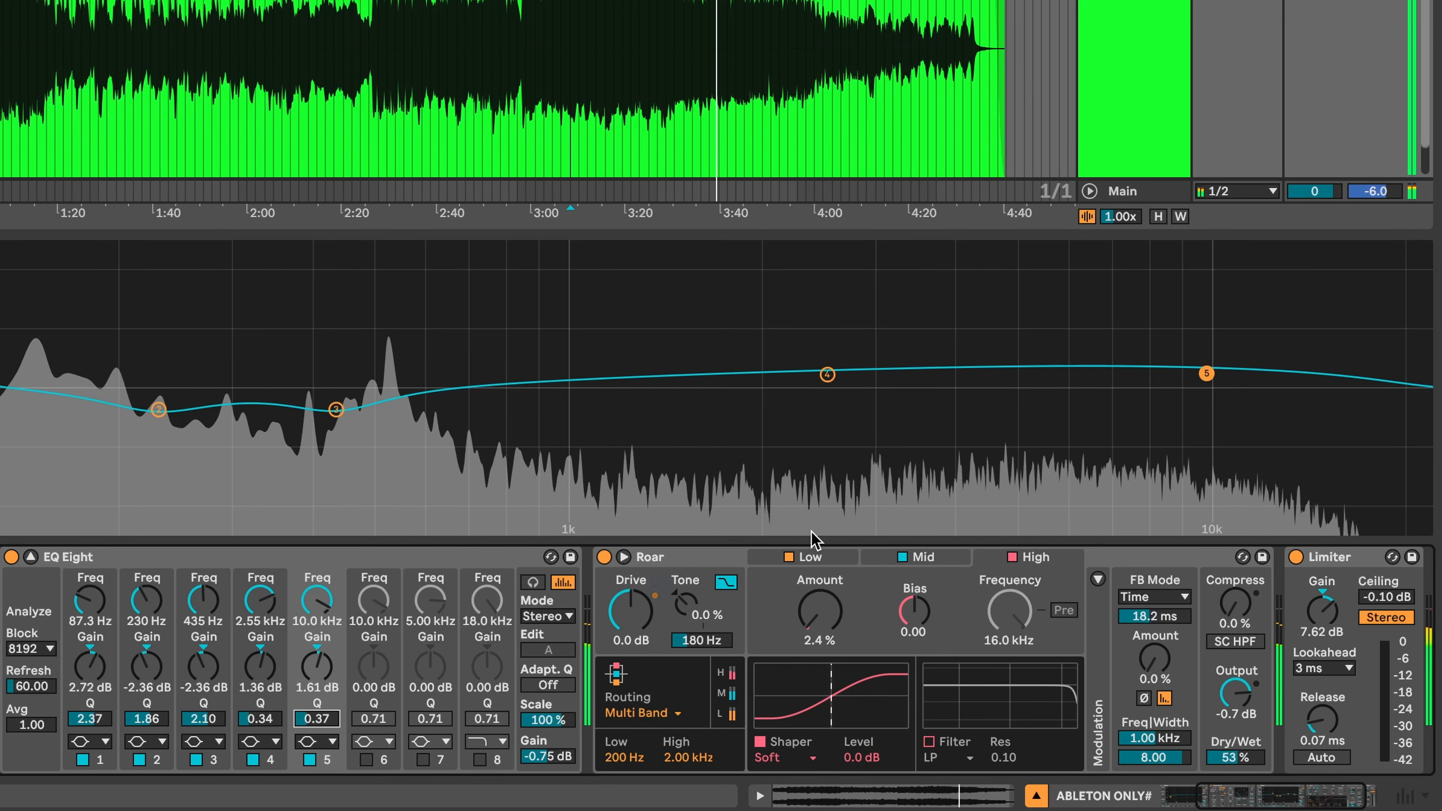
scroll(1352, 322, up, 10)
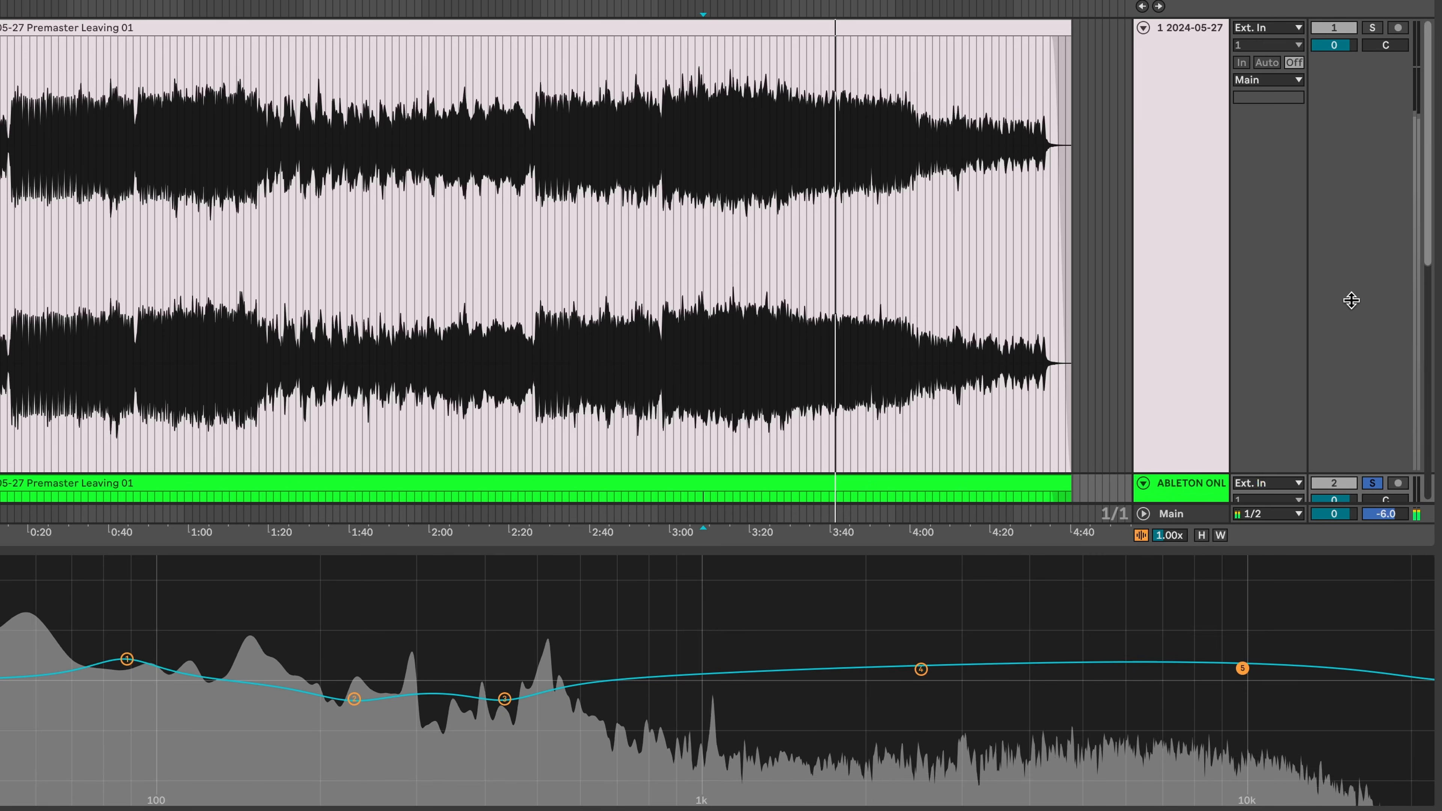
- Solo the original mastering-chain track, then switch back to the stock-tools track to compare
click(1372, 26)
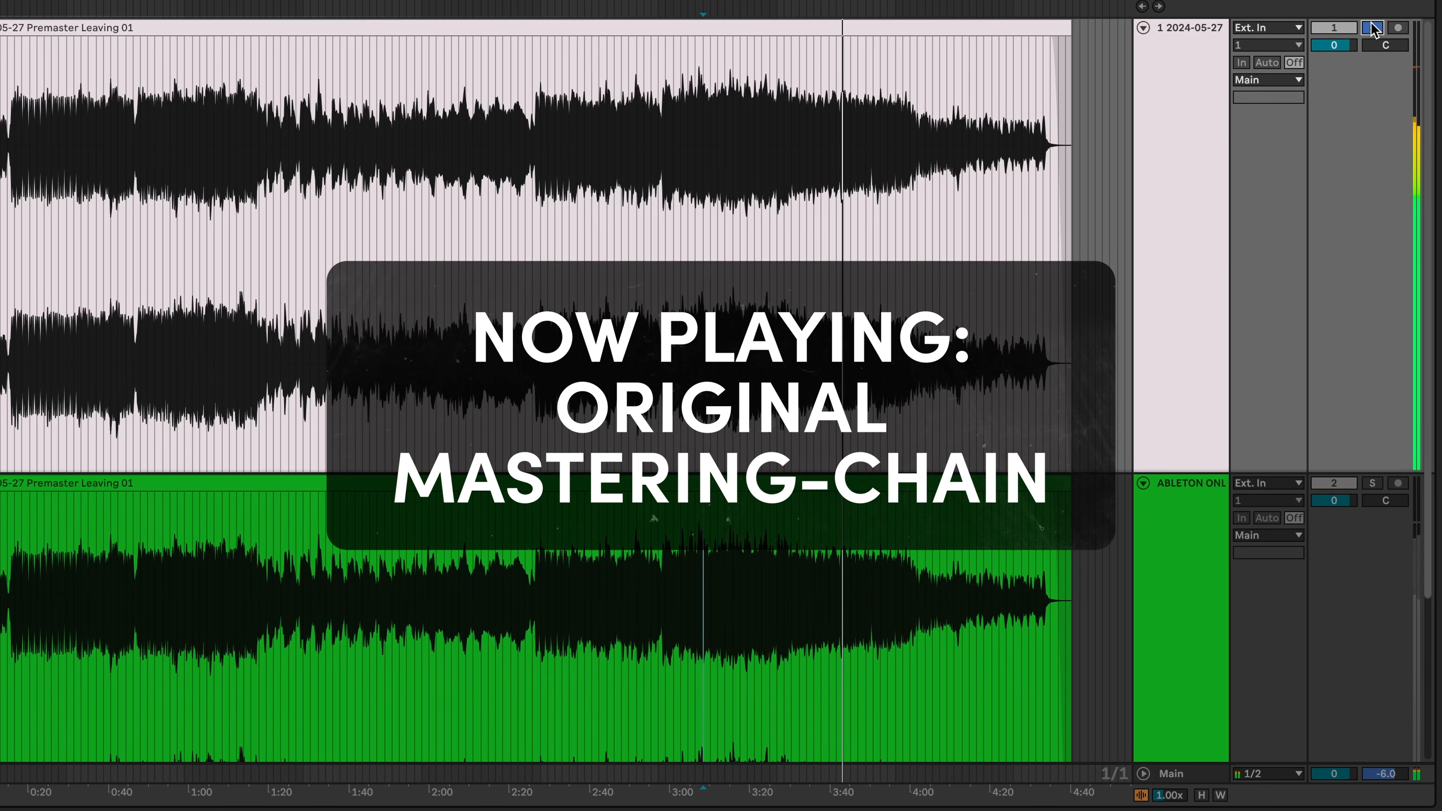
click(1371, 483)
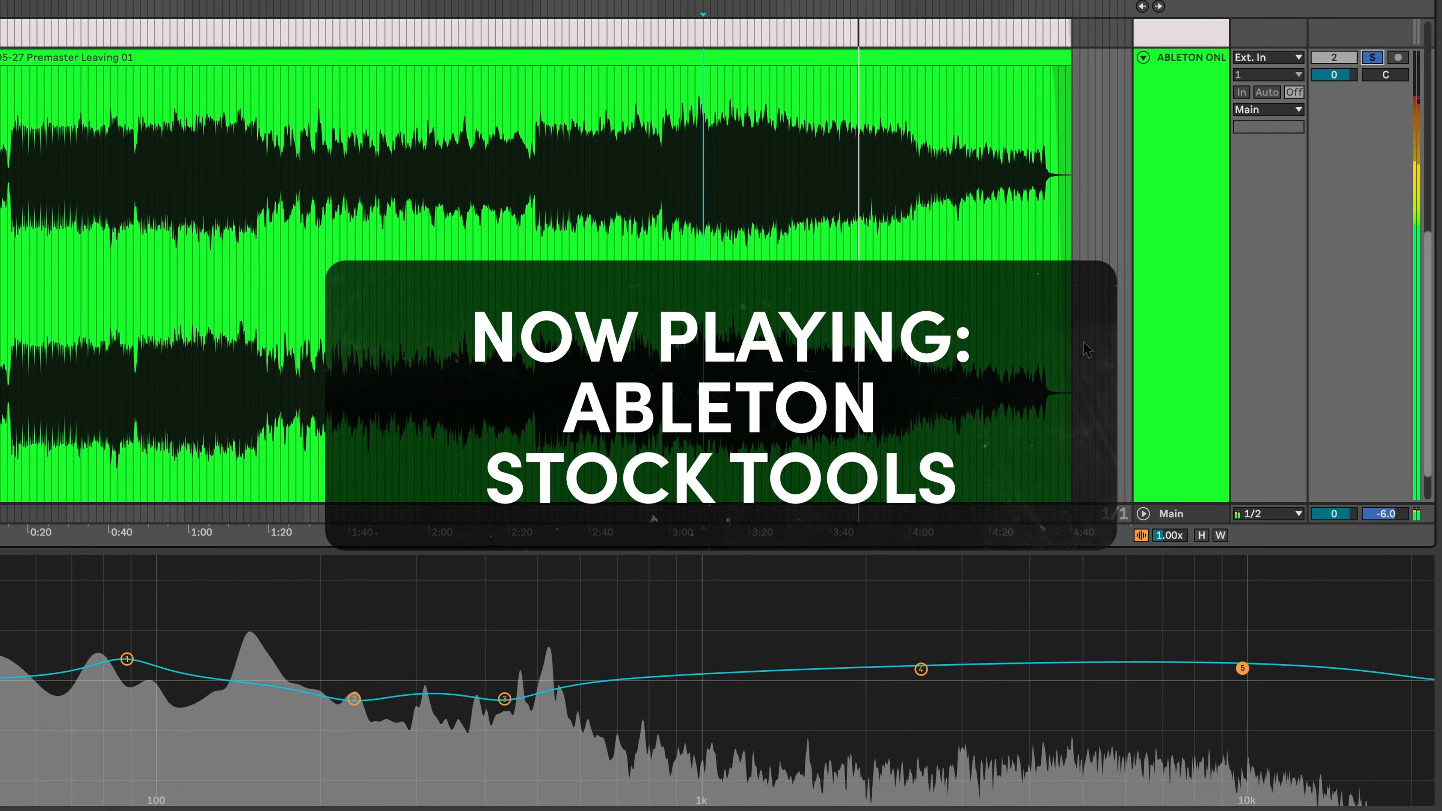
scroll(1003, 310, up, 6)
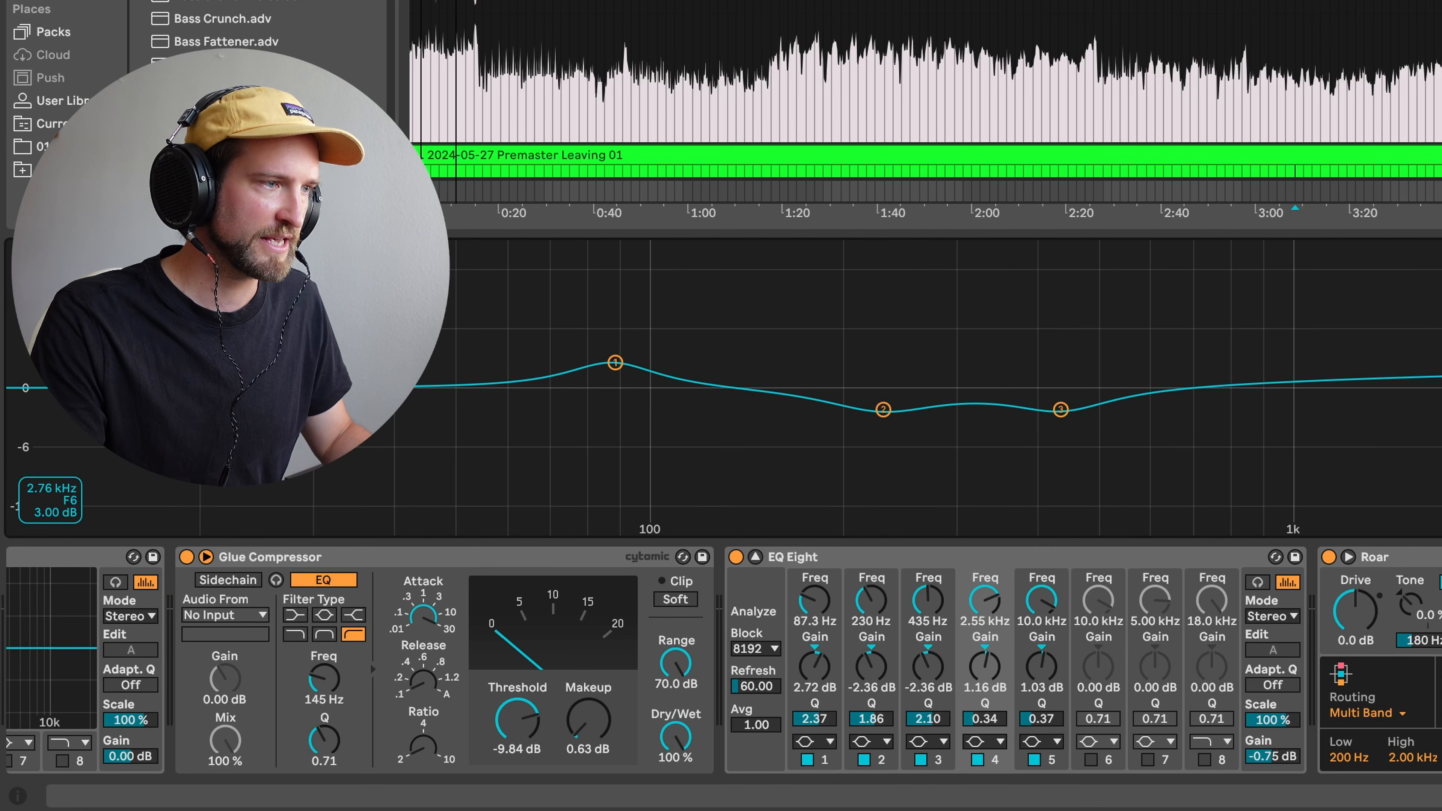
scroll(925, 90, down, 3)
scroll(925, 89, up, 5)
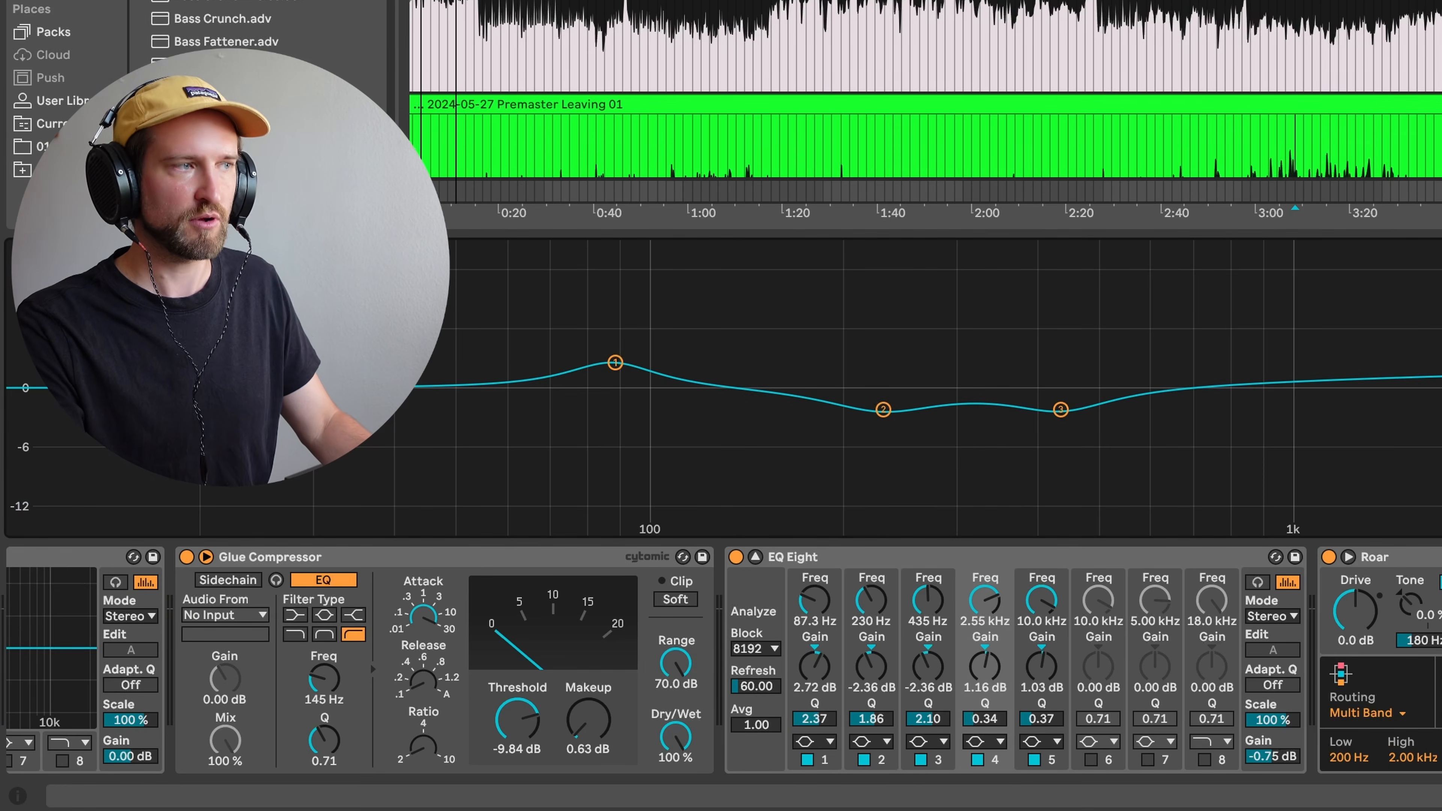
- Show the original track's third-party plugin chain and set the insert point to bar 107.1.1 (3:15:692)
click(1294, 71)
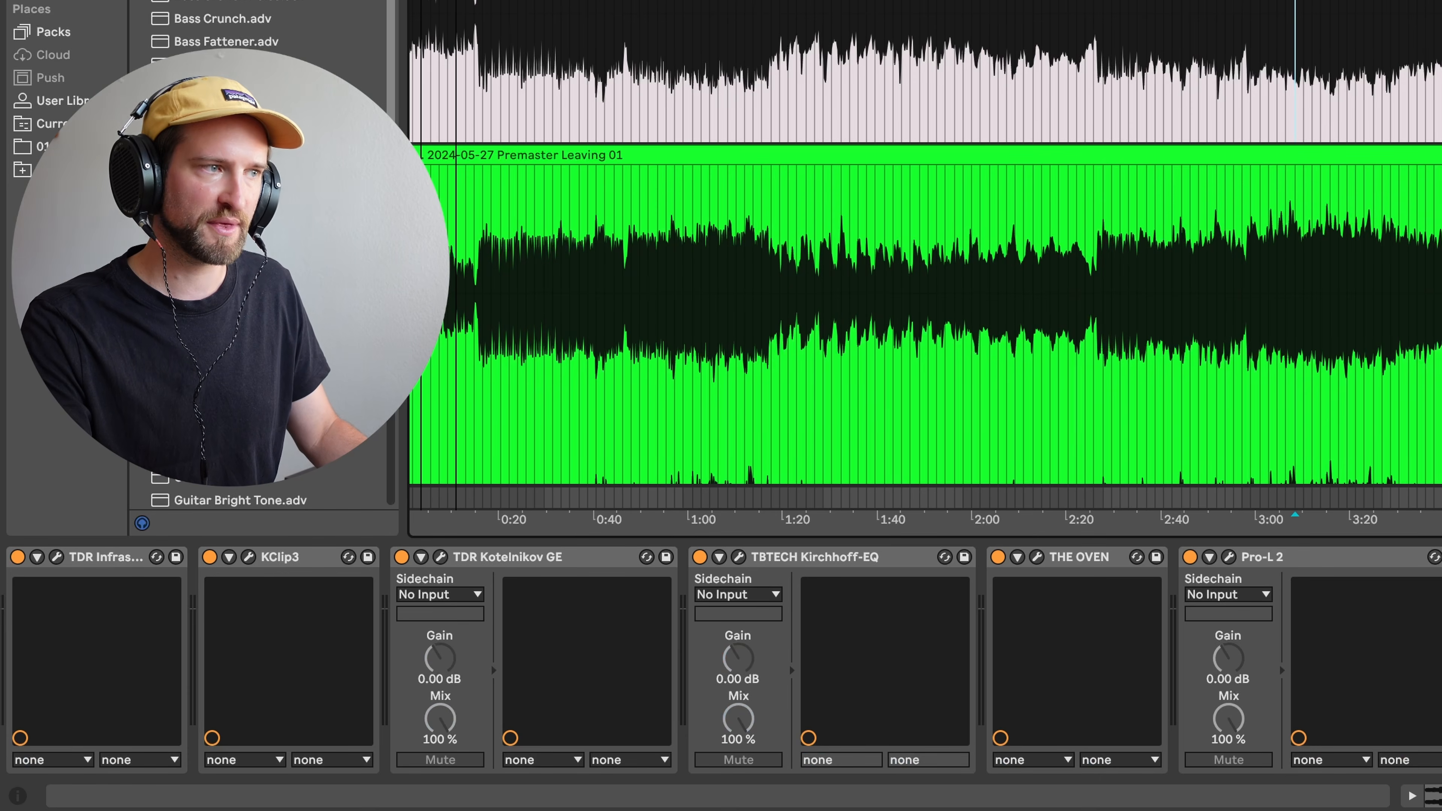
click(1339, 85)
click(1313, 85)
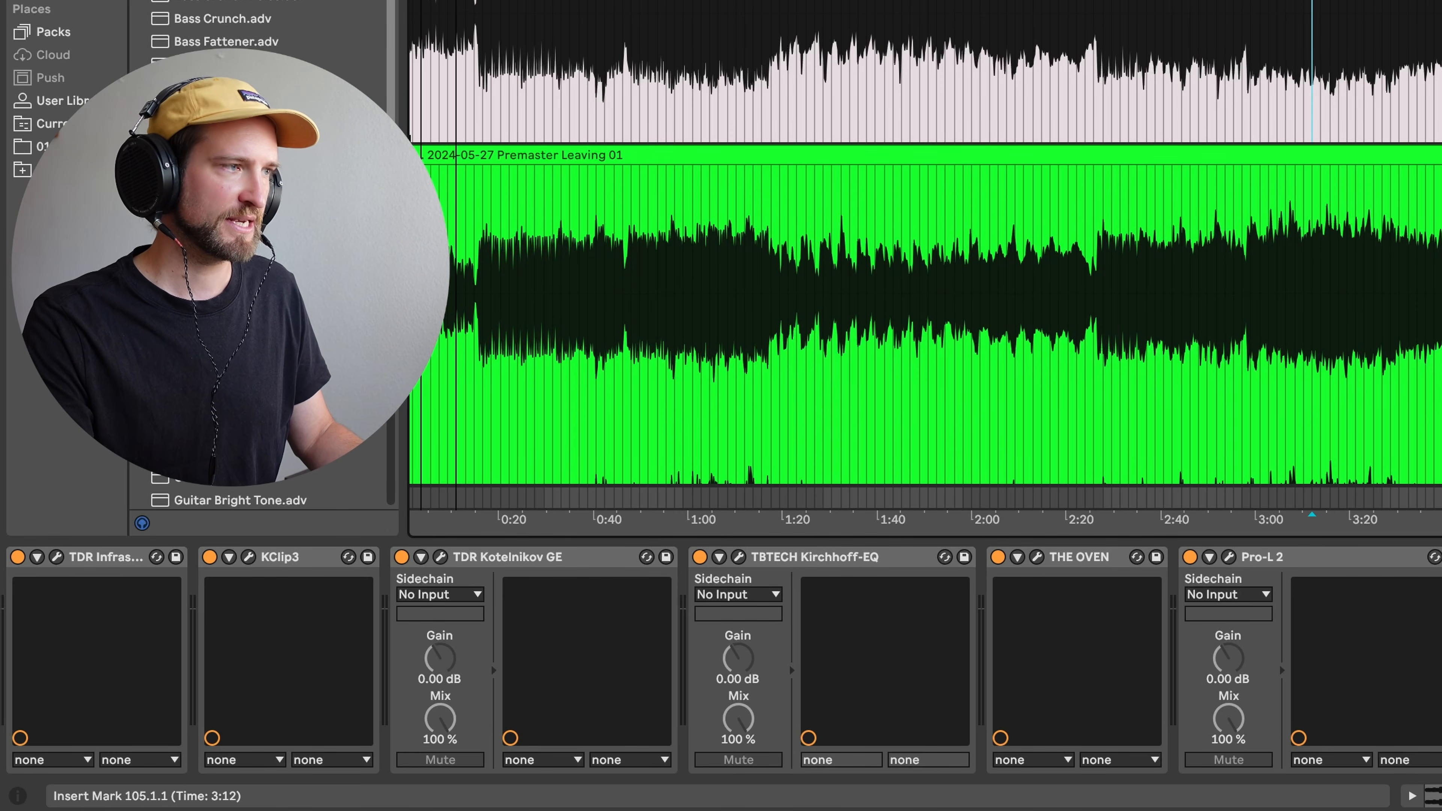
click(1339, 85)
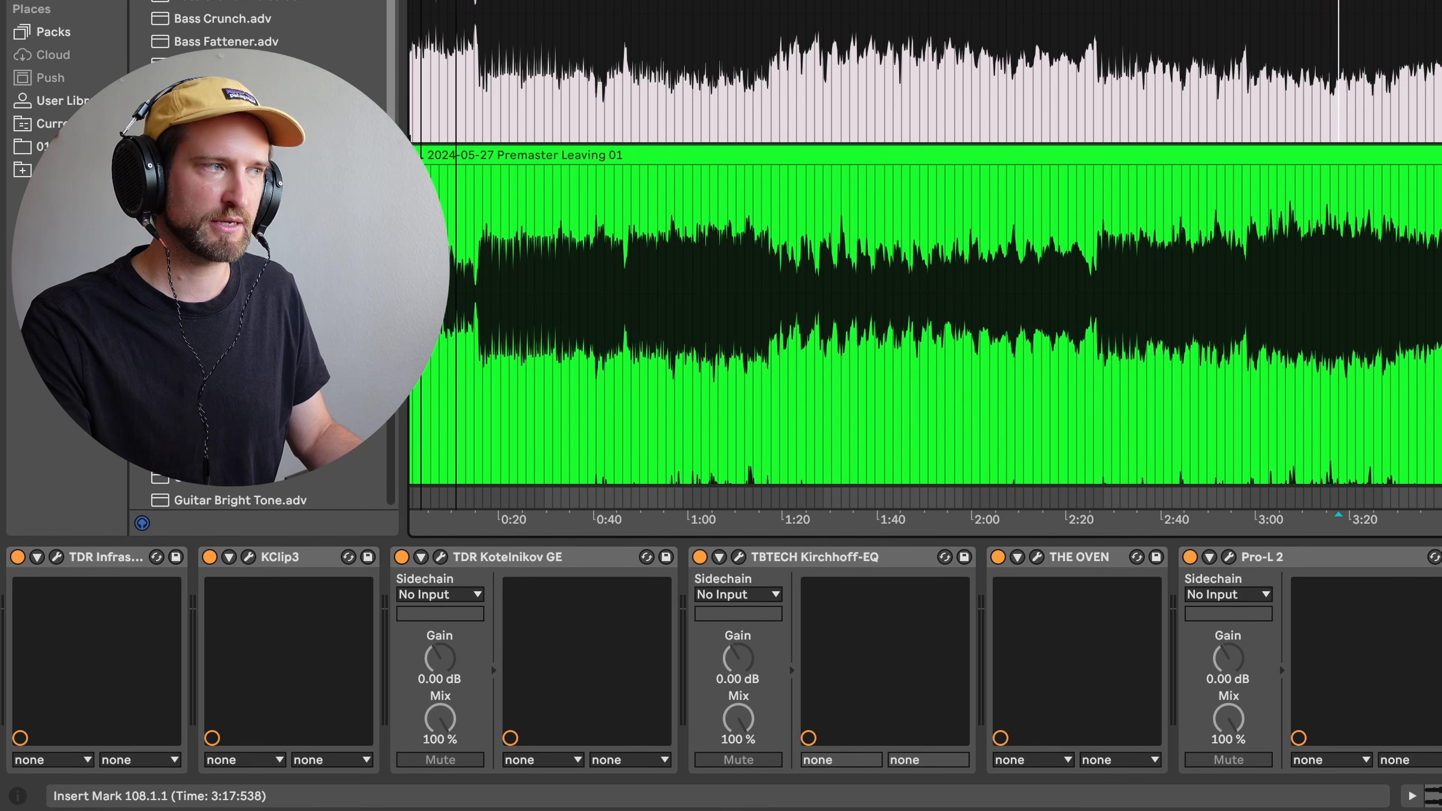
click(1330, 86)
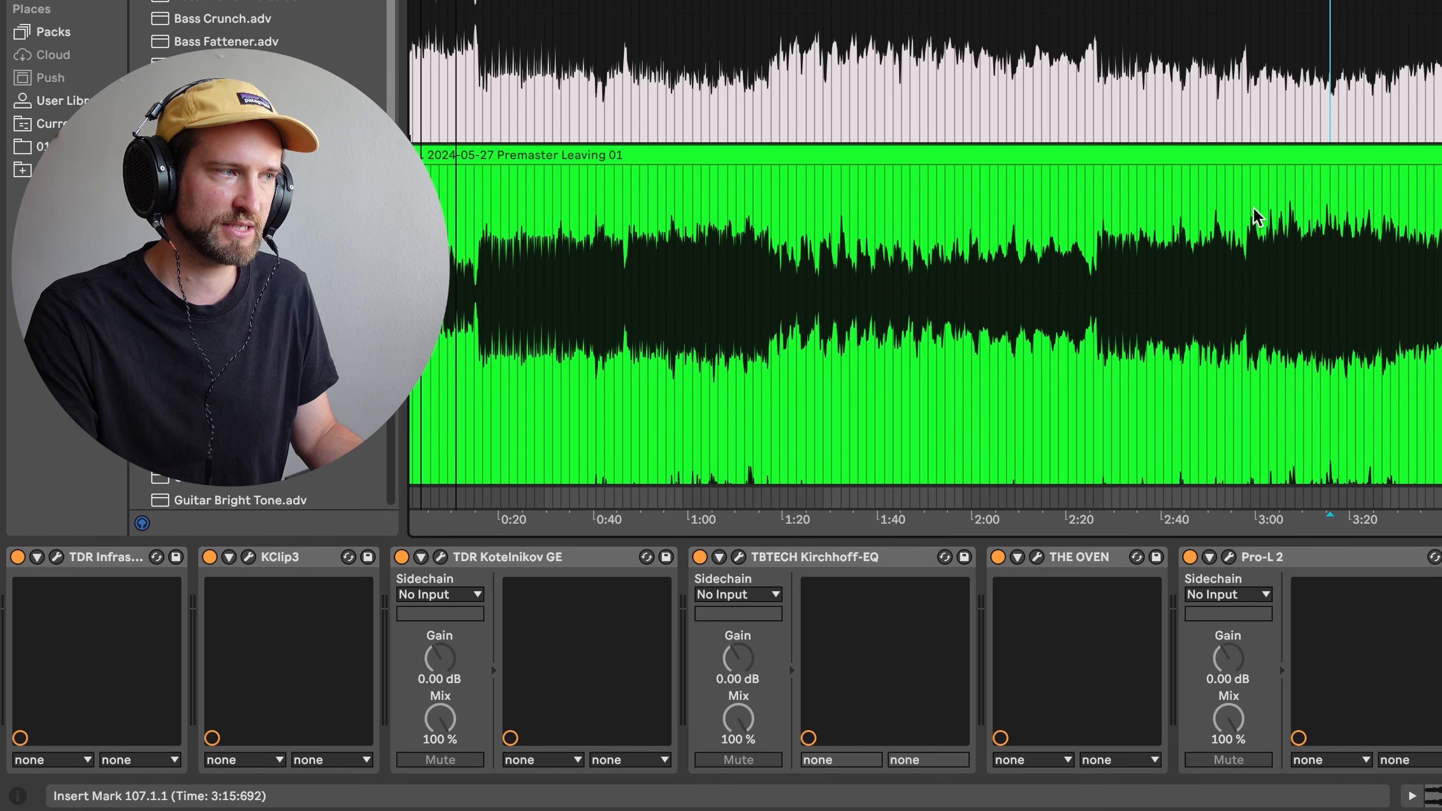
scroll(925, 242, down, 5)
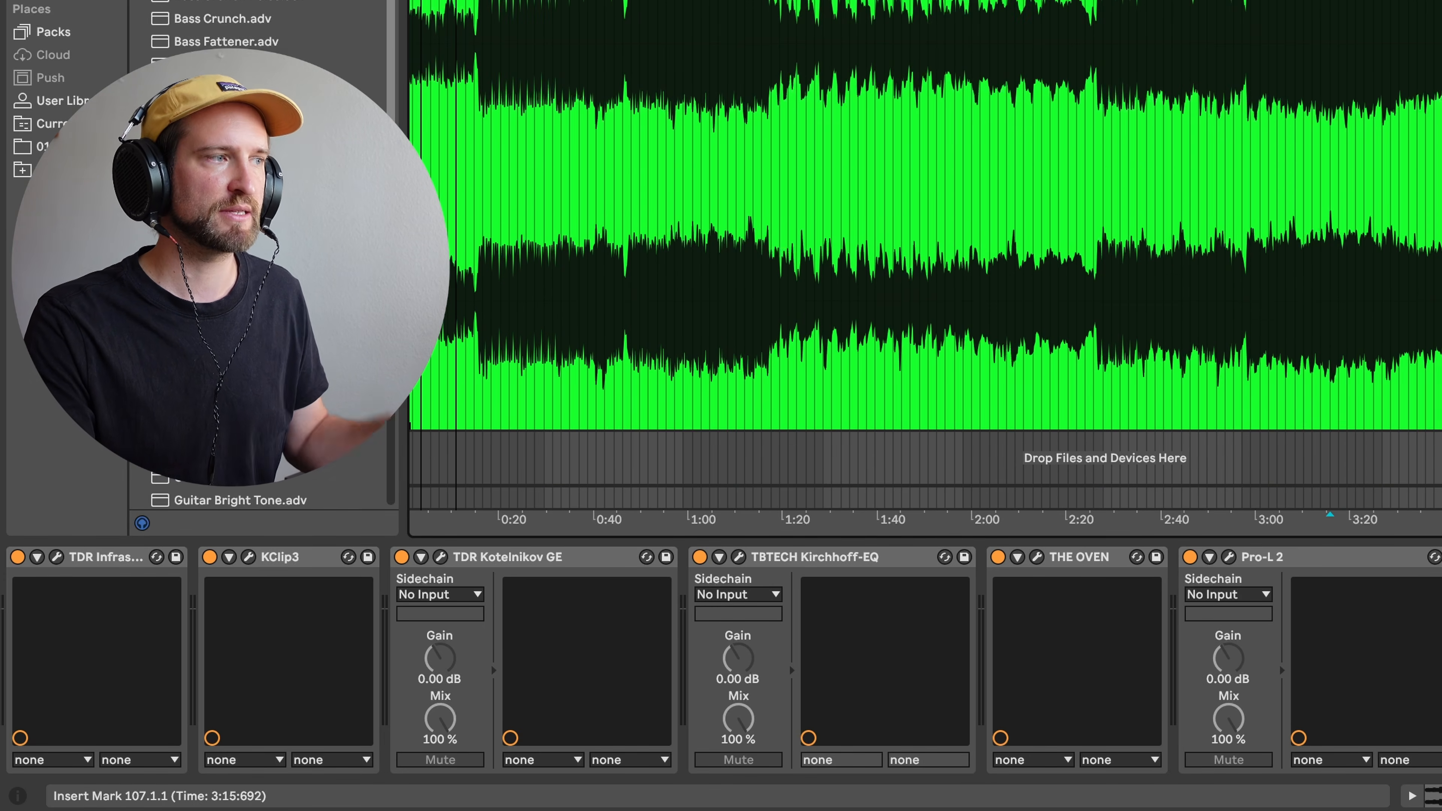
scroll(925, 242, up, 5)
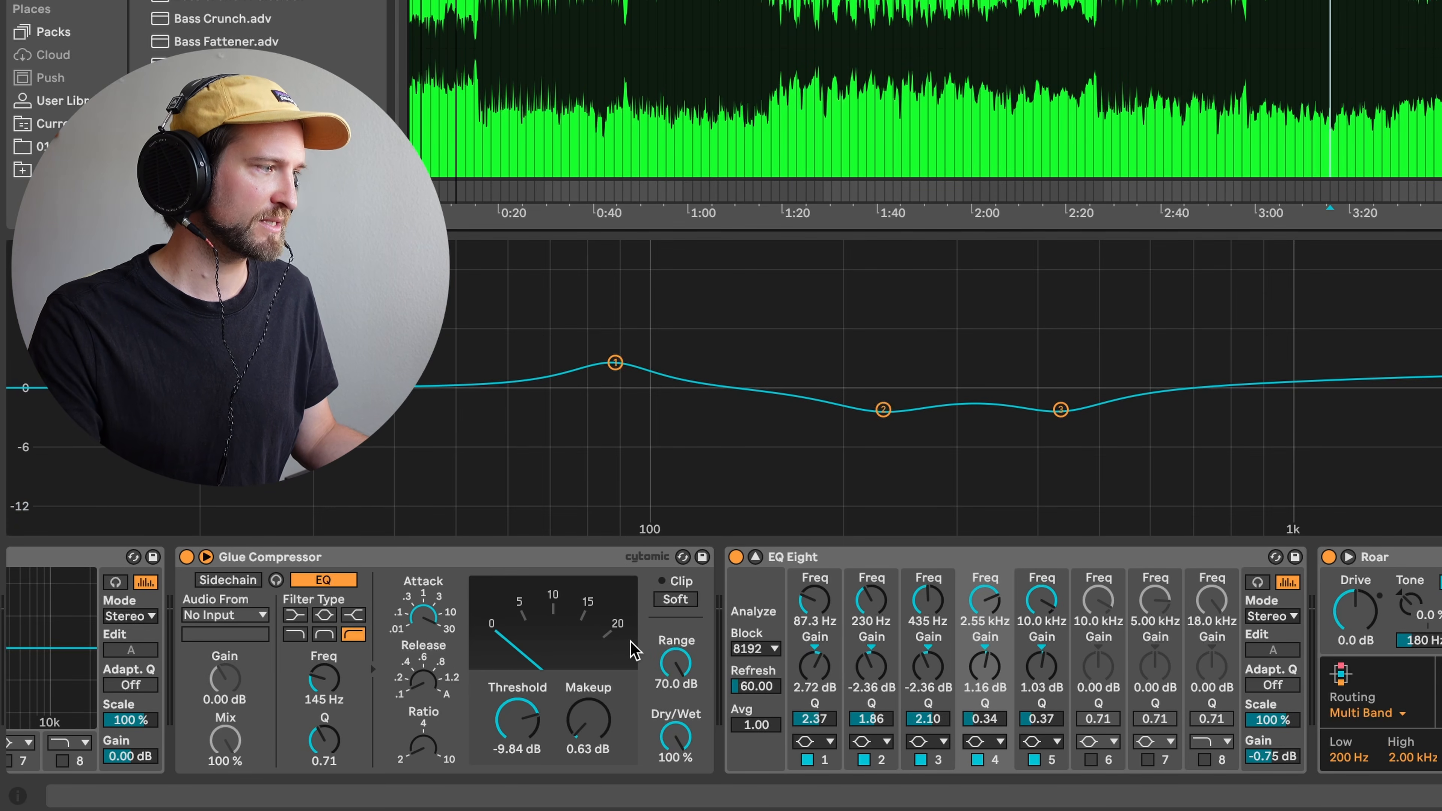
- Collapse the large EQ Eight display to reveal the arrangement waveforms
click(755, 556)
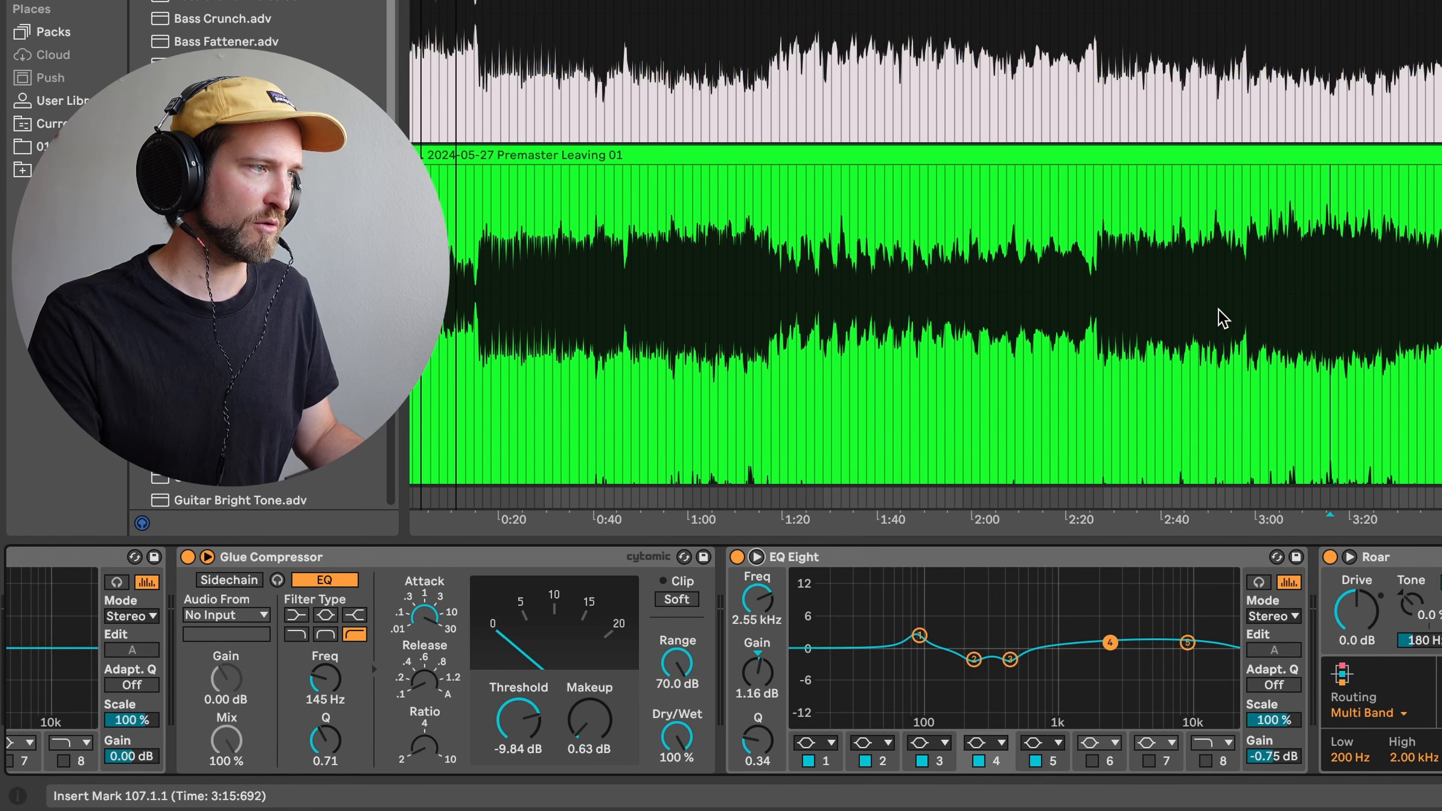